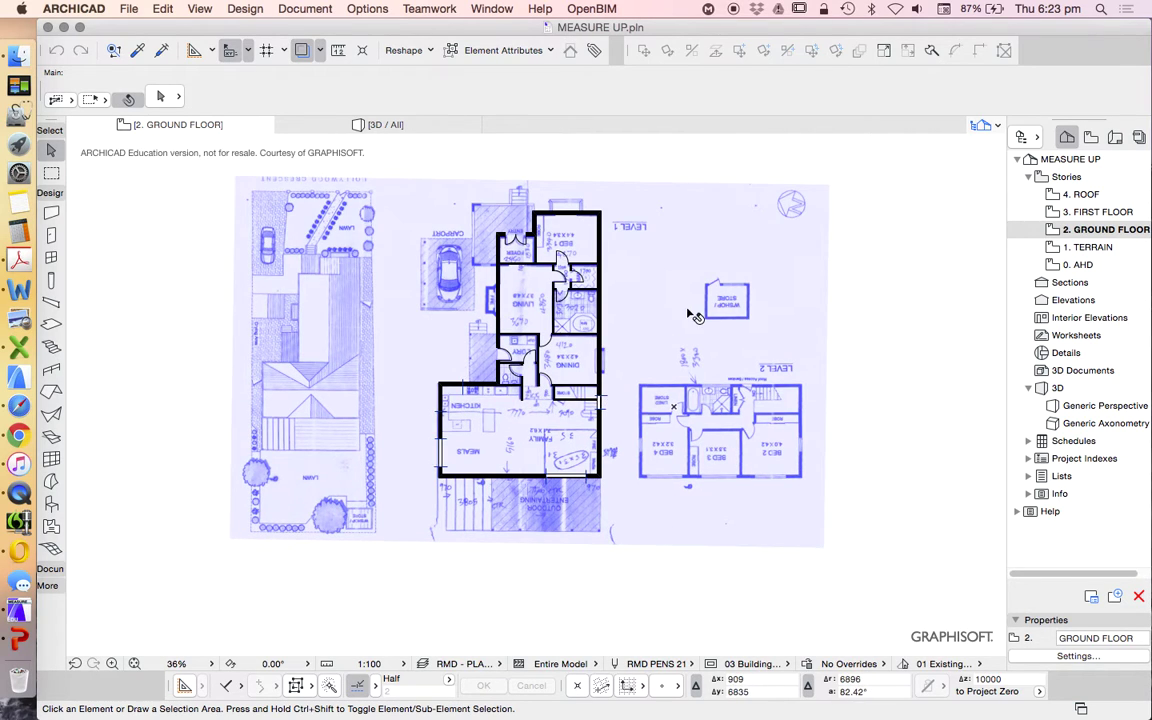
# Copy the sketch image from the 0. AHD story and paste it onto 1. TERRAIN
pyautogui.scroll(-1, 640, 405)
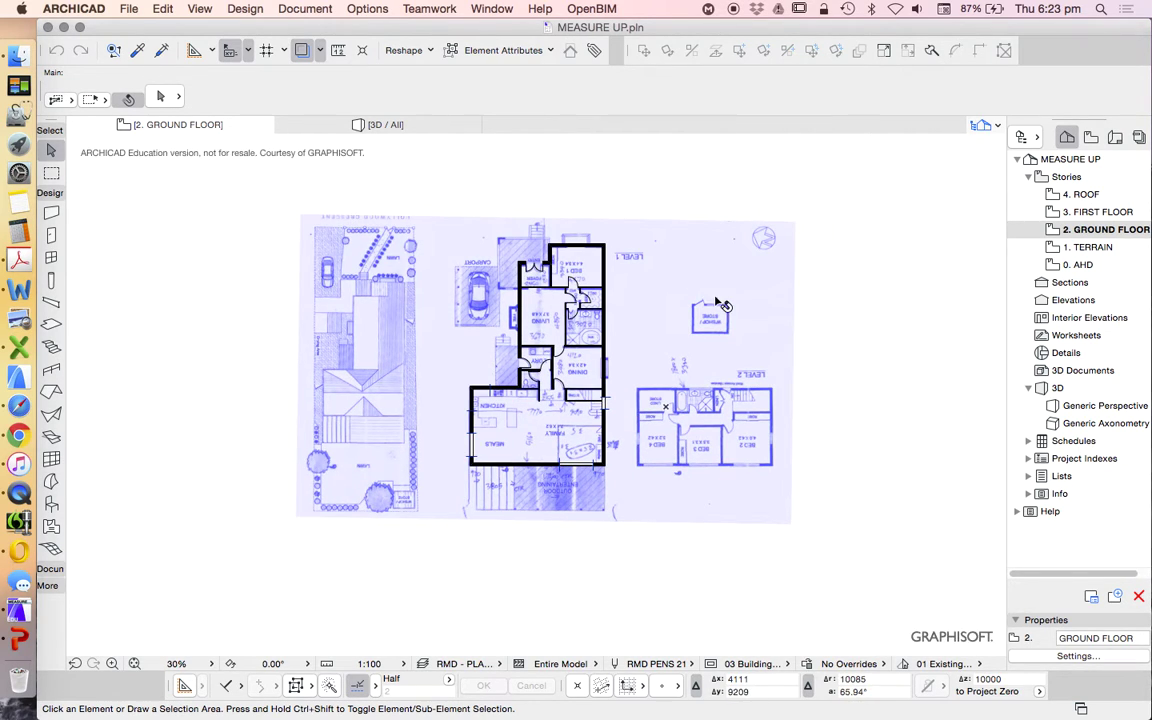
pyautogui.scroll(2, 725, 335)
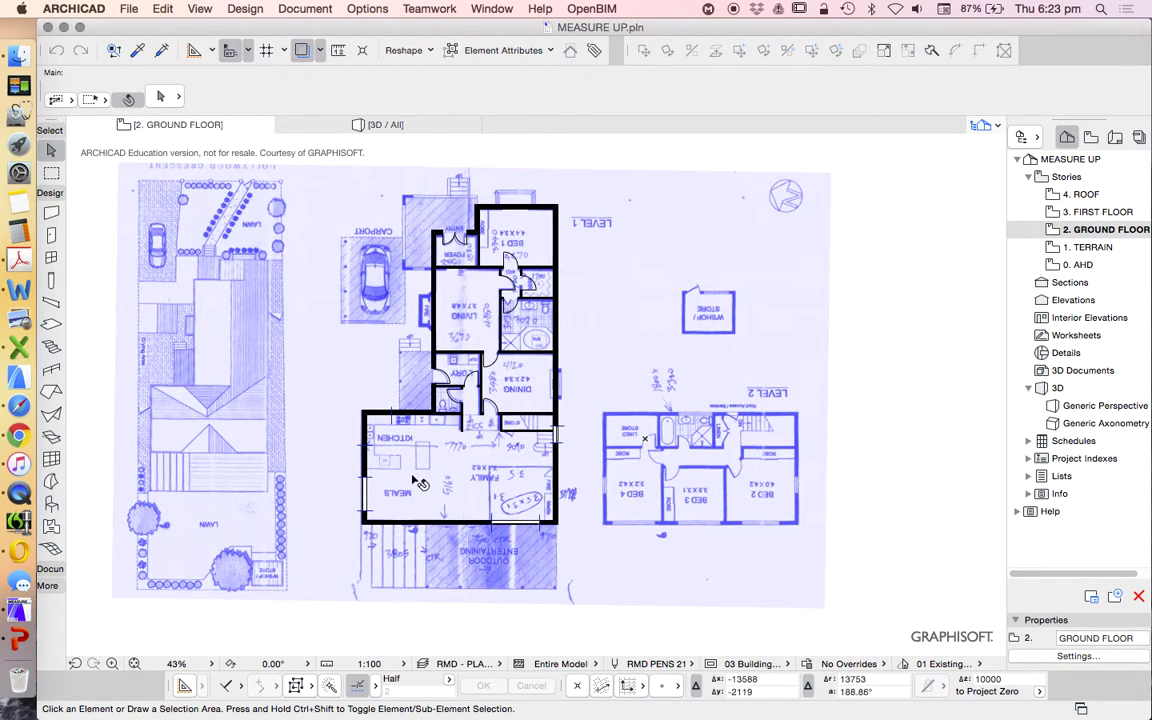
pyautogui.scroll(-2, 437, 511)
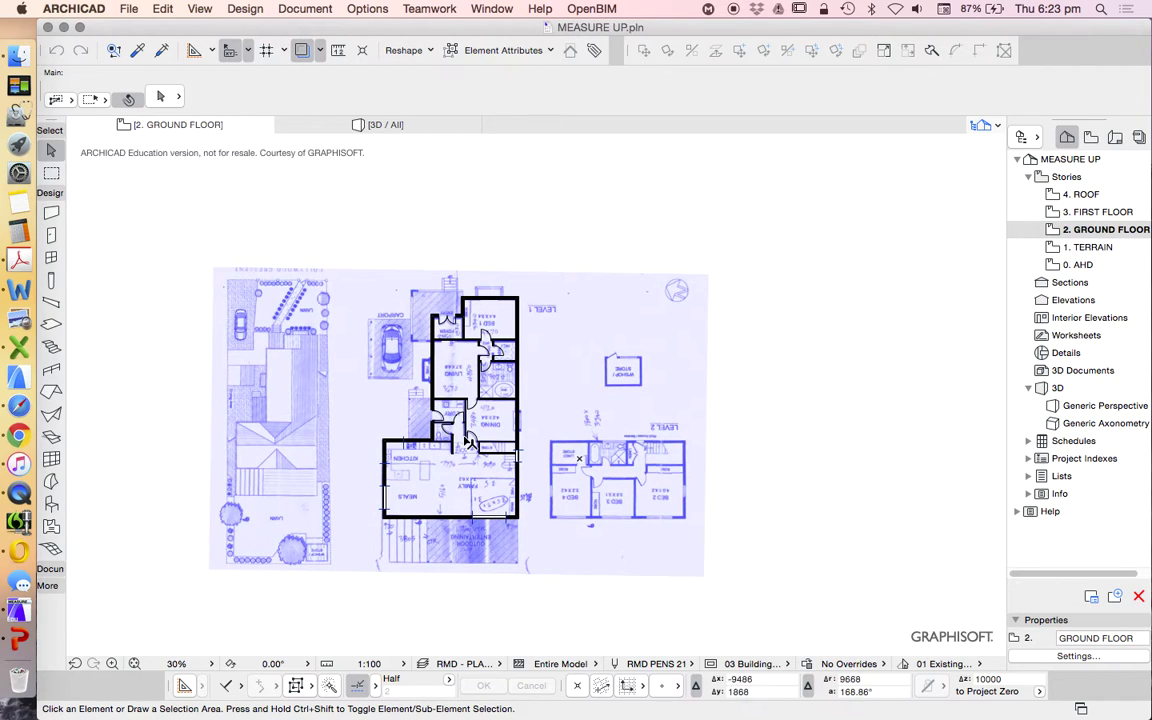
pyautogui.scroll(1, 560, 503)
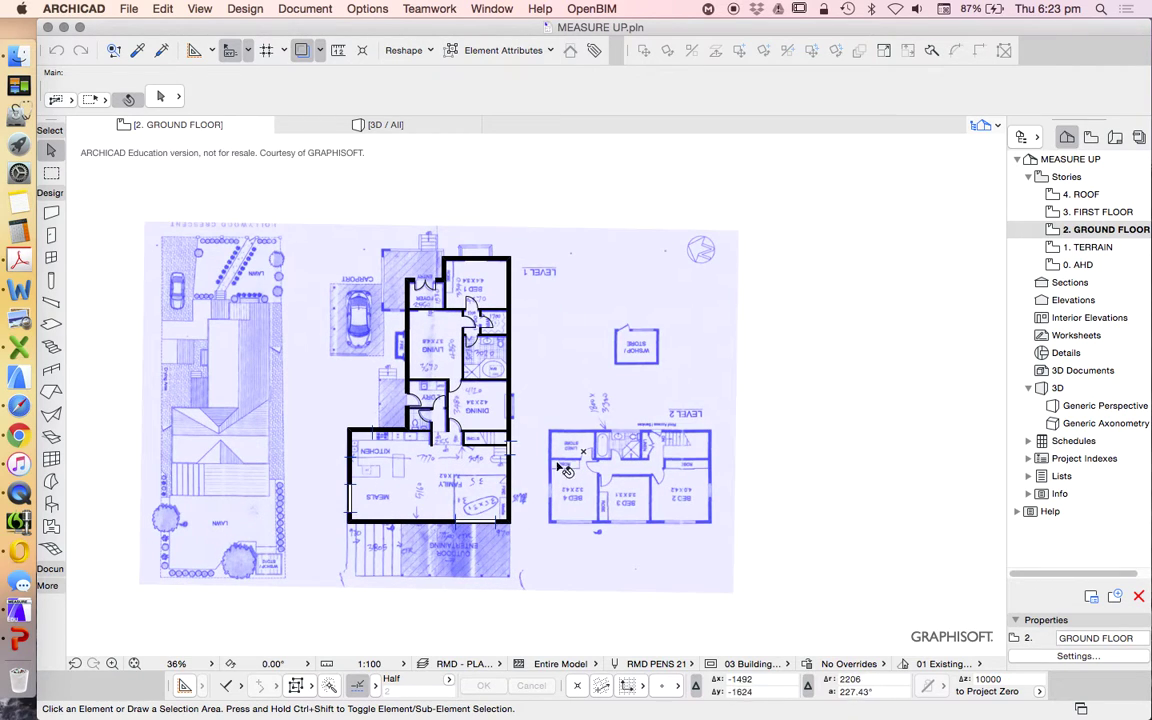
pyautogui.scroll(-1, 667, 437)
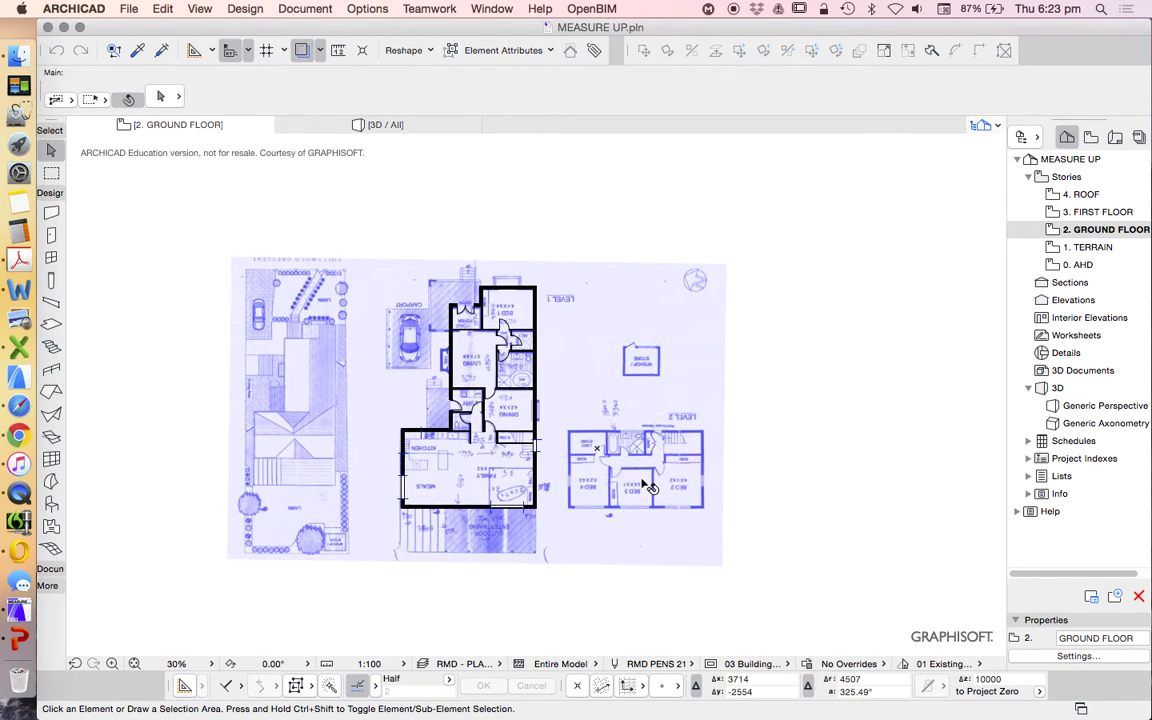
pyautogui.scroll(1, 651, 484)
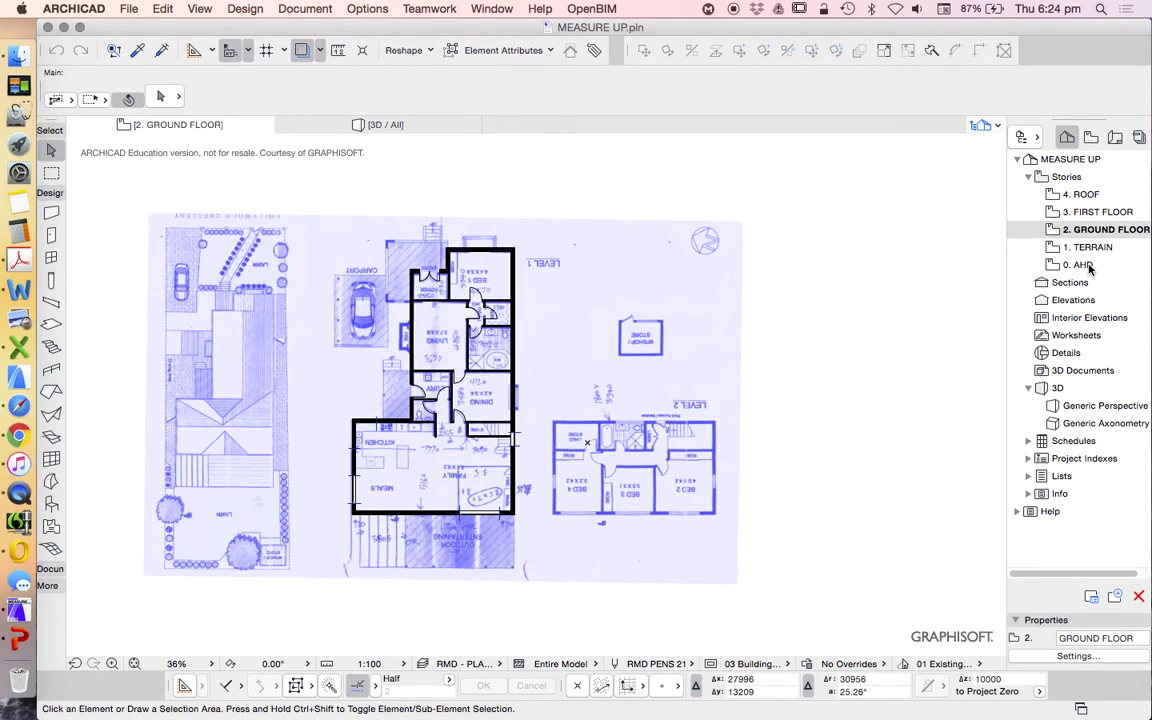
pyautogui.doubleClick(1082, 265)
pyautogui.click(672, 345)
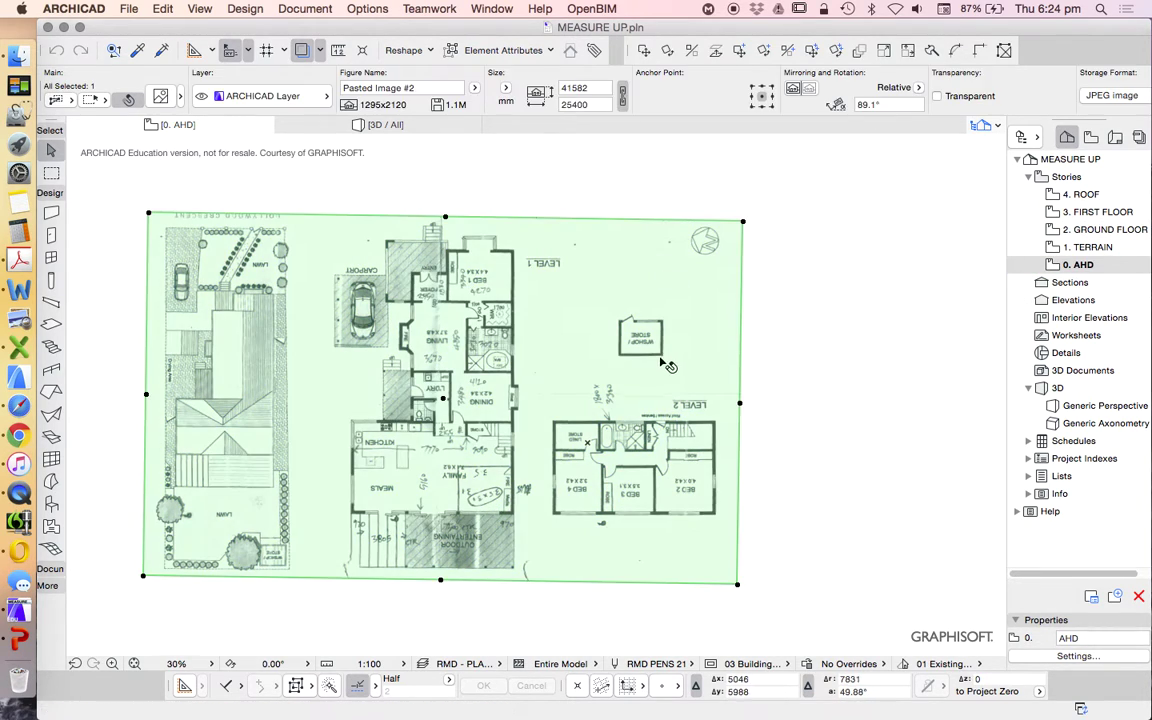
pyautogui.scroll(-3, 668, 366)
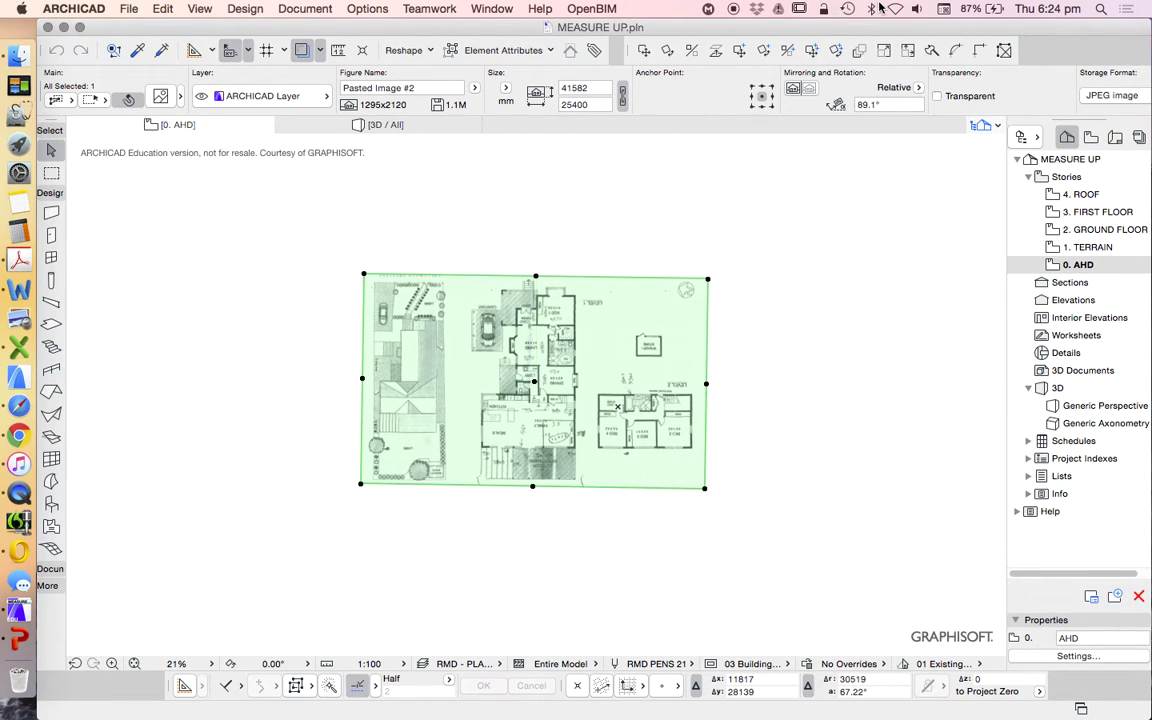
pyautogui.doubleClick(1085, 247)
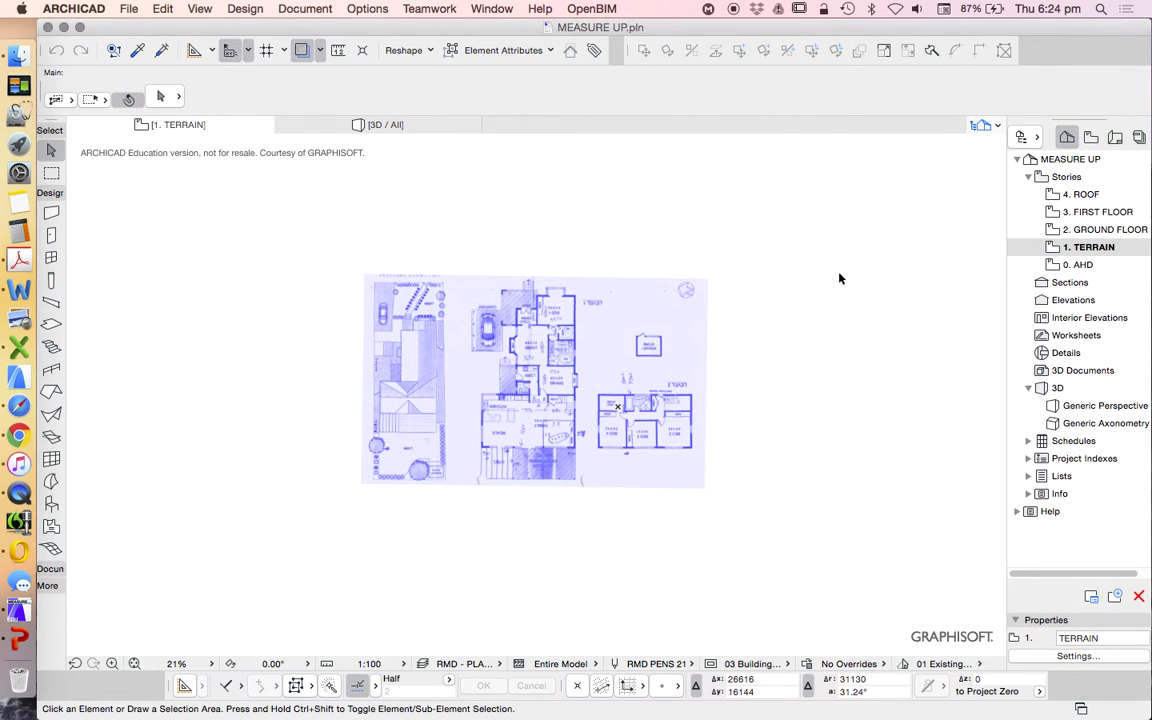
pyautogui.press('super+v')
pyautogui.click(763, 232)
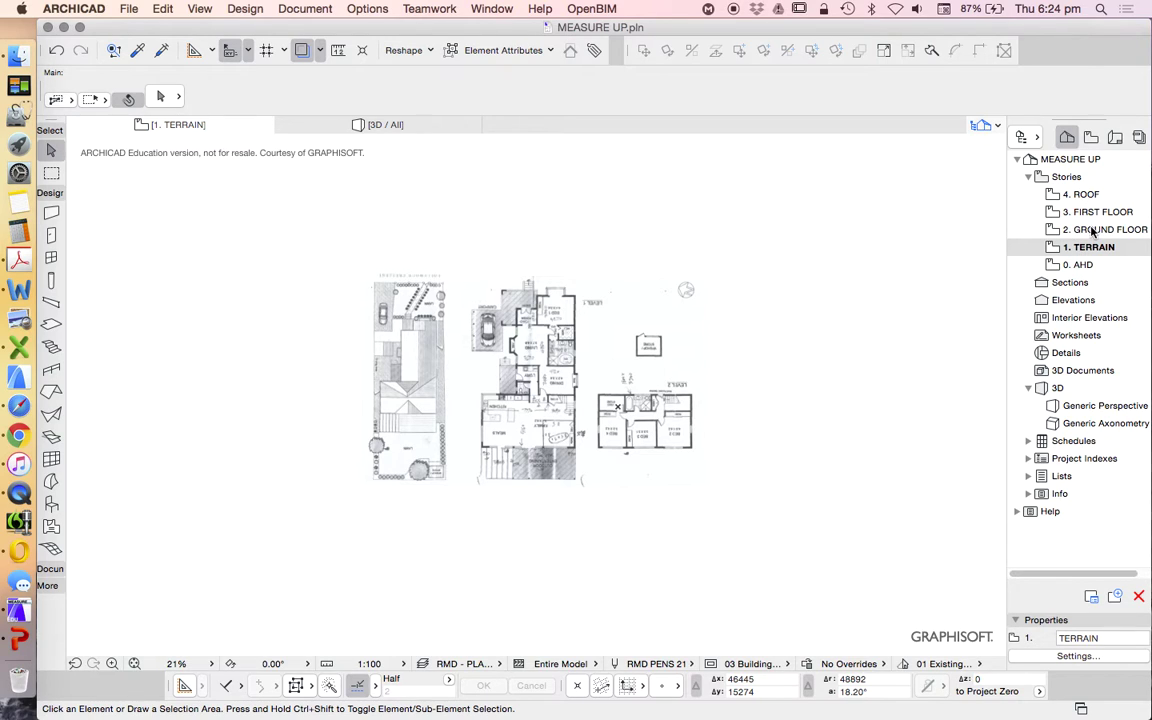
# Drag the TERRAIN sketch copy 14130 left so its Level 2 corner meets the Level 1 corner
pyautogui.click(658, 405)
pyautogui.scroll(5, 658, 410)
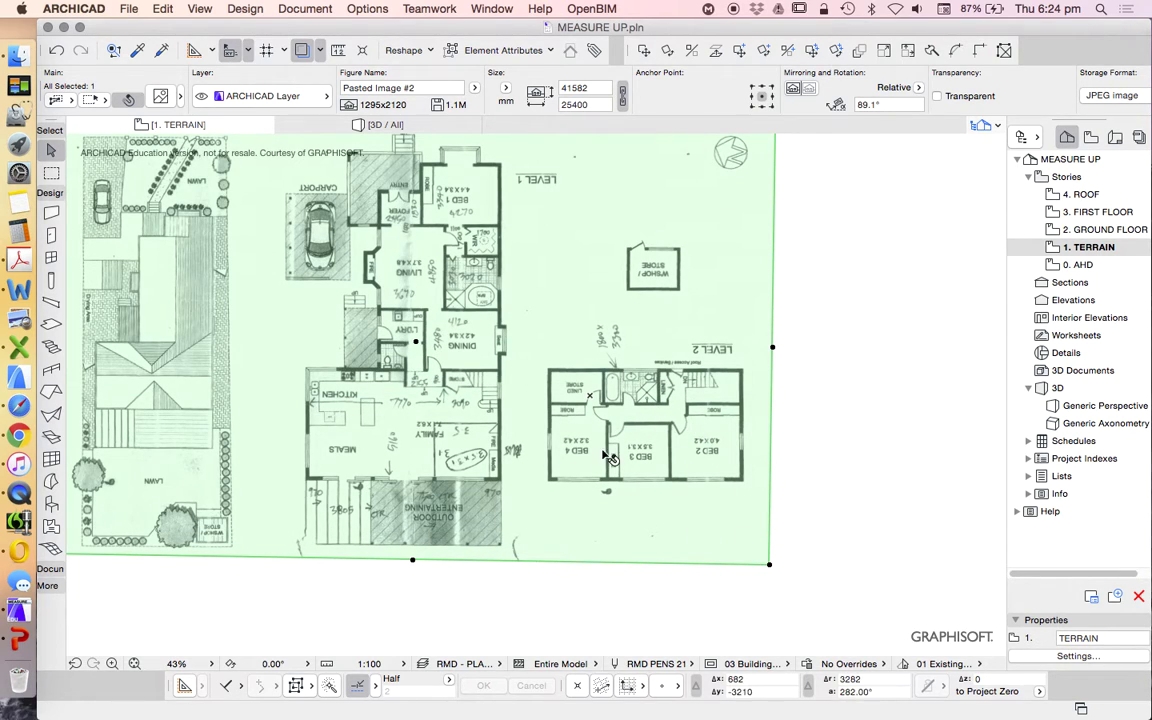
pyautogui.click(645, 52)
pyautogui.scroll(2, 705, 460)
pyautogui.scroll(10, 753, 497)
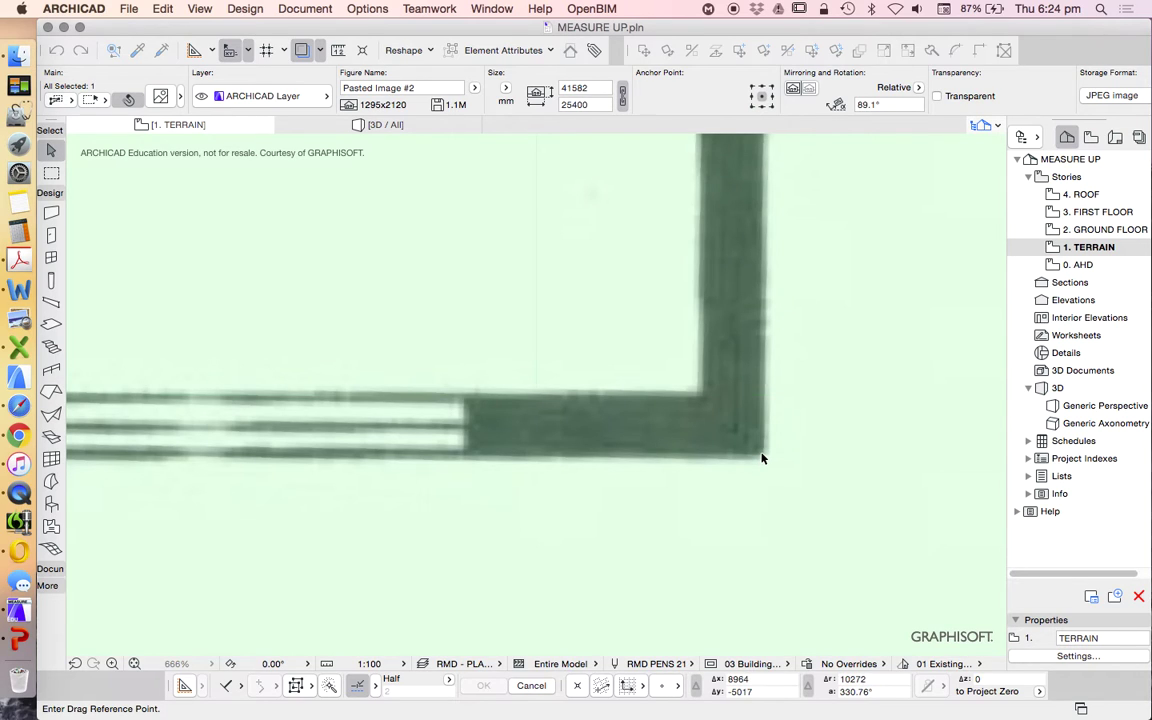
pyautogui.click(761, 458)
pyautogui.scroll(-7, 838, 440)
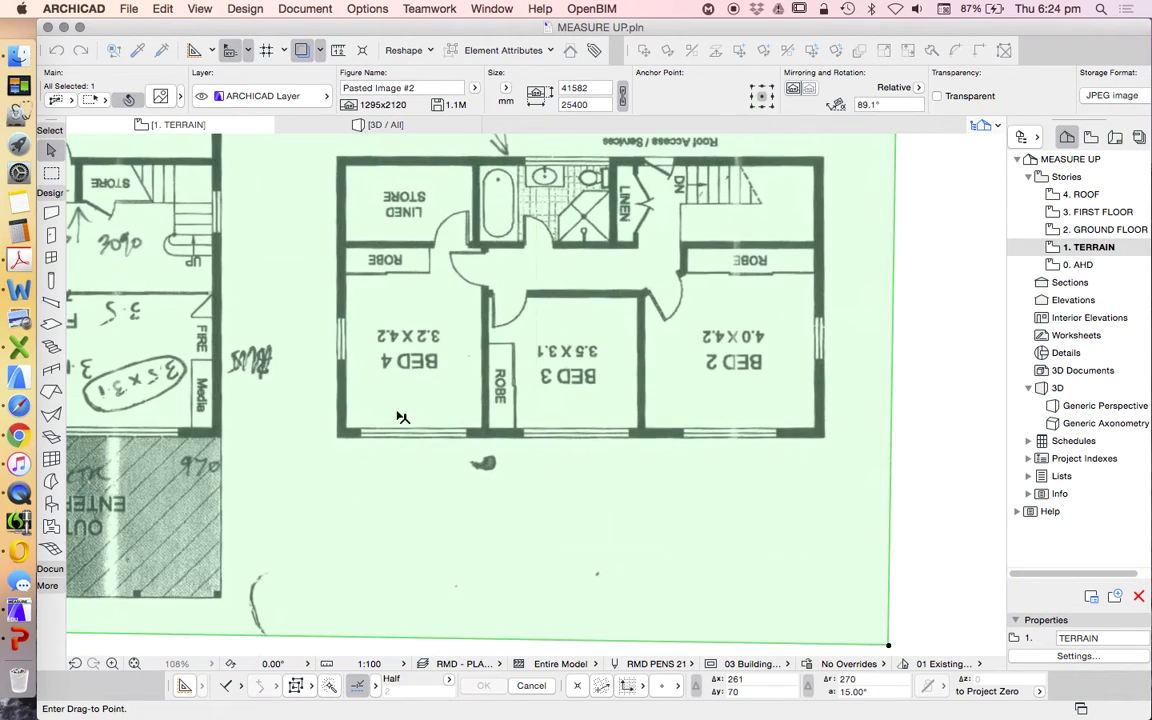
pyautogui.scroll(6, 190, 437)
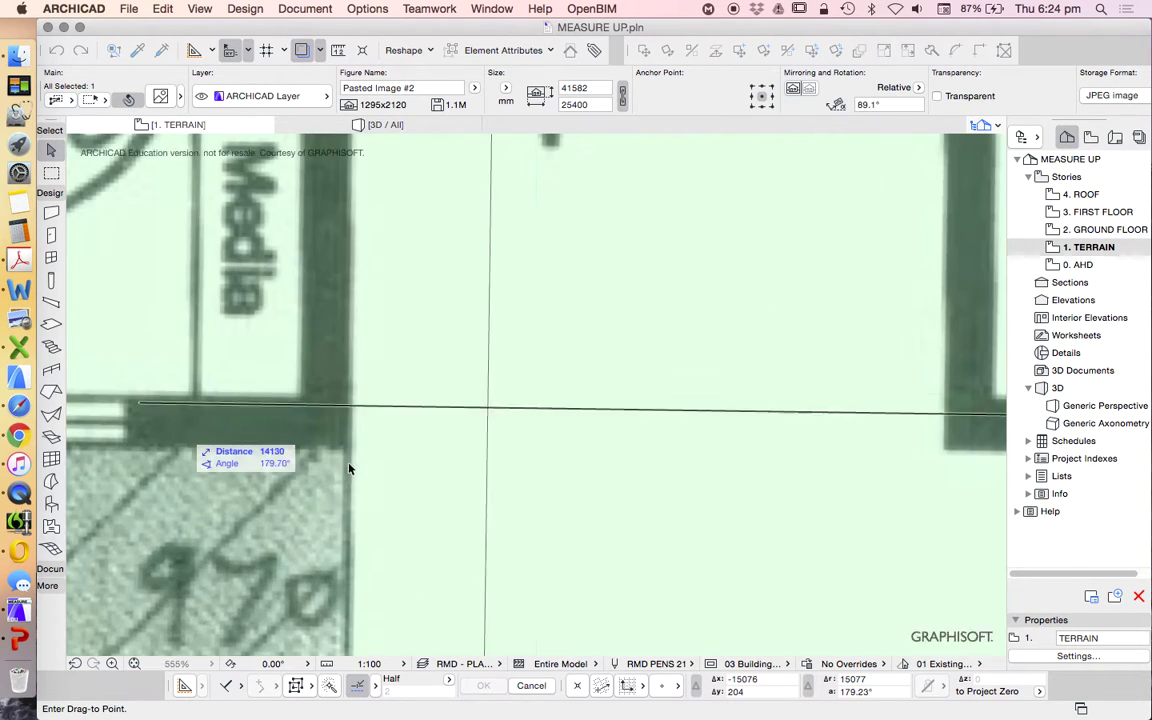
pyautogui.click(352, 455)
pyautogui.scroll(-4, 442, 494)
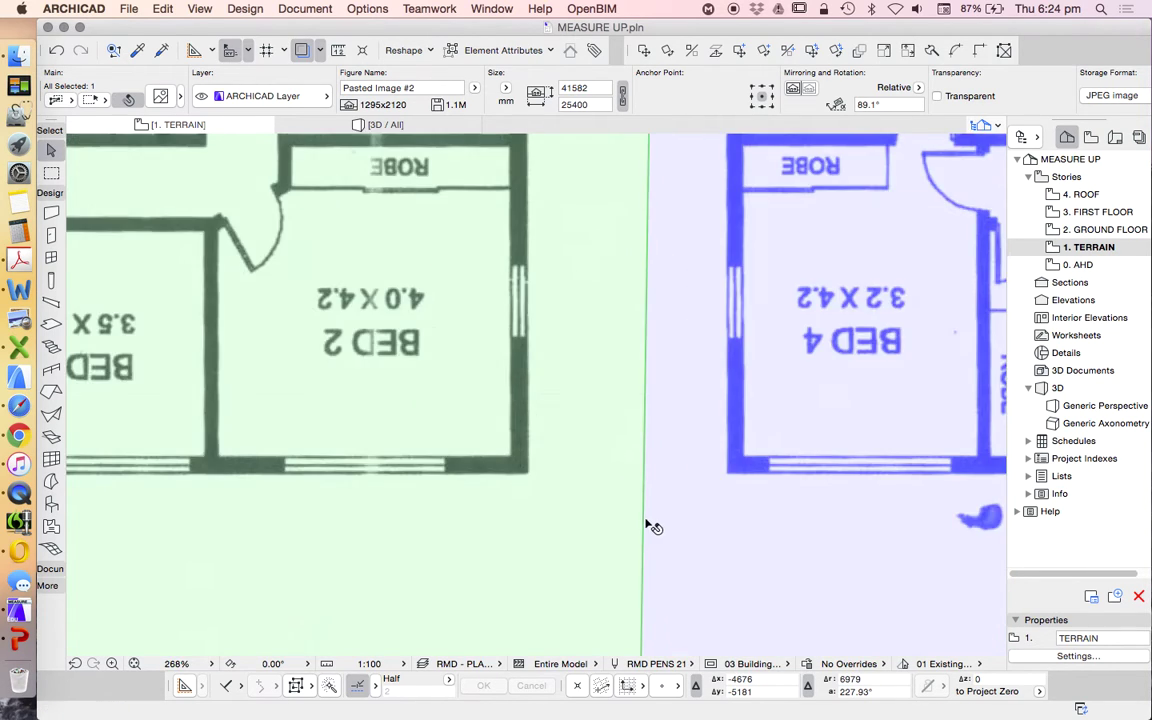
pyautogui.scroll(-7, 650, 520)
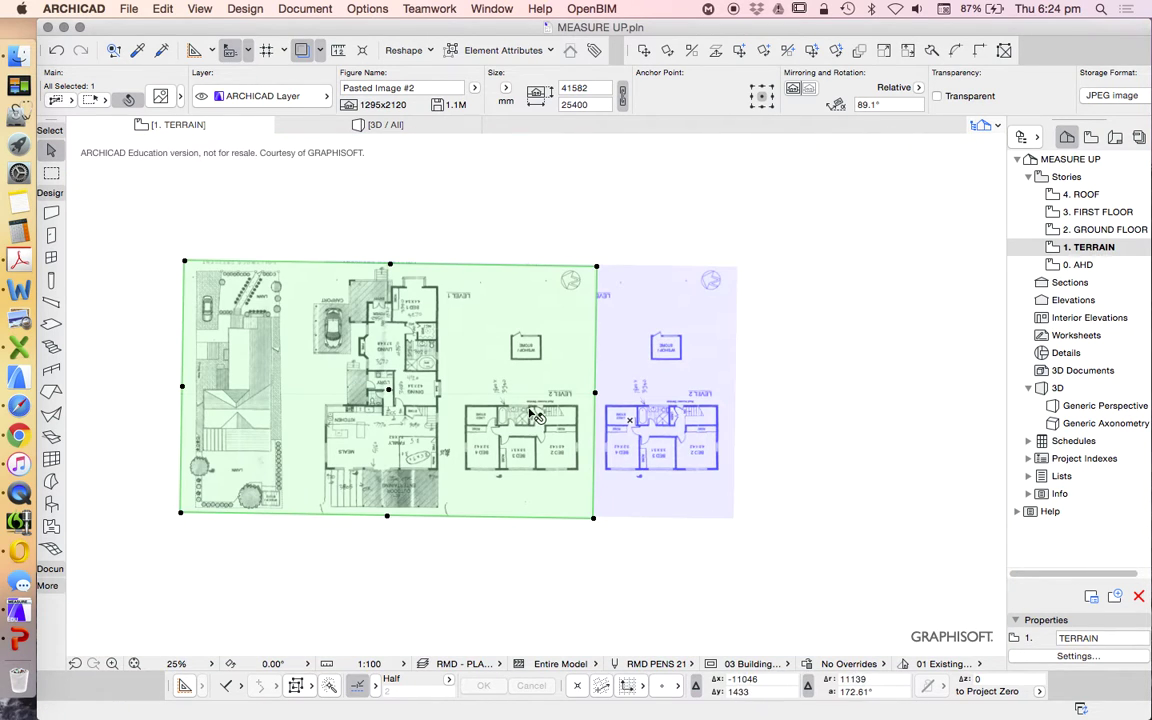
pyautogui.click(540, 225)
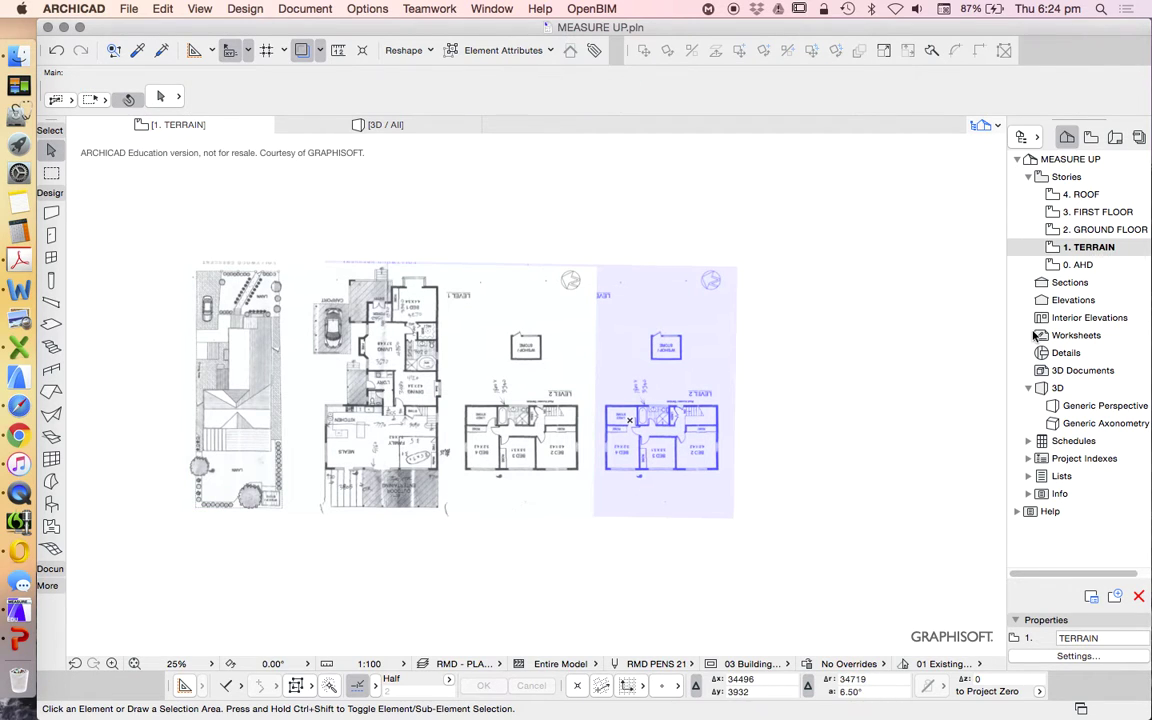
pyautogui.scroll(5, 538, 442)
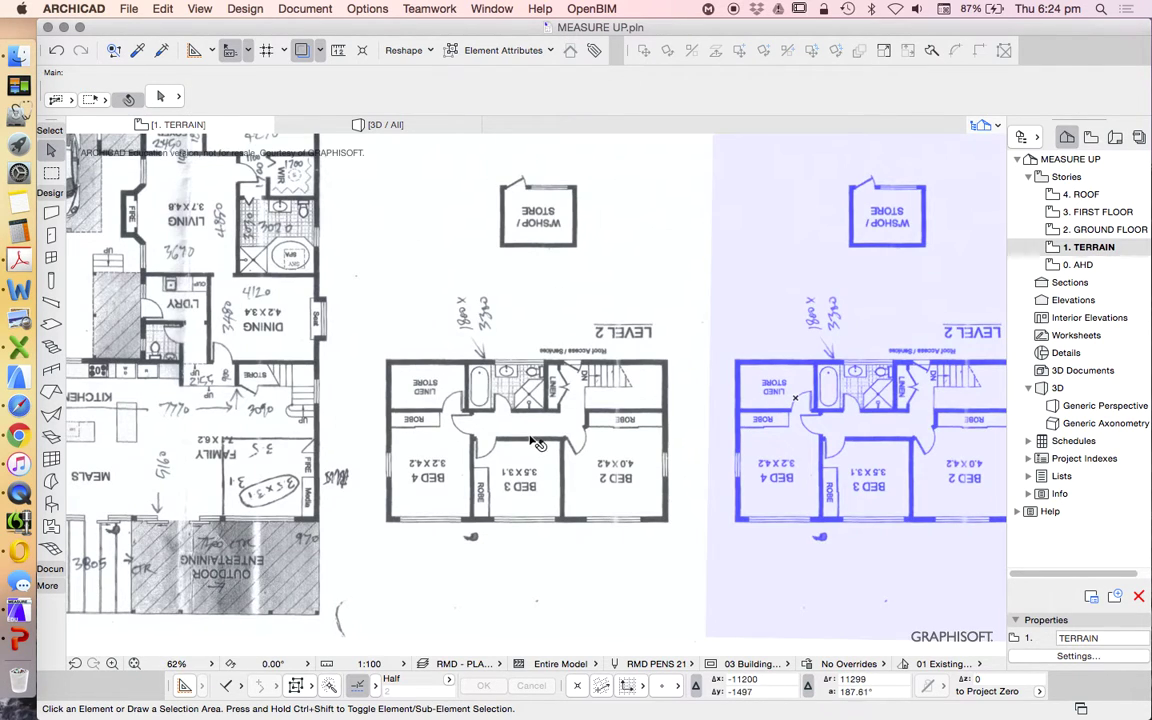
pyautogui.scroll(-3, 594, 380)
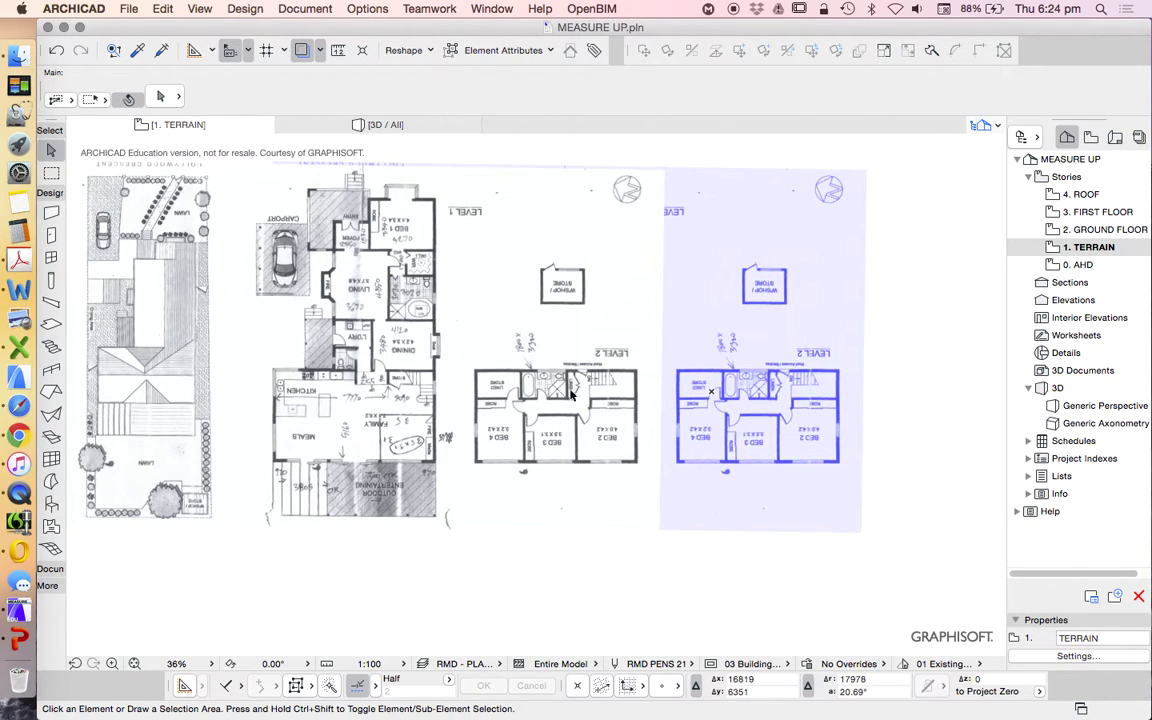
# Copy the four kitchen walls from 2. GROUND FLOOR and paste them onto 3. FIRST FLOOR
pyautogui.doubleClick(1080, 230)
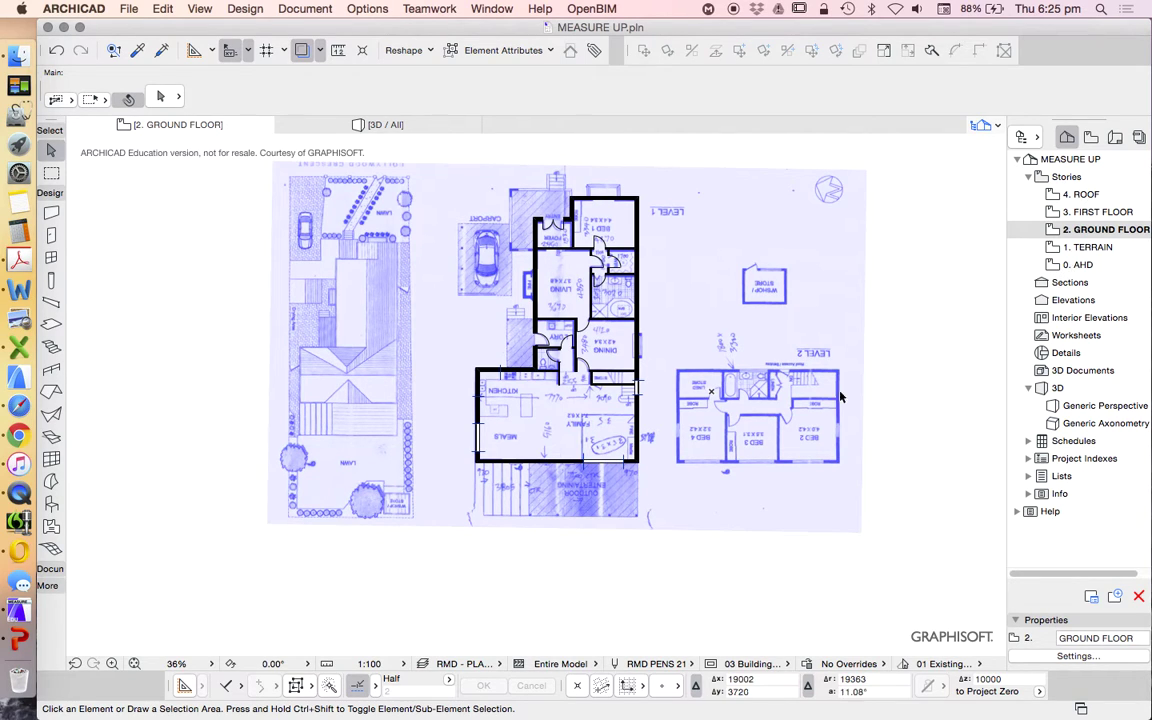
pyautogui.scroll(5, 669, 374)
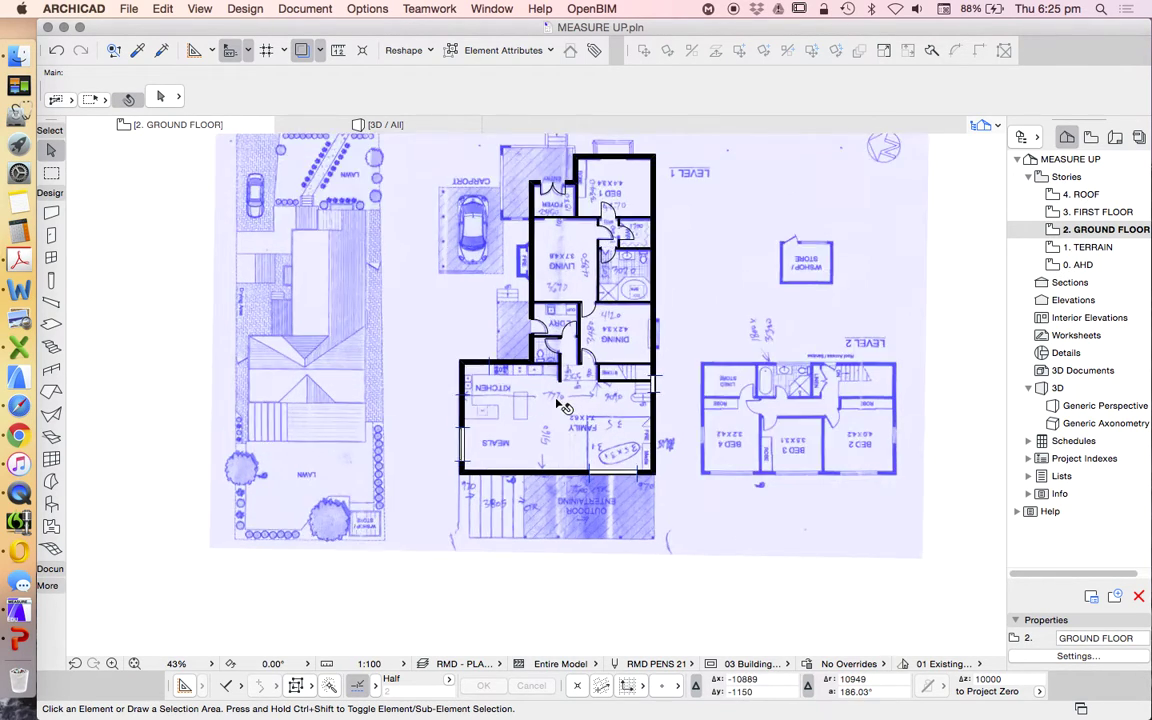
pyautogui.click(410, 322)
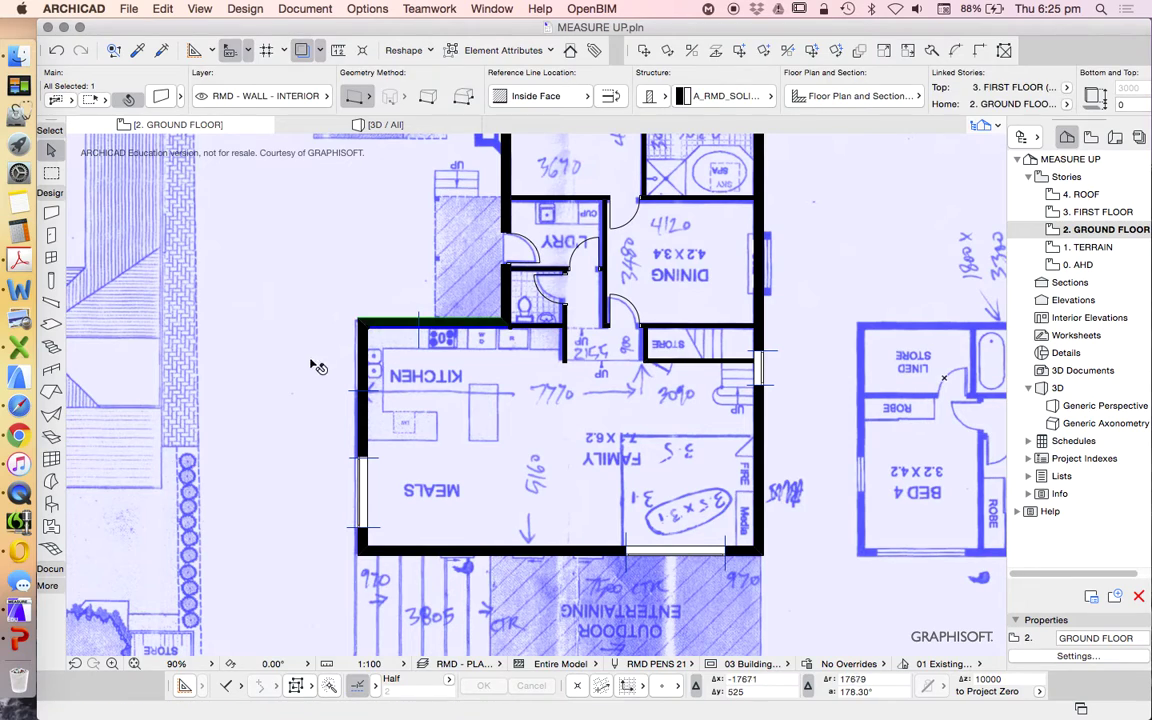
pyautogui.keyDown('shift'); pyautogui.click(364, 370); pyautogui.keyUp('shift')
pyautogui.keyDown('shift'); pyautogui.click(494, 558); pyautogui.keyUp('shift')
pyautogui.keyDown('shift'); pyautogui.click(762, 420); pyautogui.keyUp('shift')
pyautogui.scroll(-5, 636, 410)
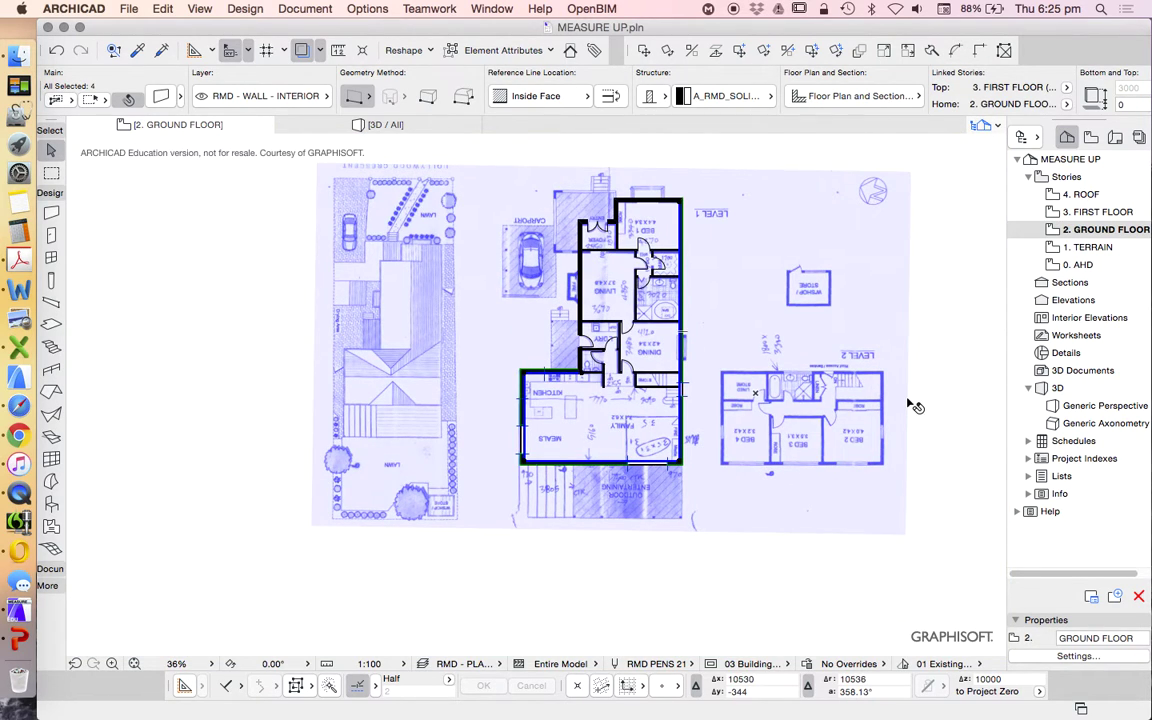
pyautogui.doubleClick(1082, 213)
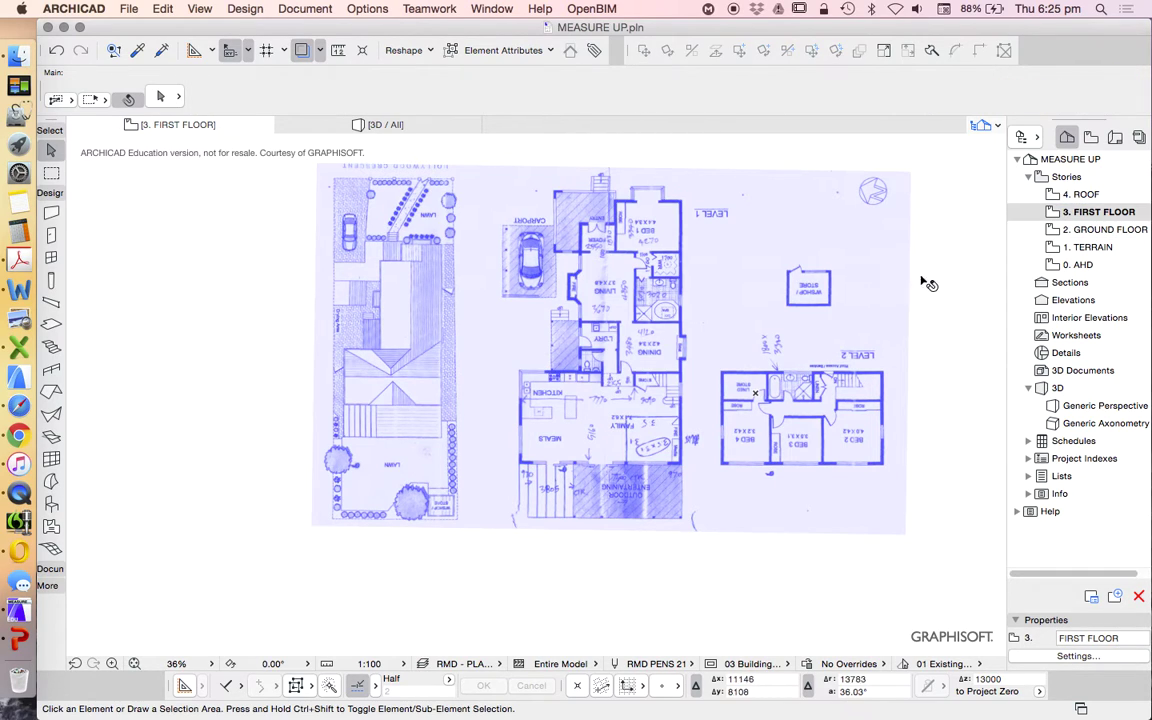
pyautogui.rightClick(961, 279)
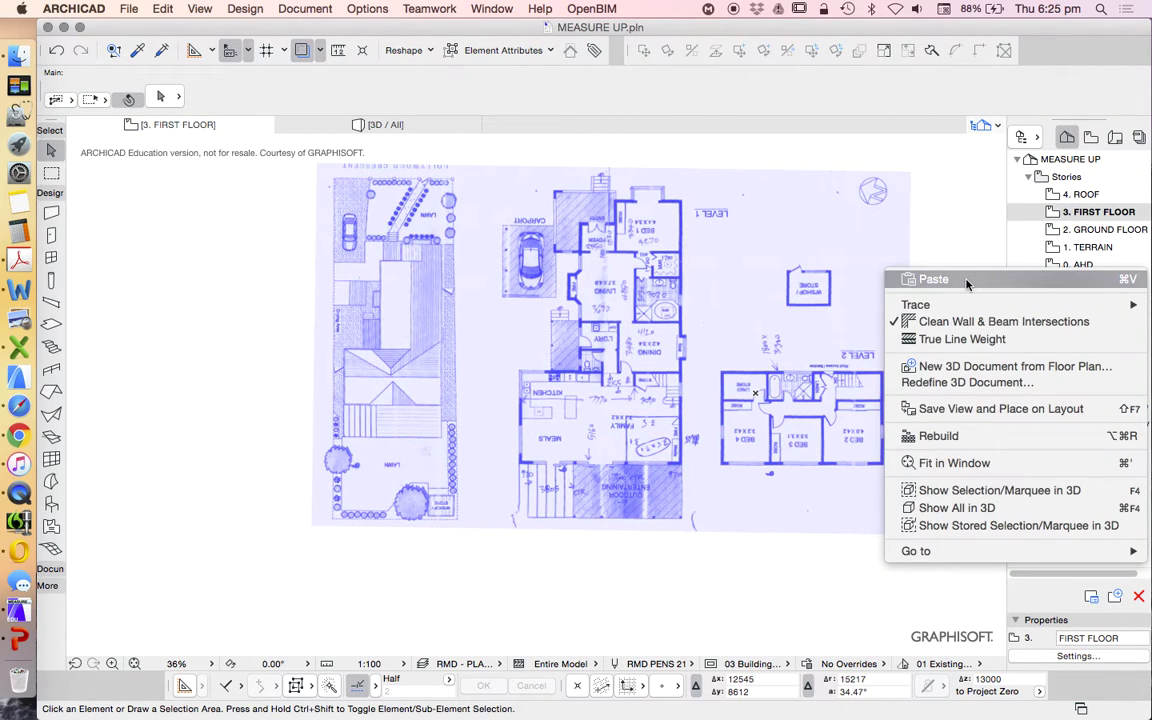
pyautogui.click(966, 281)
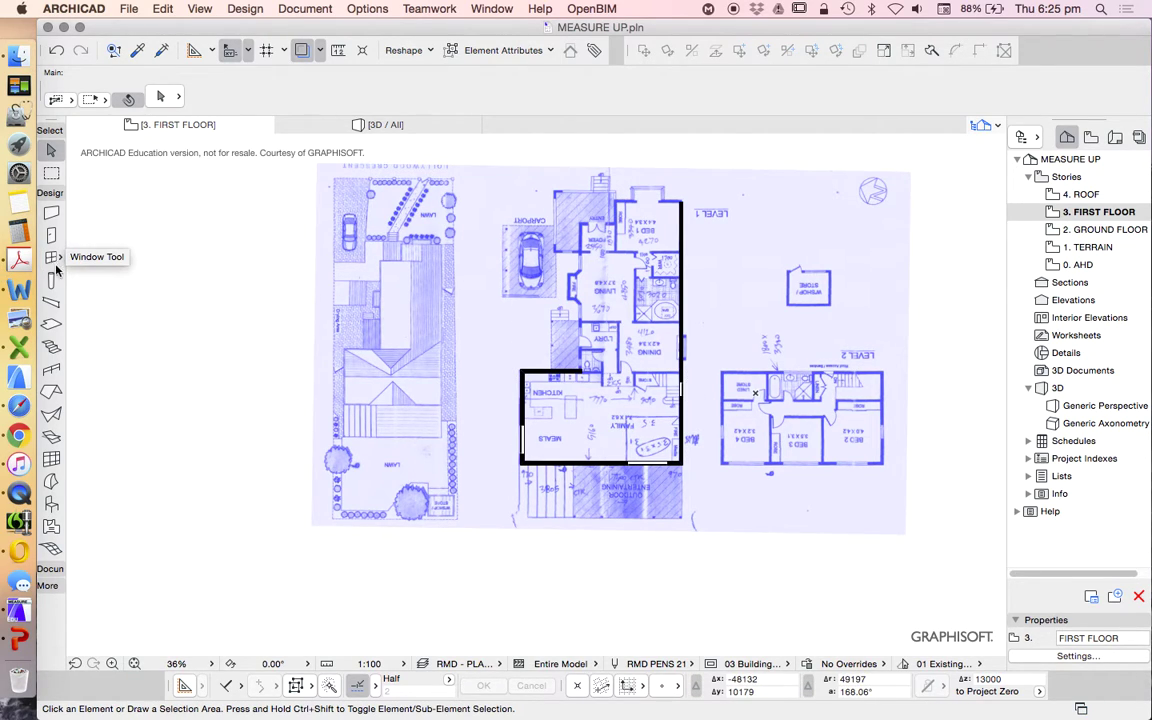
# Delete the three windows from the pasted first-floor walls
pyautogui.click(52, 259)
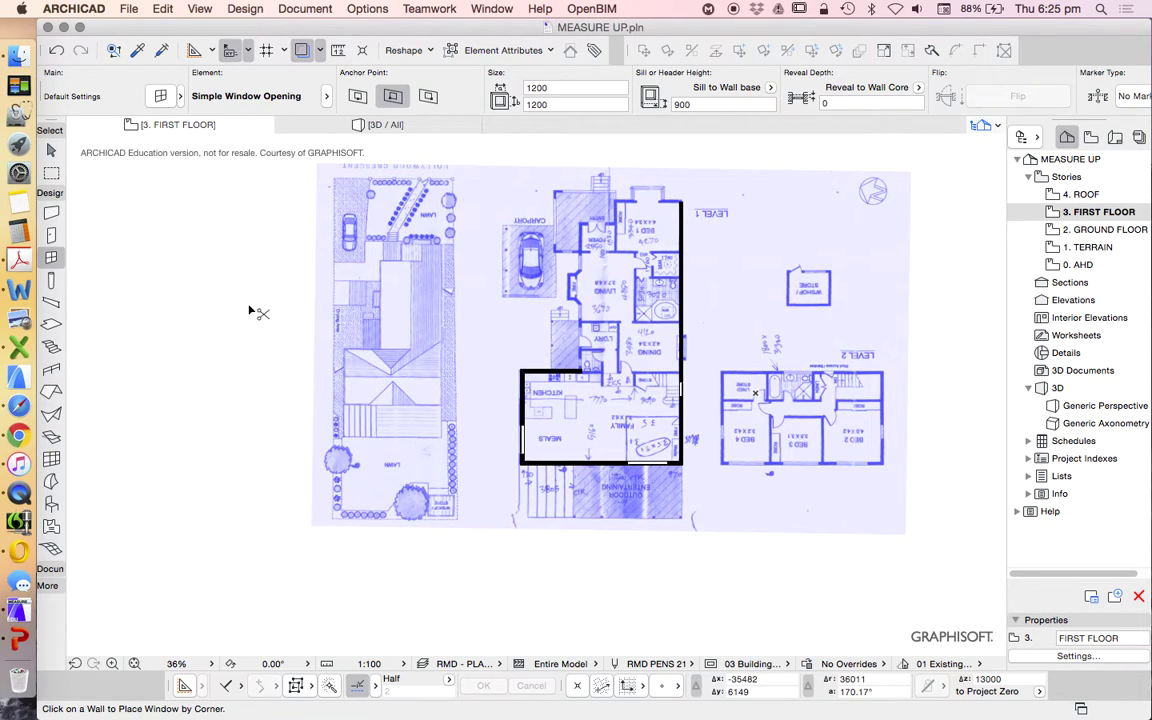
pyautogui.press('super+a')
pyautogui.press('Delete')
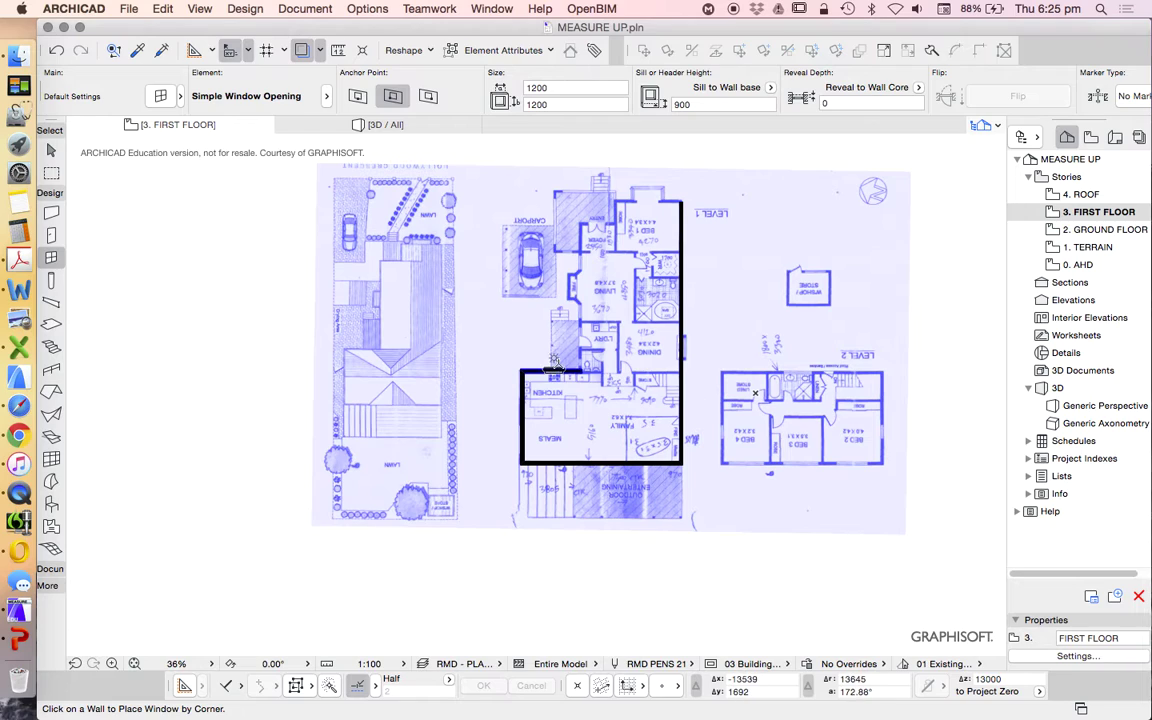
# Try extending the top kitchen wall to the right wall, then undo it
pyautogui.press('Escape')
pyautogui.click(584, 376)
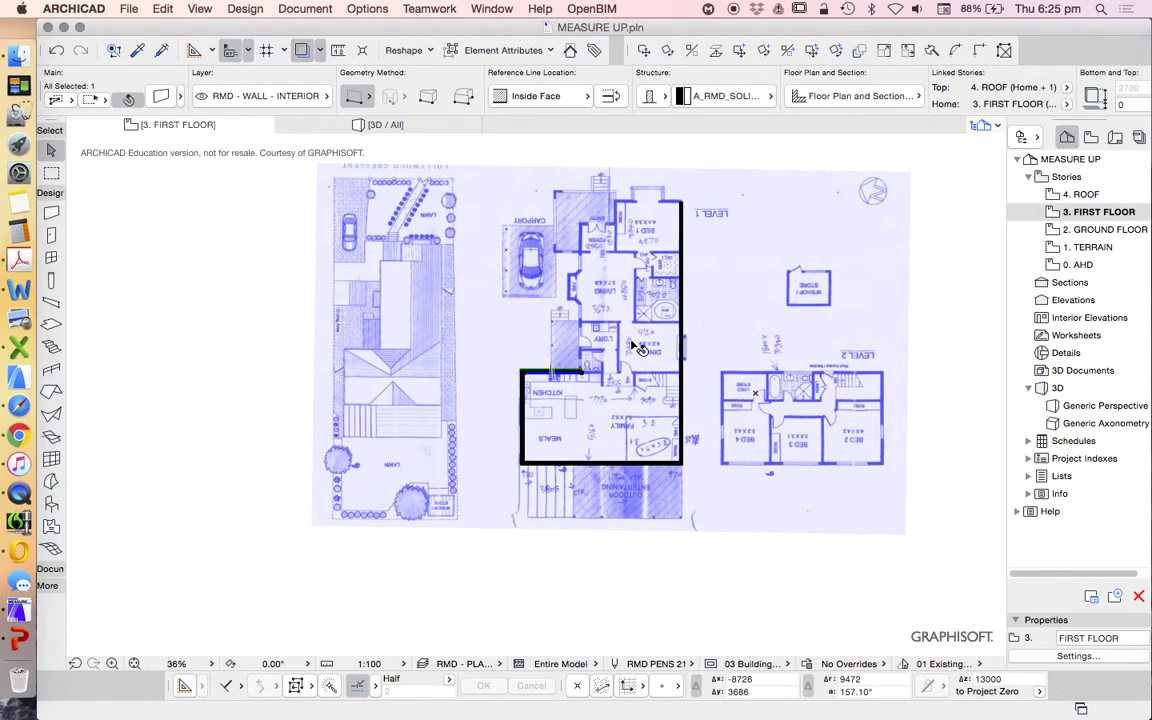
pyautogui.keyDown('shift'); pyautogui.click(682, 397); pyautogui.keyUp('shift')
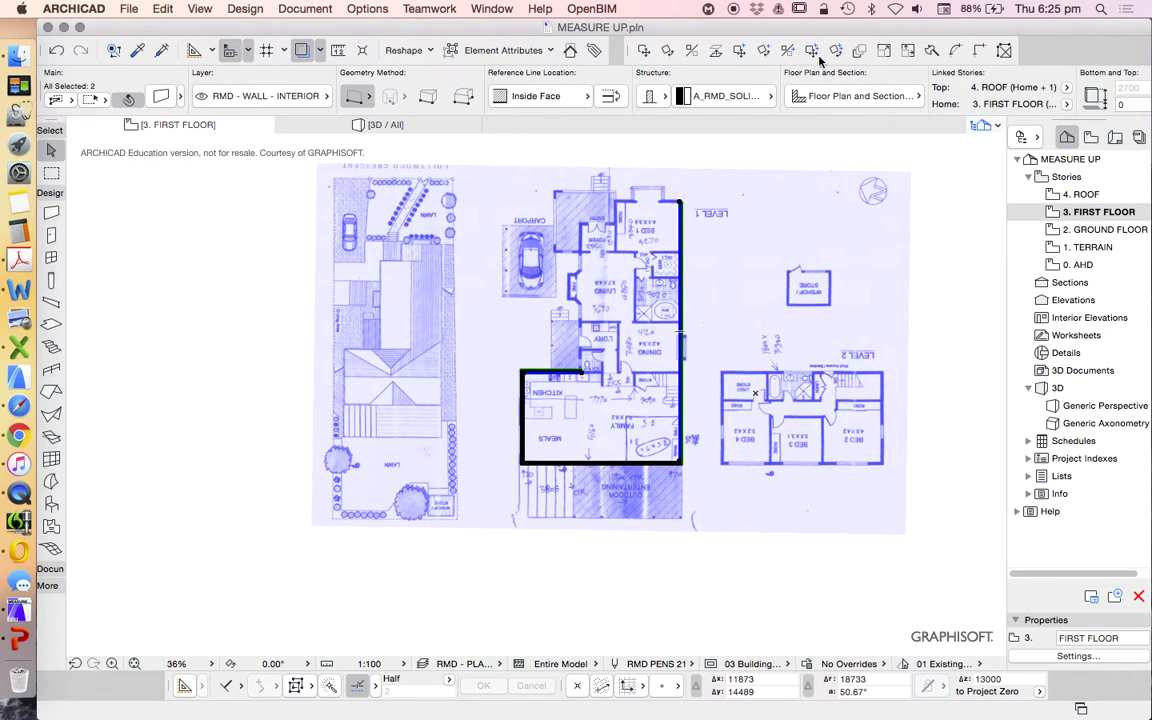
pyautogui.click(981, 52)
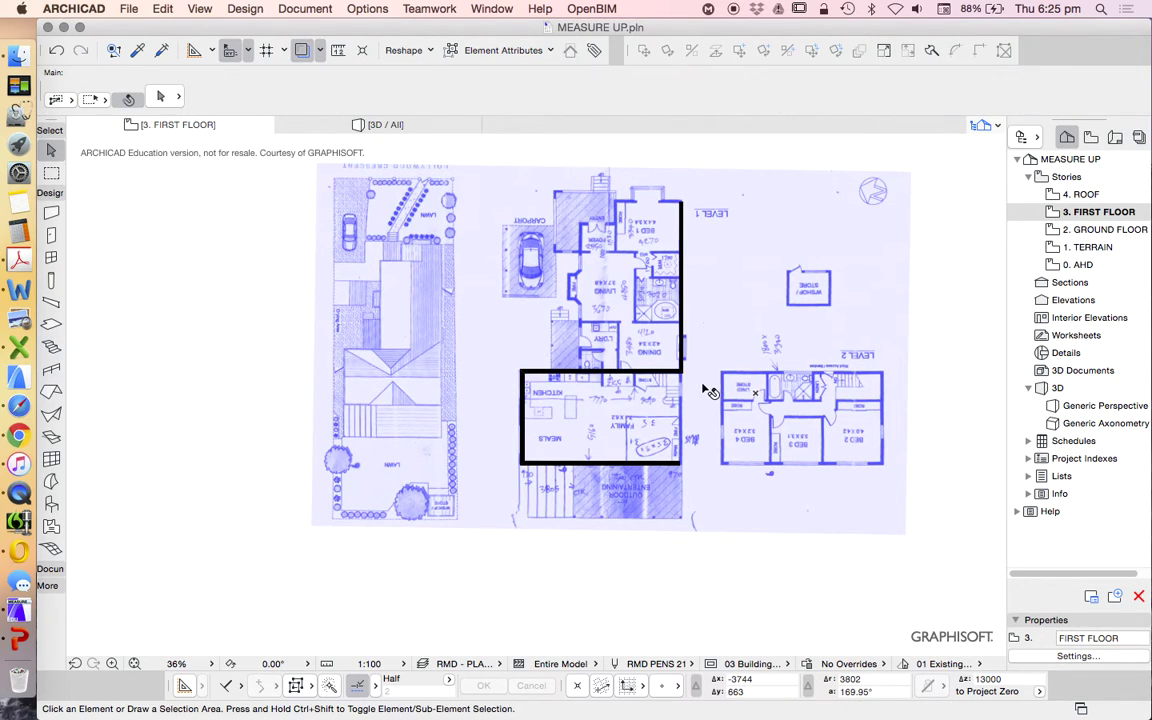
pyautogui.press('super+z')
# Reposition the right wall's top node onto the rectangle's corner to close the outline
pyautogui.click(683, 309)
pyautogui.click(683, 207)
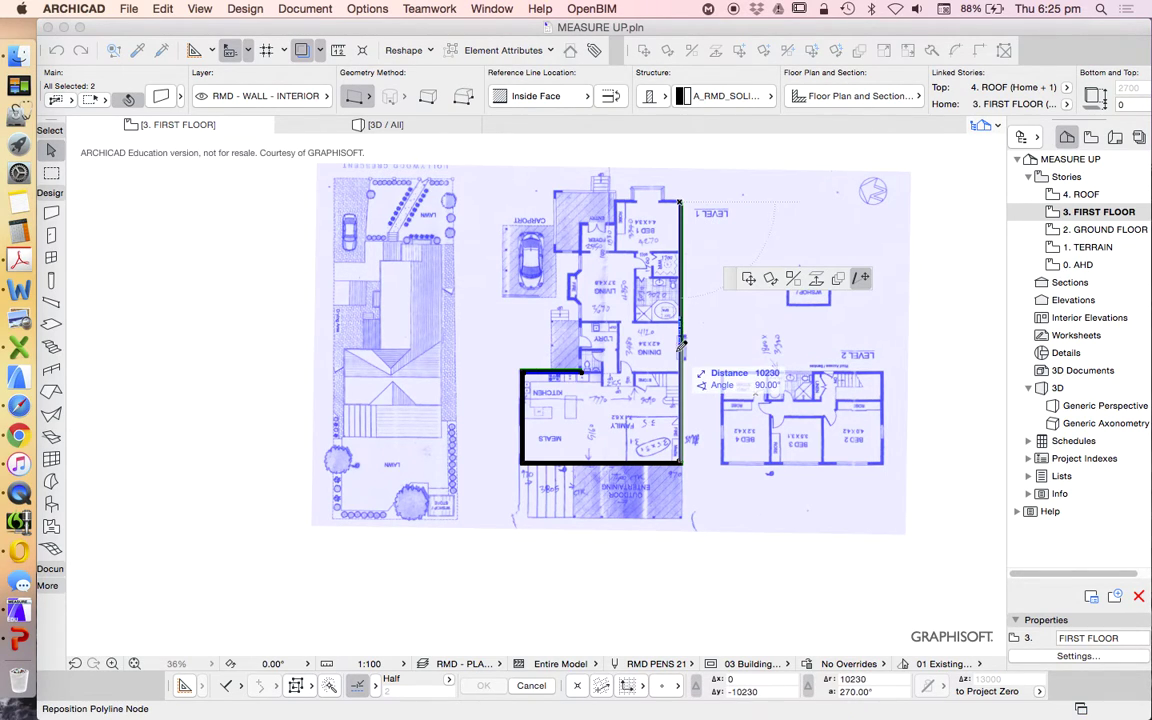
pyautogui.click(670, 368)
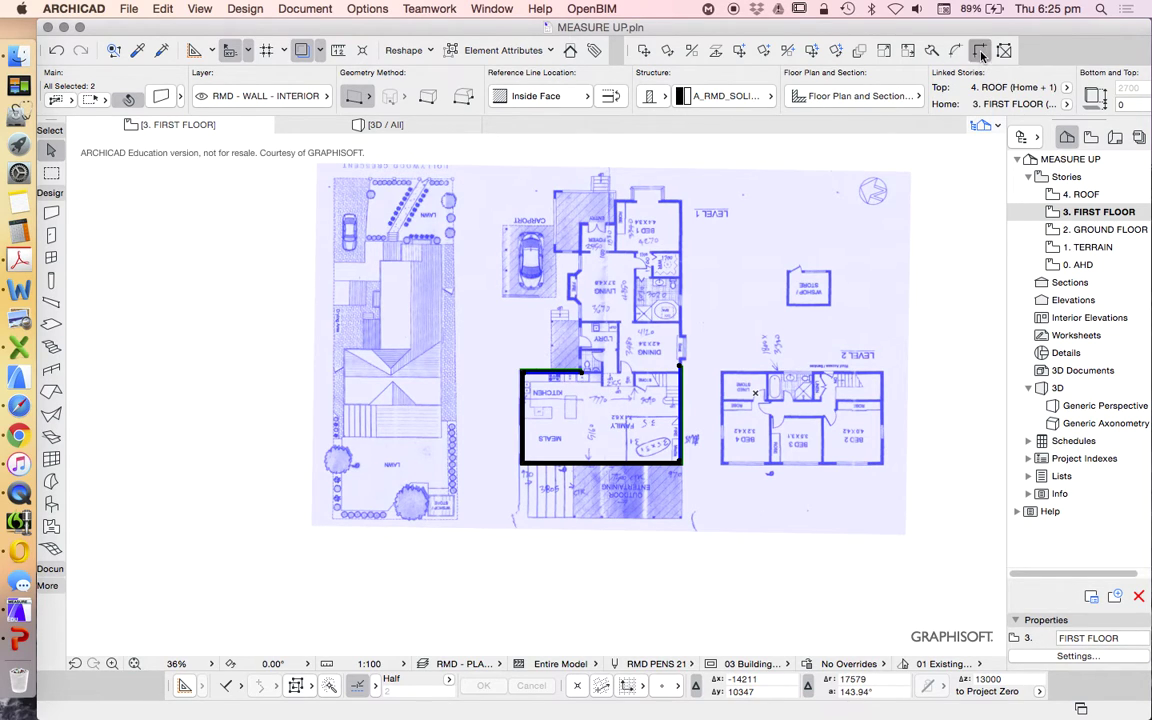
pyautogui.press('Escape')
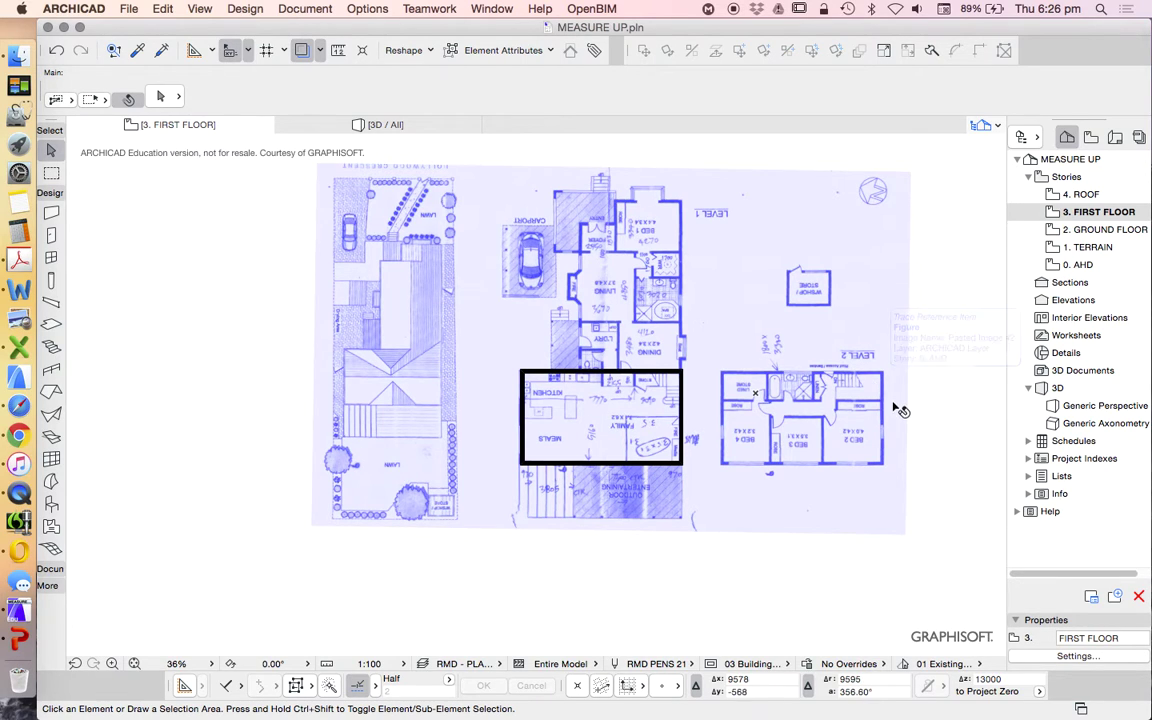
# Show 1. TERRAIN as the trace reference and review the trace options unchanged
pyautogui.scroll(2, 895, 406)
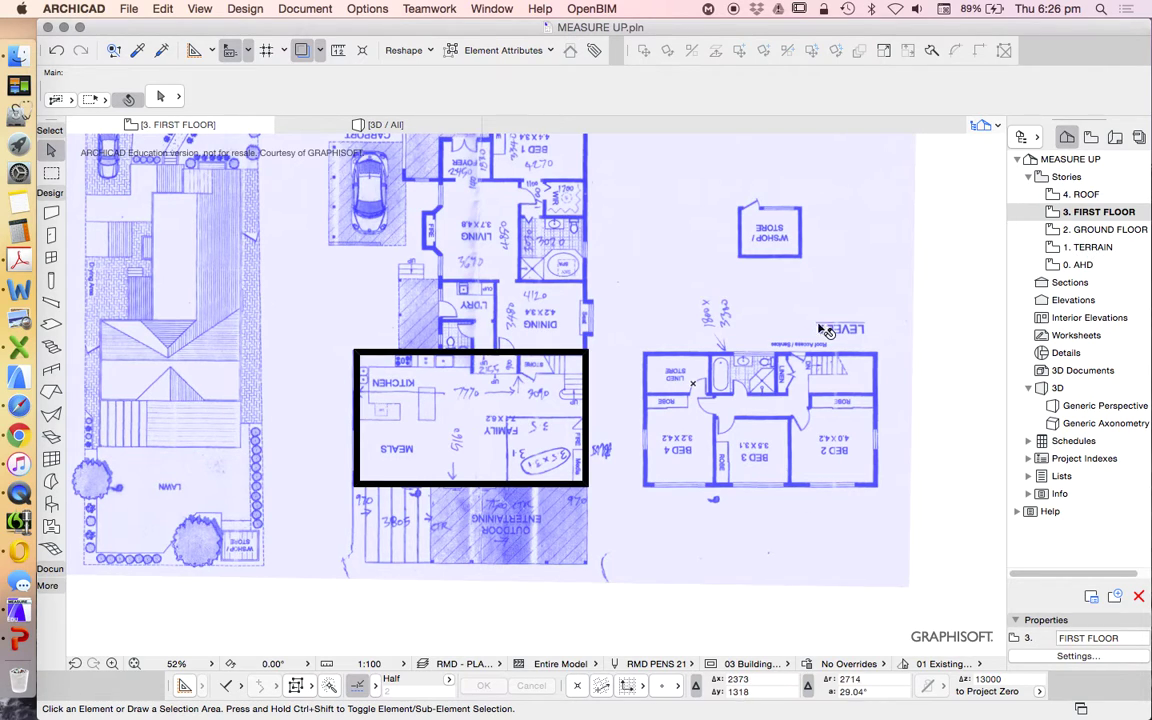
pyautogui.rightClick(1077, 249)
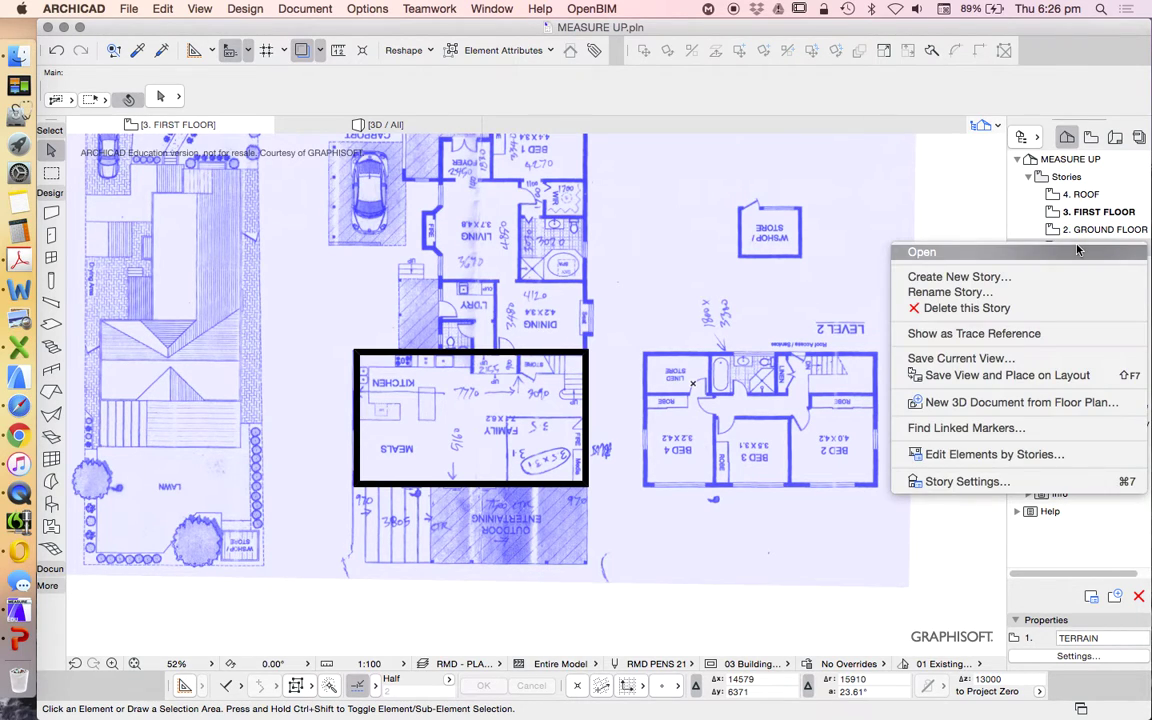
pyautogui.click(1040, 335)
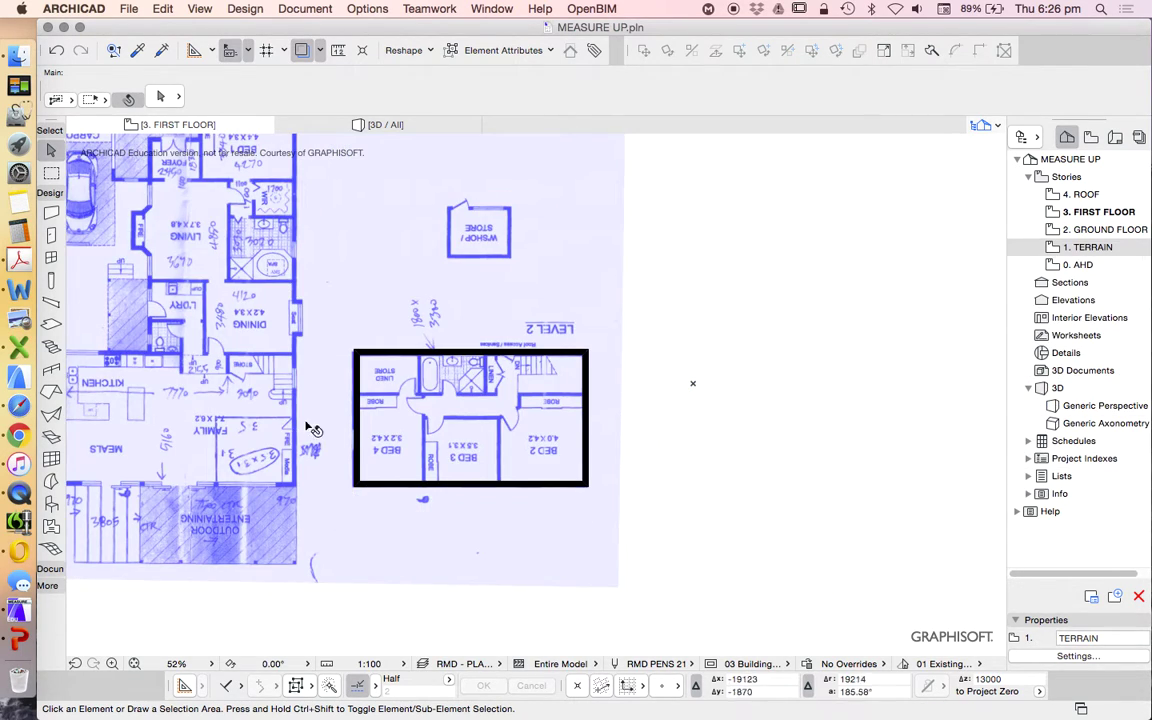
pyautogui.scroll(-5, 565, 410)
pyautogui.scroll(1, 495, 399)
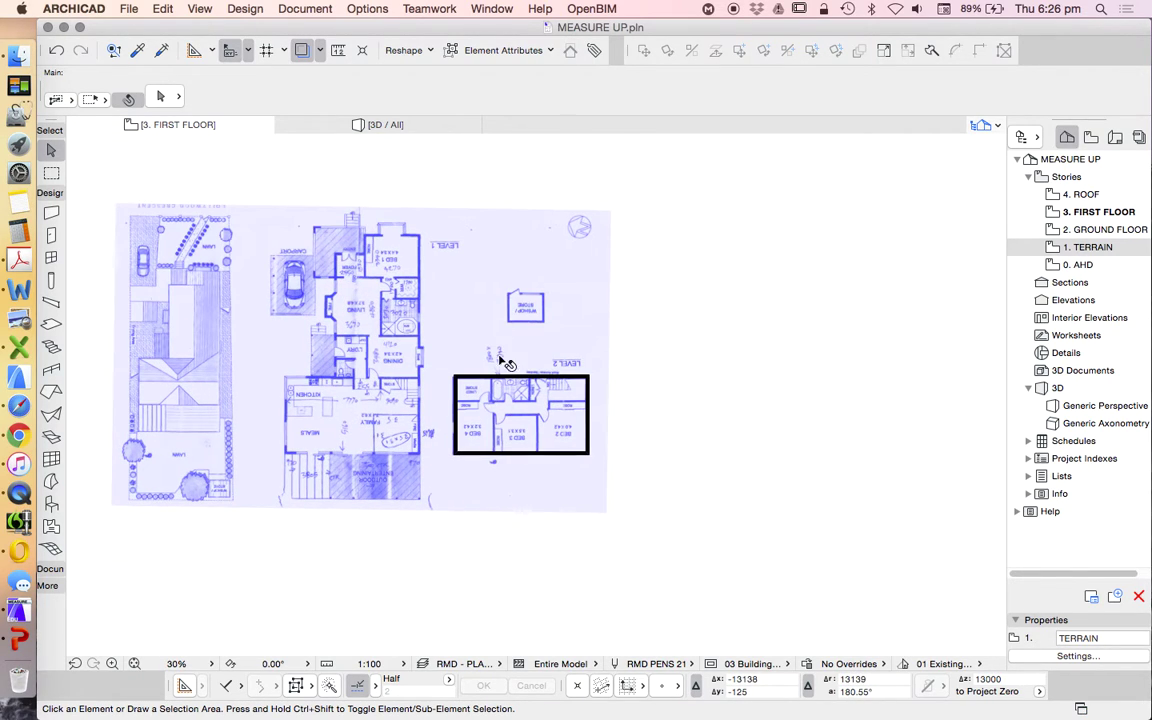
pyautogui.scroll(2, 548, 436)
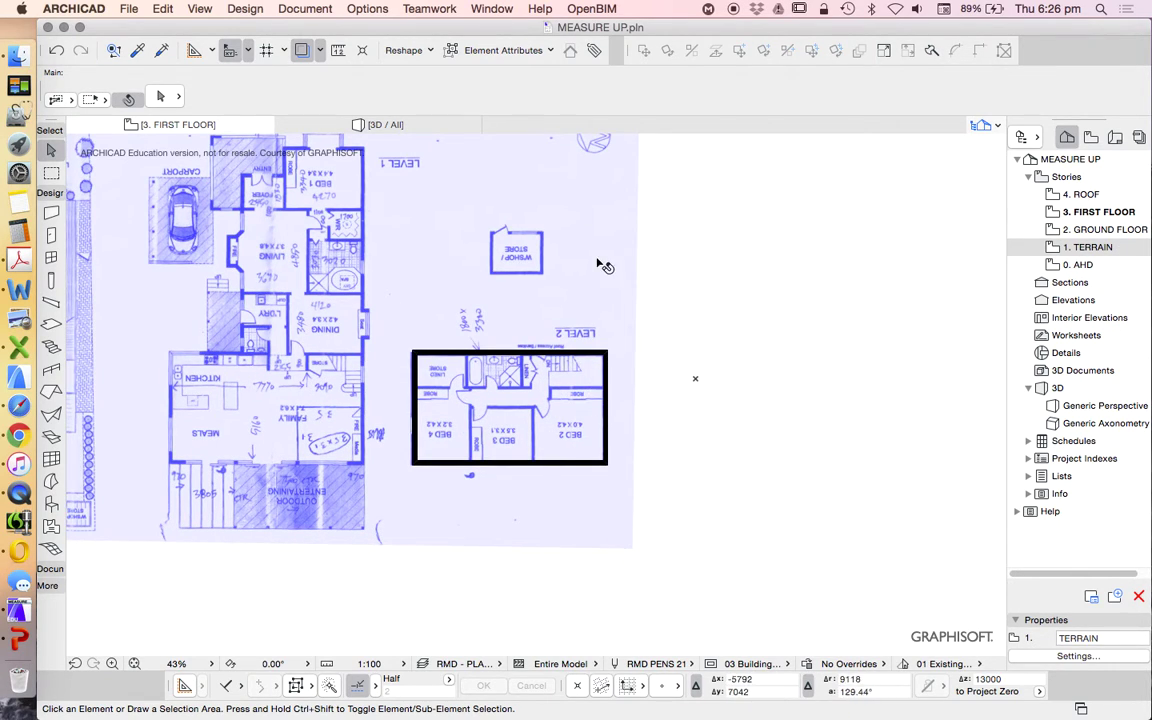
pyautogui.click(320, 51)
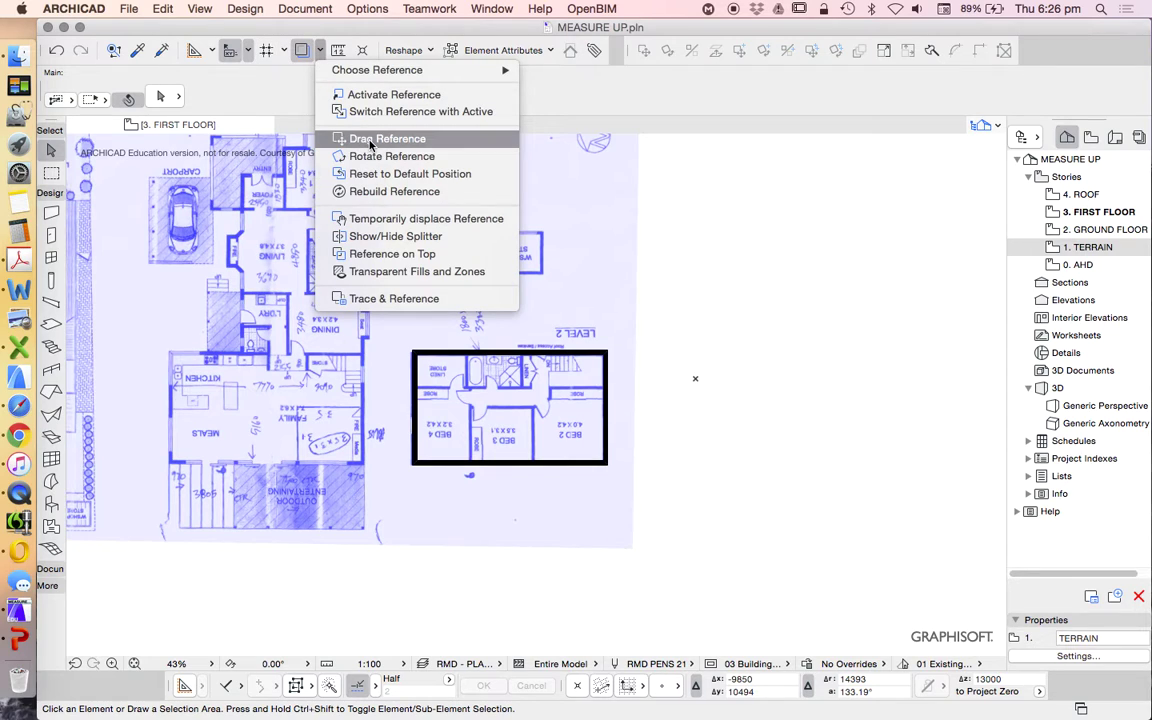
pyautogui.click(784, 290)
pyautogui.scroll(-3, 781, 392)
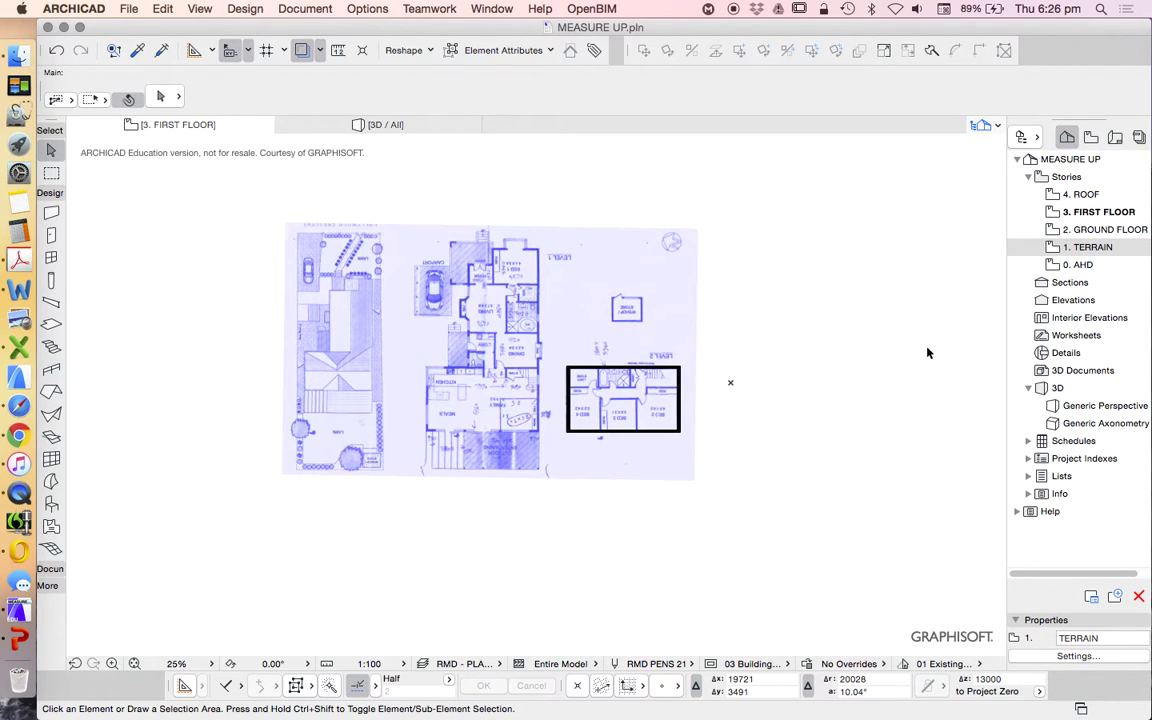
# Set 0. AHD as the trace reference for the ground floor plan
pyautogui.doubleClick(1102, 231)
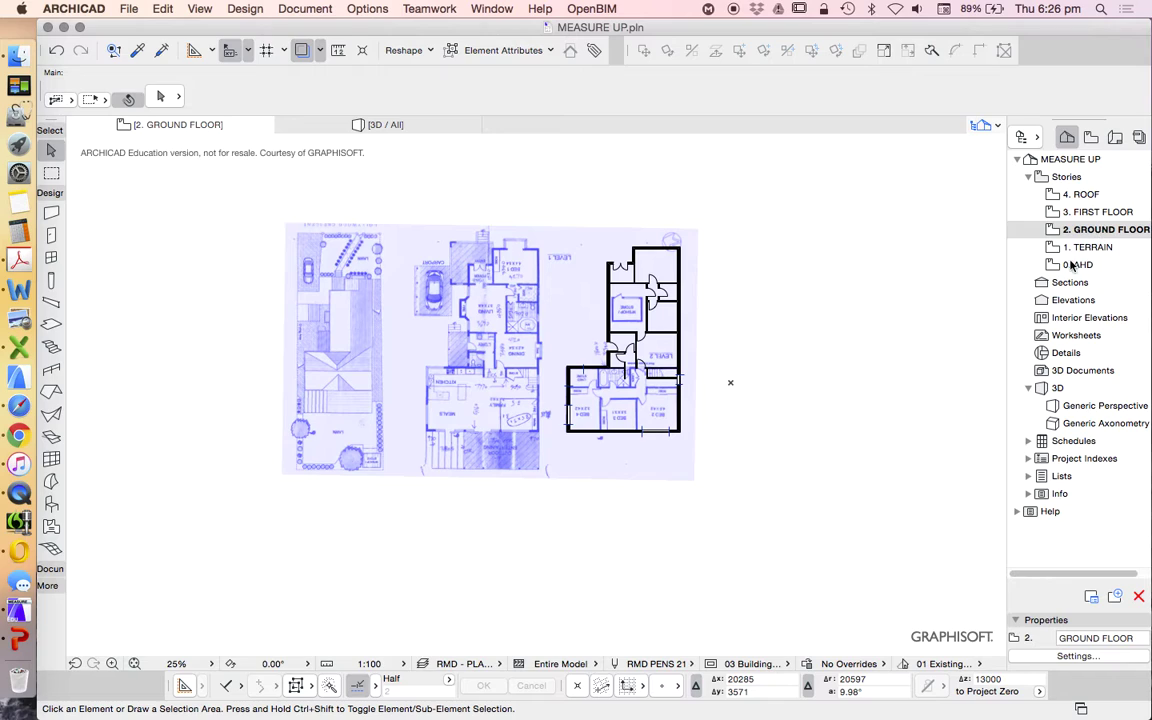
pyautogui.rightClick(1066, 266)
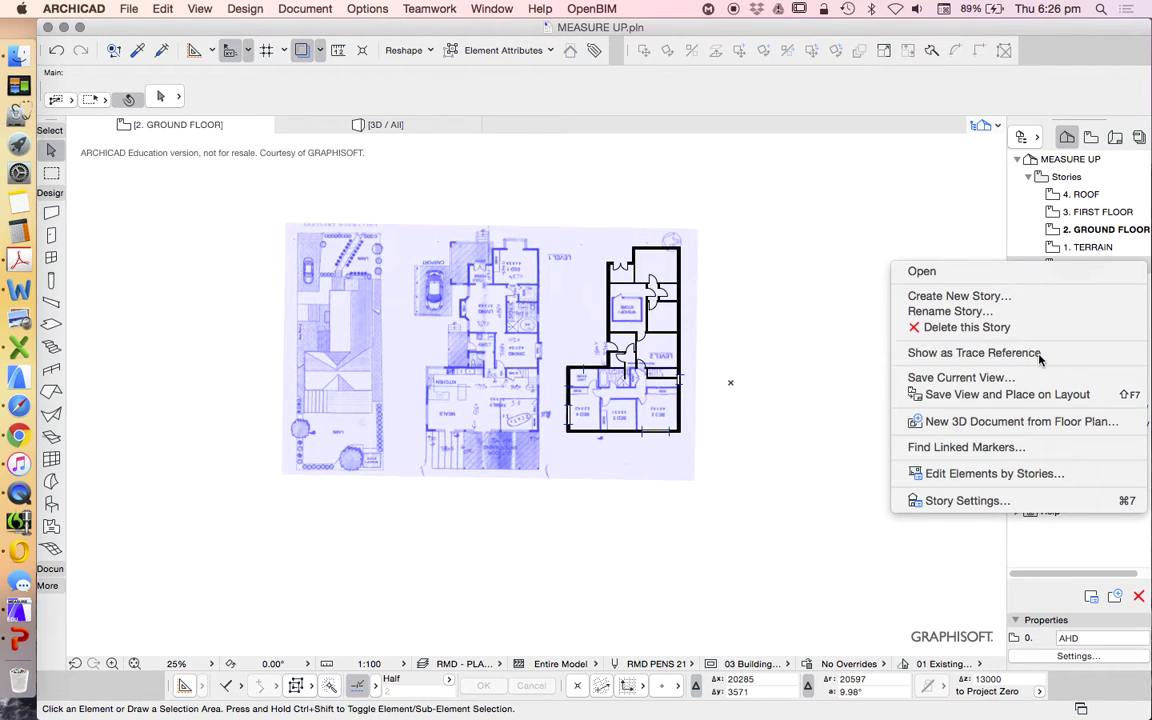
pyautogui.click(960, 353)
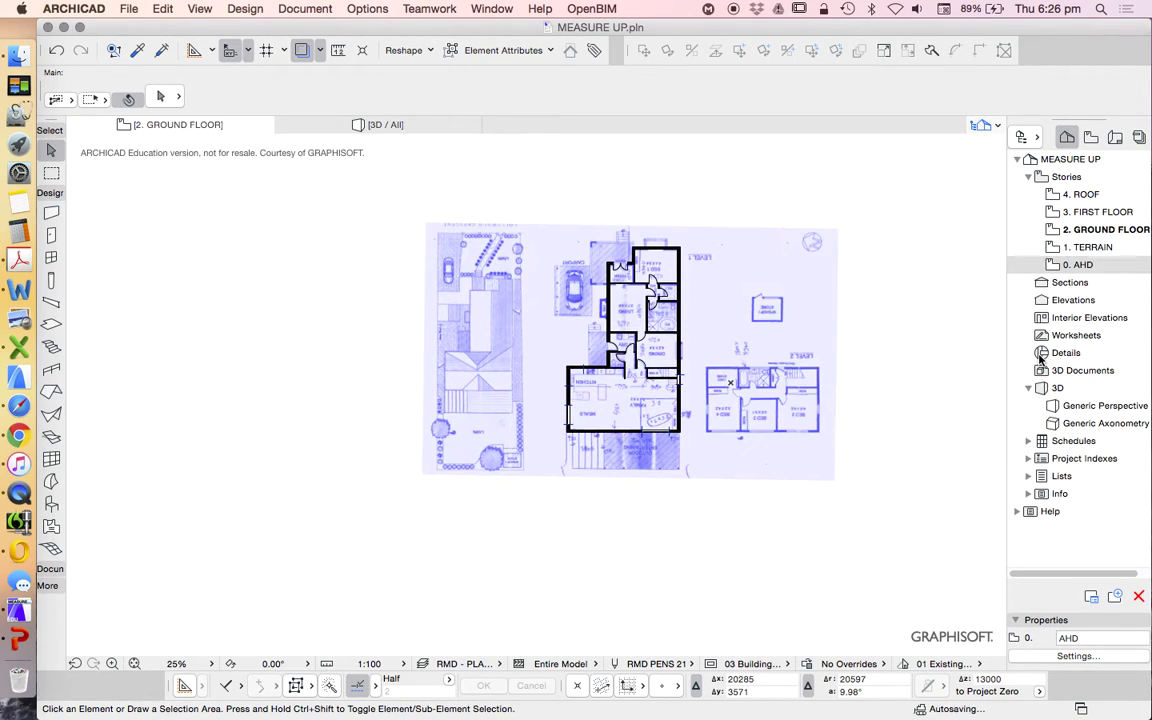
# Set 1. TERRAIN as the first floor's trace reference, then return to 2. GROUND FLOOR
pyautogui.doubleClick(1077, 212)
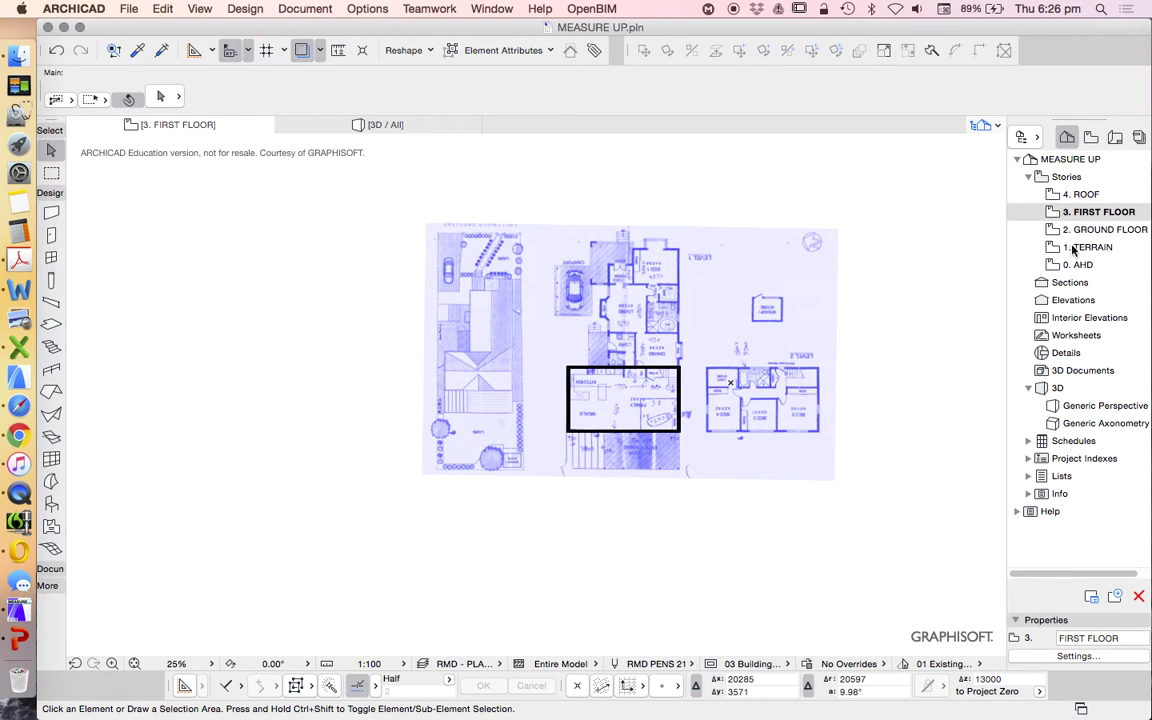
pyautogui.rightClick(1072, 250)
pyautogui.click(1022, 336)
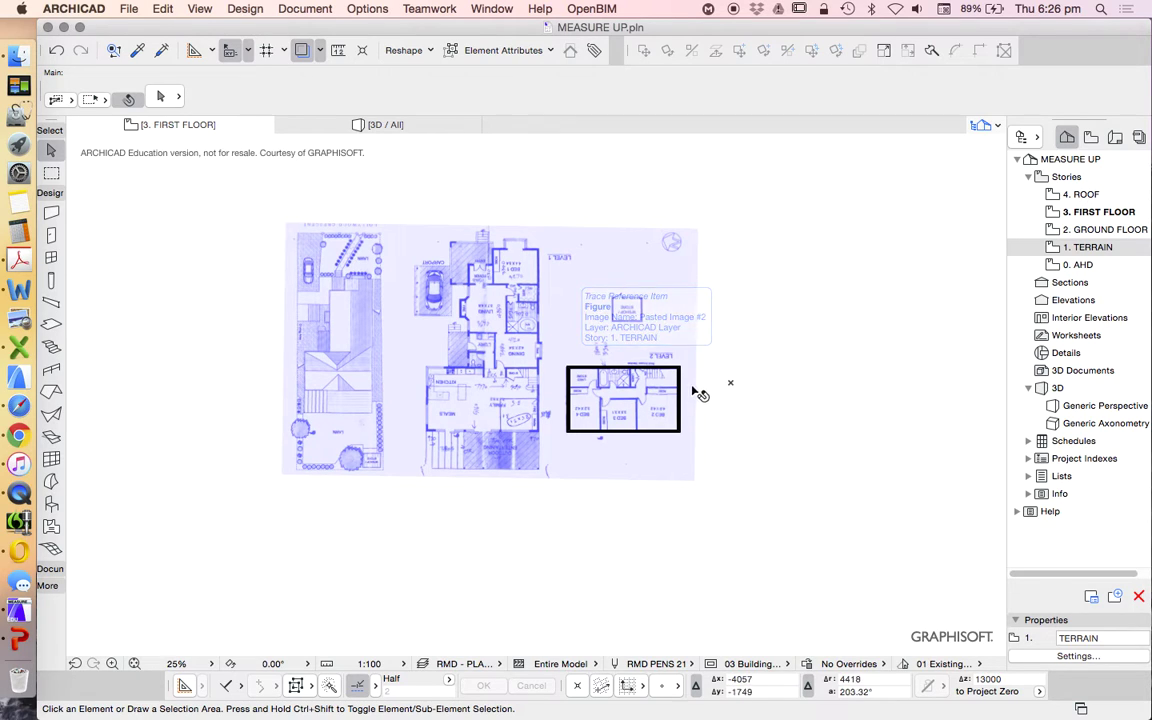
pyautogui.scroll(2, 647, 399)
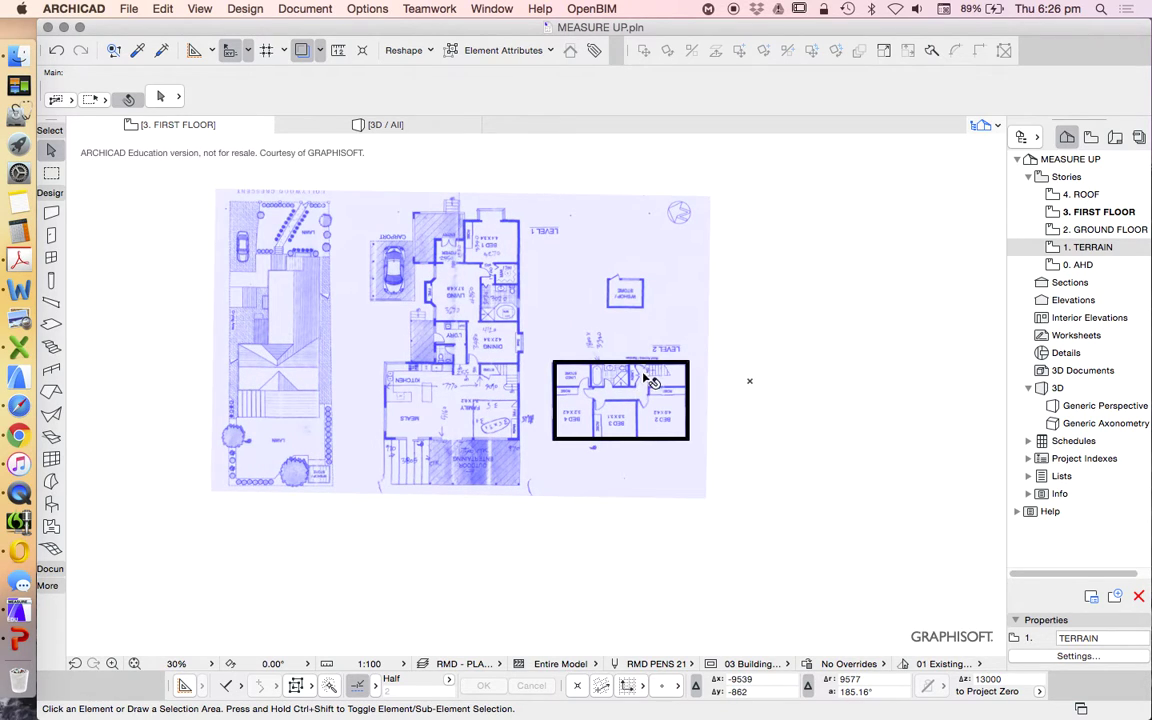
pyautogui.scroll(2, 650, 381)
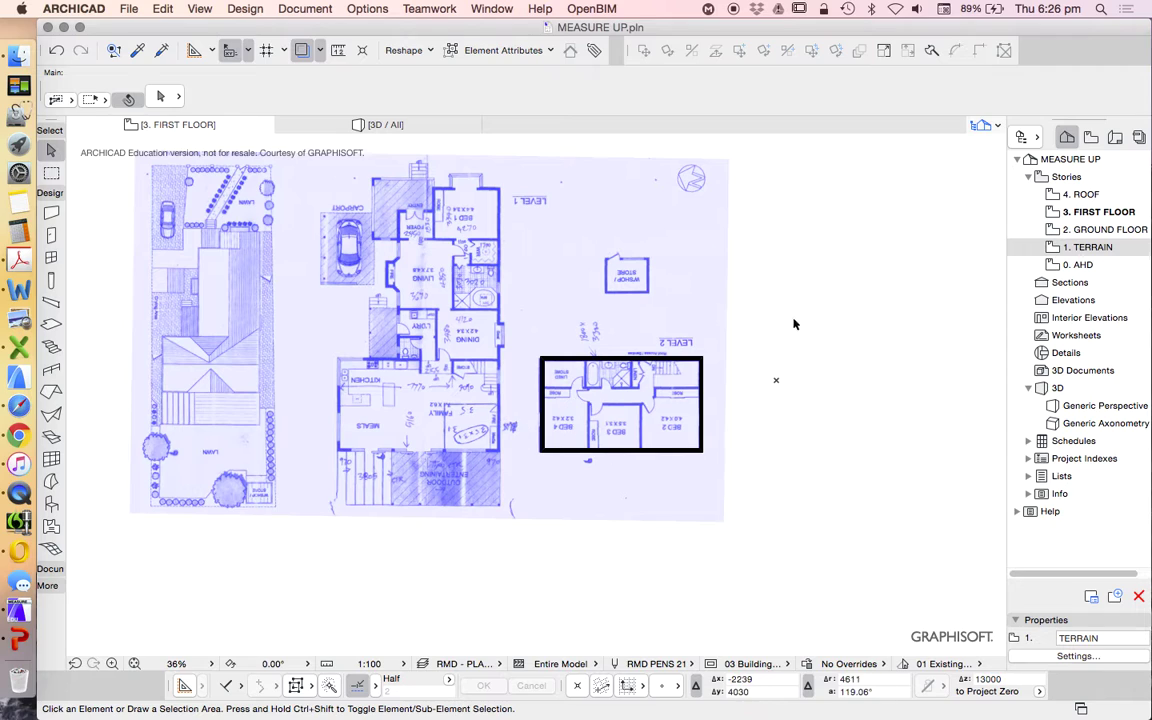
pyautogui.doubleClick(1083, 231)
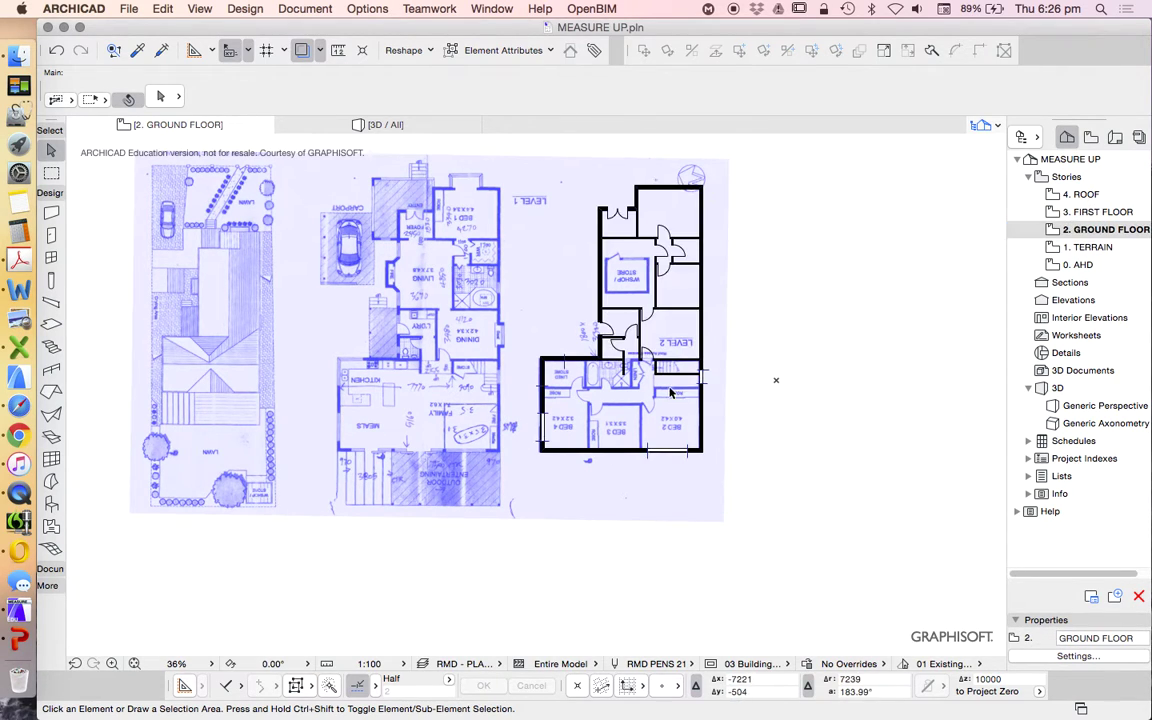
# Move the linen-cupboard door wall up above the Level 2 bedroom block on the first floor
pyautogui.scroll(3, 663, 386)
pyautogui.click(599, 345)
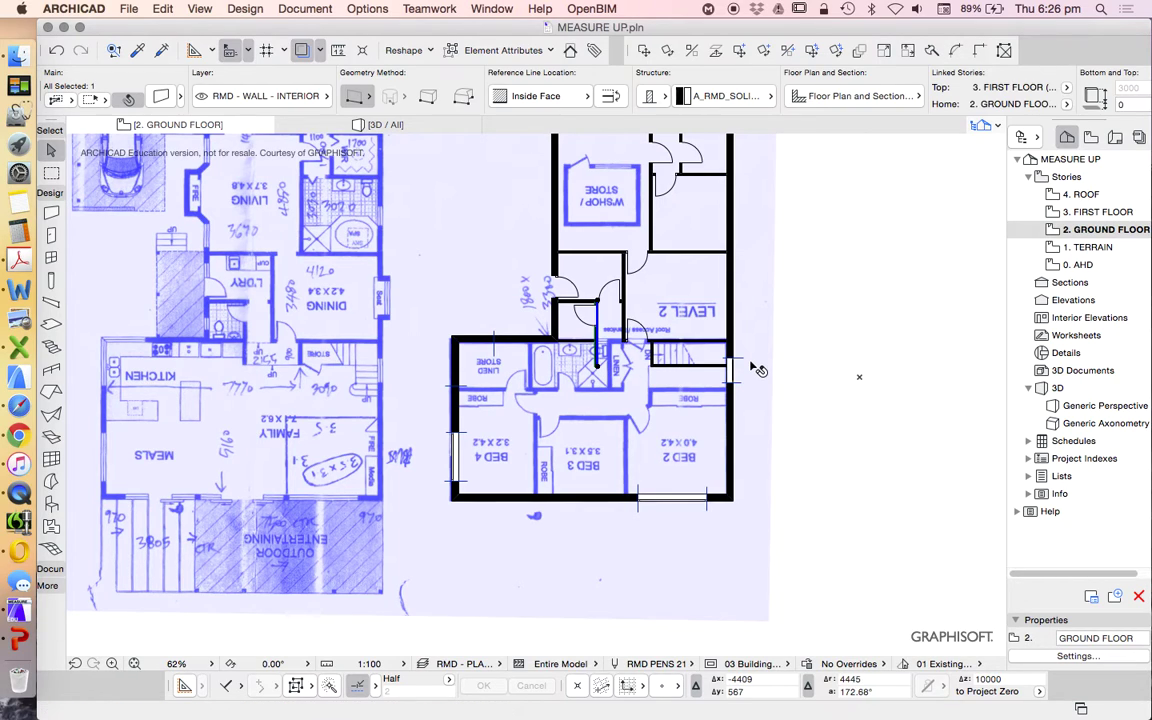
pyautogui.doubleClick(1090, 212)
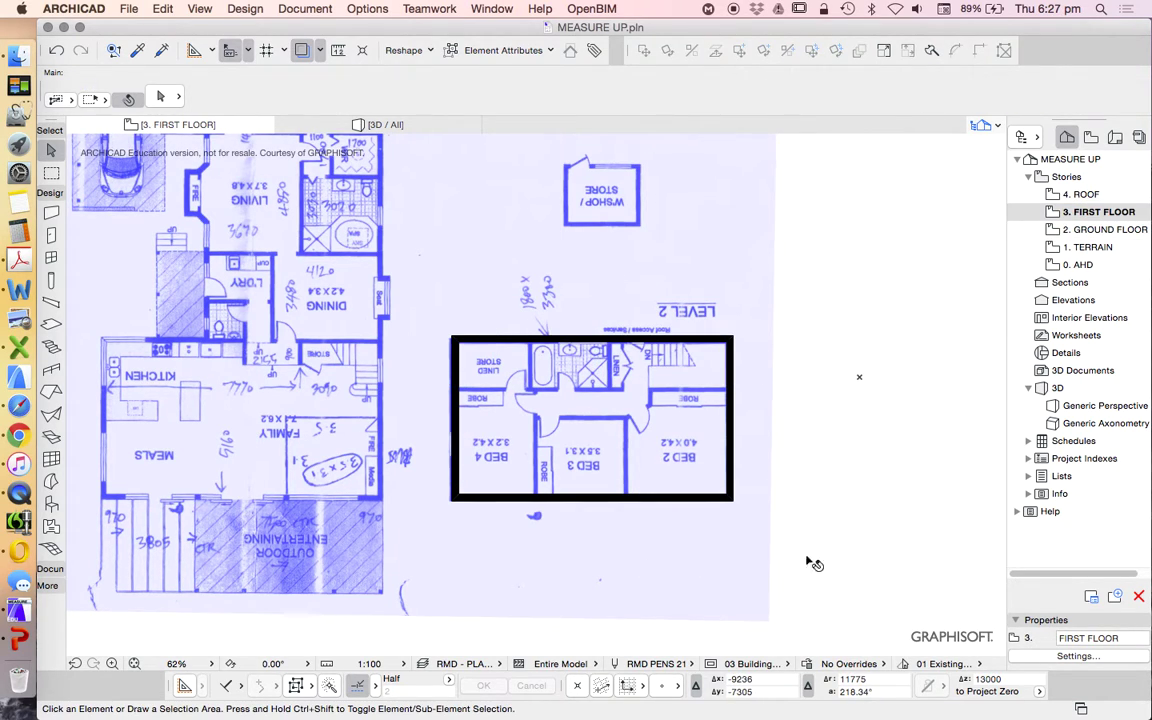
pyautogui.scroll(5, 595, 310)
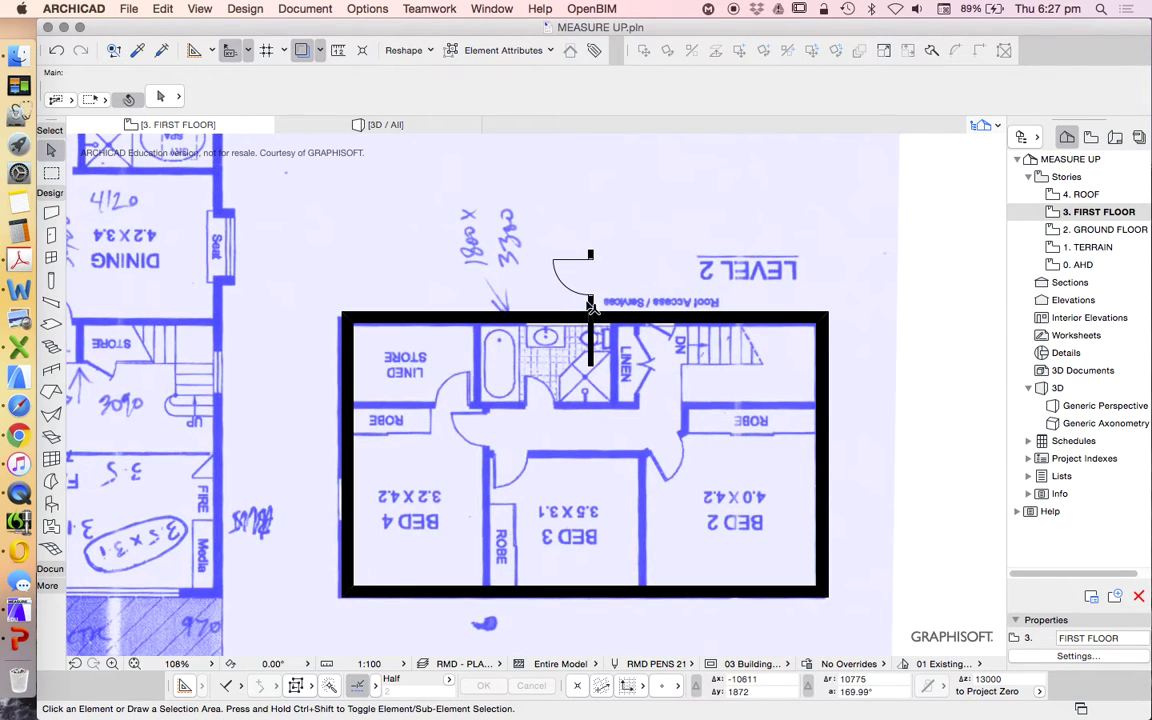
pyautogui.moveTo(597, 370); pyautogui.dragTo(605, 285)
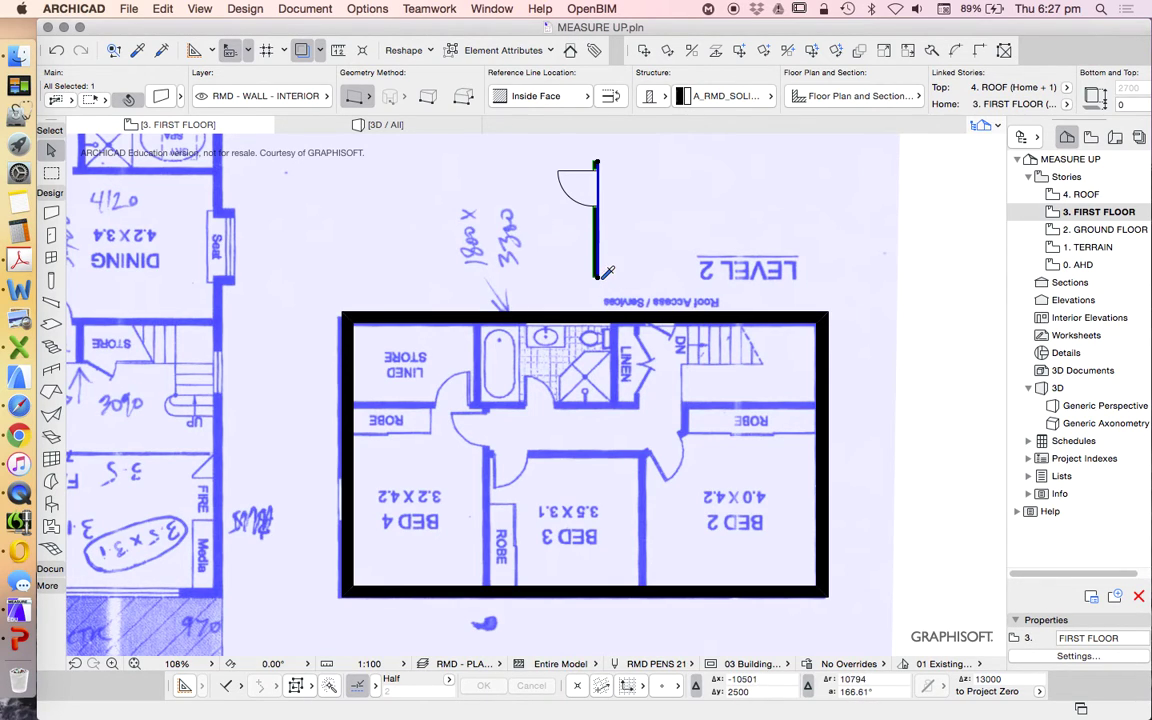
pyautogui.press('Escape')
# Draw a vertical wall across the Level 2 block from its bottom edge to its top edge
pyautogui.click(51, 213)
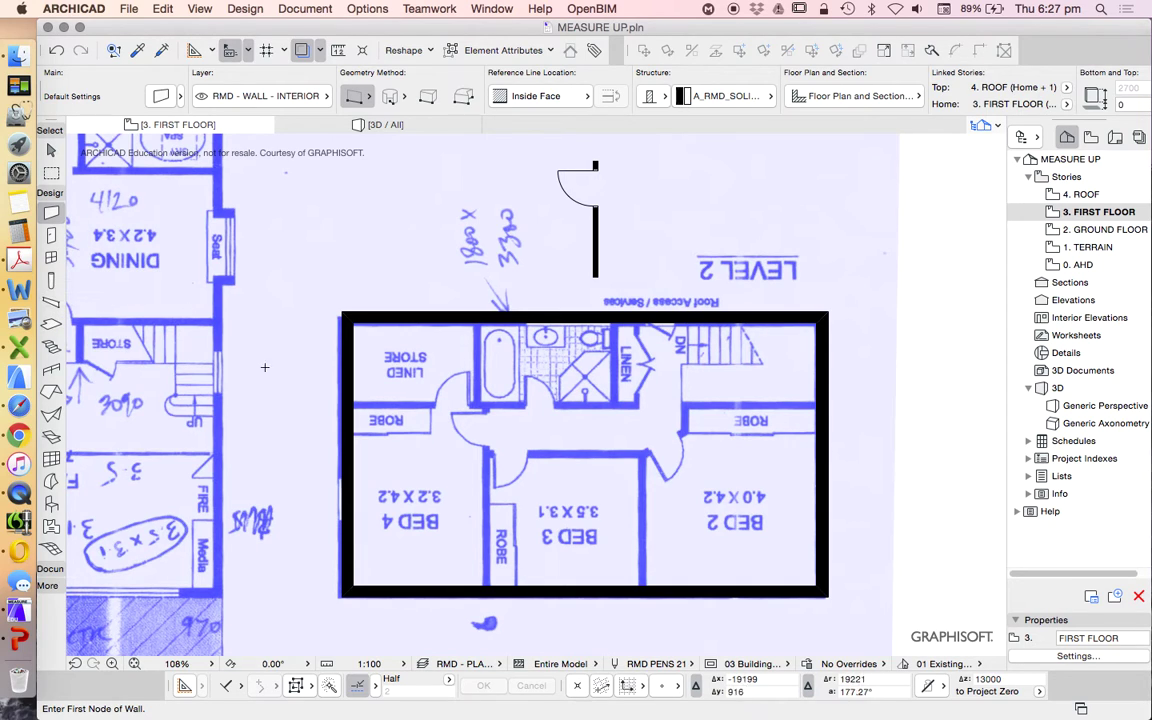
pyautogui.scroll(2, 416, 511)
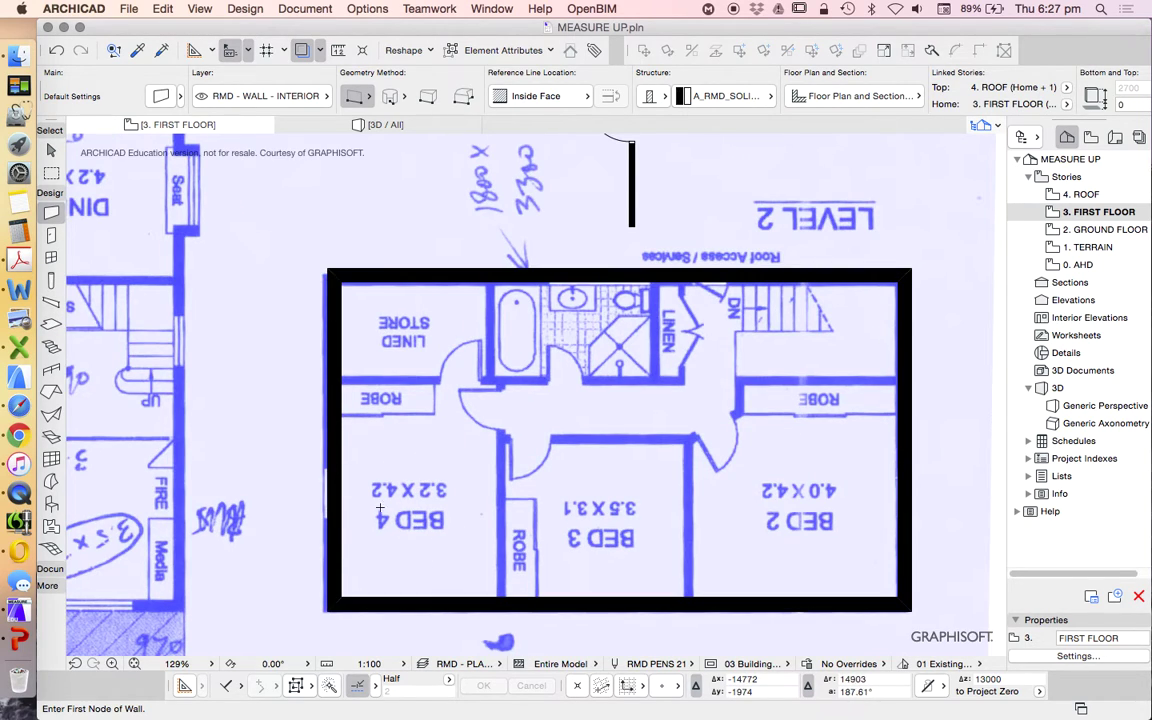
pyautogui.click(54, 573)
pyautogui.scroll(-2, 51, 611)
pyautogui.click(51, 633)
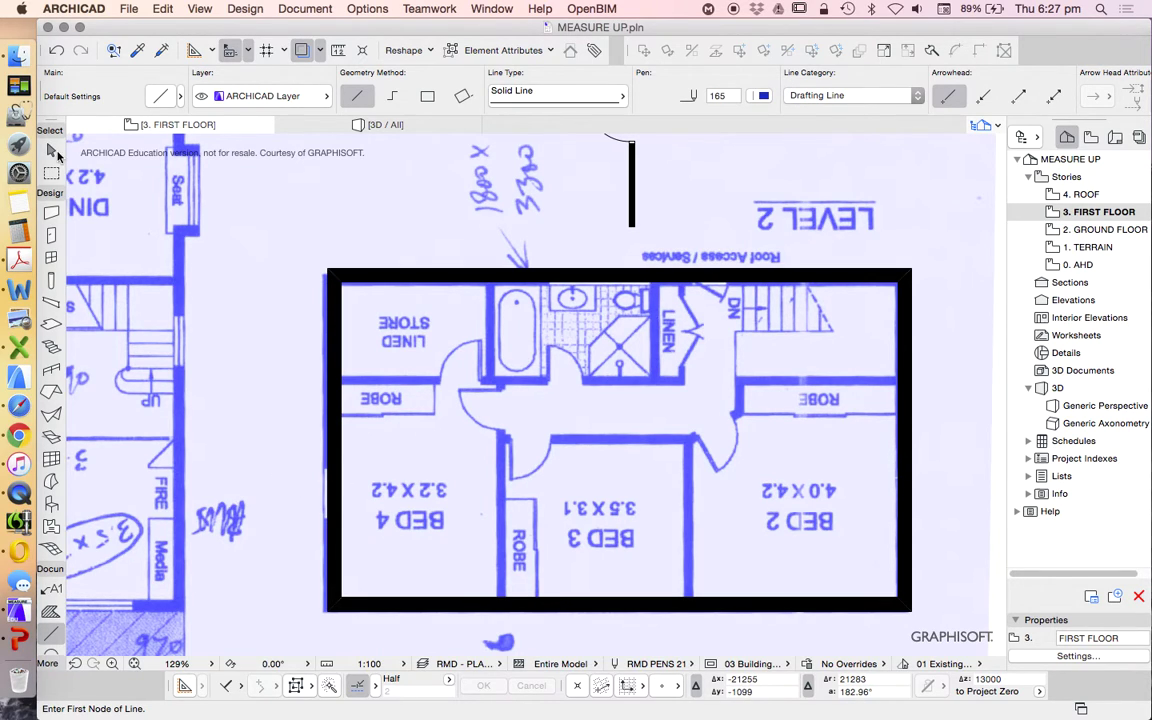
pyautogui.click(53, 213)
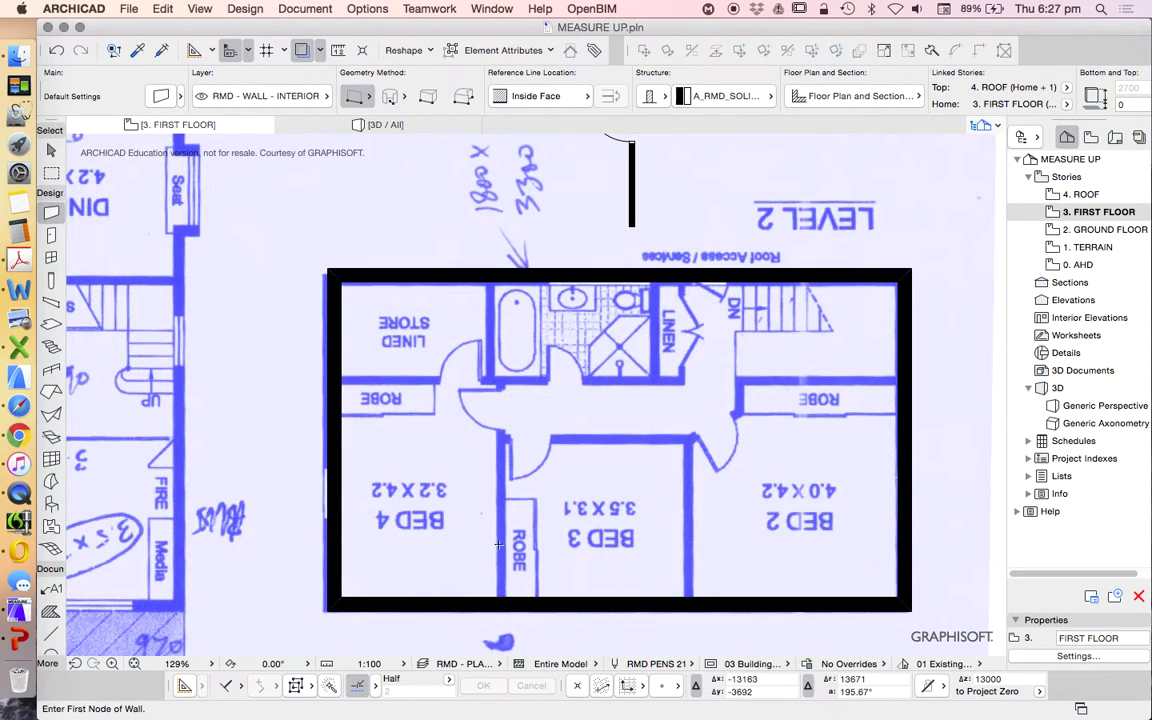
pyautogui.click(496, 597)
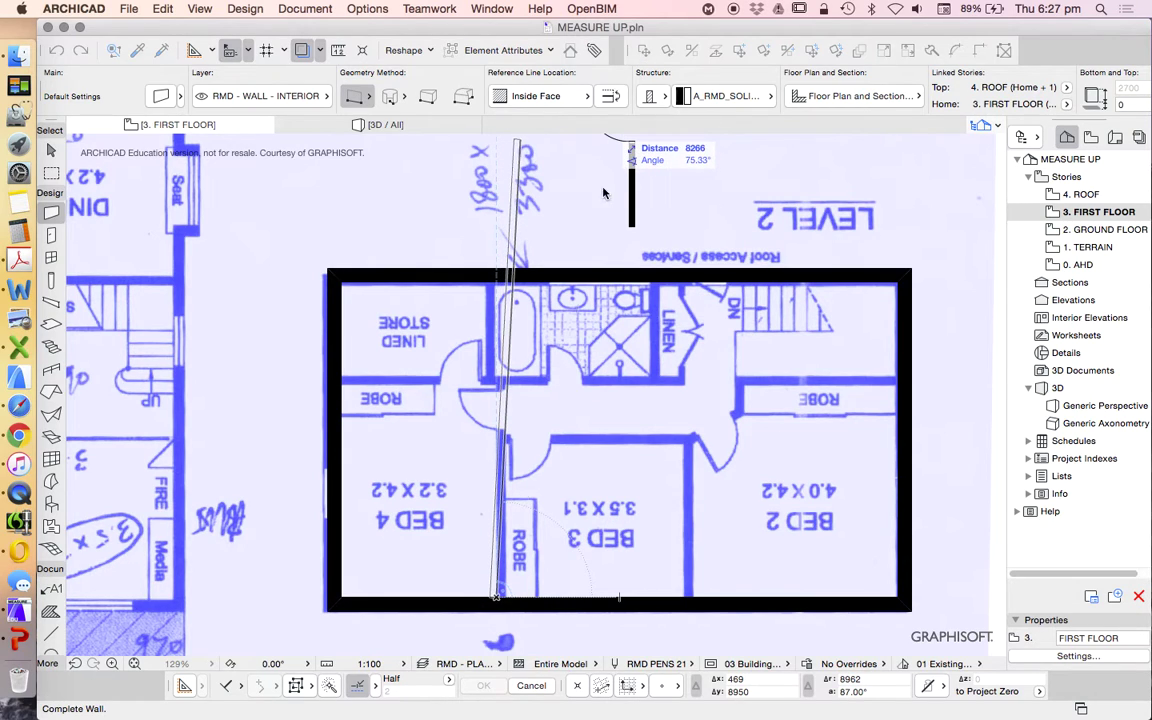
pyautogui.click(498, 277)
# Place the new wall 3200 right of the left outer wall, separating Bed 4 from Bed 3
pyautogui.scroll(2, 390, 540)
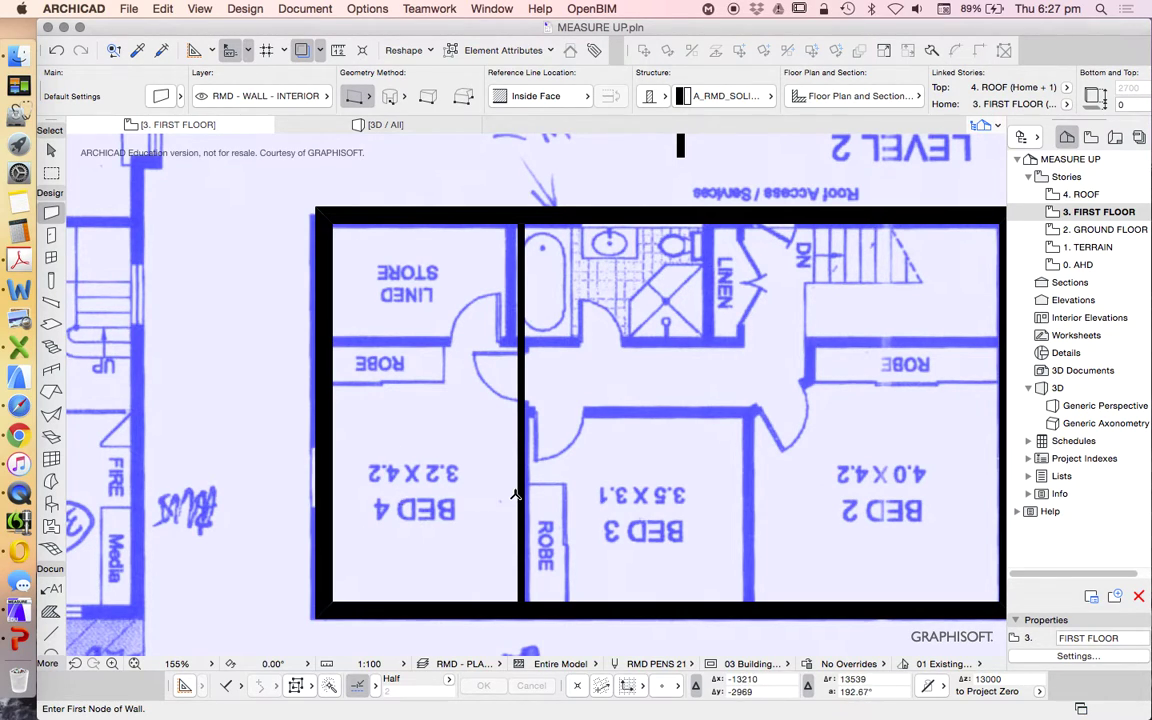
pyautogui.click(51, 149)
pyautogui.moveTo(515, 494); pyautogui.dragTo(334, 491)
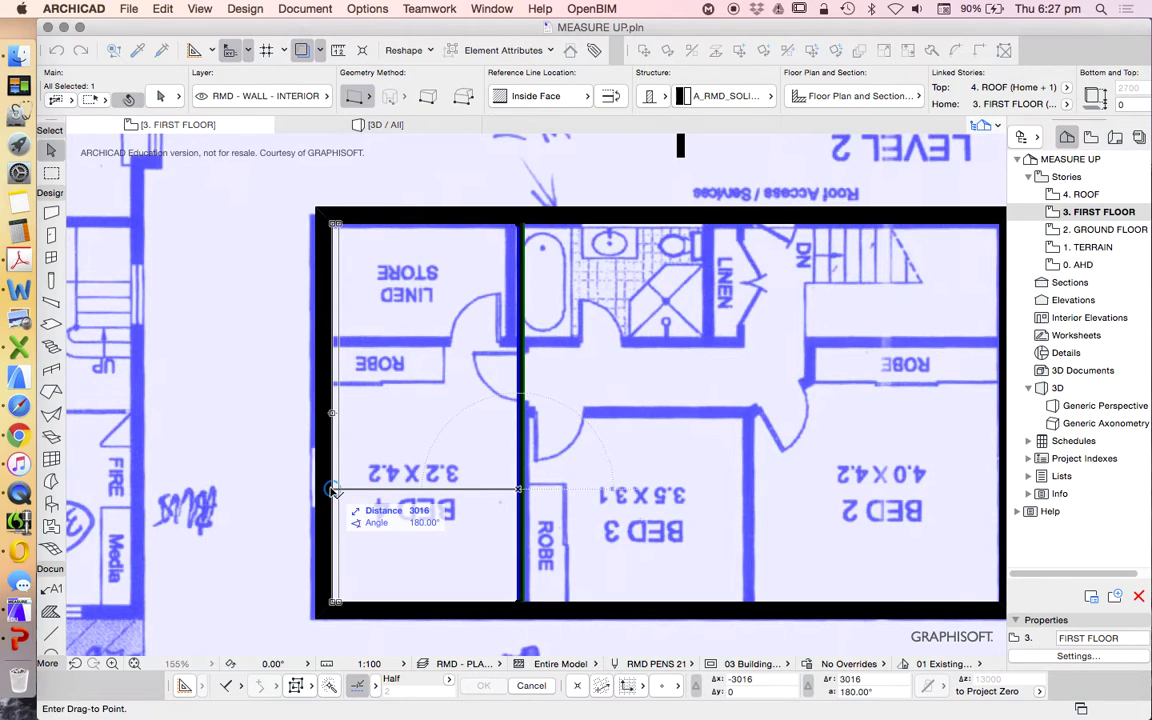
pyautogui.moveTo(334, 491); pyautogui.dragTo(331, 490)
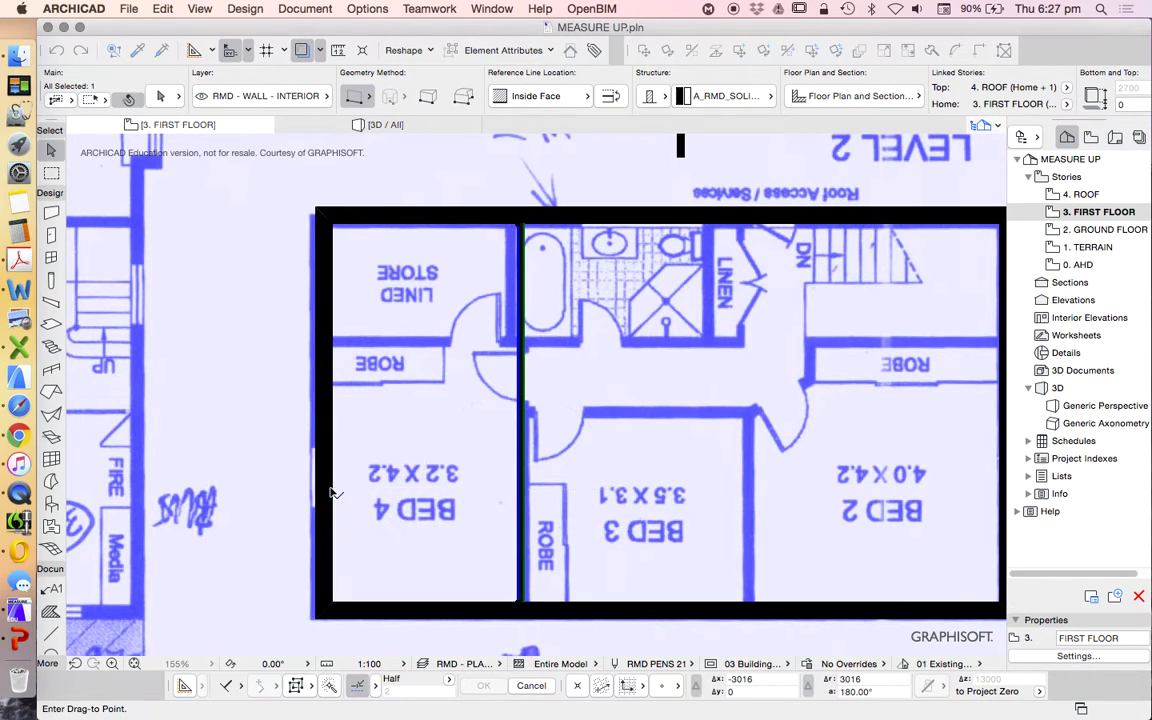
pyautogui.click(434, 432)
pyautogui.write('3200')
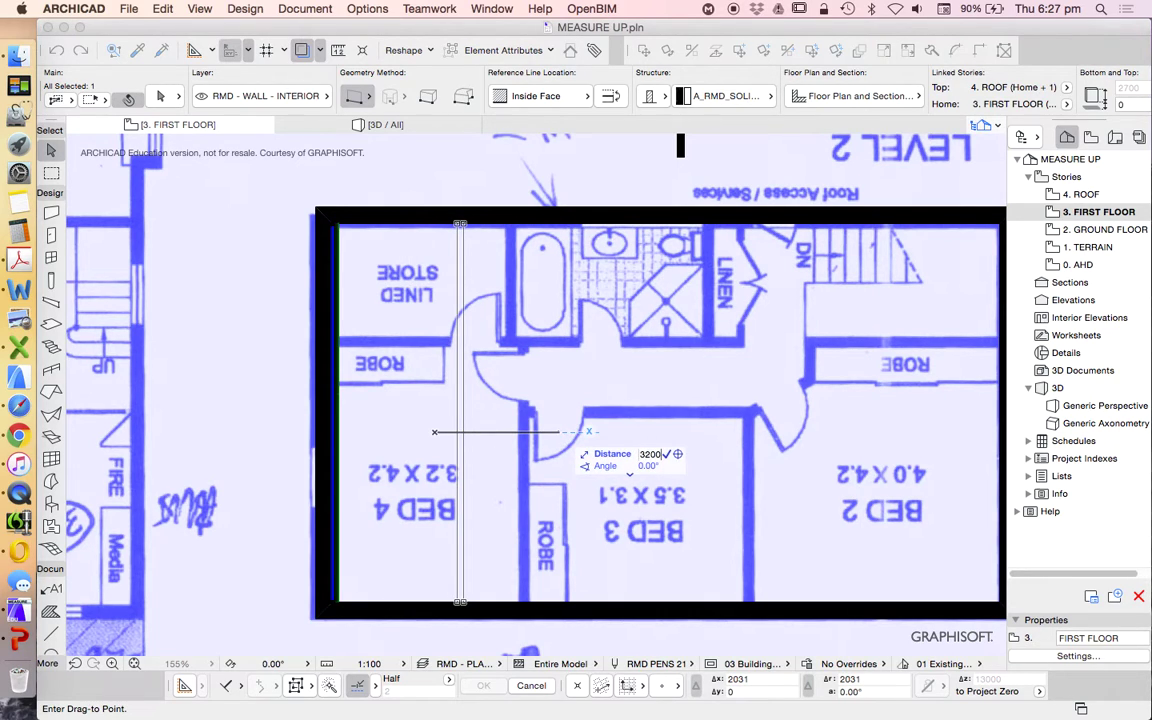
pyautogui.press('Return')
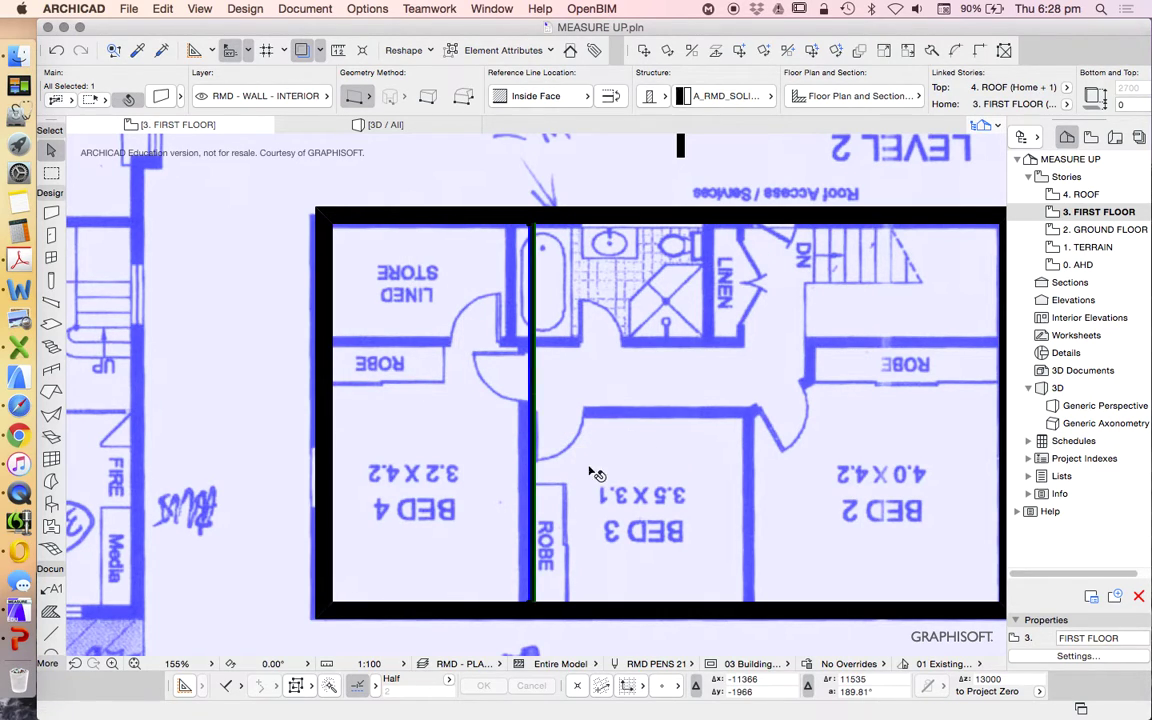
# Copy the Bed 4/Bed 3 wall to sit 4000 in from the right outer wall
pyautogui.scroll(-3, 455, 437)
pyautogui.hscroll(2, 702, 489)
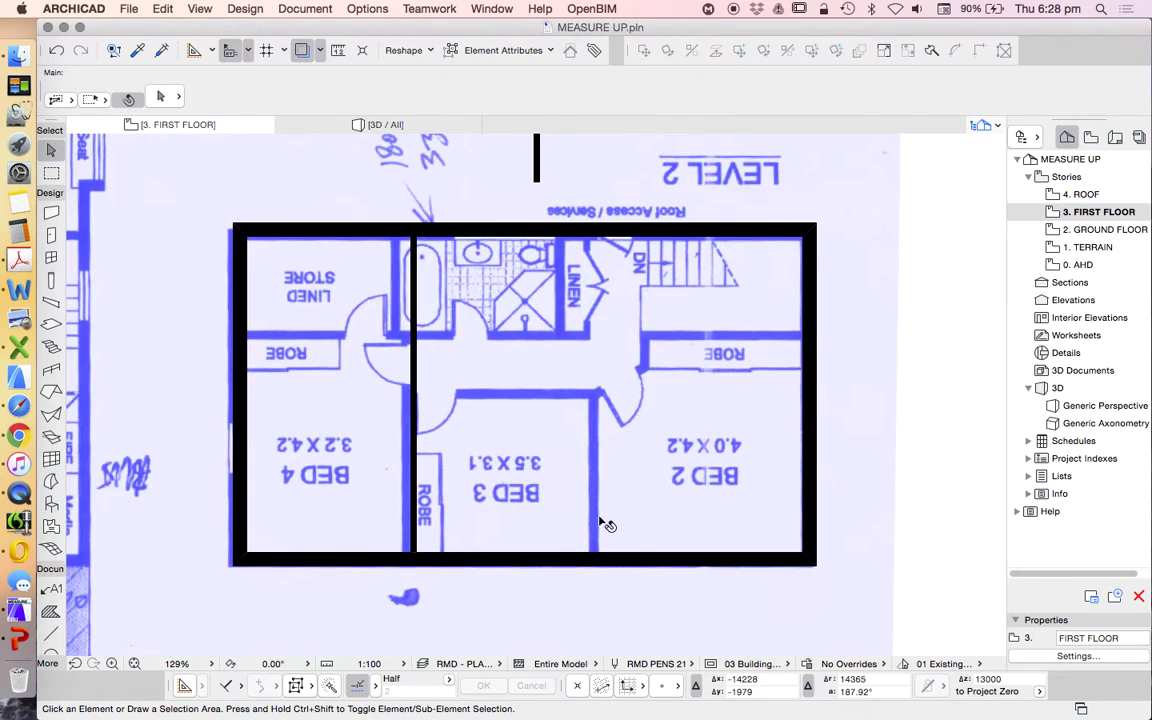
pyautogui.click(412, 395)
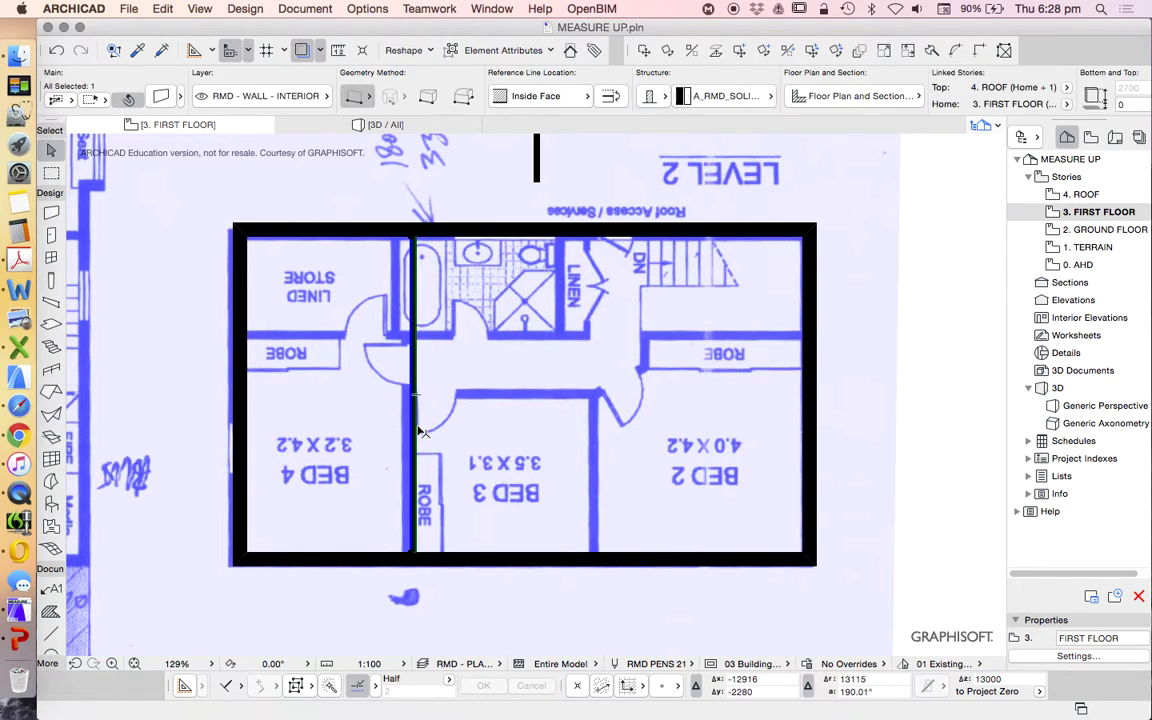
pyautogui.click(739, 51)
pyautogui.scroll(2, 520, 410)
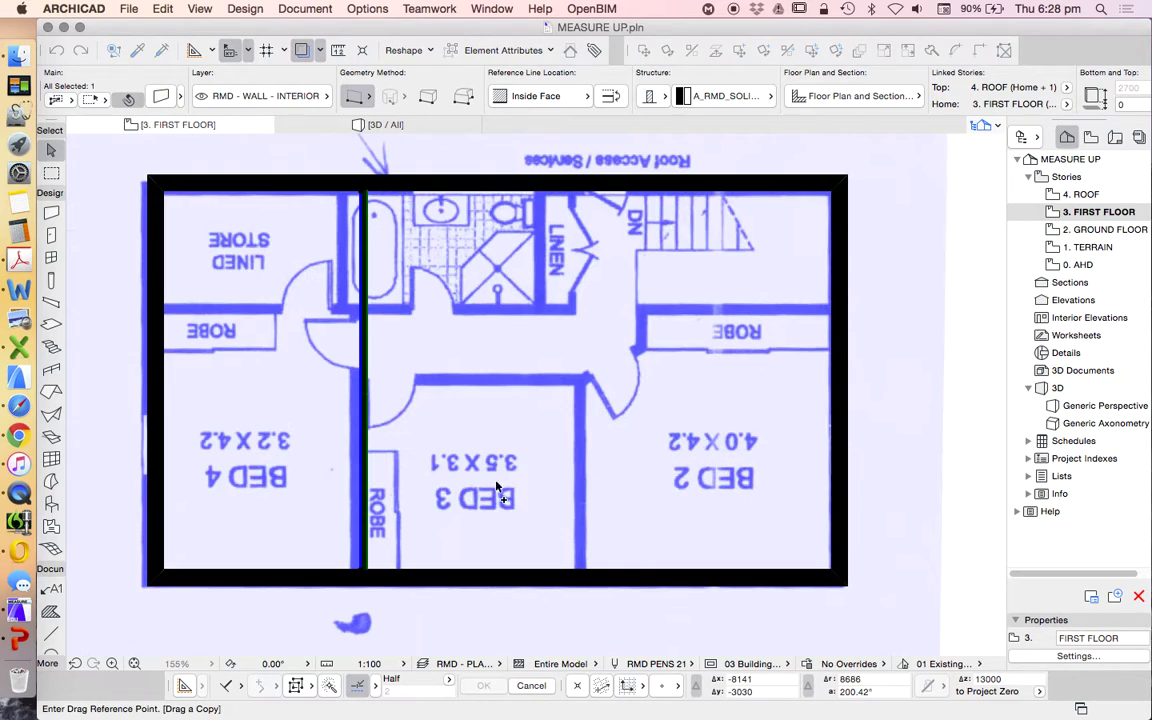
pyautogui.click(369, 444)
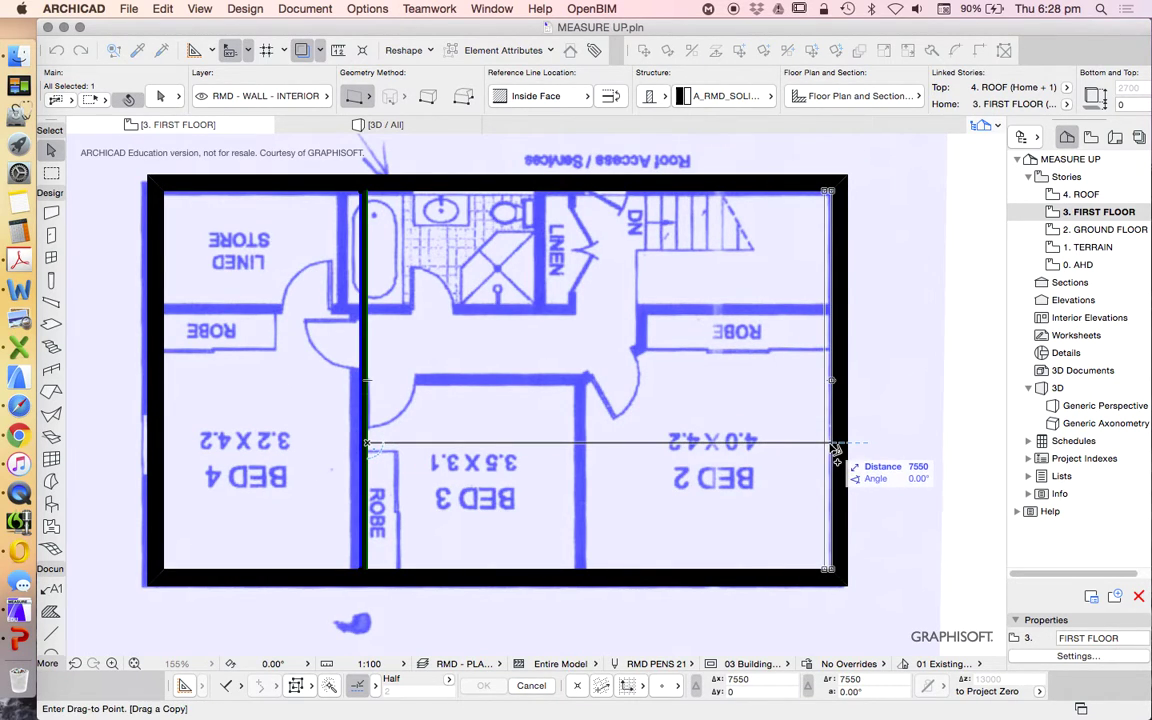
pyautogui.click(834, 446)
pyautogui.click(735, 388)
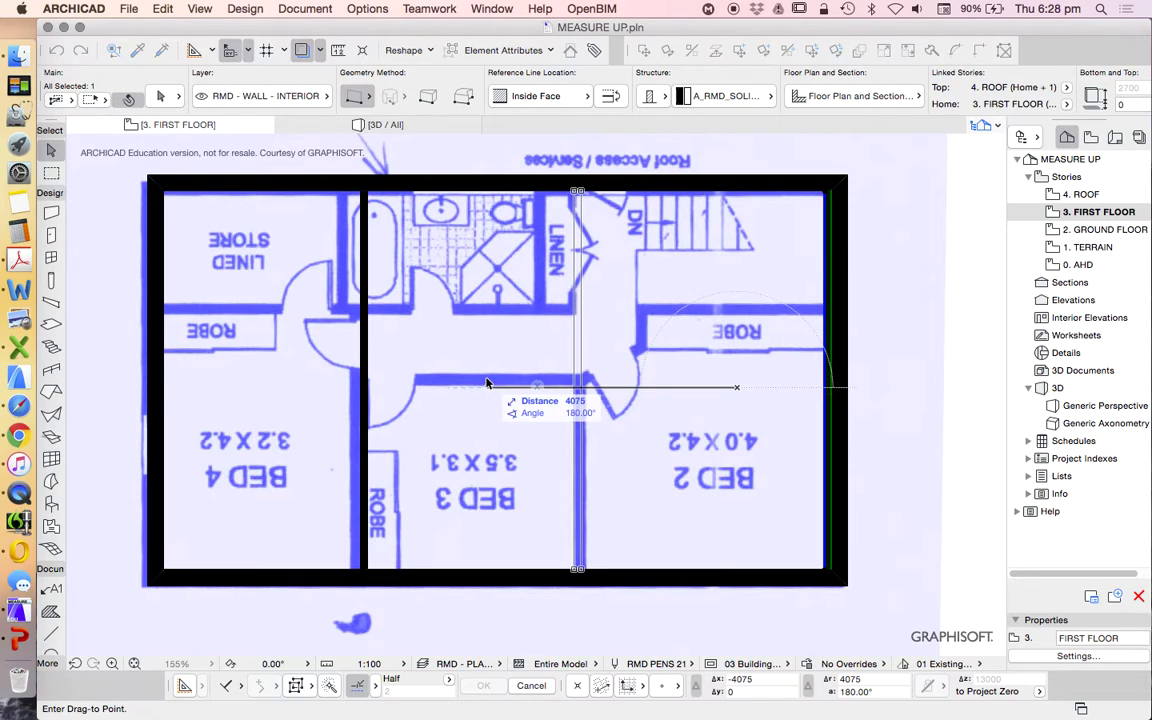
pyautogui.write('4')
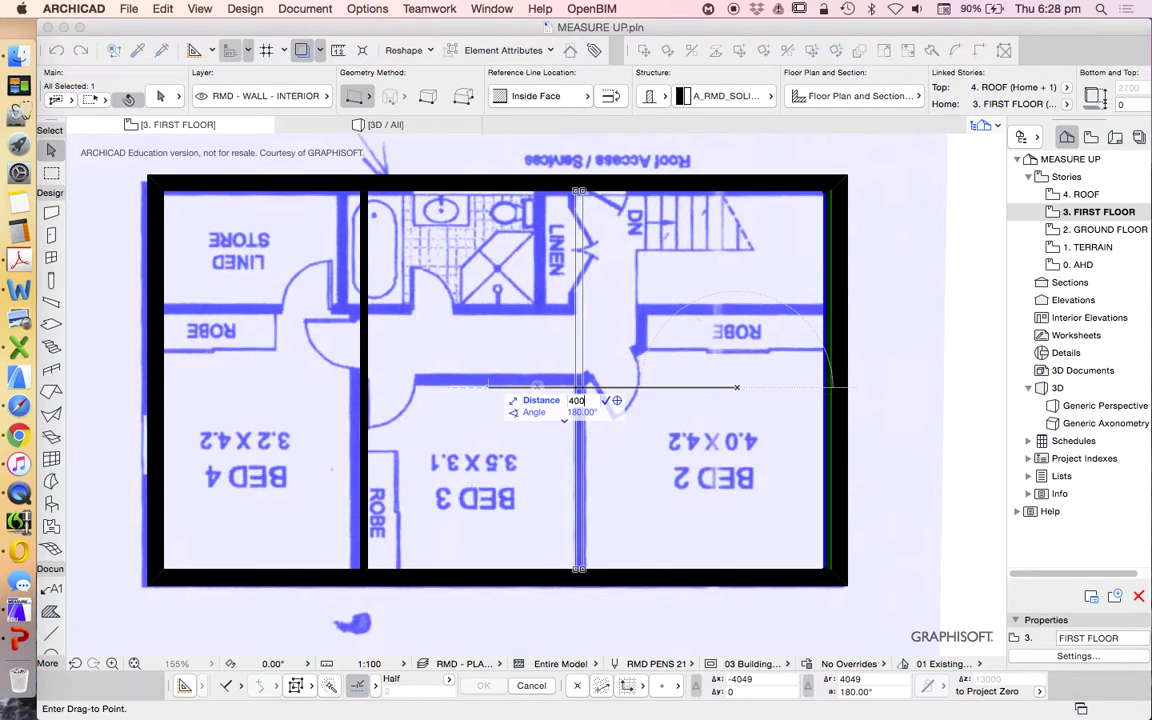
pyautogui.press('Return')
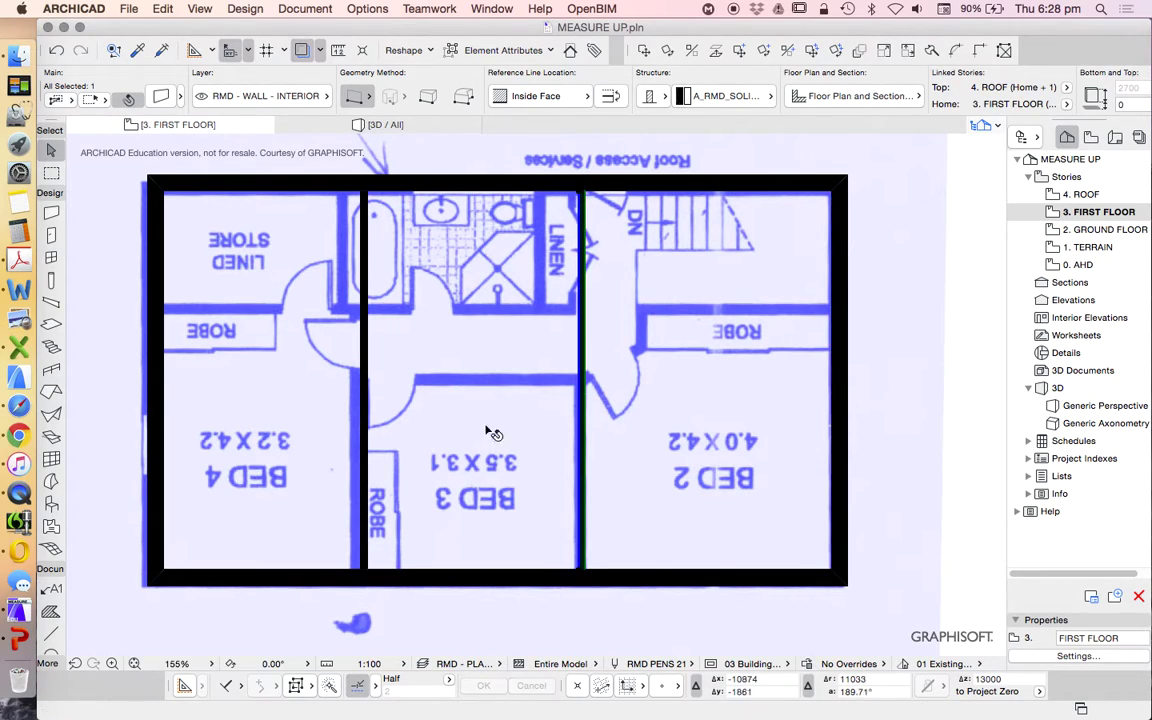
pyautogui.press('Escape')
# Start a guide line at the wall edge and leave it unfinished
pyautogui.click(58, 636)
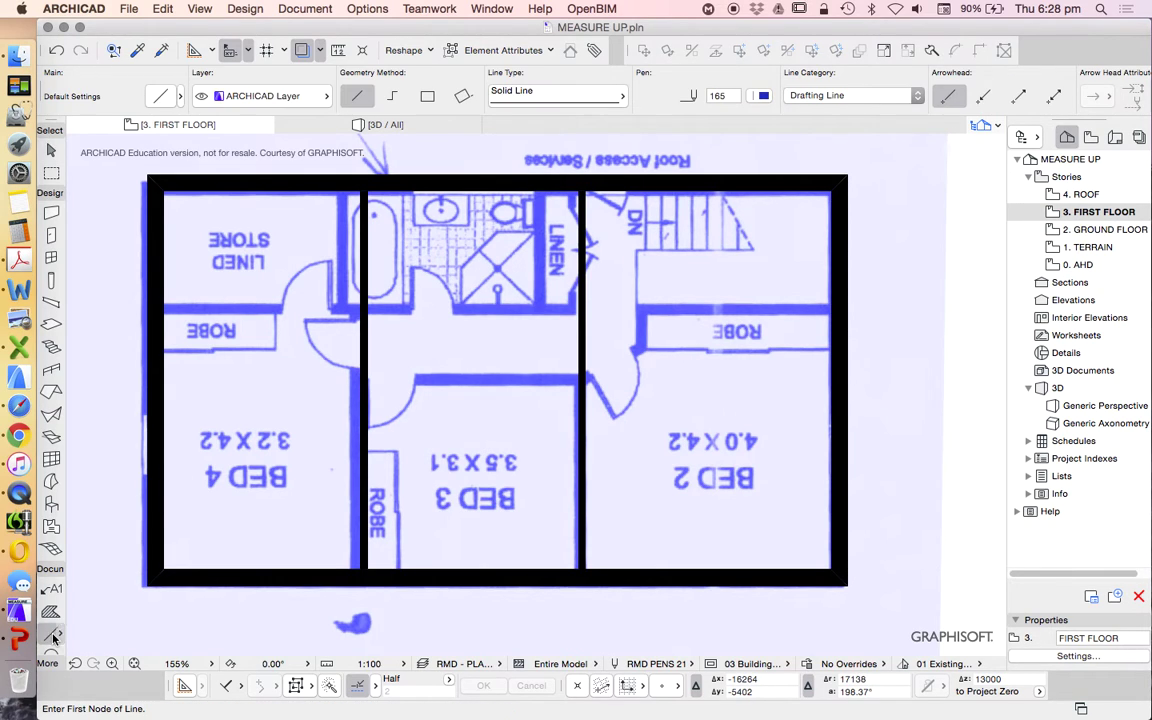
pyautogui.scroll(3, 562, 446)
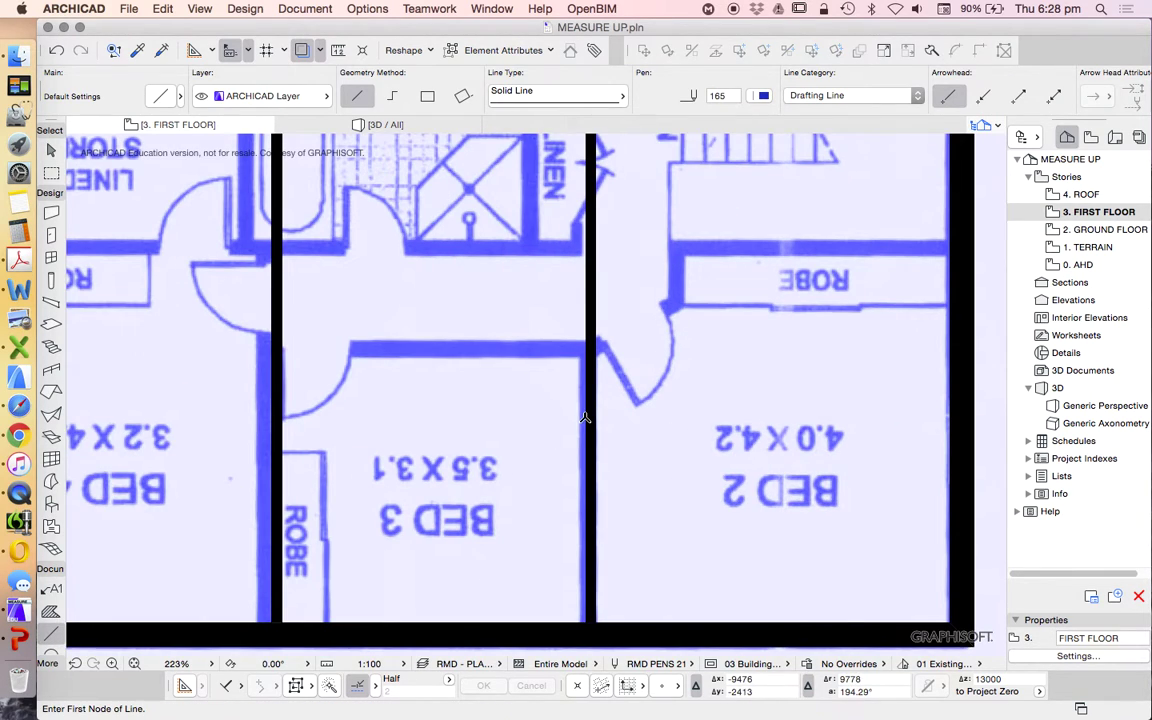
pyautogui.click(585, 417)
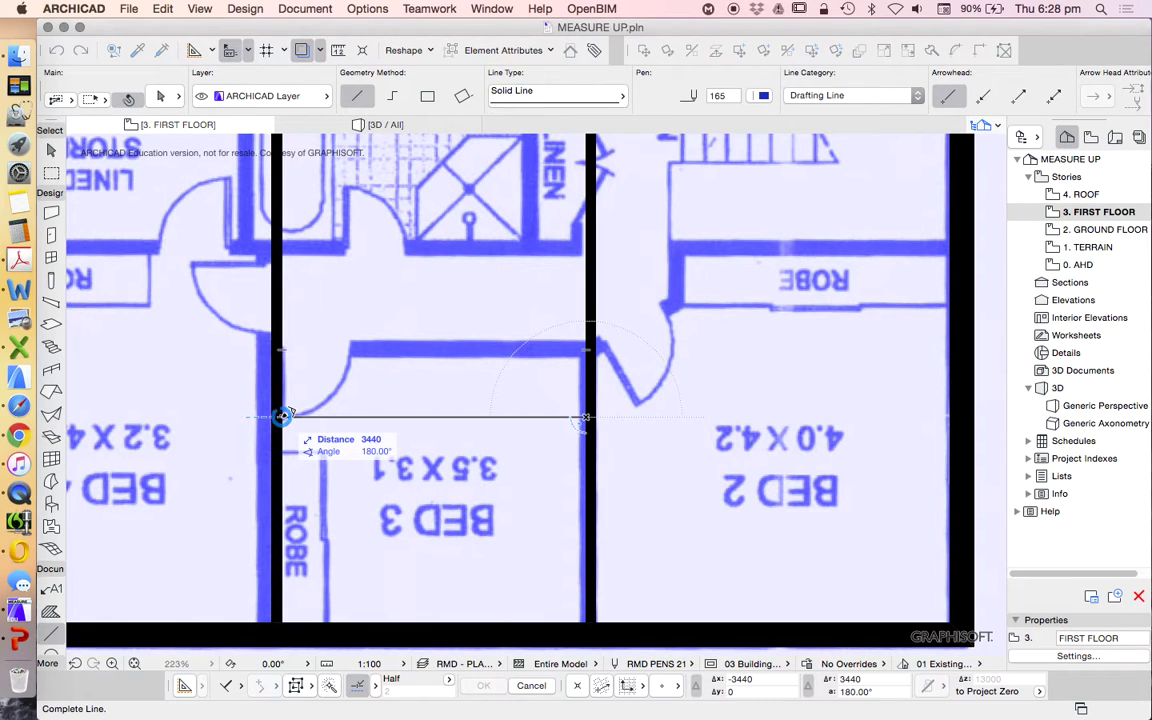
pyautogui.scroll(-2, 514, 430)
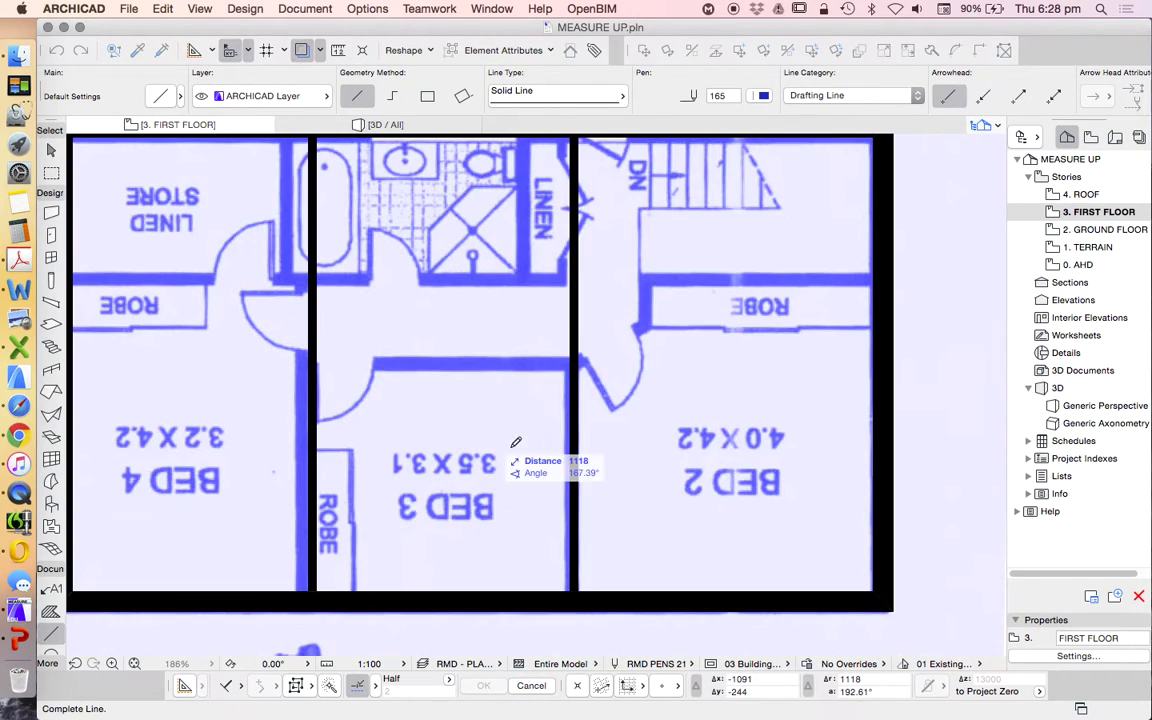
pyautogui.click(516, 428)
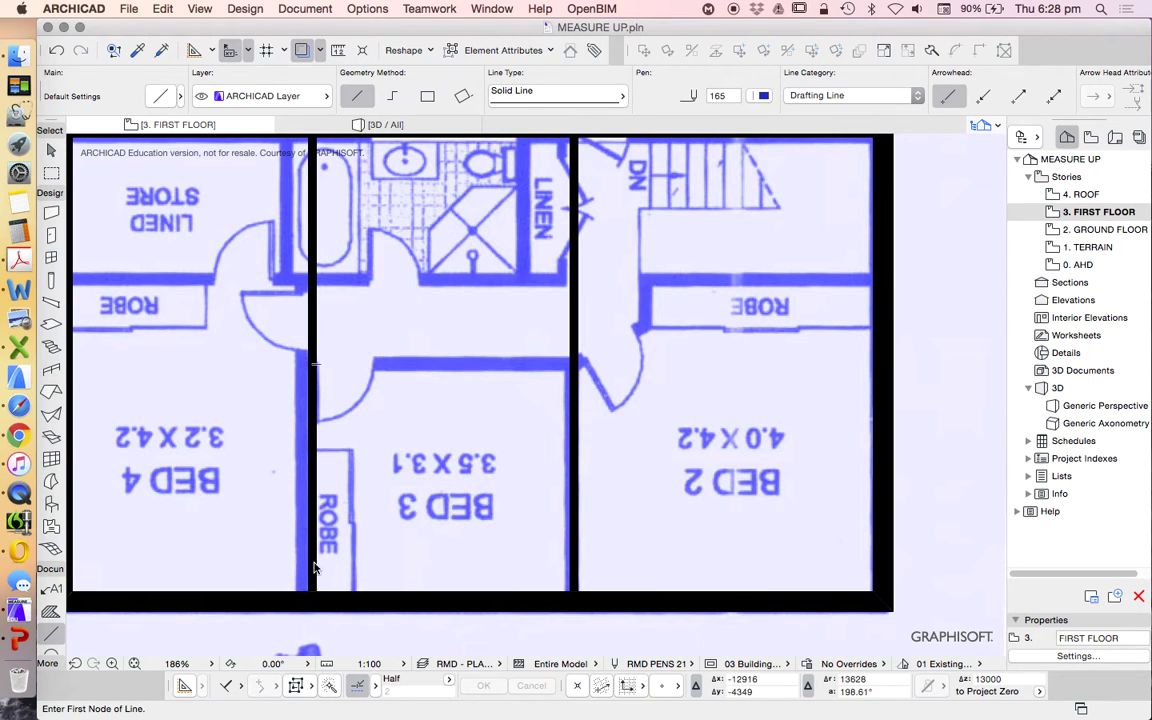
# Draw a wall along Bed 3's bottom edge and move it up 3100 to form its top
pyautogui.press('w')
pyautogui.click(316, 589)
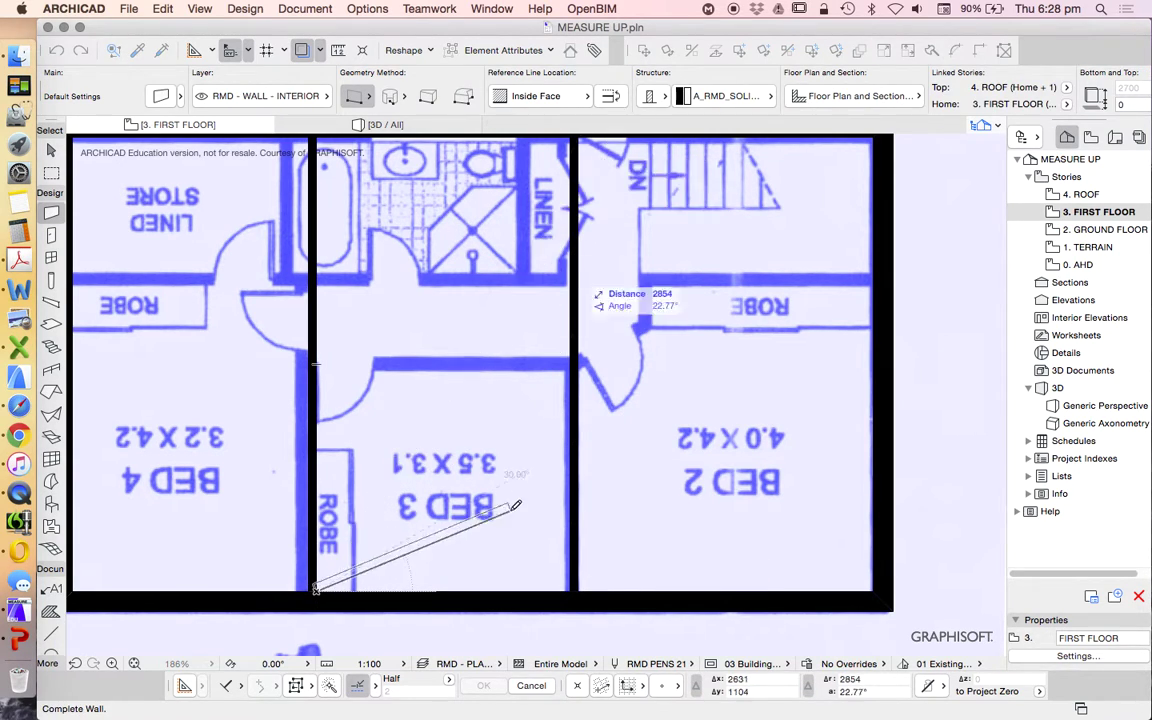
pyautogui.click(576, 589)
pyautogui.press('Escape')
pyautogui.click(535, 589)
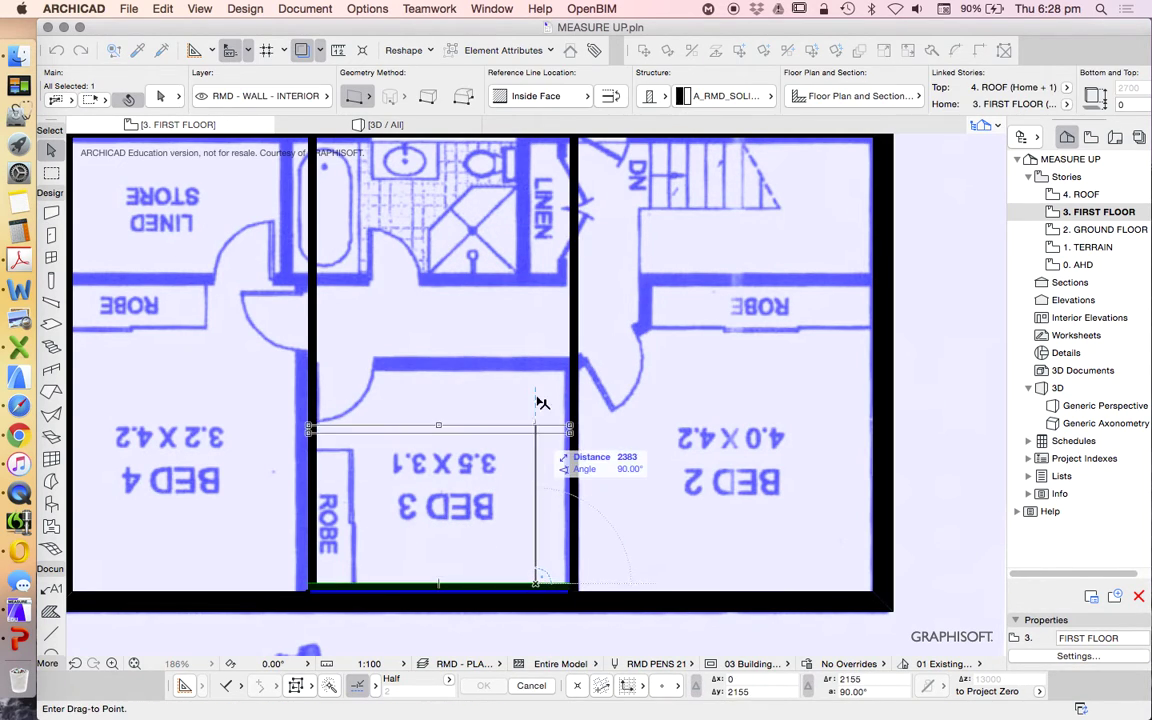
pyautogui.press('Tab')
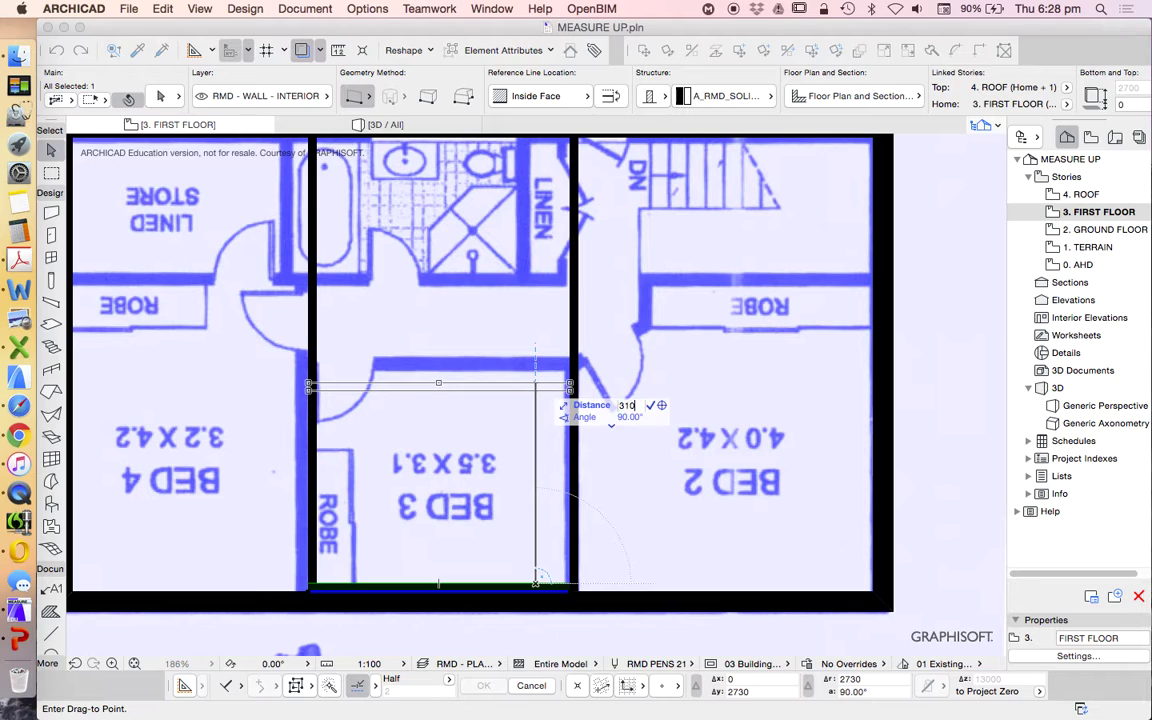
pyautogui.press('Return')
pyautogui.press('Escape')
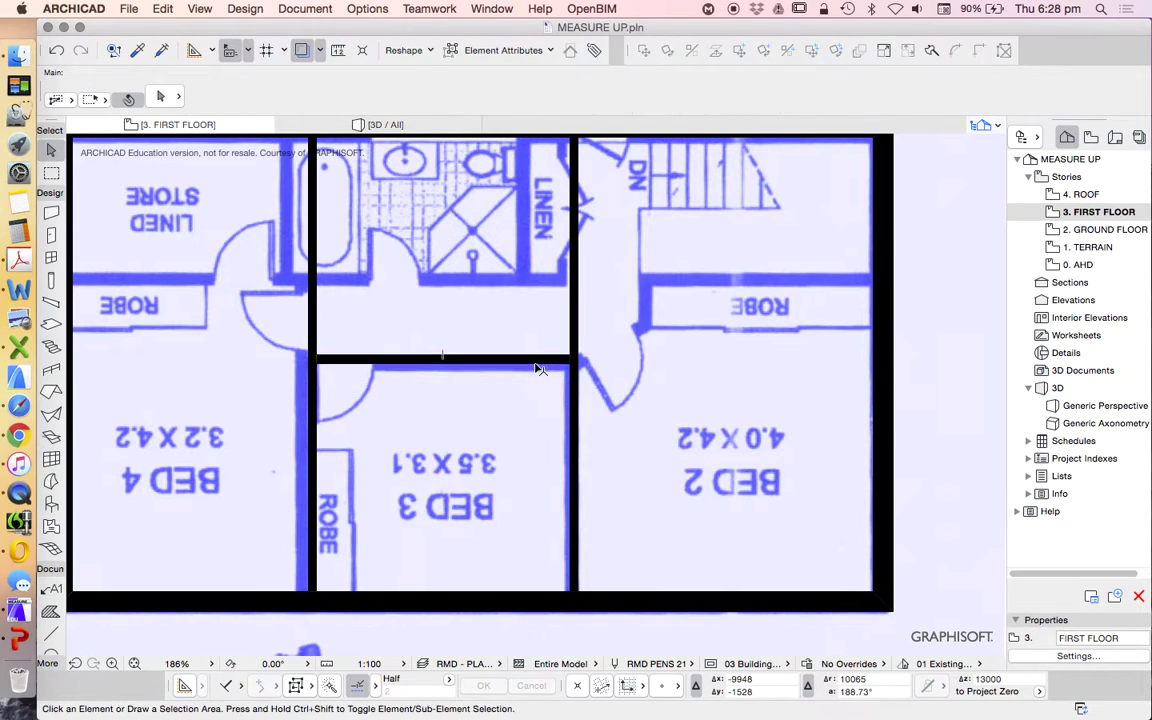
# Draw a 950-long vertical guide line rising from Bed 3's top wall
pyautogui.click(51, 633)
pyautogui.scroll(-3, 630, 380)
pyautogui.scroll(6, 532, 487)
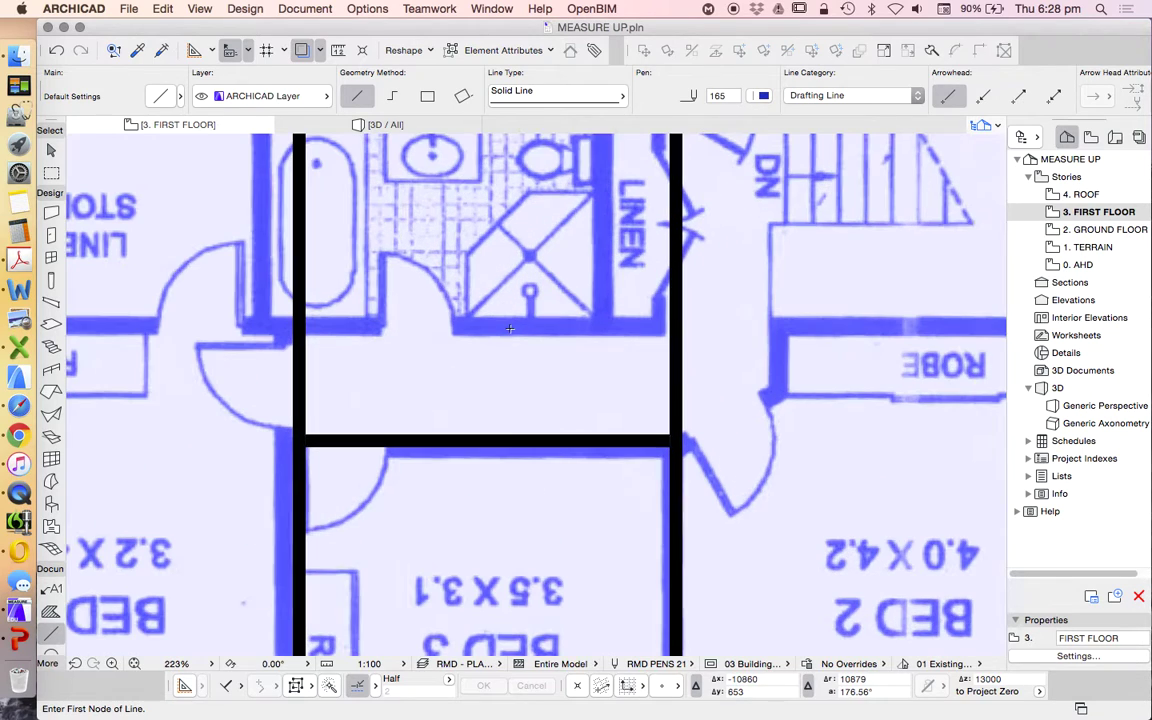
pyautogui.click(523, 436)
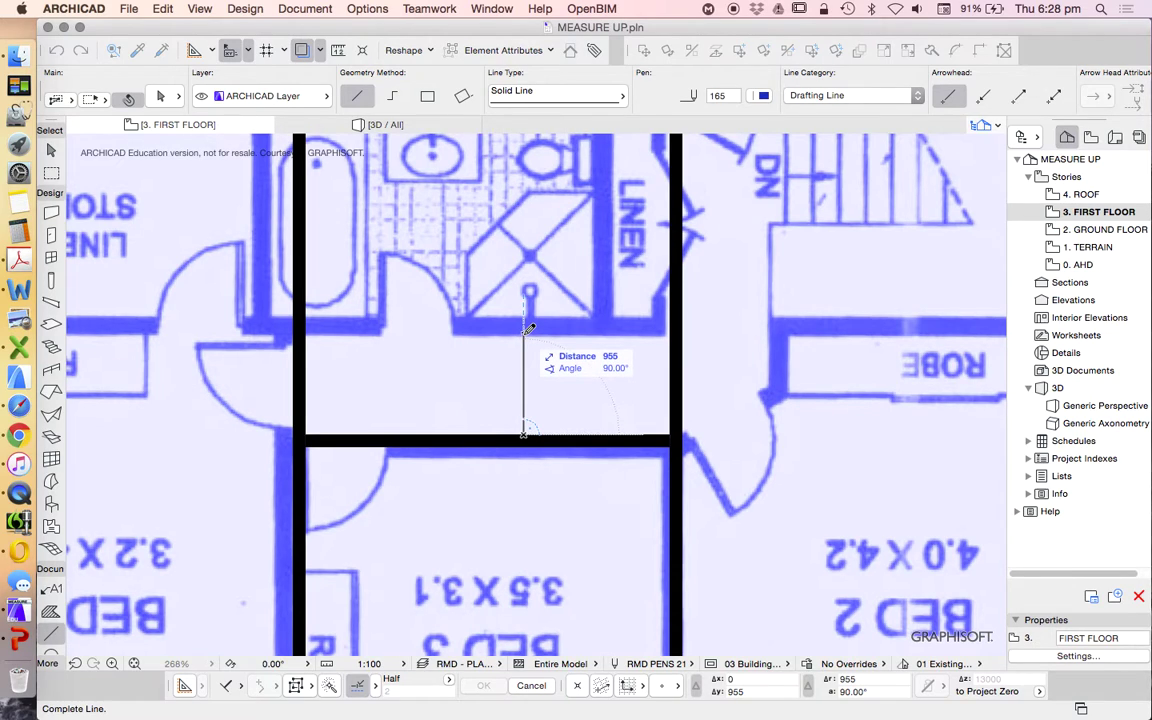
pyautogui.press('Tab')
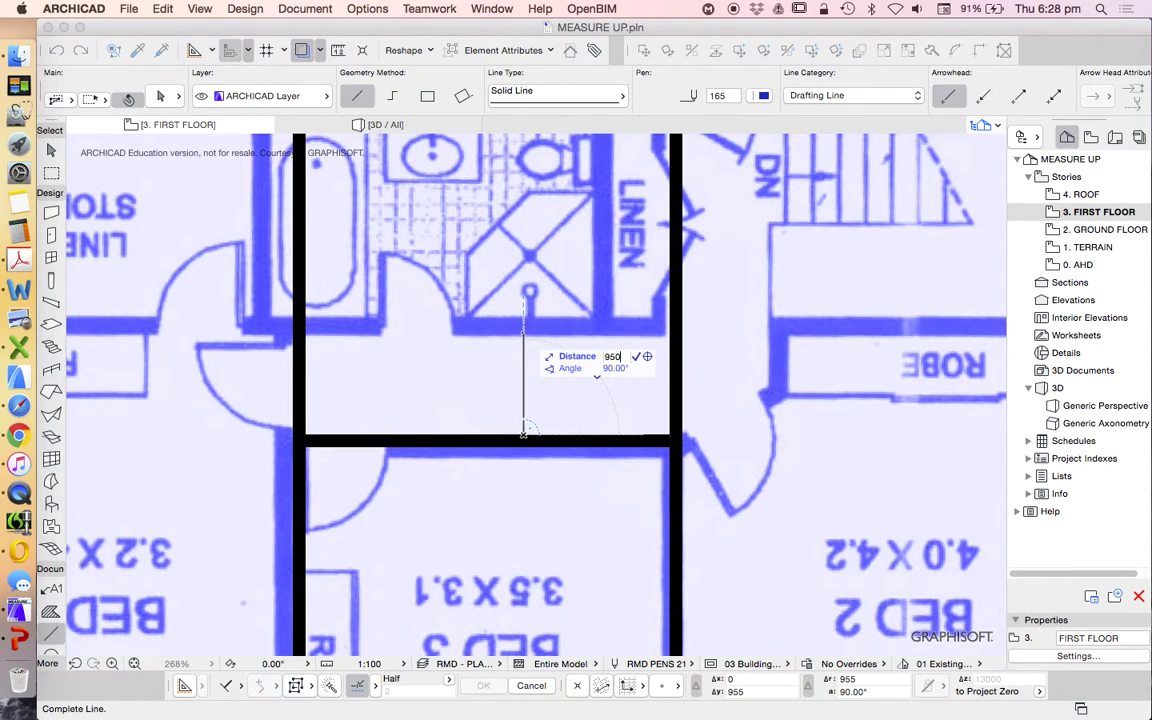
pyautogui.write('950')
pyautogui.press('Return')
pyautogui.press('Escape')
# Select Bed 3's top wall and begin dragging a copy of it
pyautogui.click(565, 447)
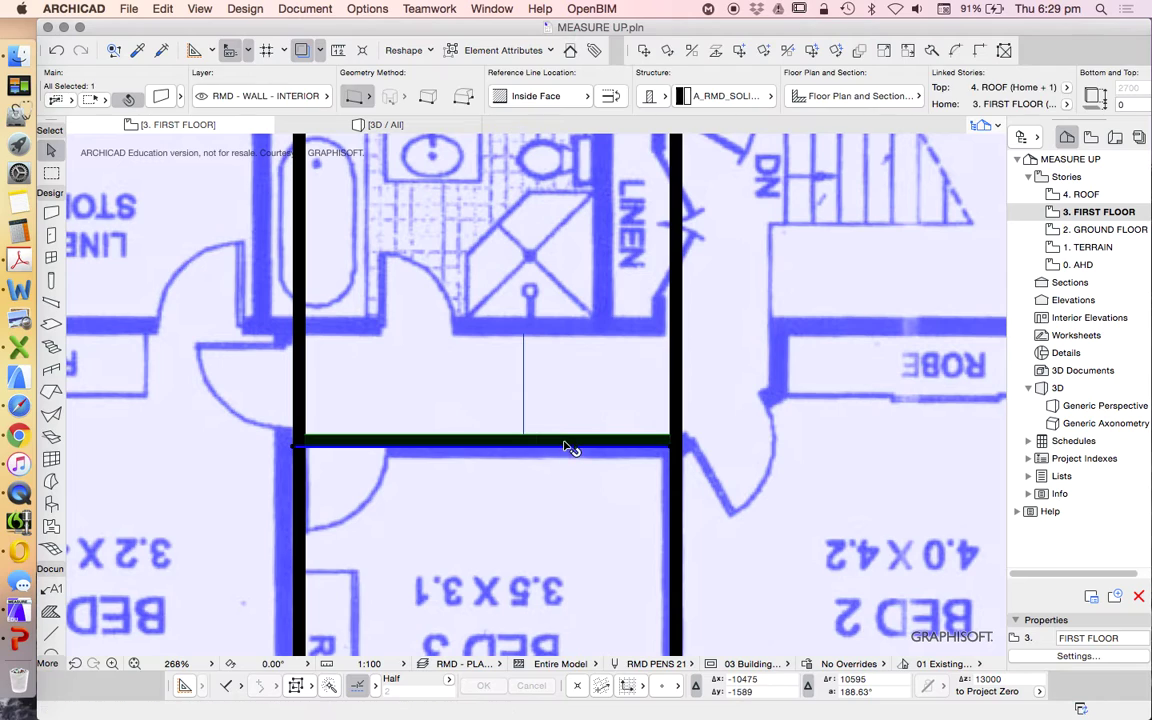
pyautogui.click(745, 51)
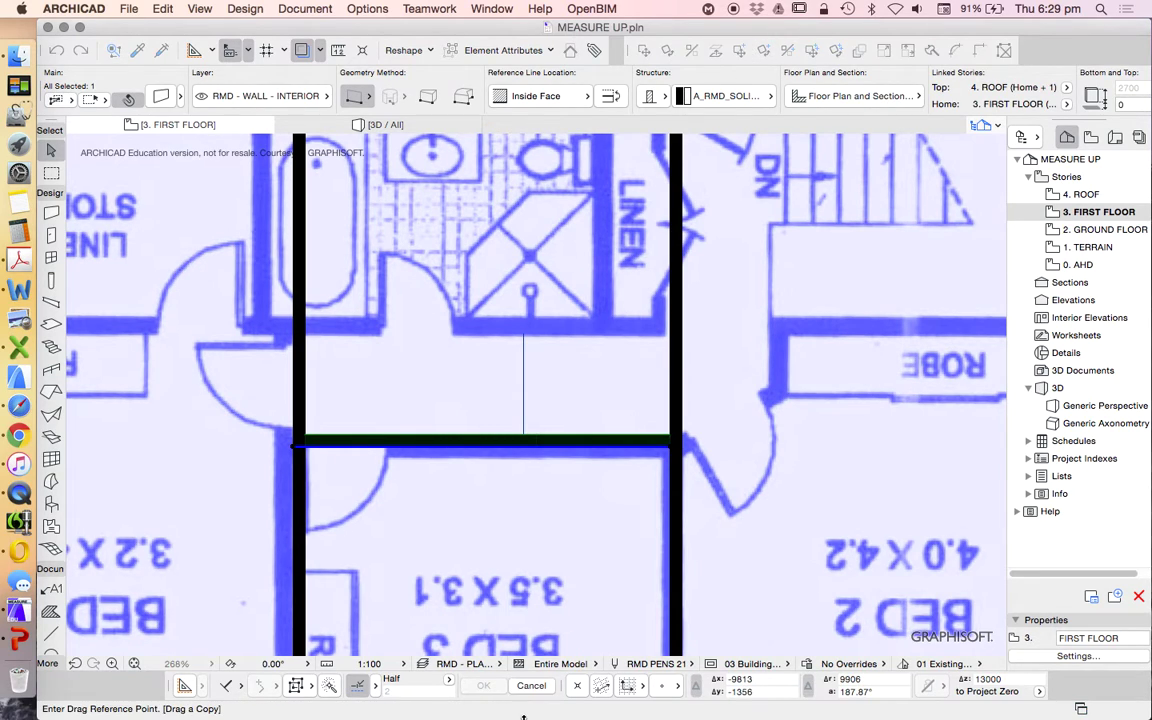
pyautogui.click(543, 446)
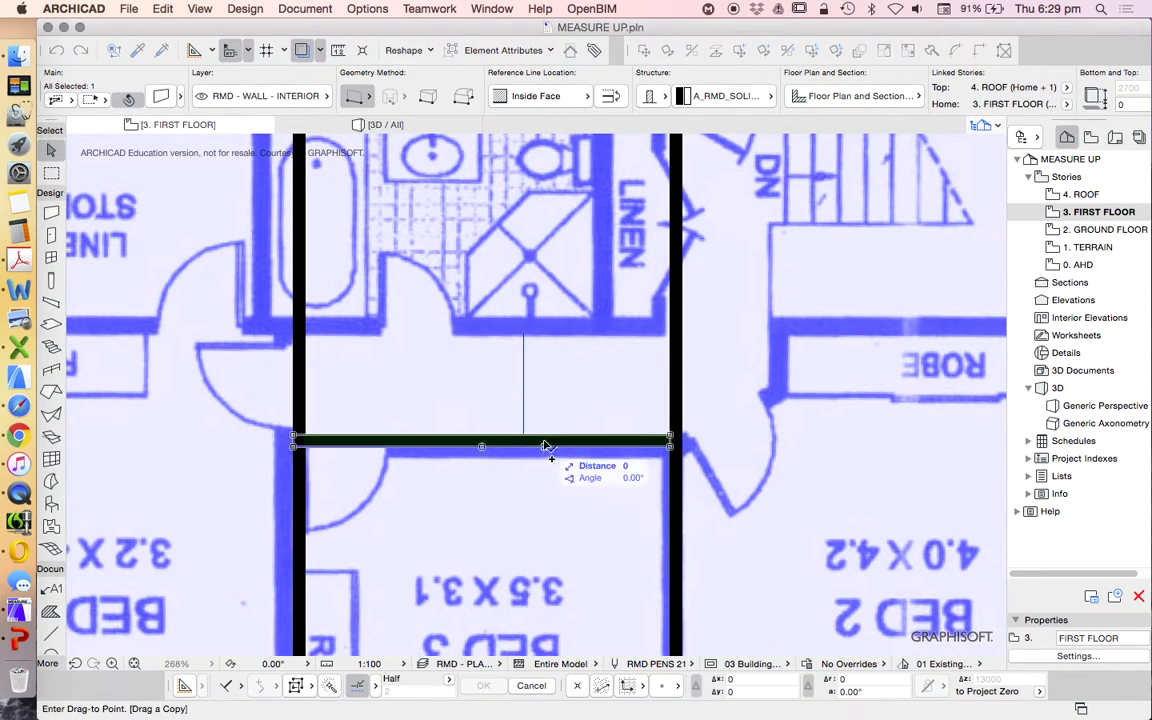
# Place the copied wall 950 above Bed 3's top wall and delete the vertical guide line
pyautogui.click(521, 338)
pyautogui.press('Escape')
pyautogui.scroll(-2, 525, 345)
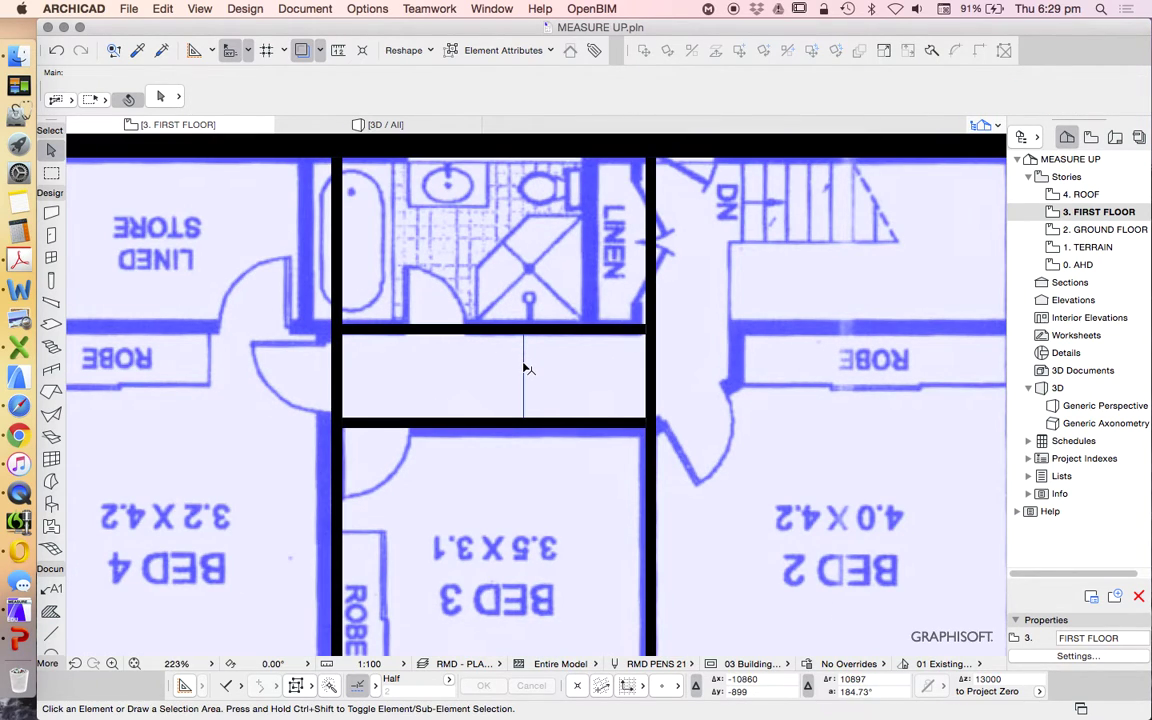
pyautogui.click(524, 368)
pyautogui.press('Delete')
# Stretch the new hallway wall's left end out to the exterior wall
pyautogui.scroll(-1, 805, 411)
pyautogui.click(451, 344)
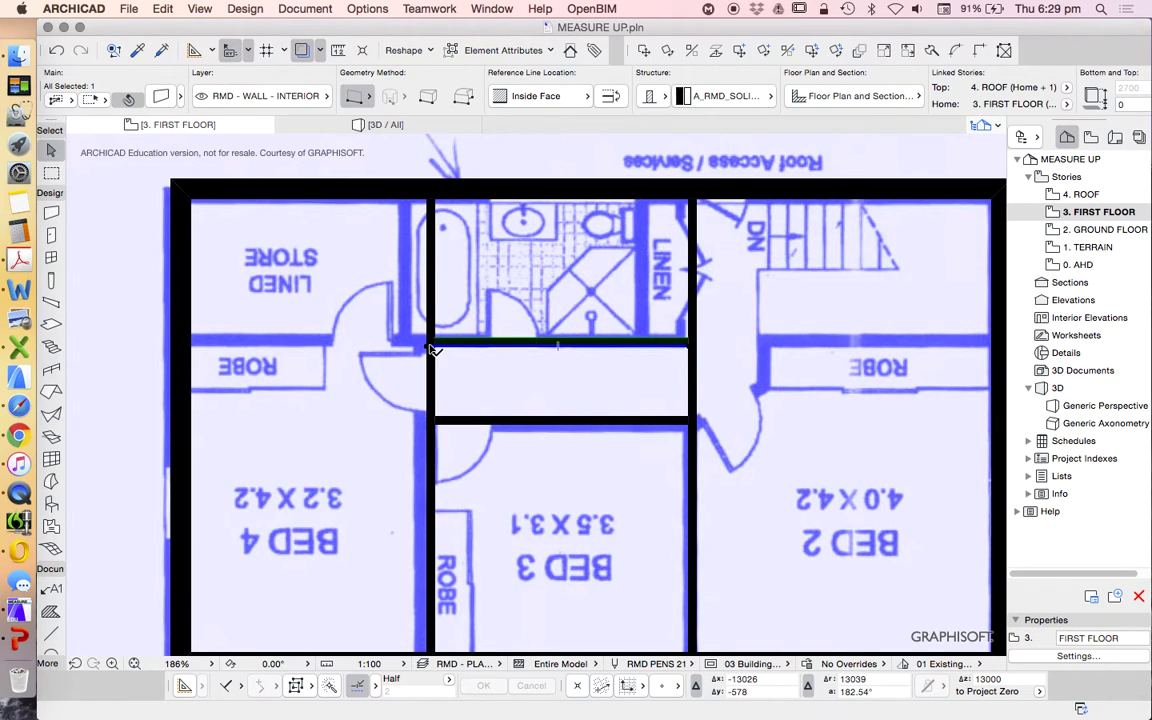
pyautogui.click(429, 344)
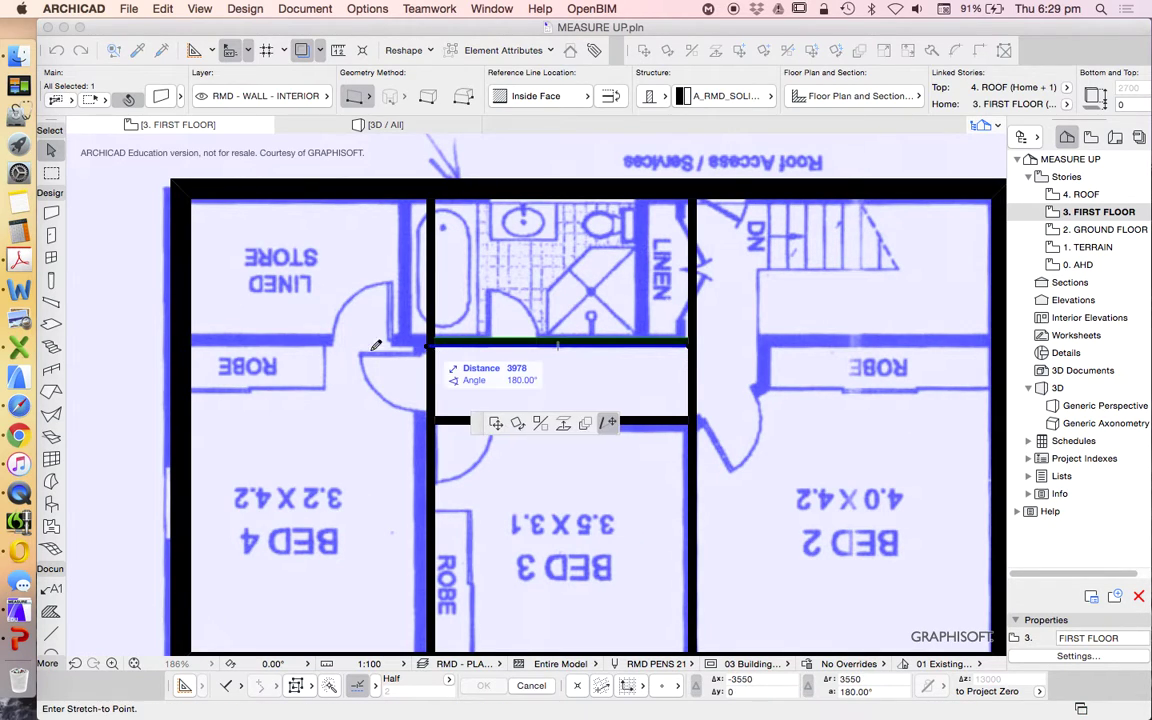
pyautogui.click(192, 342)
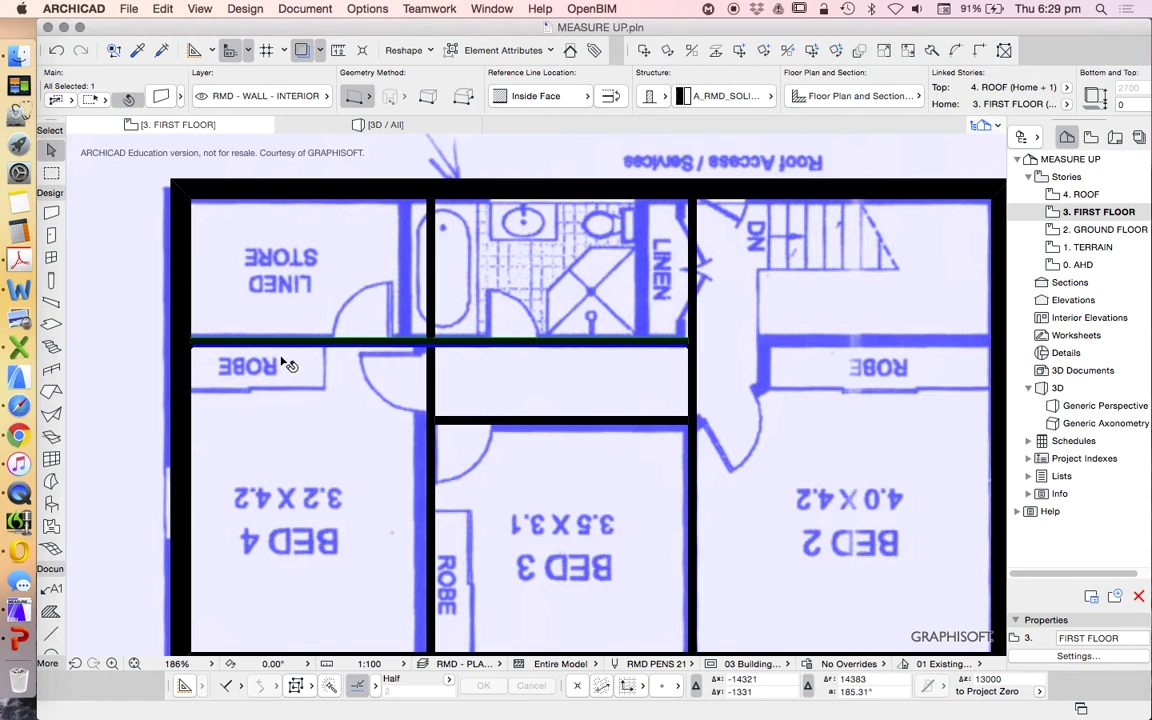
pyautogui.press('Escape')
pyautogui.scroll(-2, 442, 386)
pyautogui.scroll(1, 440, 378)
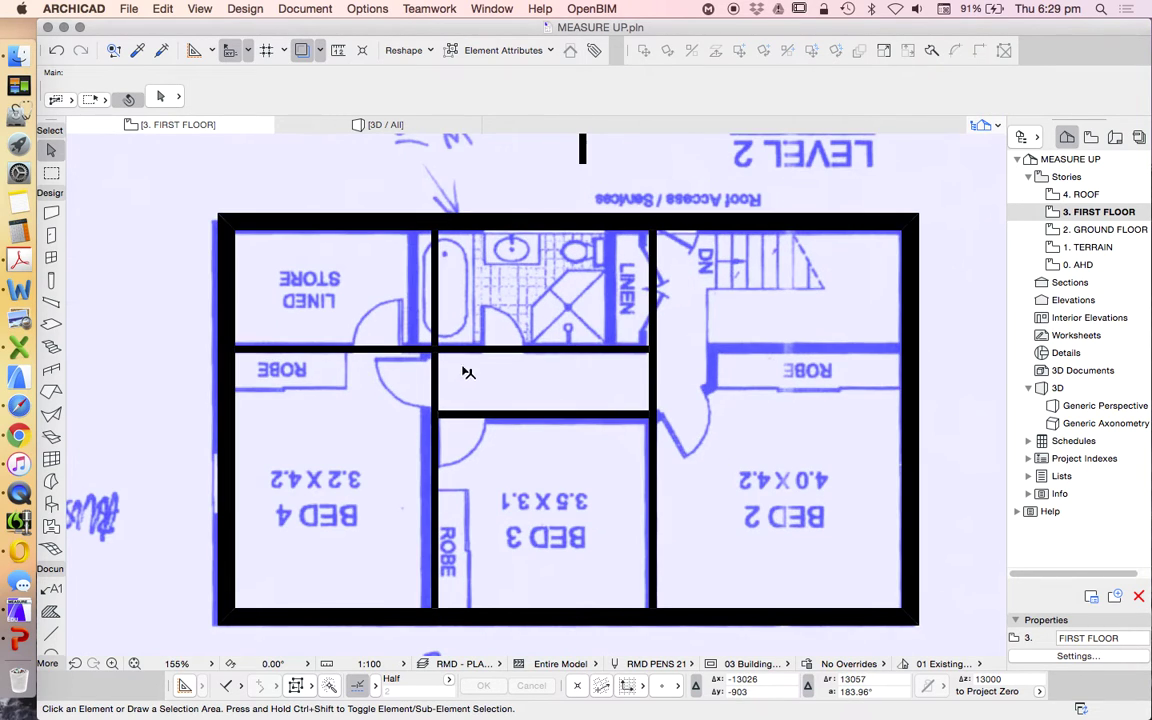
pyautogui.click(448, 336)
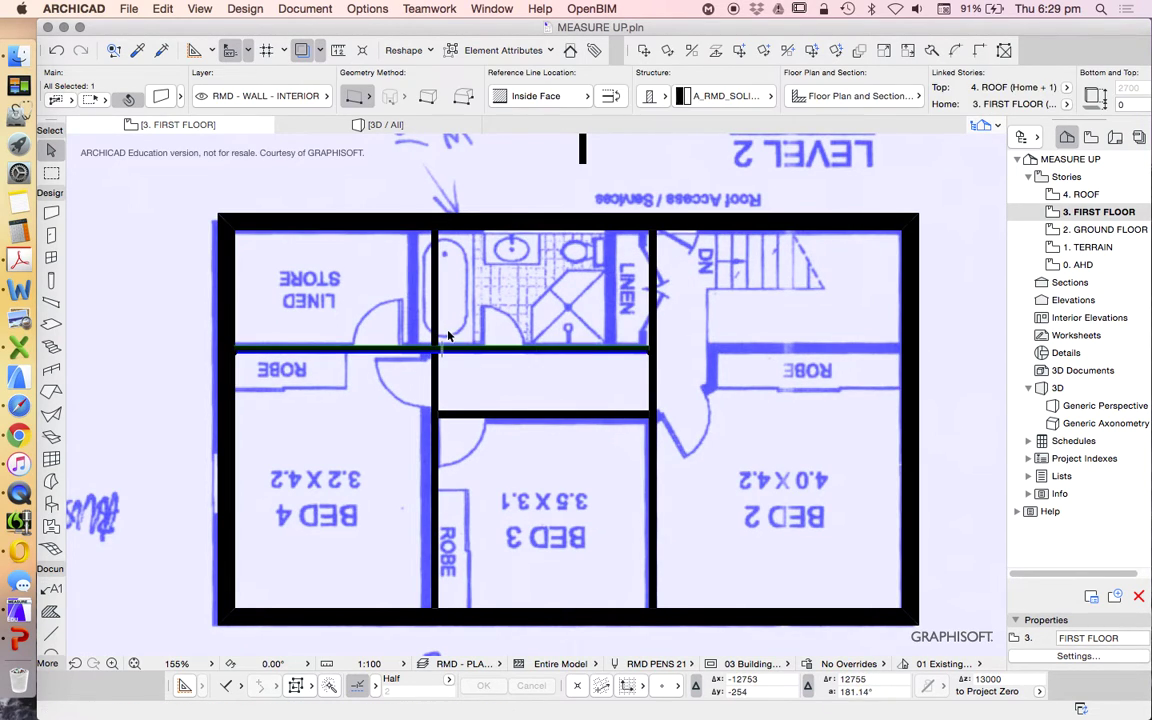
# Place a door in the hallway's west wall on the first floor and set its swing
pyautogui.scroll(-2, 434, 437)
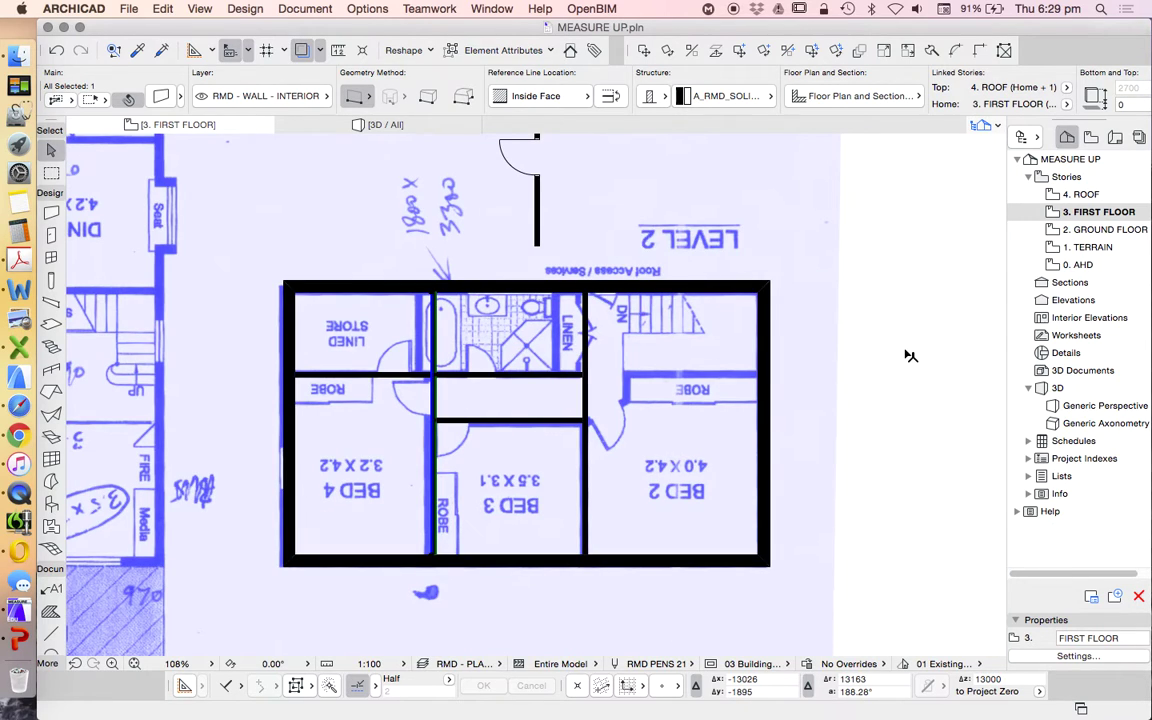
pyautogui.doubleClick(1104, 229)
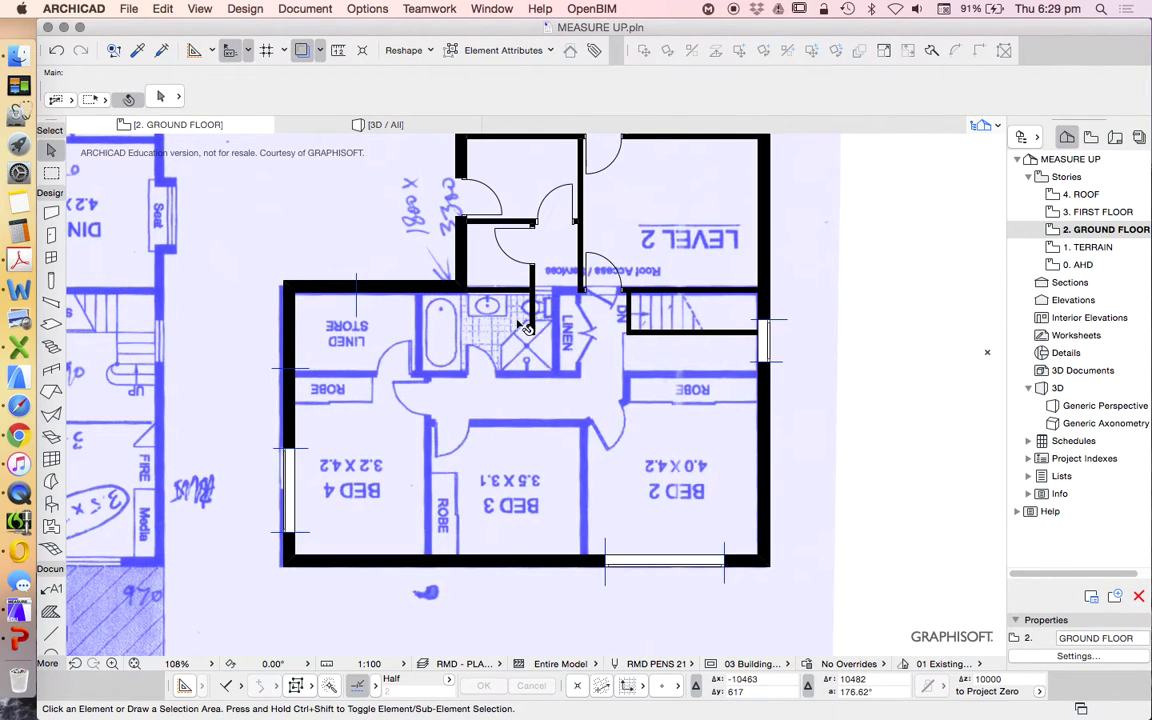
pyautogui.scroll(1, 458, 290)
pyautogui.press('d')
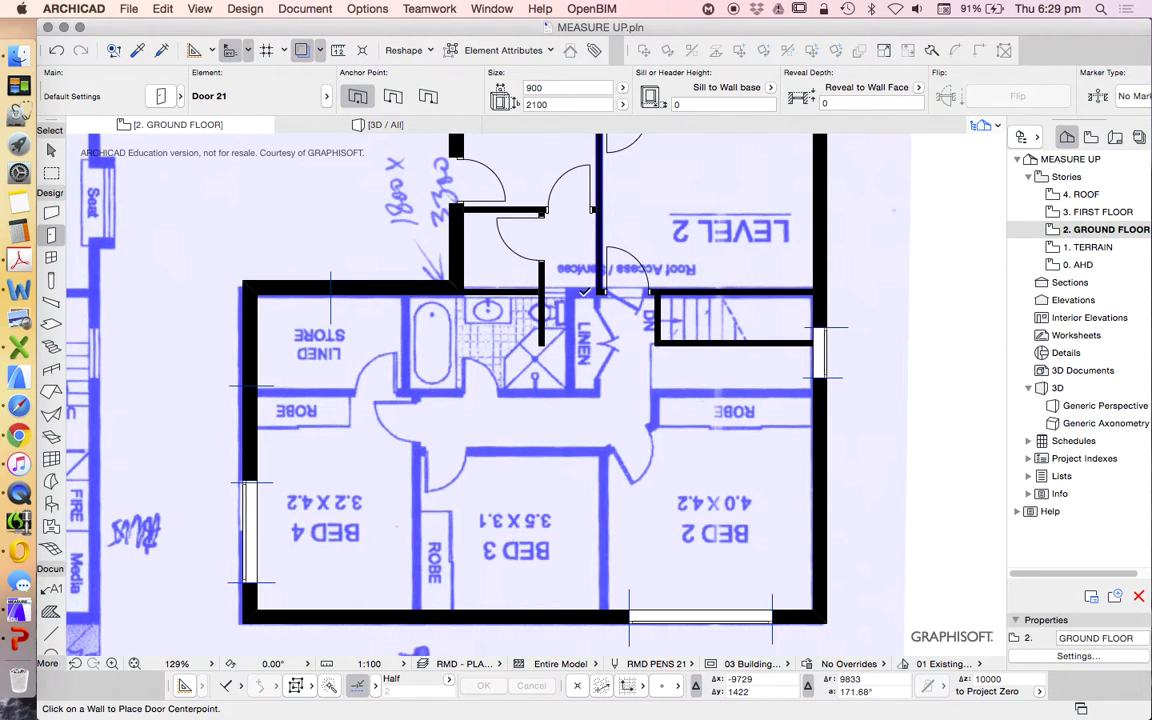
pyautogui.doubleClick(1088, 211)
pyautogui.scroll(1, 380, 381)
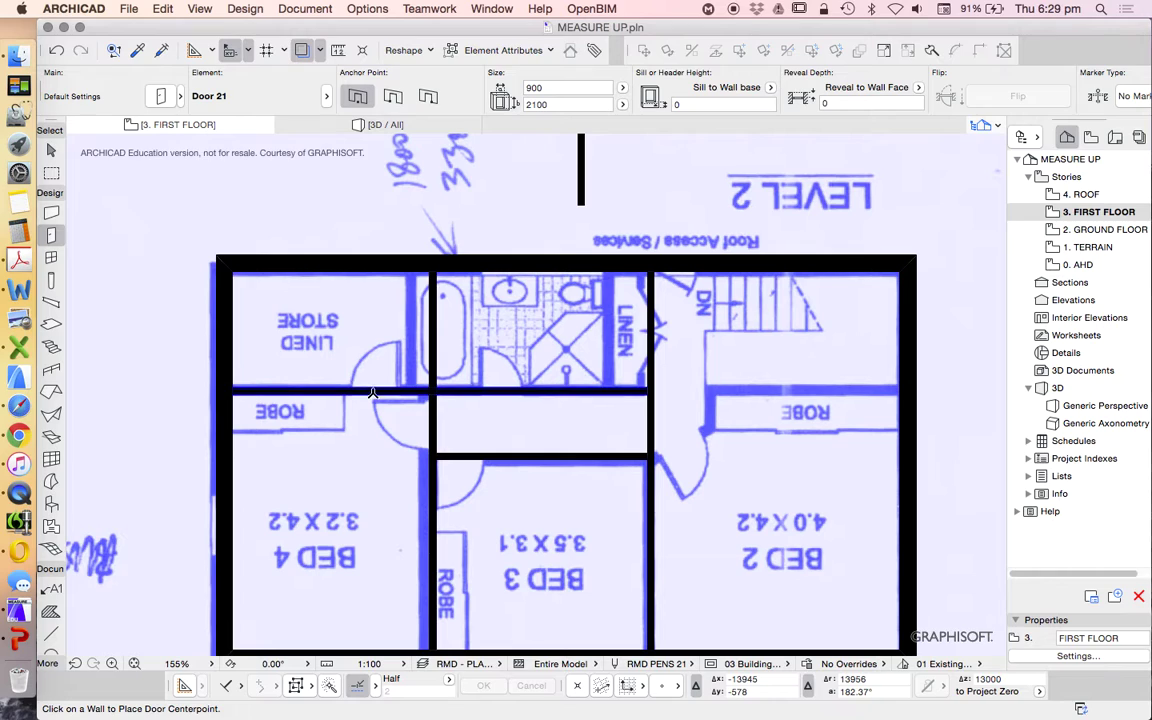
pyautogui.click(371, 391)
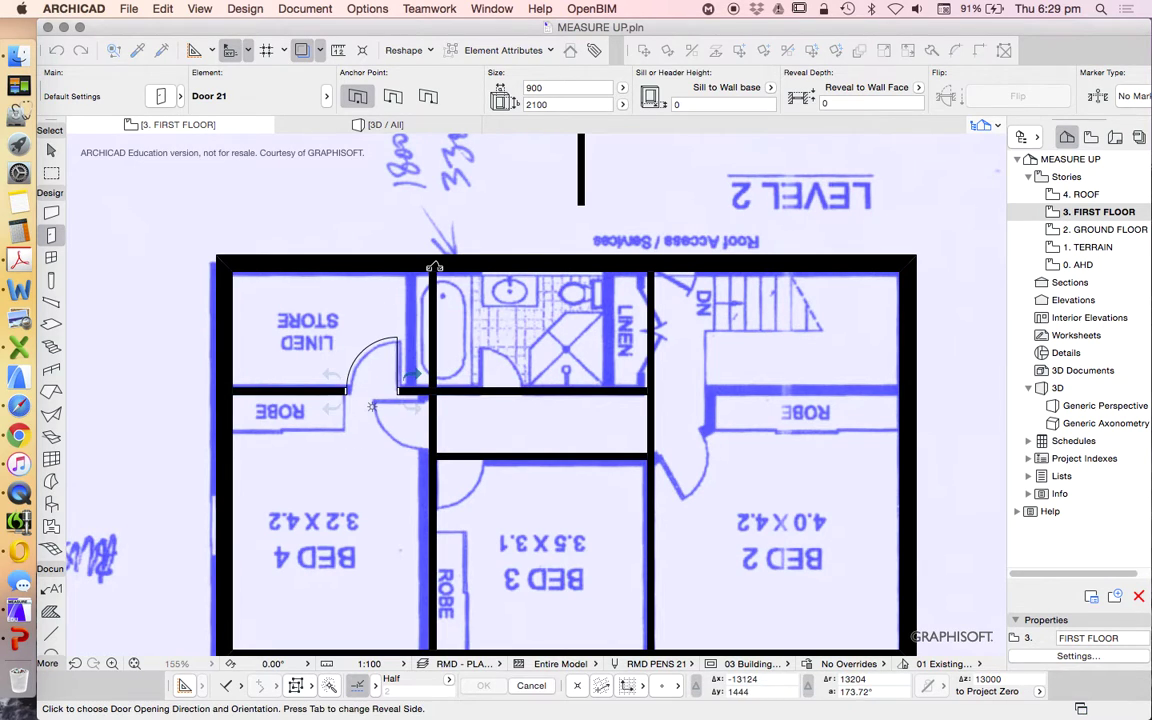
pyautogui.click(371, 406)
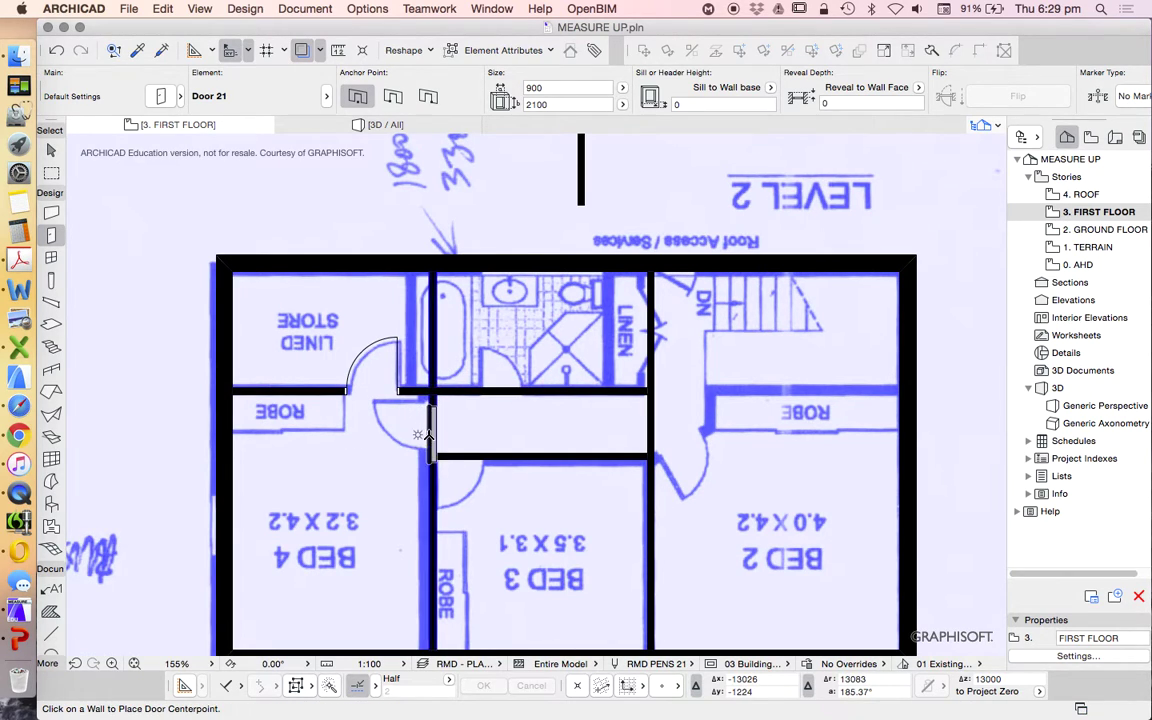
pyautogui.scroll(5, 427, 432)
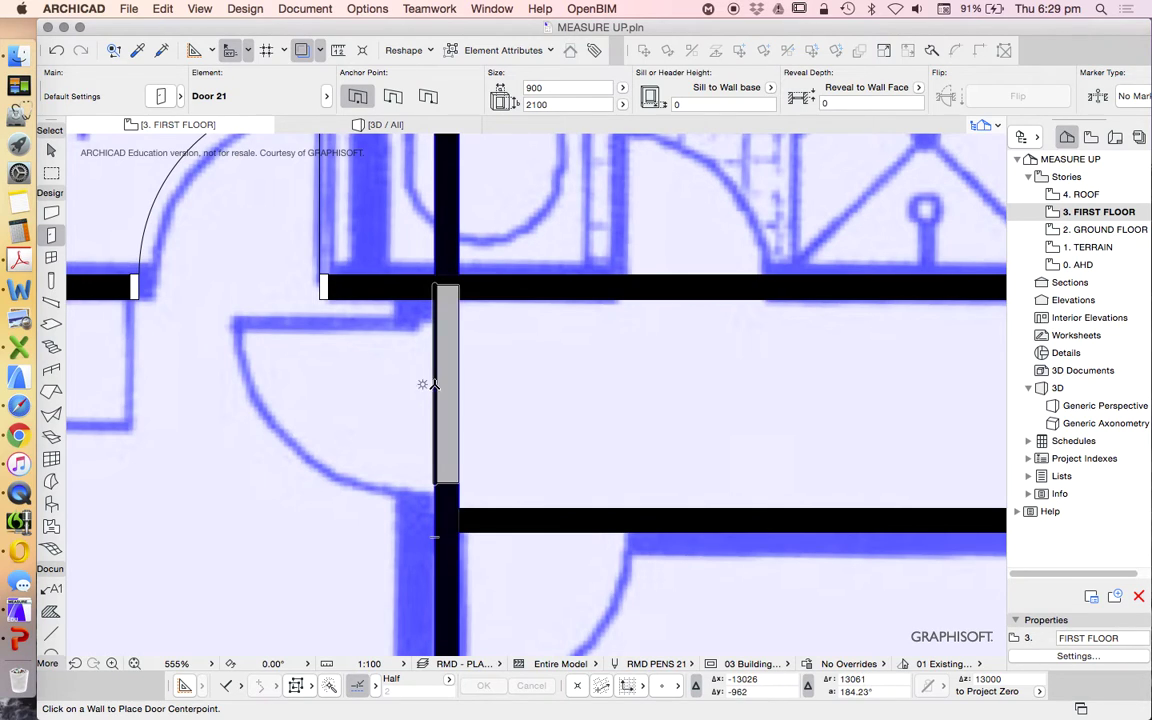
pyautogui.click(422, 429)
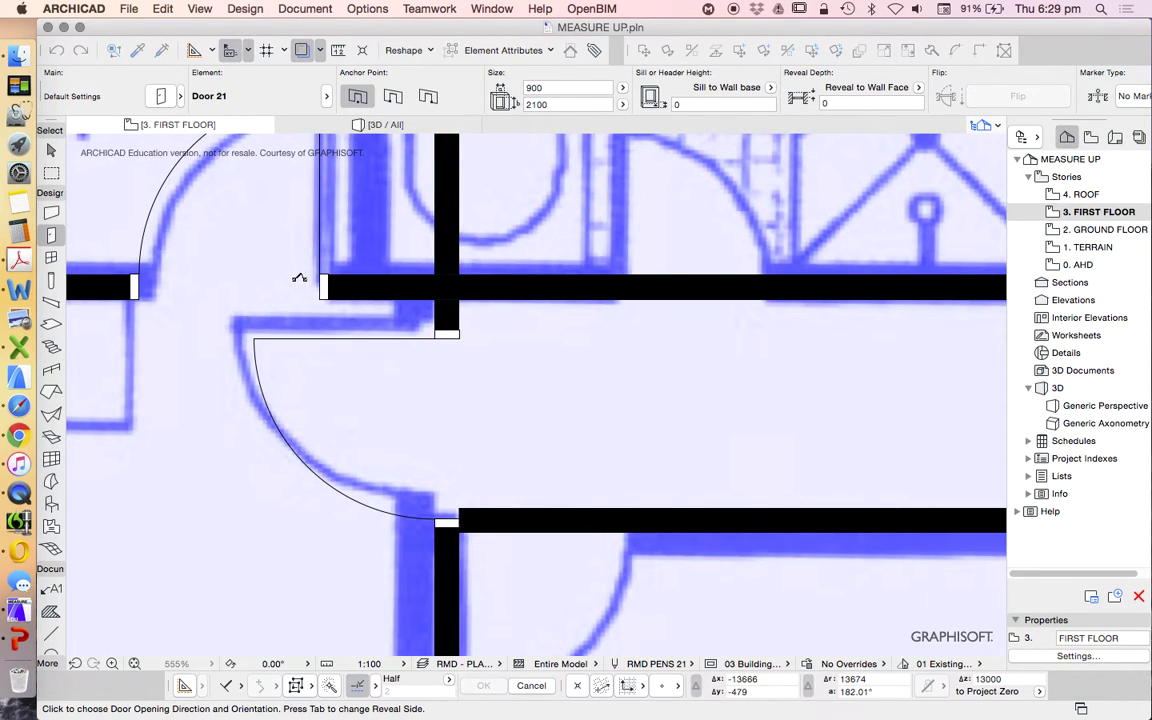
pyautogui.click(299, 277)
# Slide the hallway west-wall door up along its wall
pyautogui.click(447, 420)
pyautogui.moveTo(459, 333); pyautogui.dragTo(465, 304)
pyautogui.scroll(-5, 442, 430)
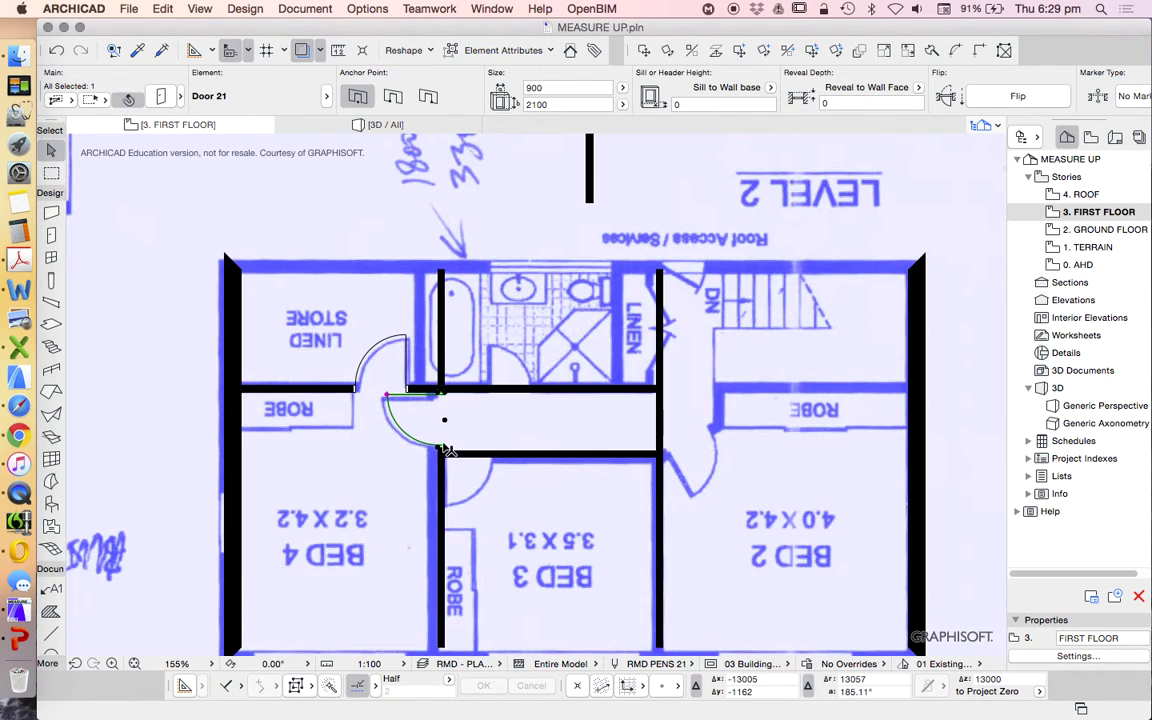
pyautogui.scroll(3, 444, 450)
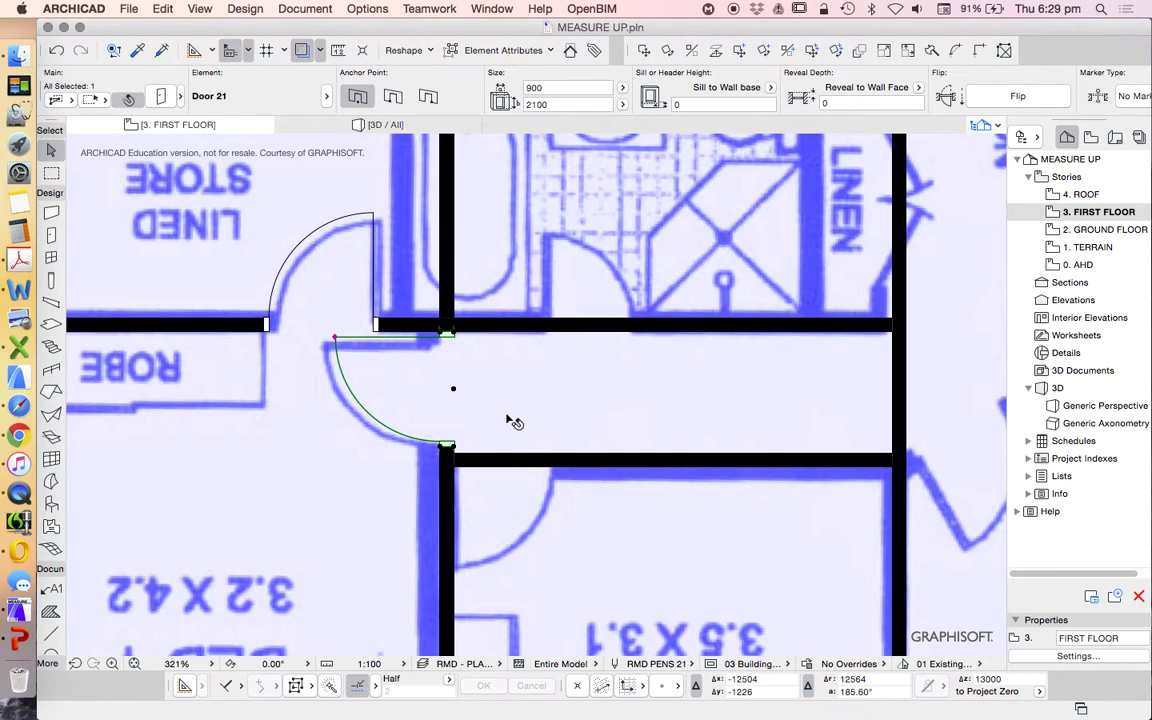
pyautogui.click(468, 425)
pyautogui.scroll(-2, 402, 392)
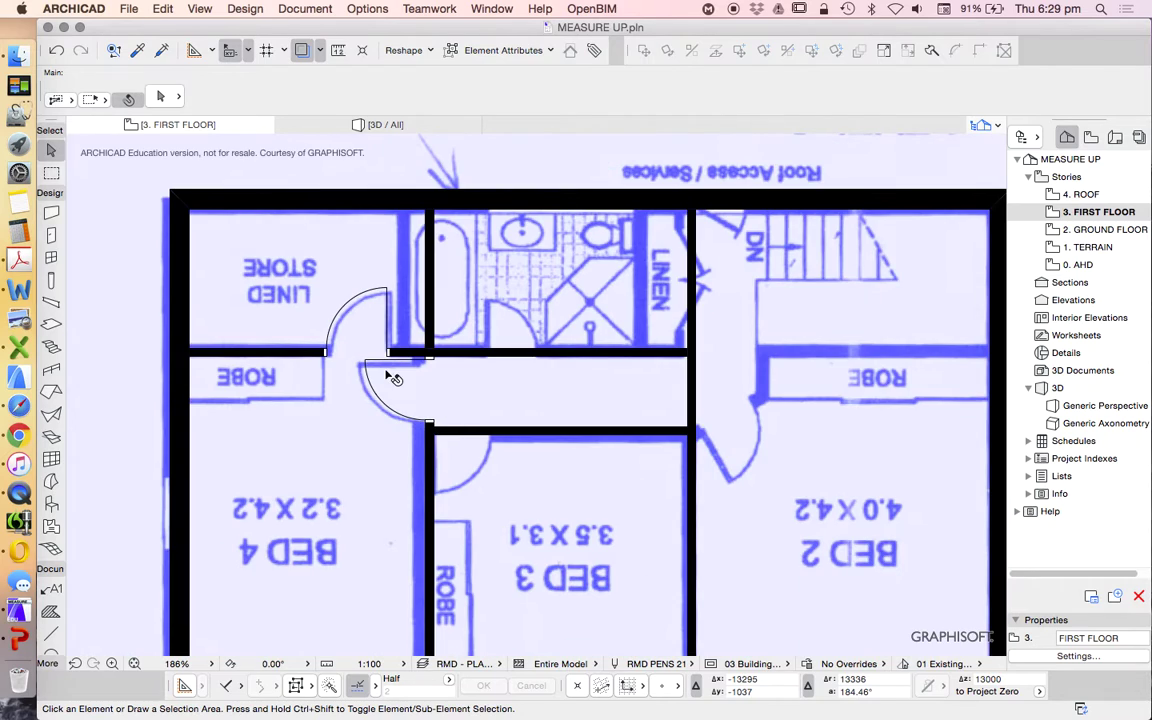
# Place a door in the wall above Bed 3 and set its swing direction
pyautogui.keyDown('alt'); pyautogui.click(390, 378); pyautogui.keyUp('alt')
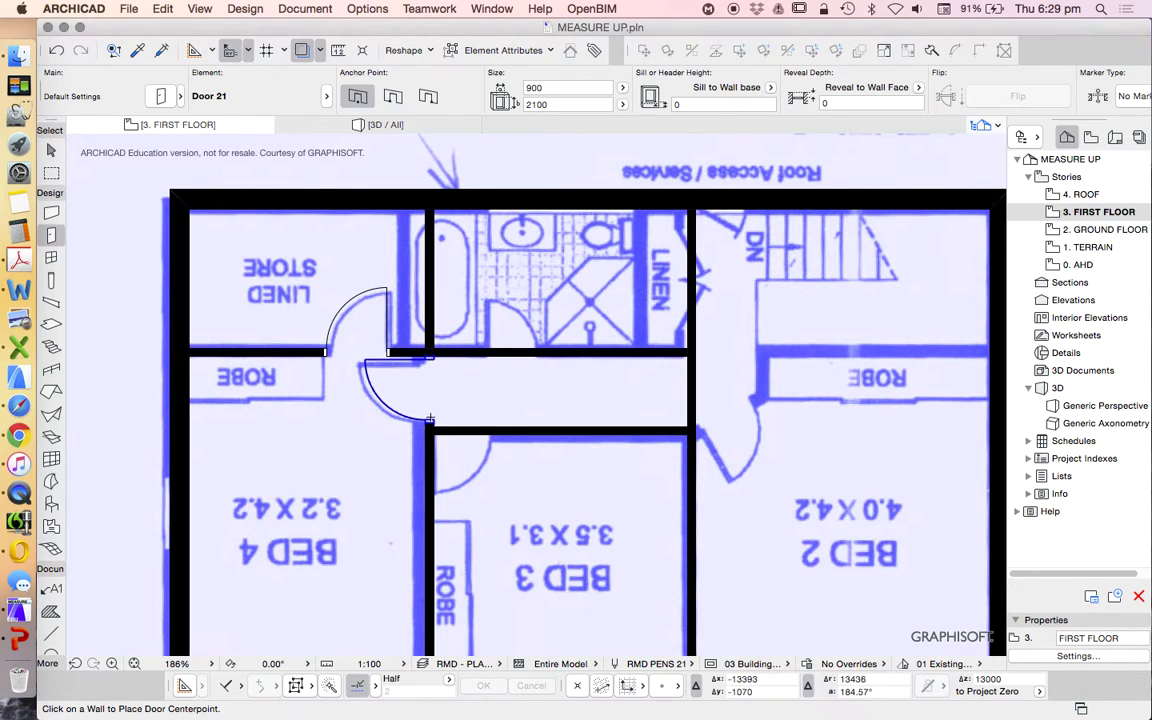
pyautogui.click(486, 437)
pyautogui.click(470, 460)
pyautogui.scroll(2, 447, 419)
pyautogui.press('Escape')
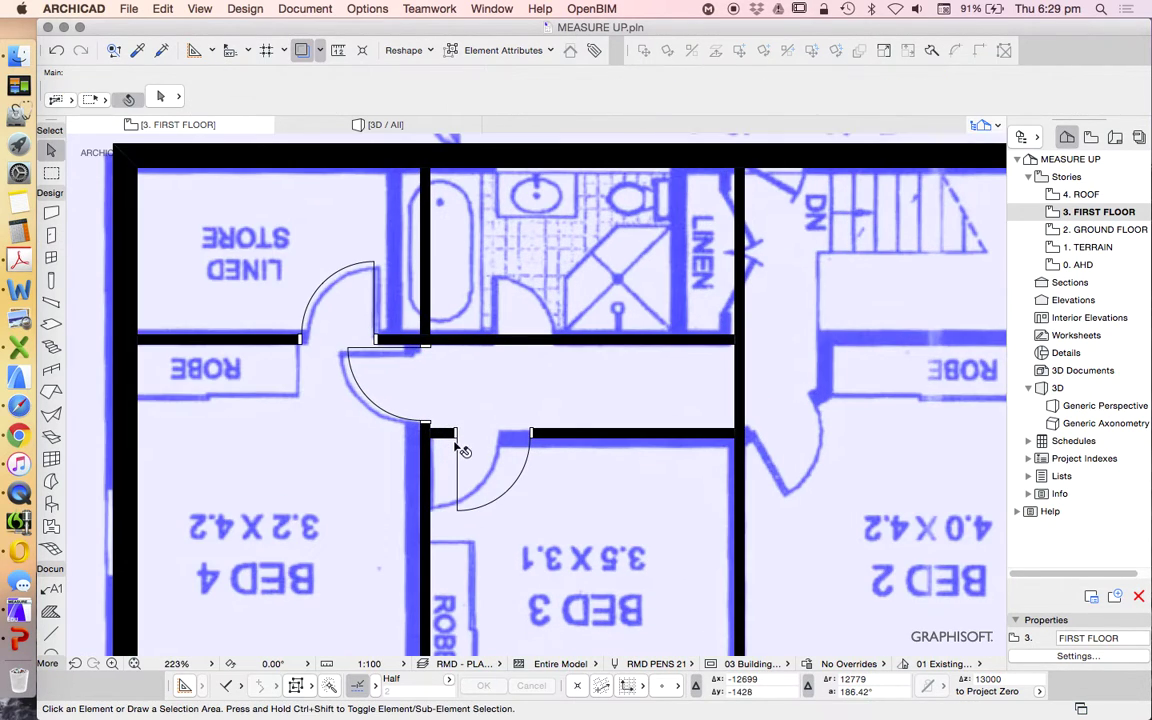
# Move the Bed 3 door to the wall's left end, then shift it by 50
pyautogui.click(455, 440)
pyautogui.scroll(7, 456, 432)
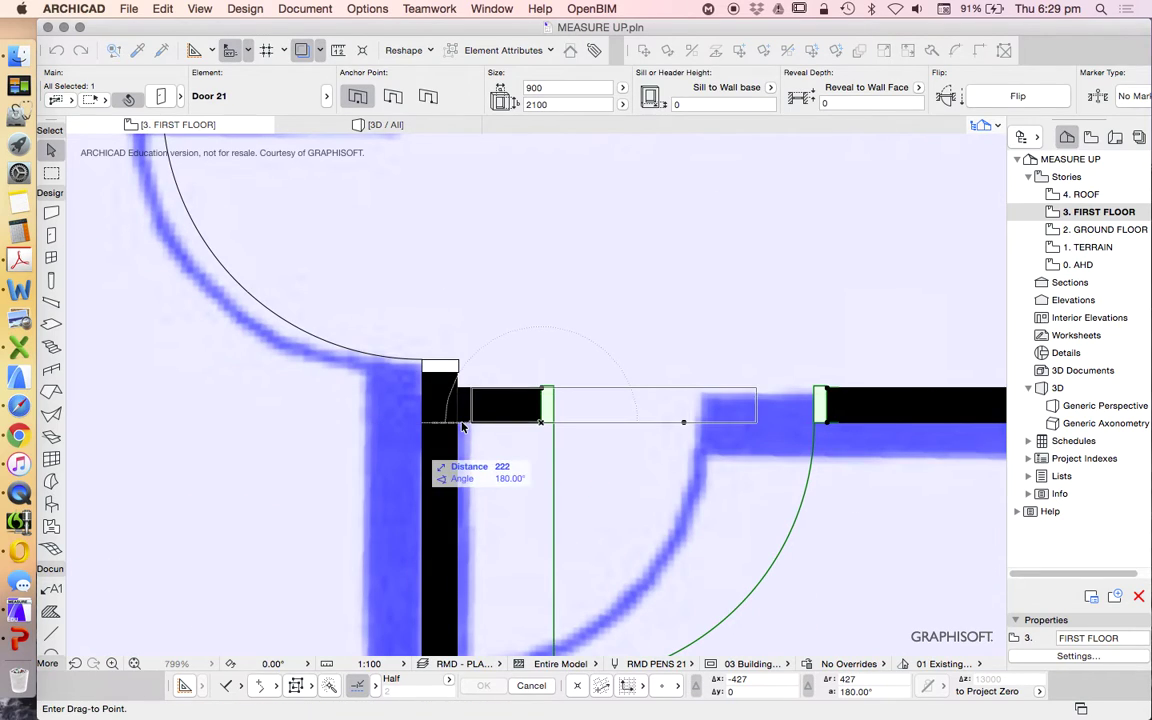
pyautogui.click(455, 428)
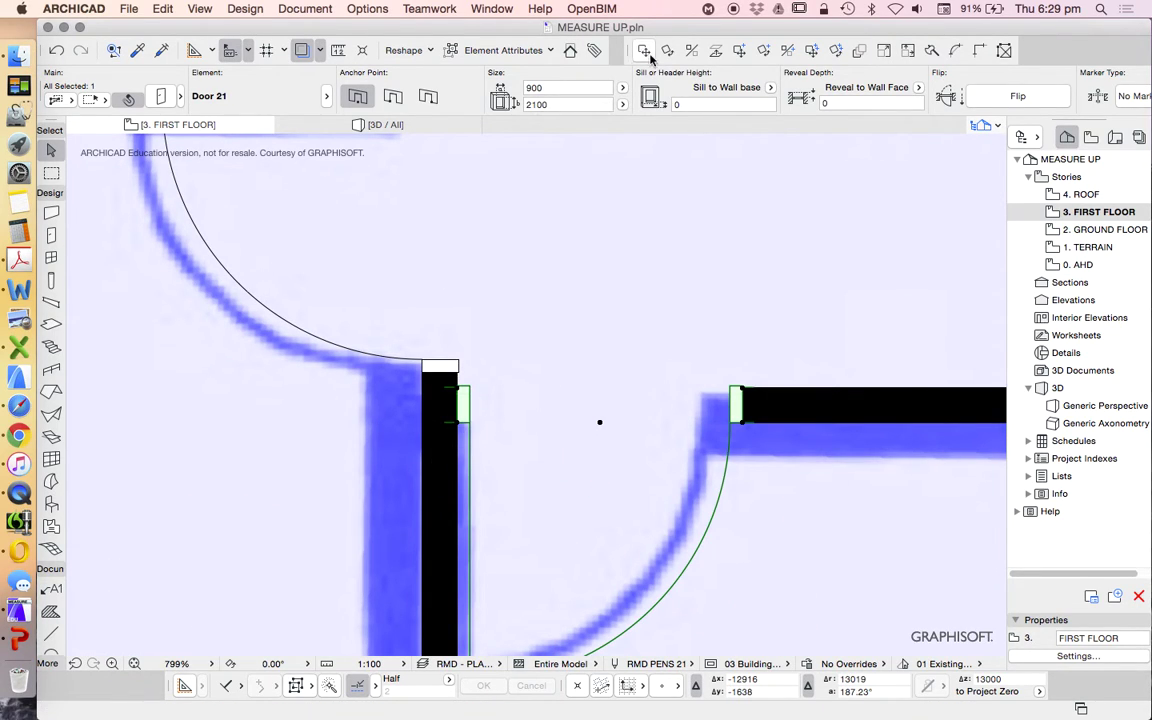
pyautogui.click(543, 268)
pyautogui.write('50')
pyautogui.press('Return')
pyautogui.scroll(-10, 390, 385)
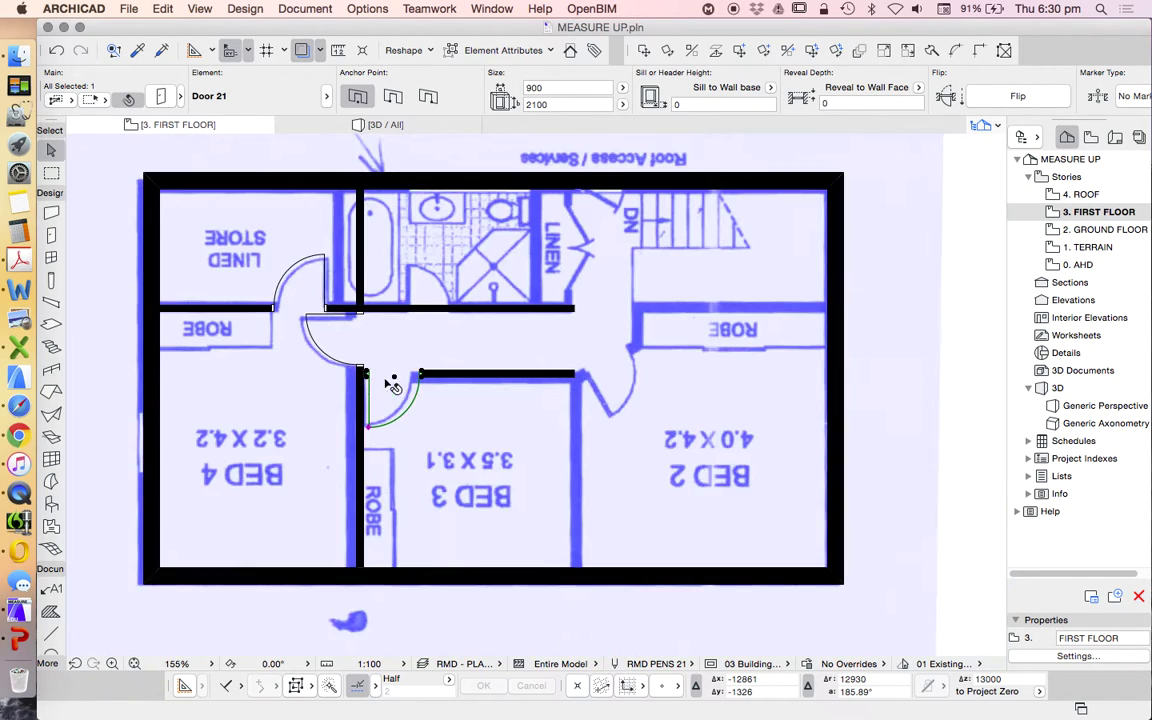
pyautogui.click(527, 380)
pyautogui.scroll(2, 530, 378)
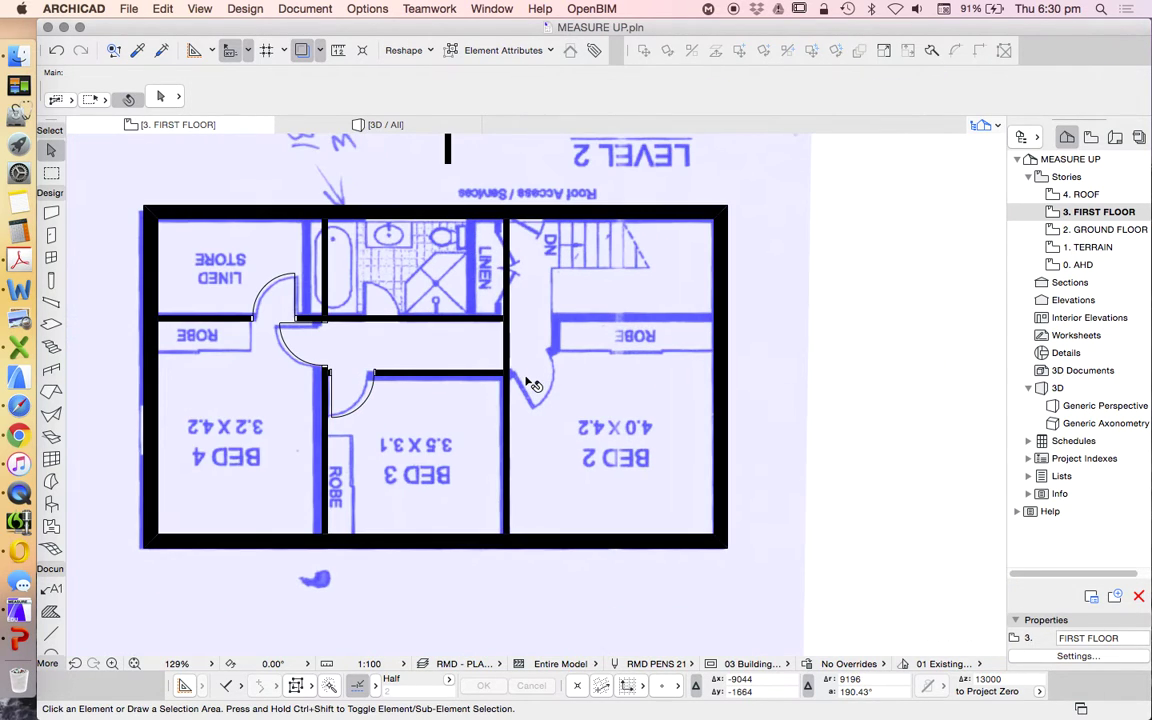
pyautogui.scroll(4, 534, 377)
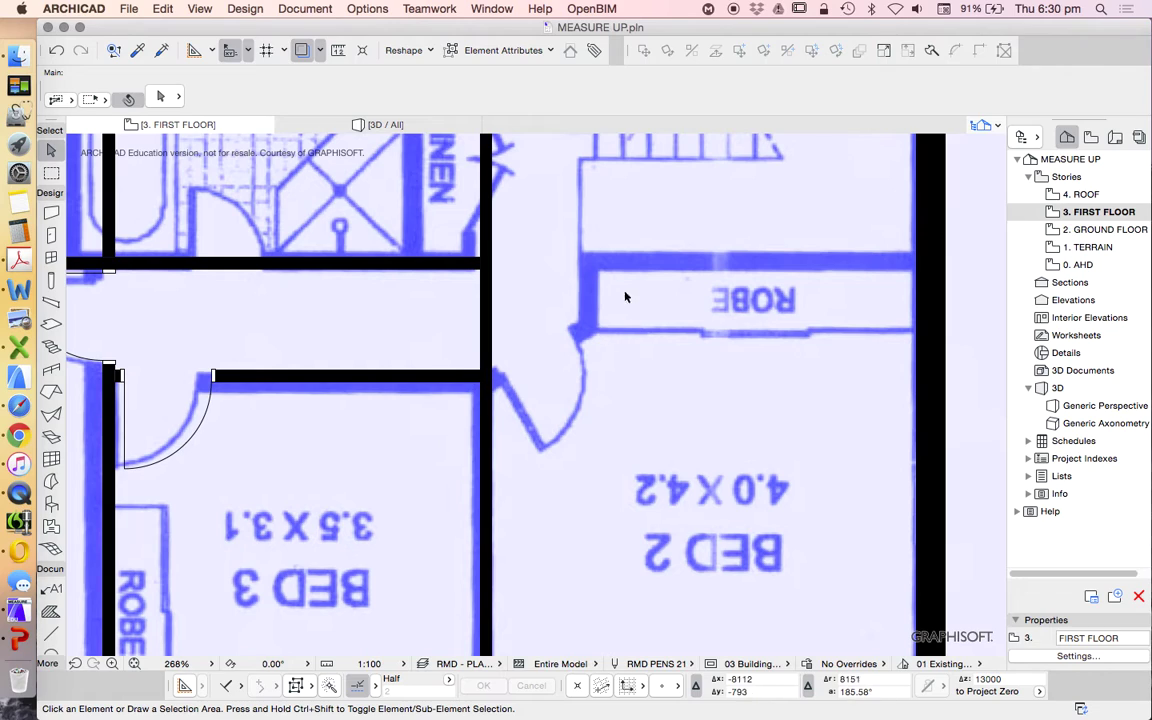
# Extend the wall above Bed 3 rightward past the vertical wall
pyautogui.click(477, 377)
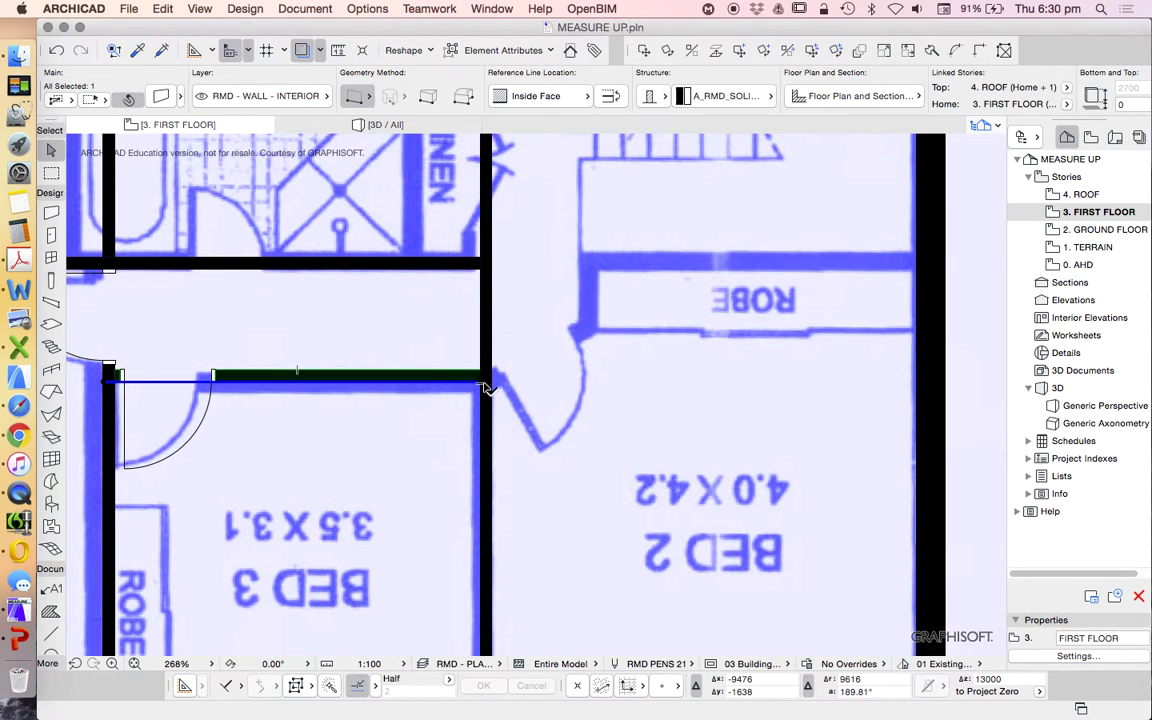
pyautogui.click(484, 384)
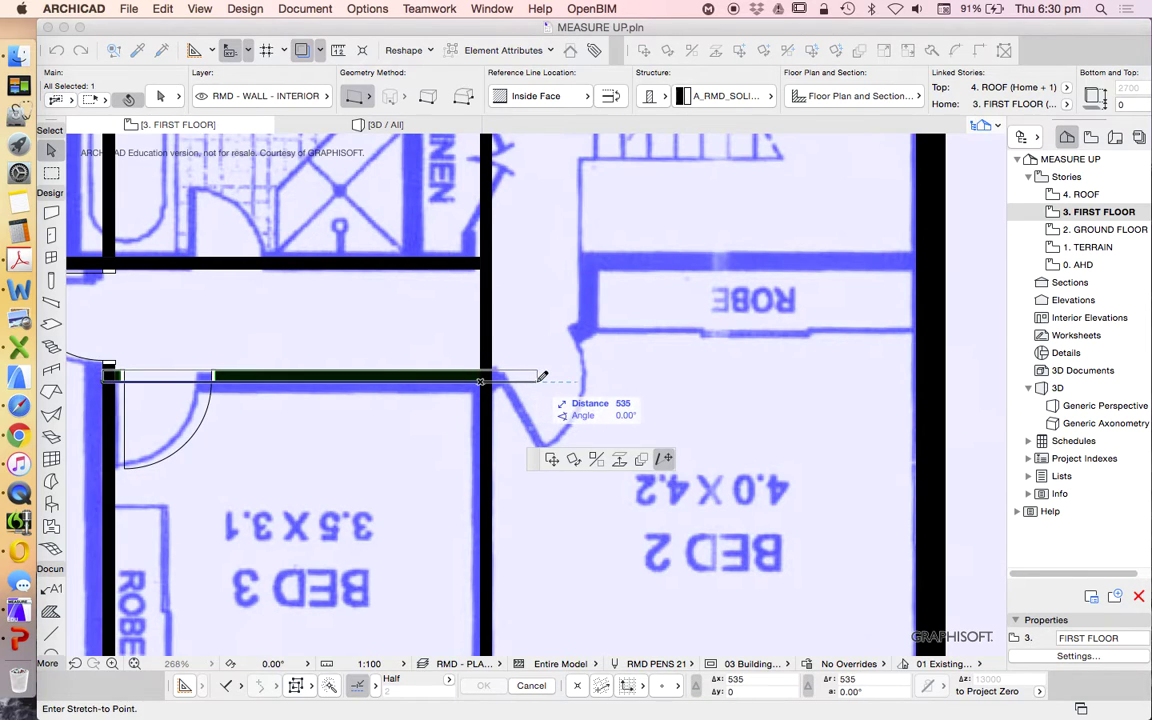
pyautogui.click(536, 388)
pyautogui.press('Escape')
pyautogui.scroll(2, 500, 379)
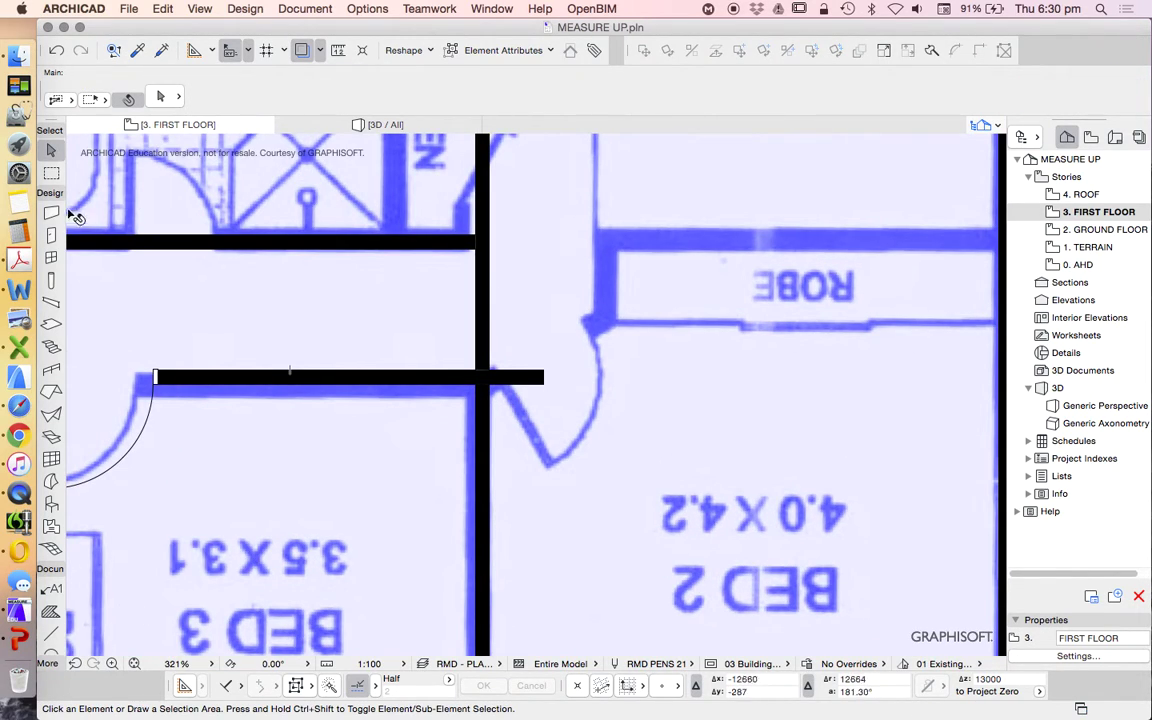
# Draw a 919-long wall at 30° from the hallway junction to Bed 2's robe
pyautogui.click(51, 213)
pyautogui.scroll(5, 489, 357)
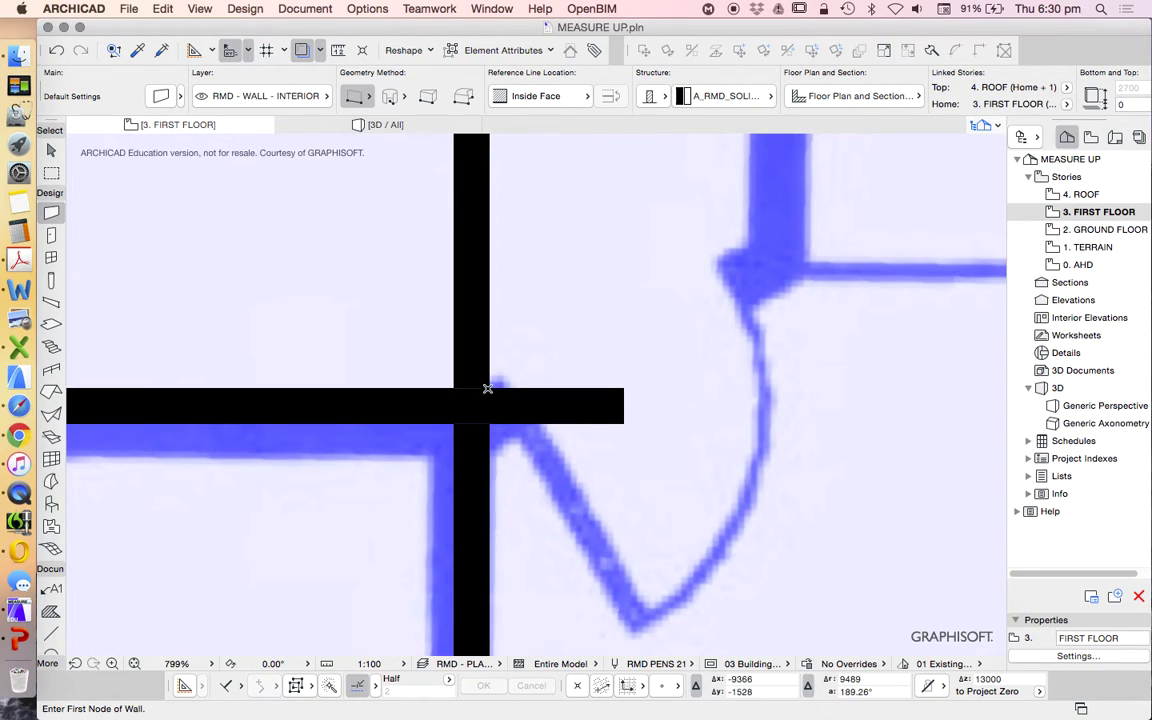
pyautogui.click(488, 387)
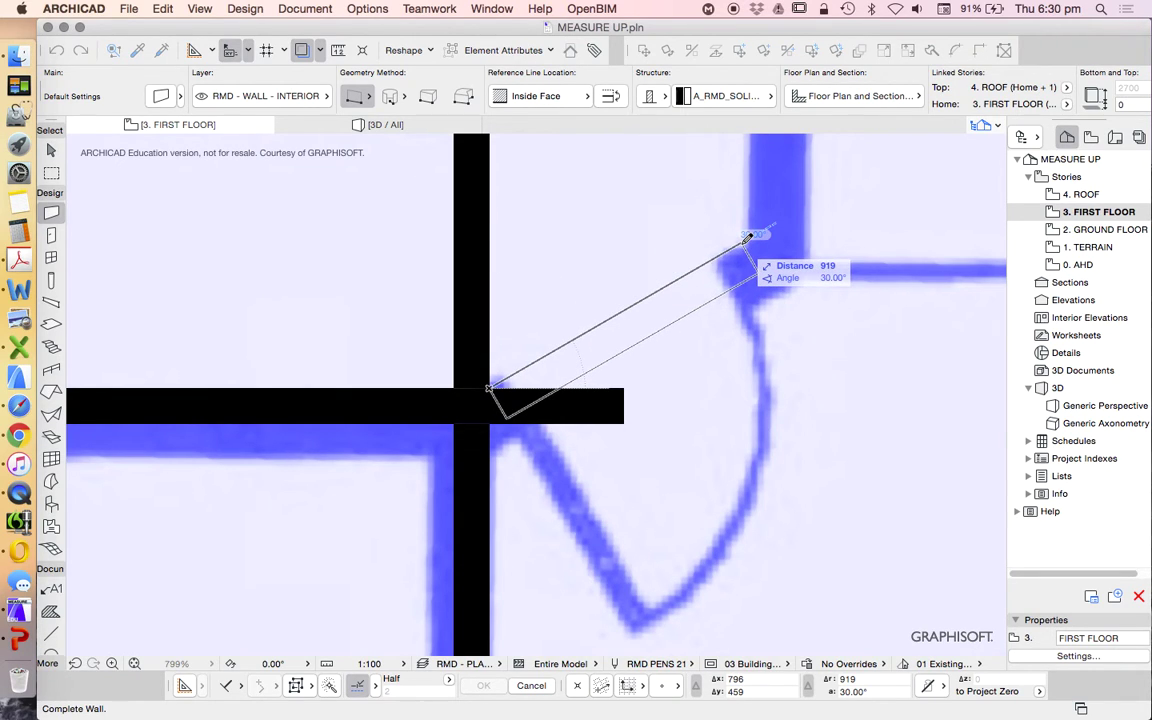
pyautogui.click(785, 217)
pyautogui.scroll(-1, 596, 404)
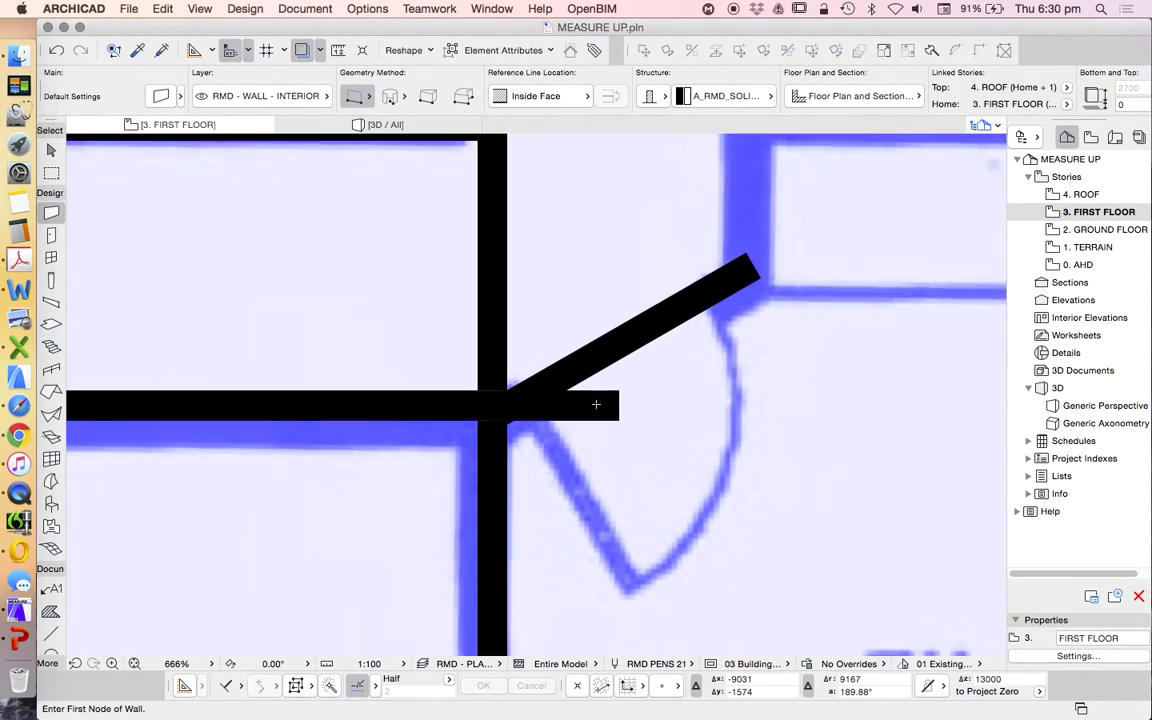
pyautogui.press('Escape')
# Trim the wall above Bed 3 back so it stops at the divider
pyautogui.click(604, 400)
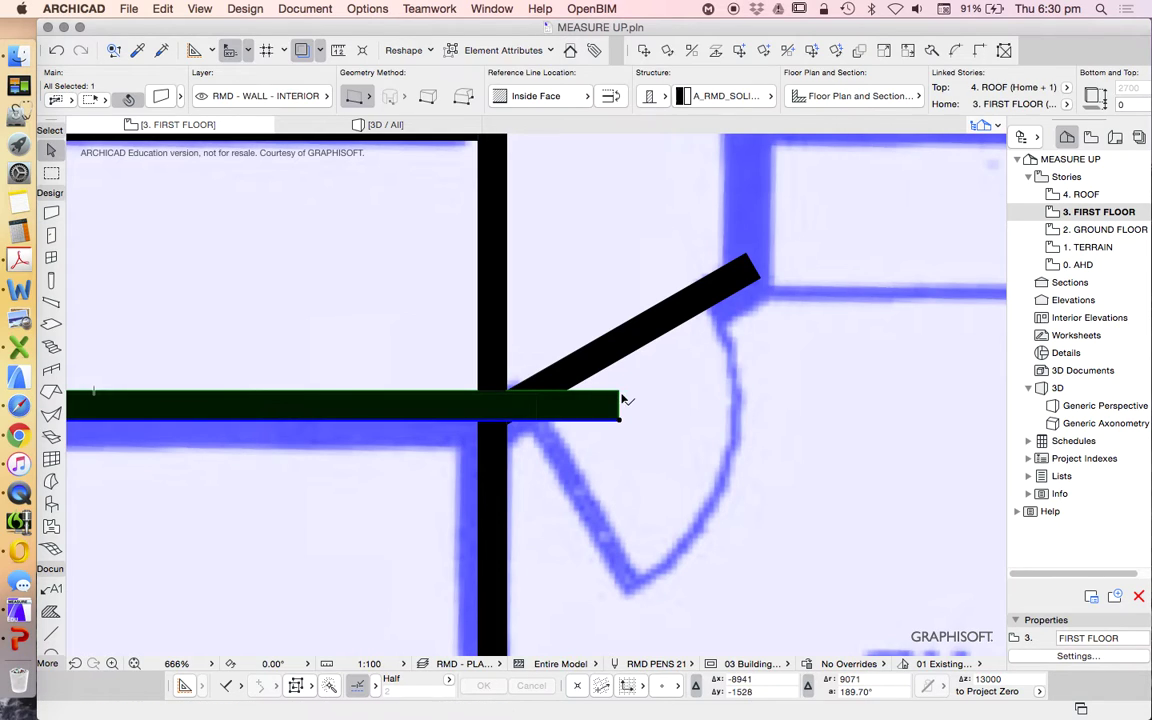
pyautogui.click(620, 421)
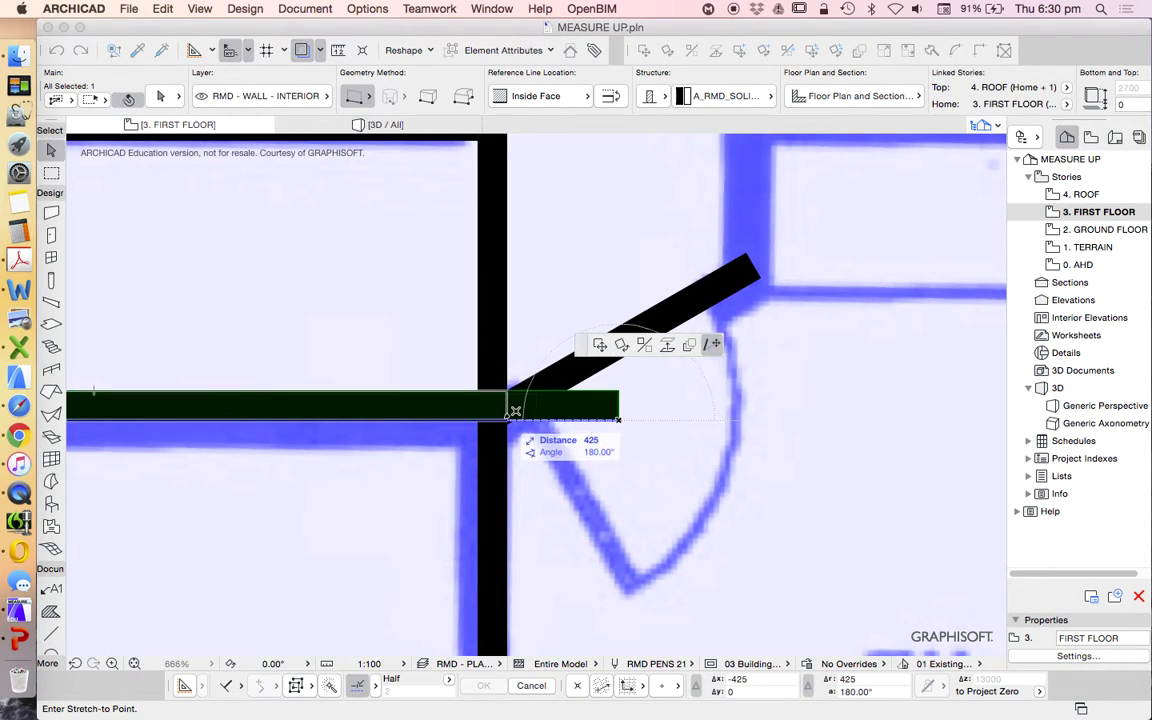
pyautogui.press('Escape')
pyautogui.press('Escape')
pyautogui.scroll(-3, 556, 422)
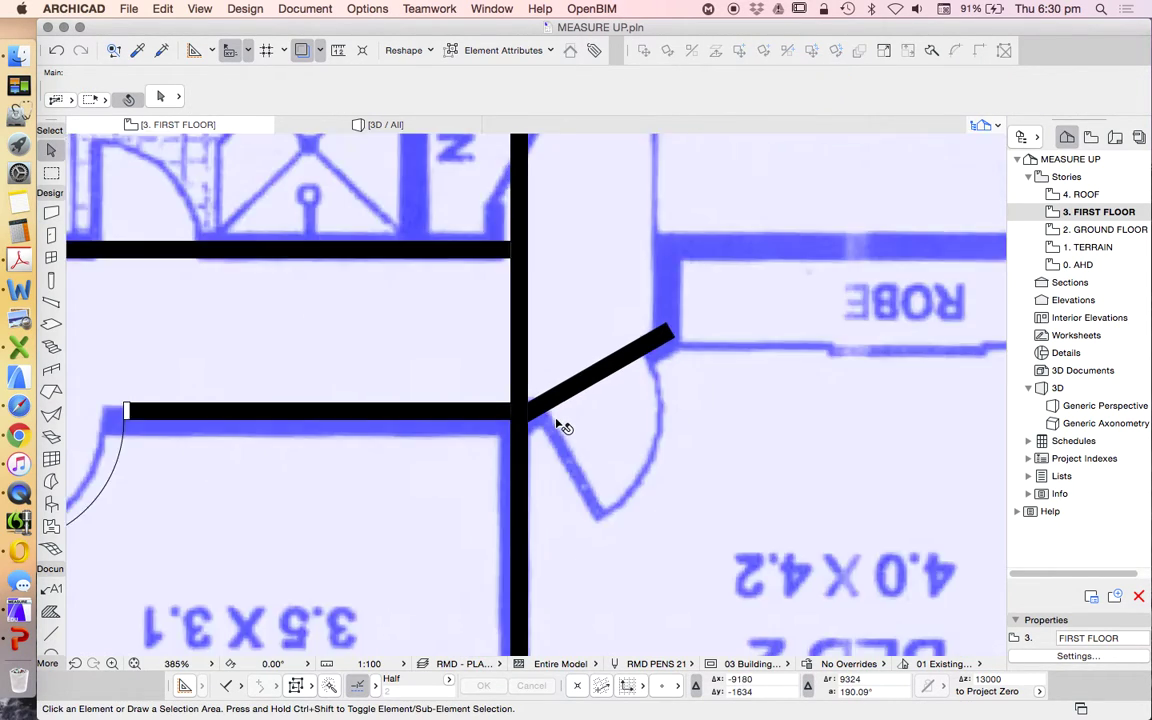
pyautogui.scroll(-2, 552, 352)
pyautogui.scroll(5, 548, 362)
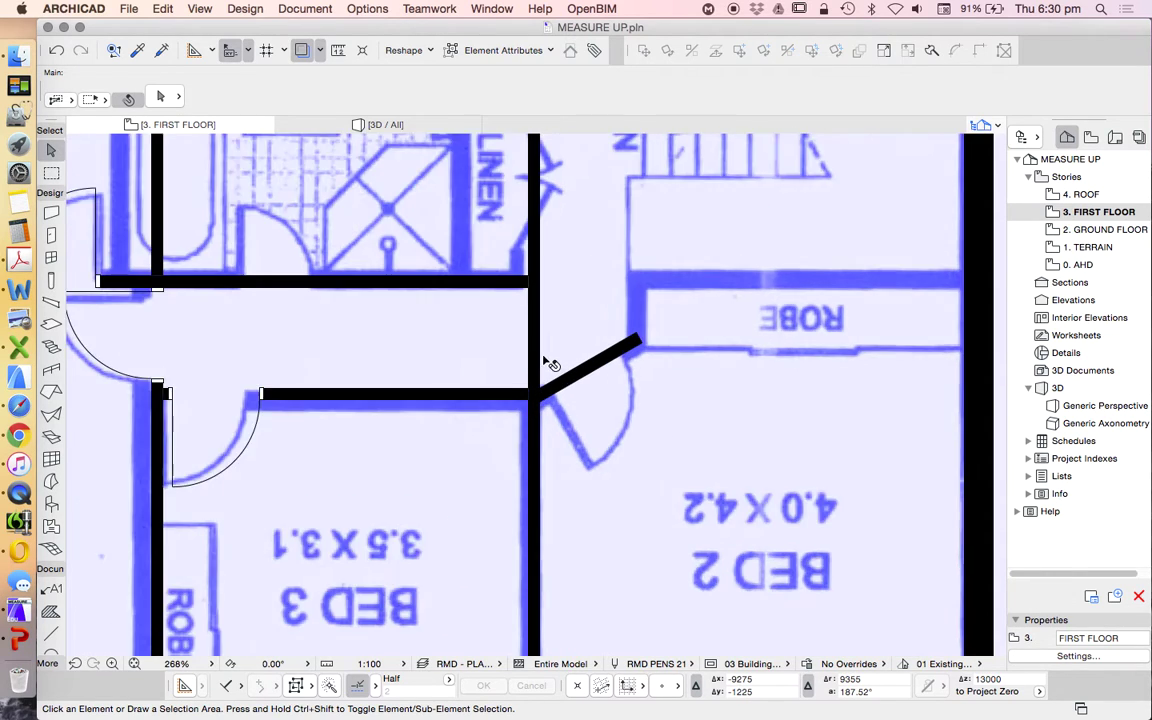
pyautogui.scroll(-9, 540, 404)
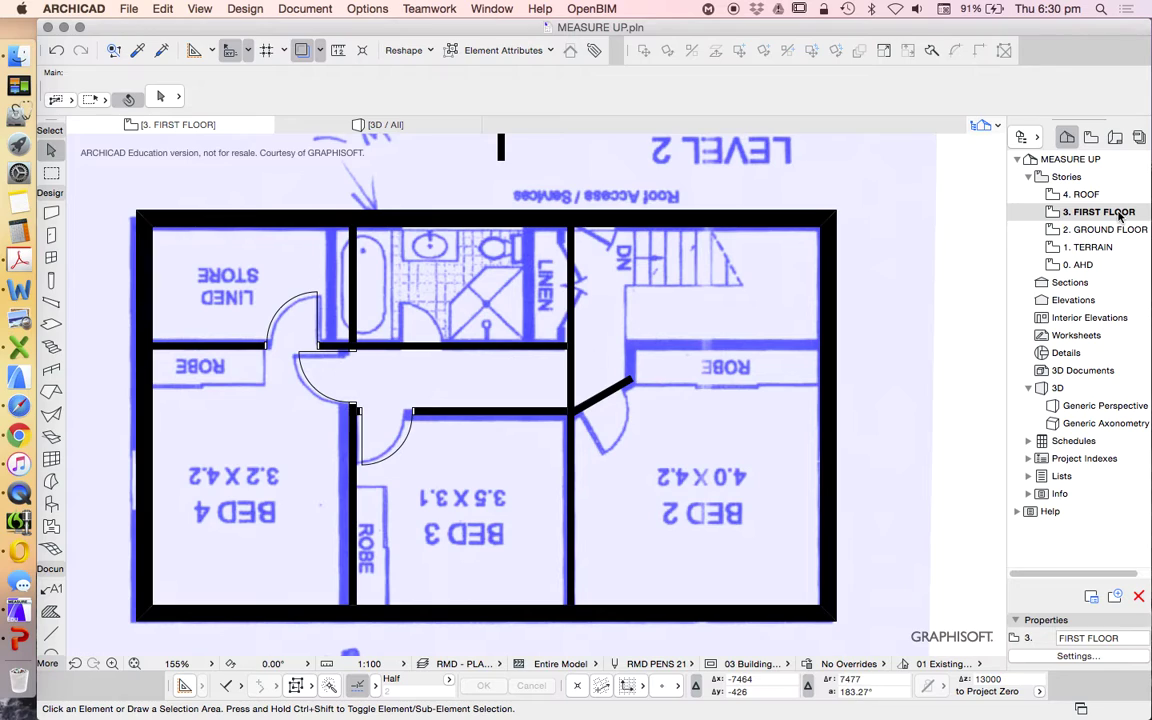
# Adopt the ground floor's Rectangular Door Opening settings as the default door
pyautogui.click(1092, 230)
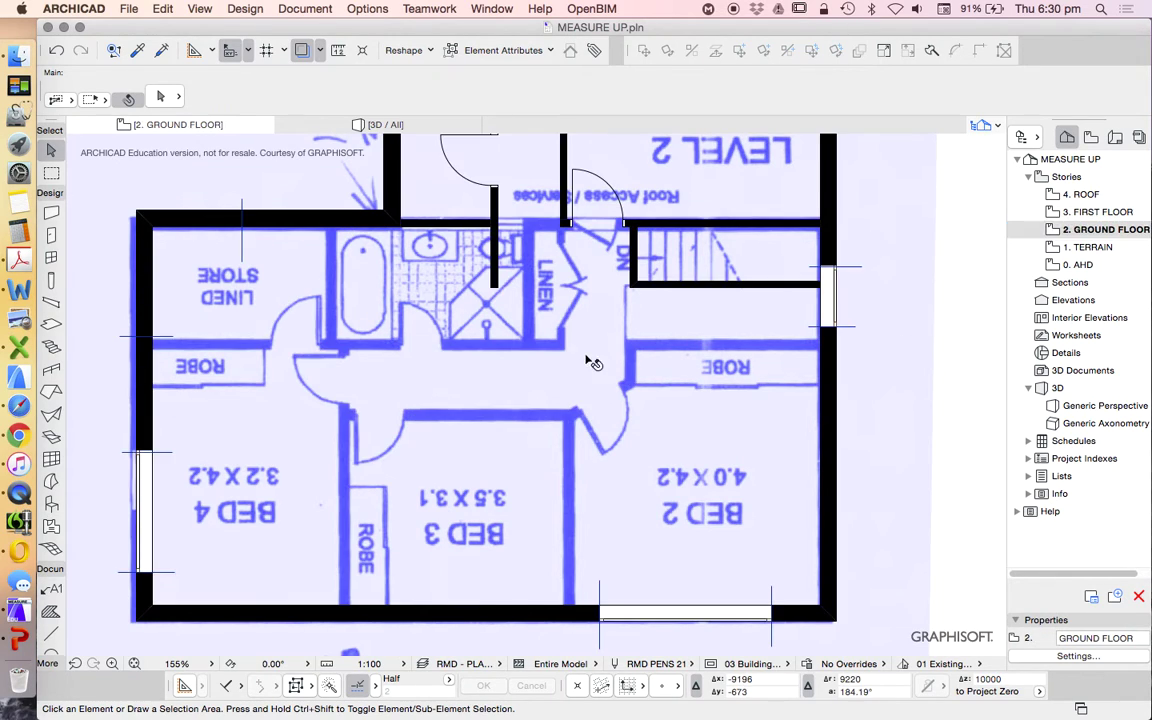
pyautogui.click(503, 238)
pyautogui.click(502, 232)
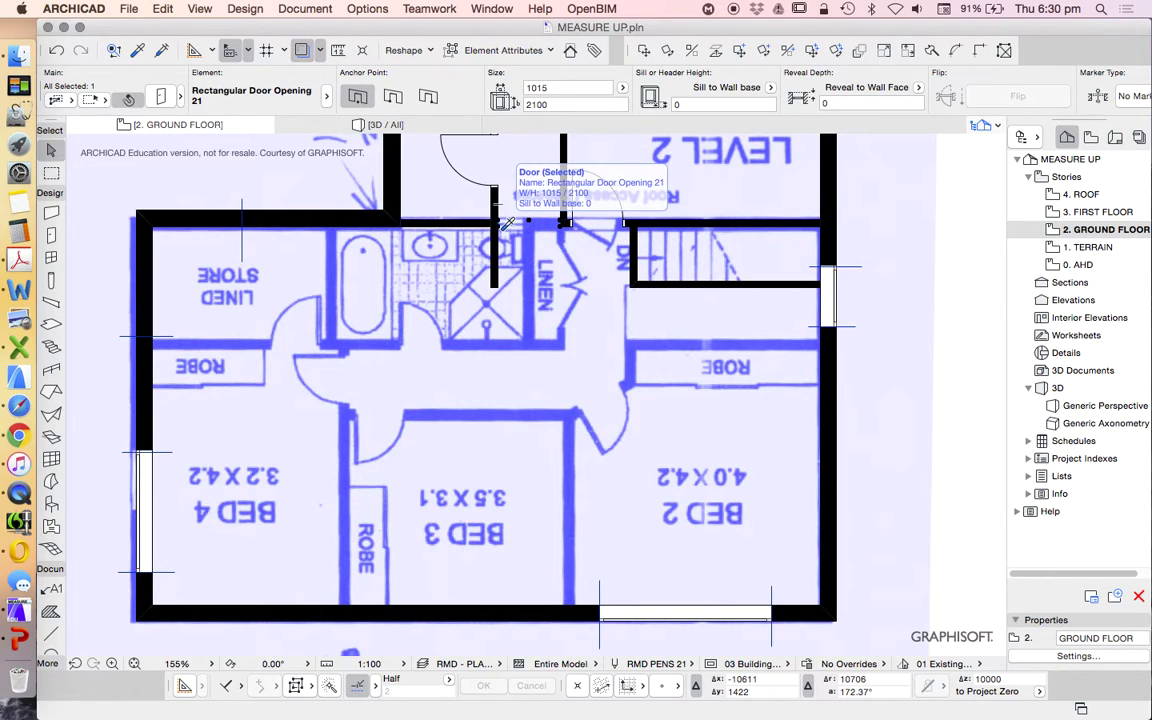
pyautogui.press('Escape')
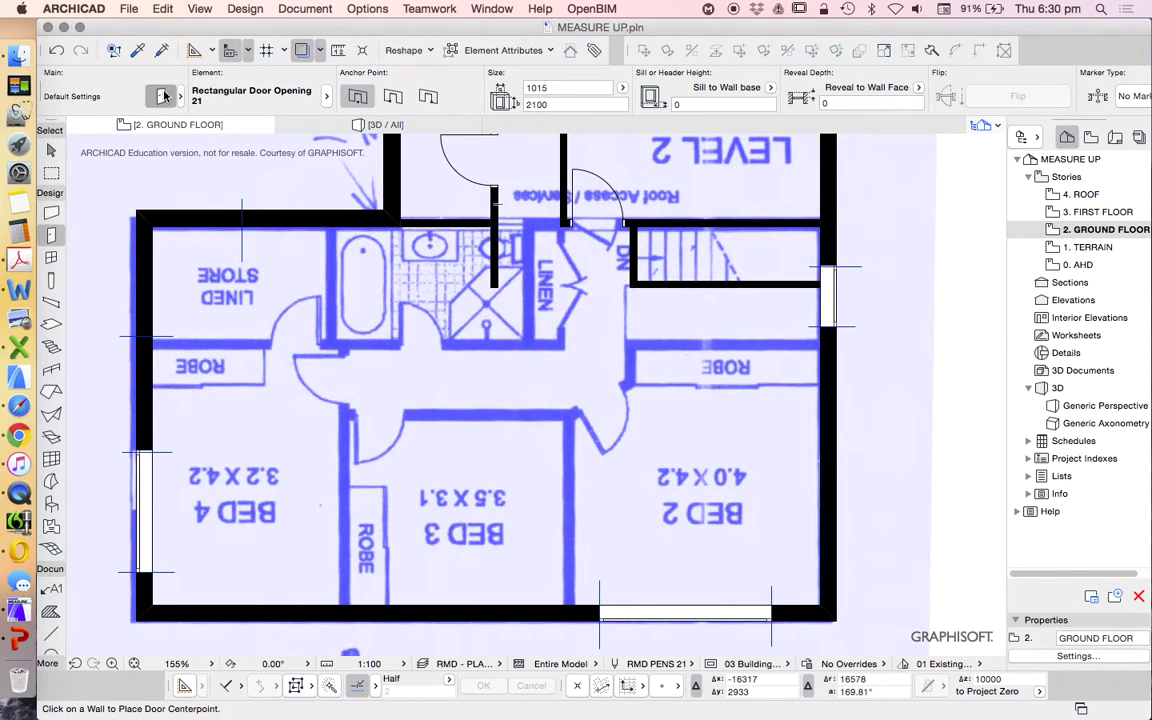
pyautogui.press('super+t')
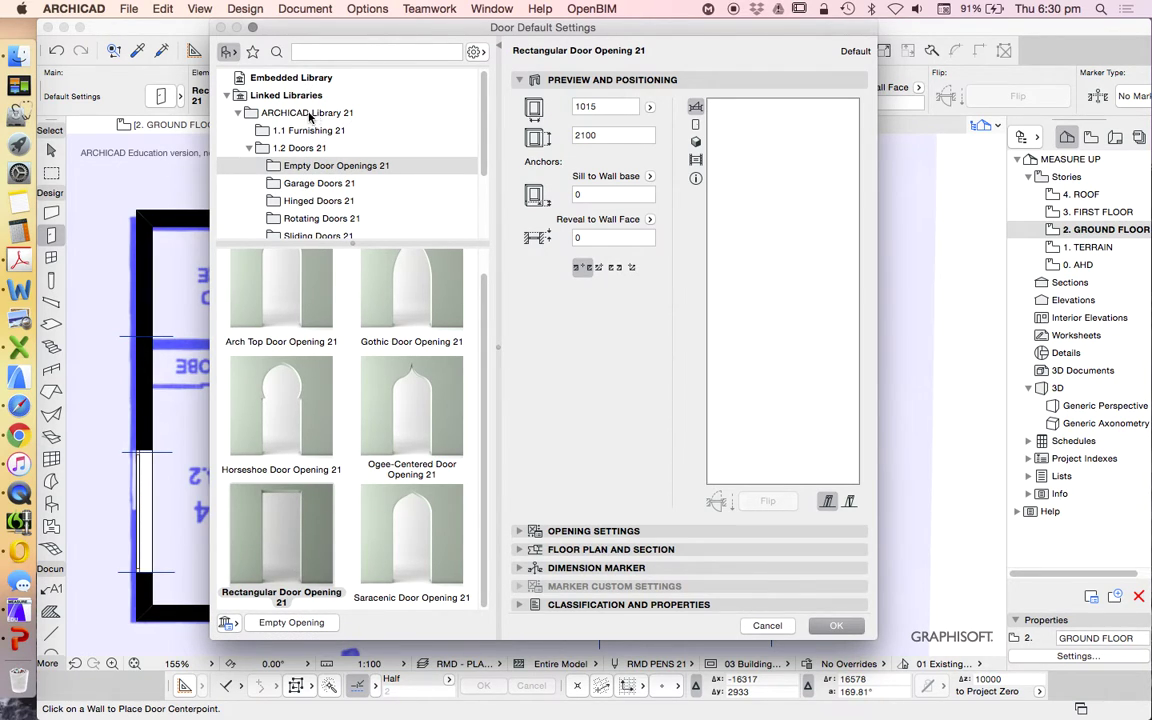
pyautogui.press('Return')
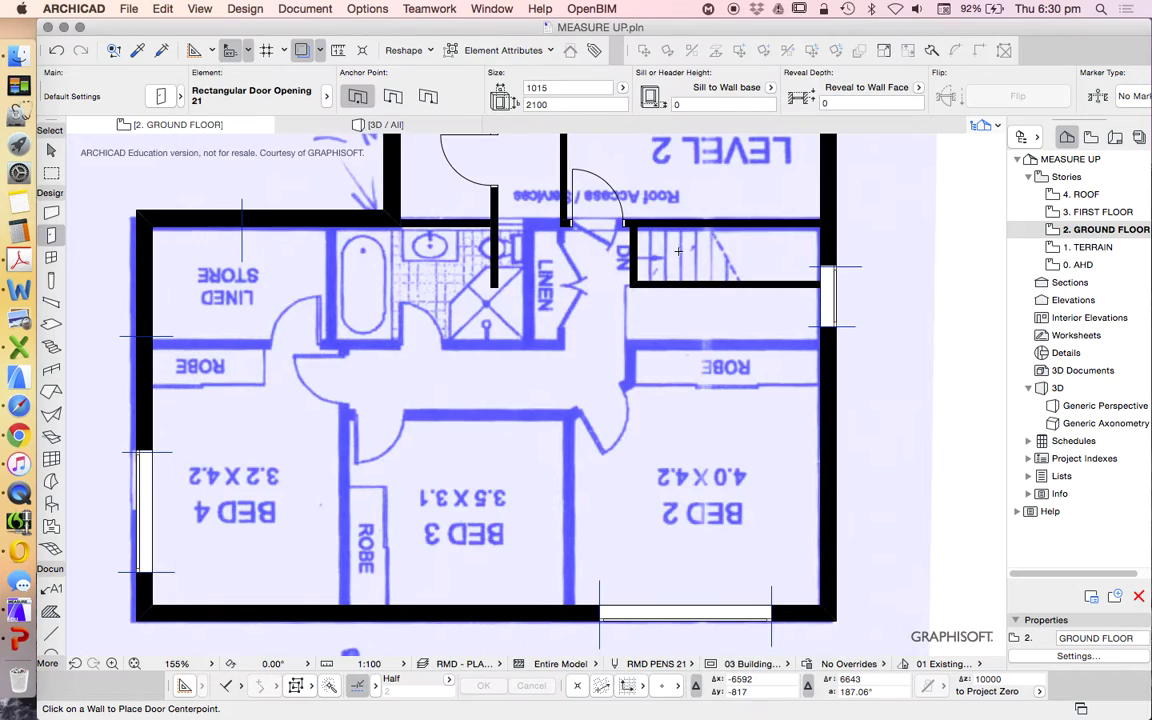
# Place a door opening in the first-floor wall beside Bed 2
pyautogui.click(1087, 212)
pyautogui.scroll(5, 619, 398)
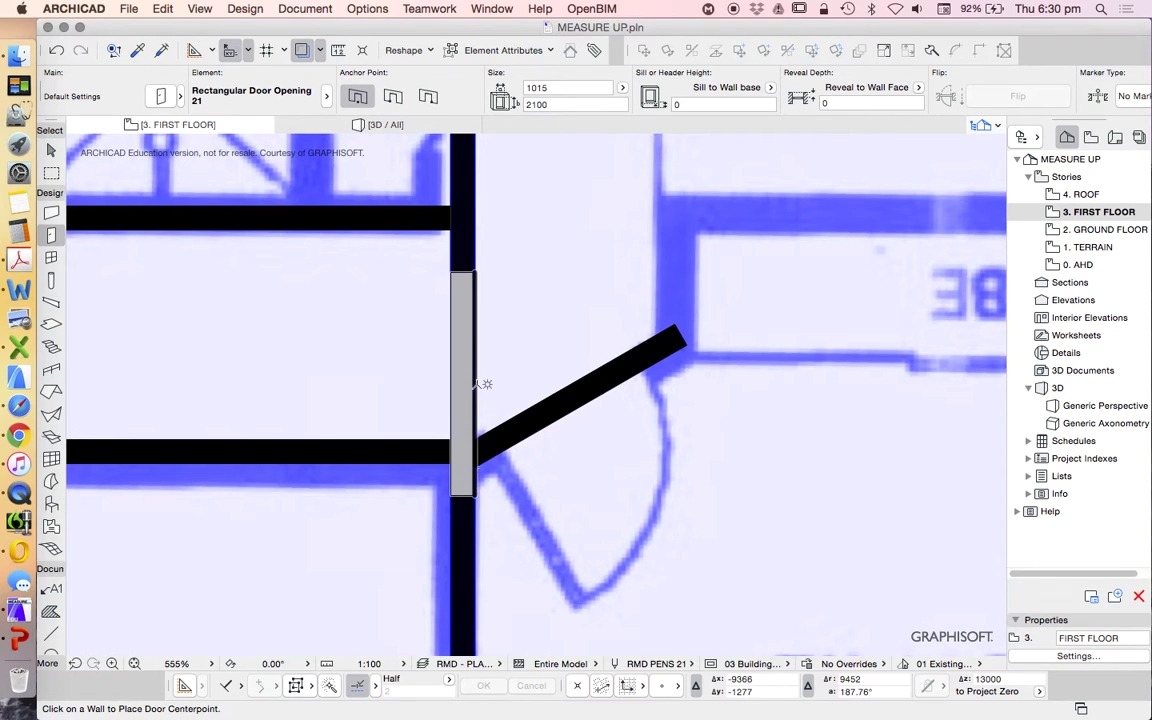
pyautogui.click(464, 383)
pyautogui.click(519, 281)
pyautogui.press('Escape')
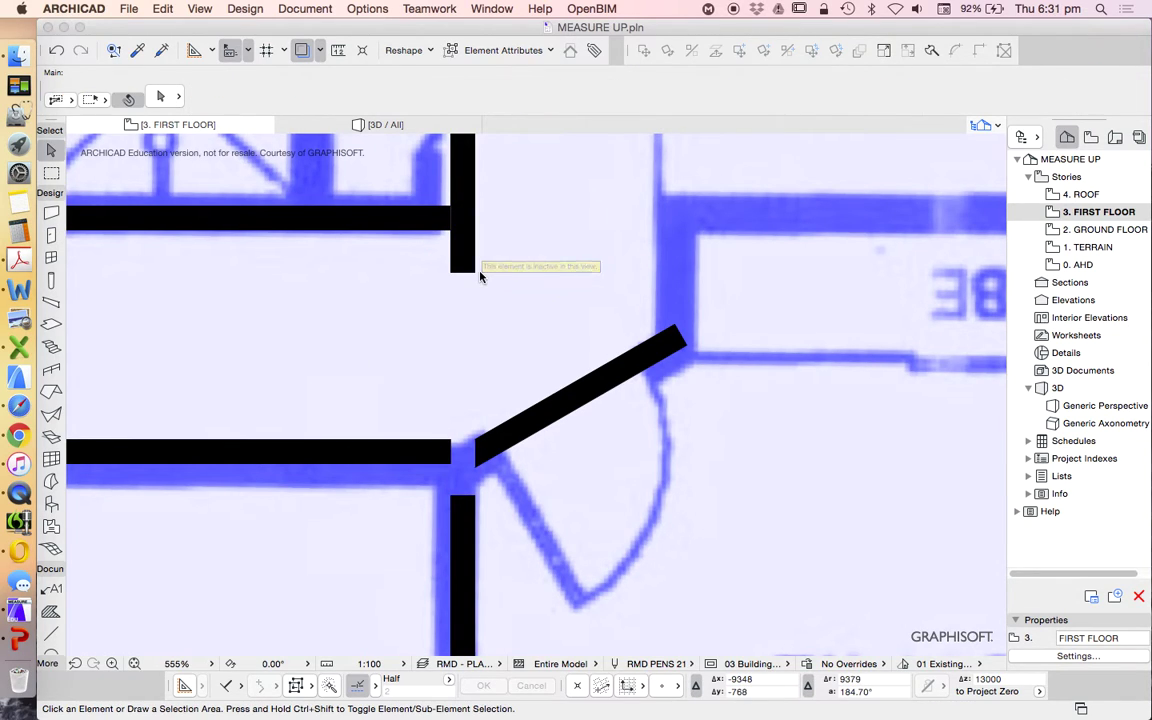
# Stretch the opening's top to the horizontal wall and its bottom to the wall junction
pyautogui.click(476, 269)
pyautogui.click(462, 229)
pyautogui.click(478, 492)
pyautogui.click(462, 443)
pyautogui.press('Escape')
pyautogui.scroll(-2, 478, 339)
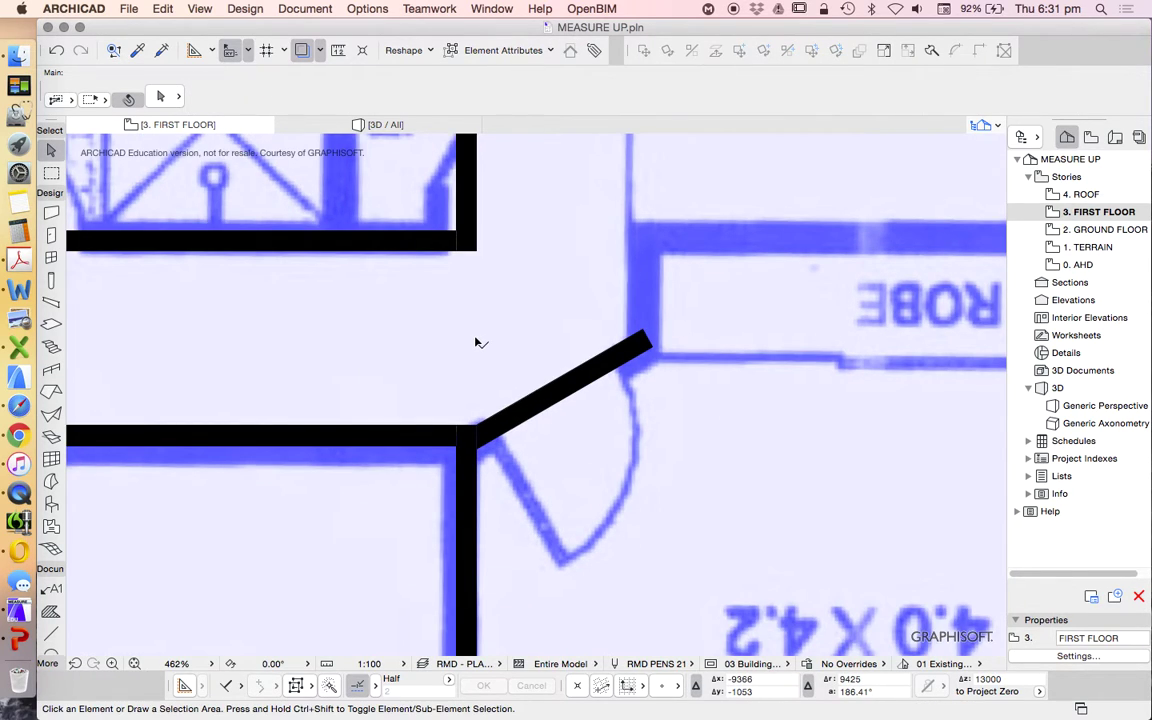
pyautogui.click(478, 339)
pyautogui.scroll(-3, 485, 343)
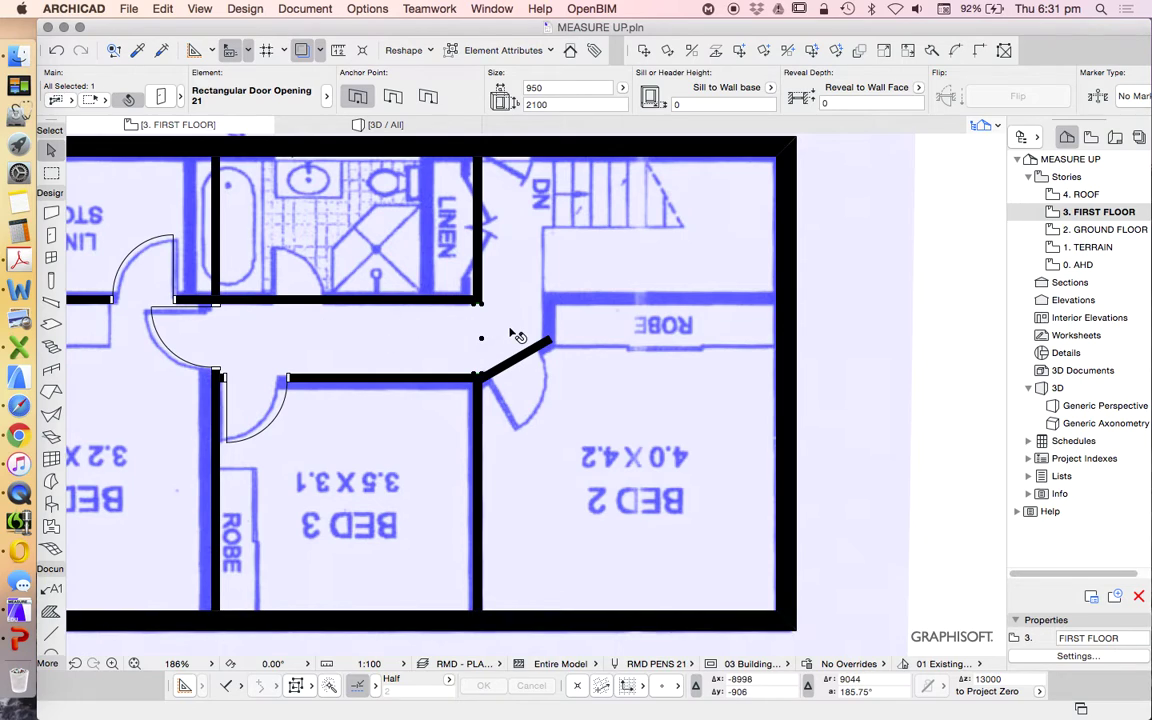
pyautogui.press('Escape')
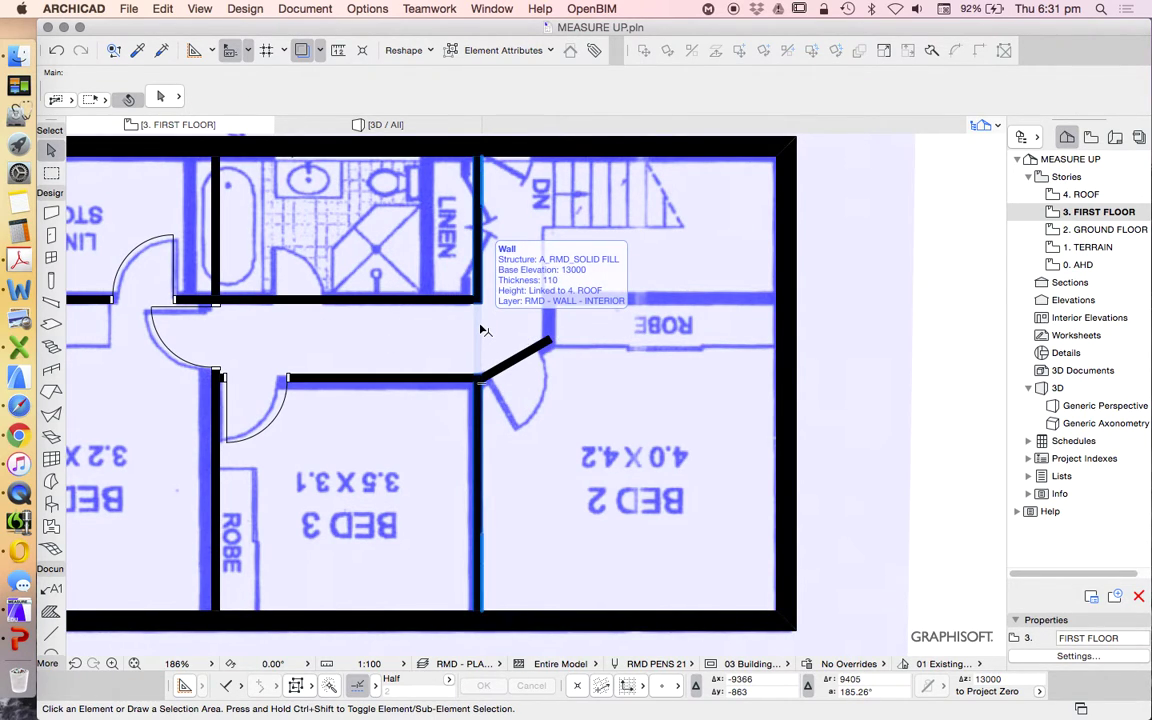
pyautogui.scroll(-2, 617, 373)
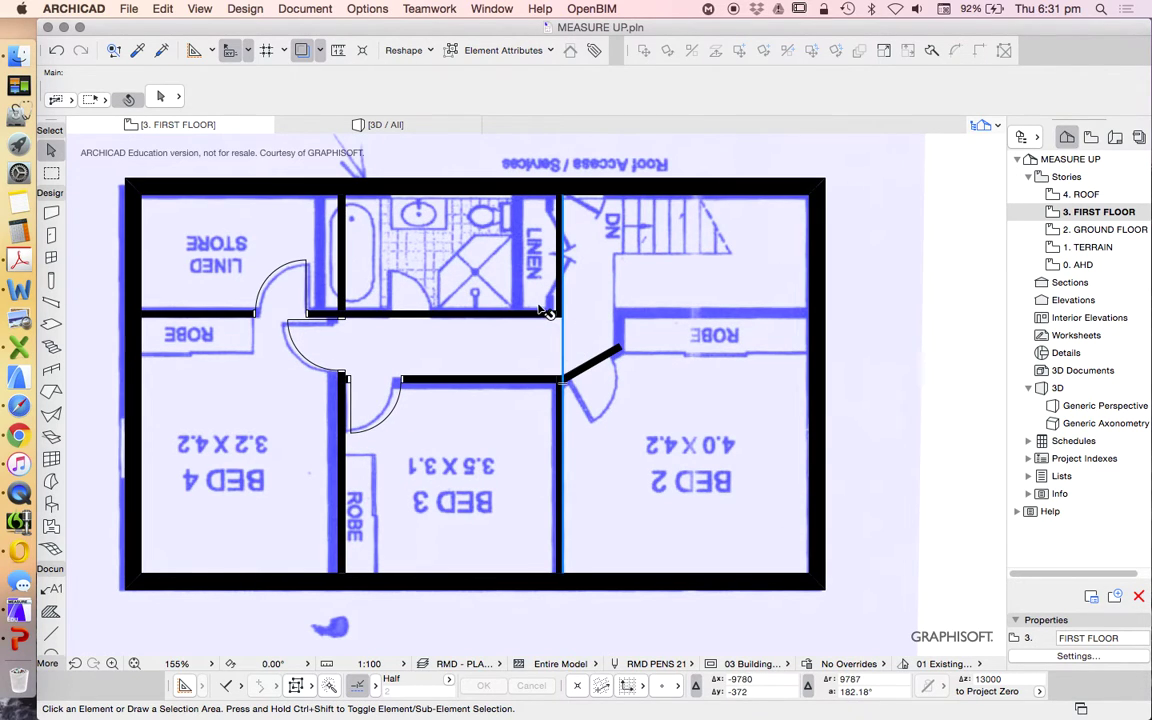
pyautogui.scroll(4, 681, 273)
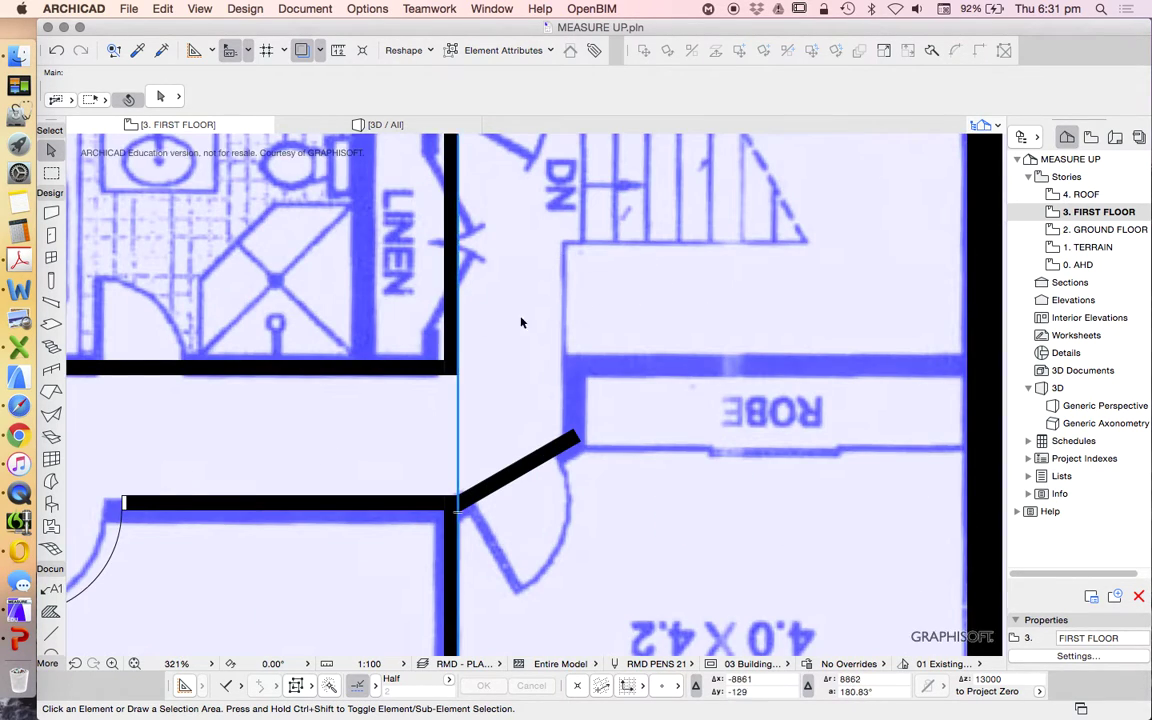
pyautogui.scroll(-1, 509, 417)
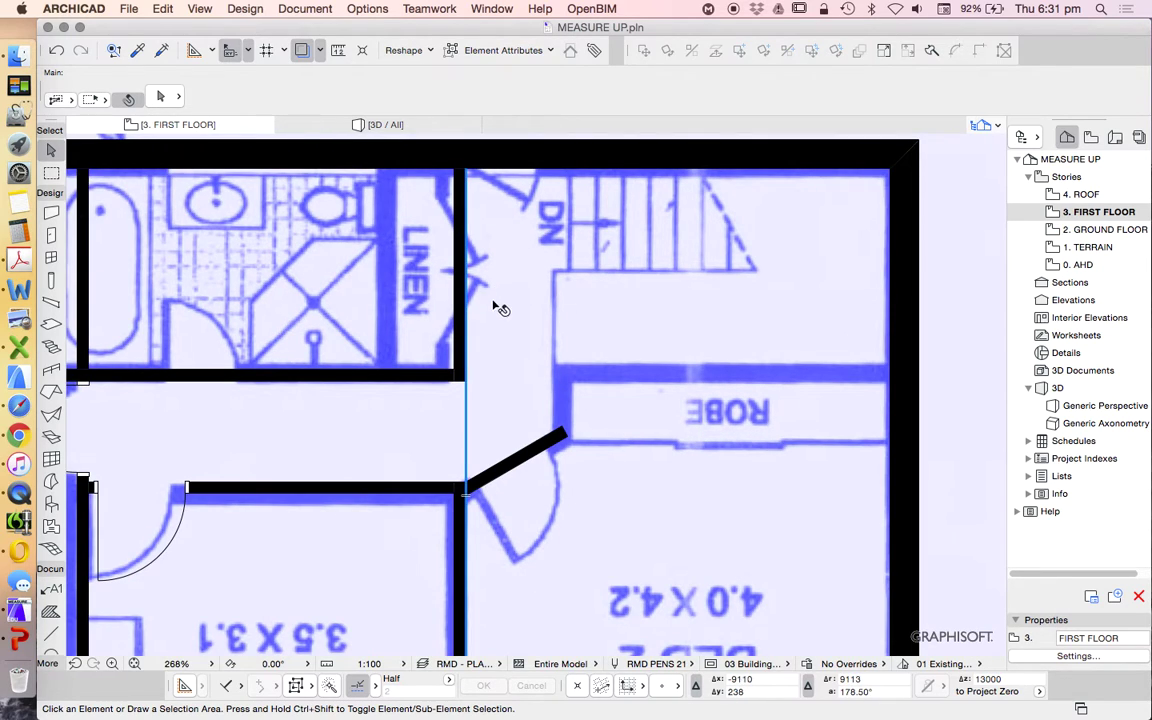
# Move the wall beside the linen cupboard 1000 to the right
pyautogui.click(465, 303)
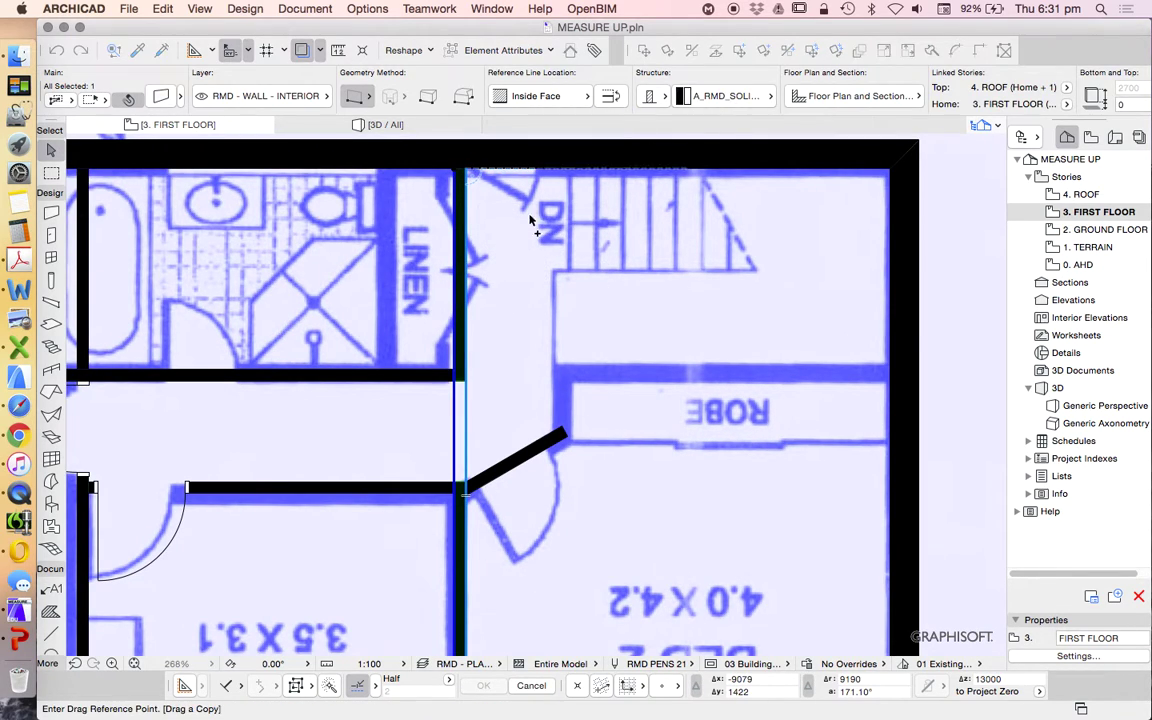
pyautogui.click(460, 293)
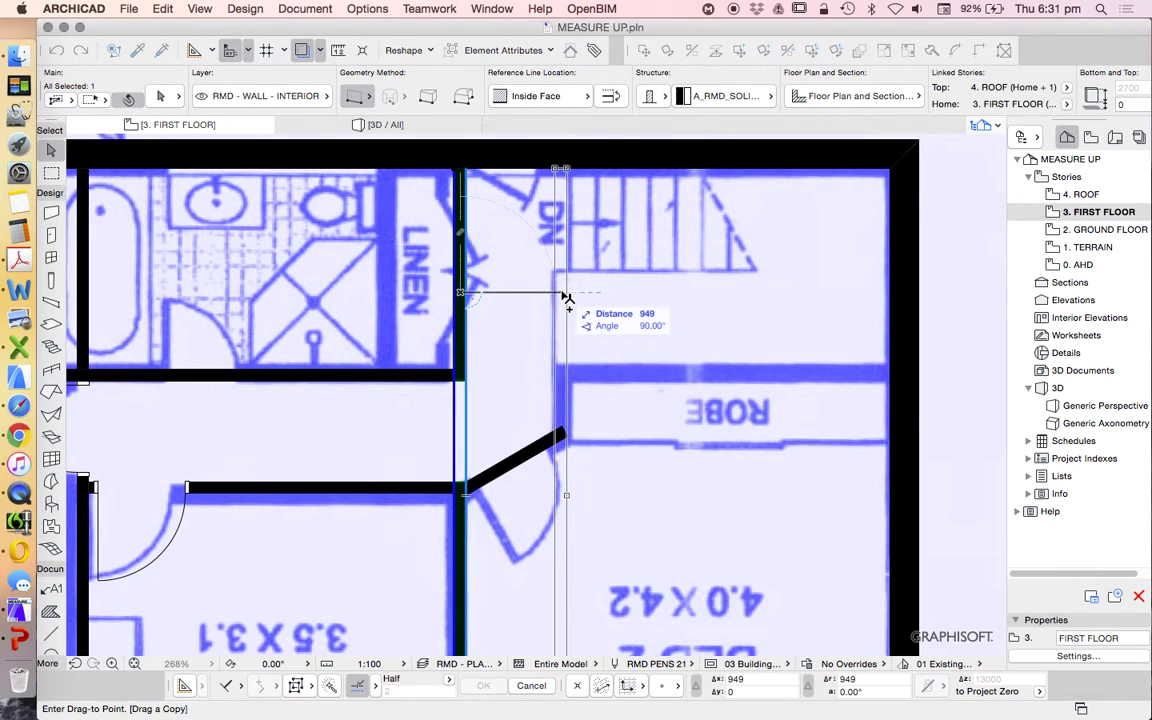
pyautogui.press('Tab')
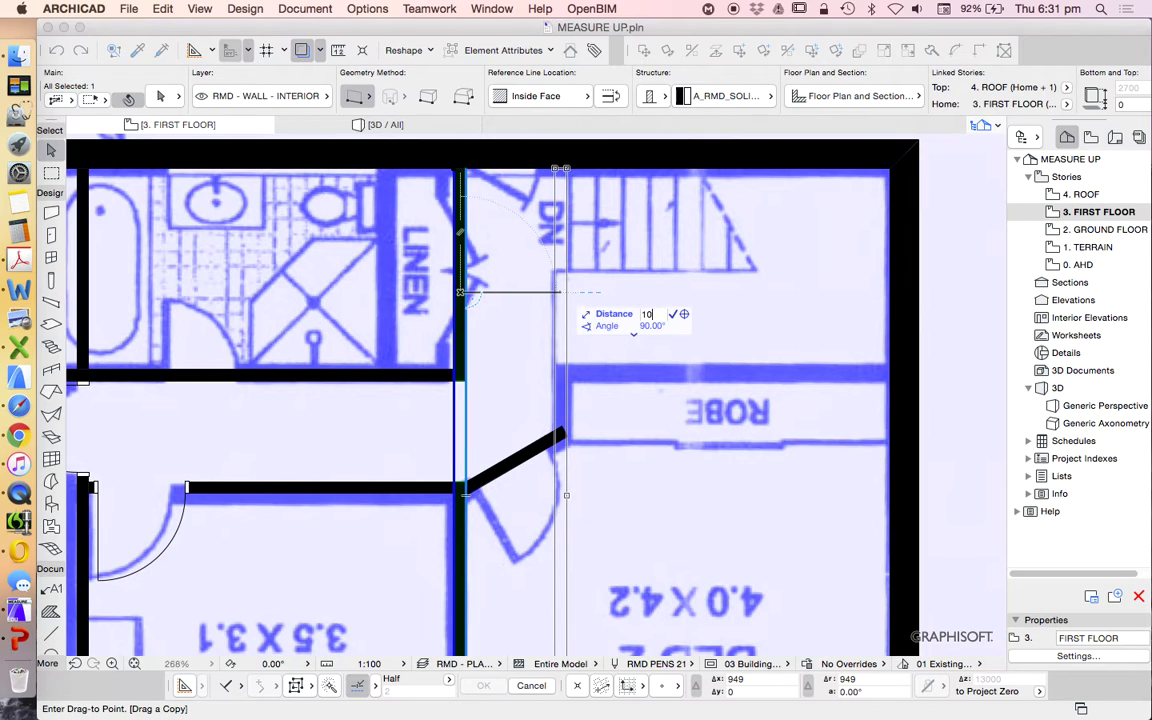
pyautogui.write('1000')
pyautogui.press('Return')
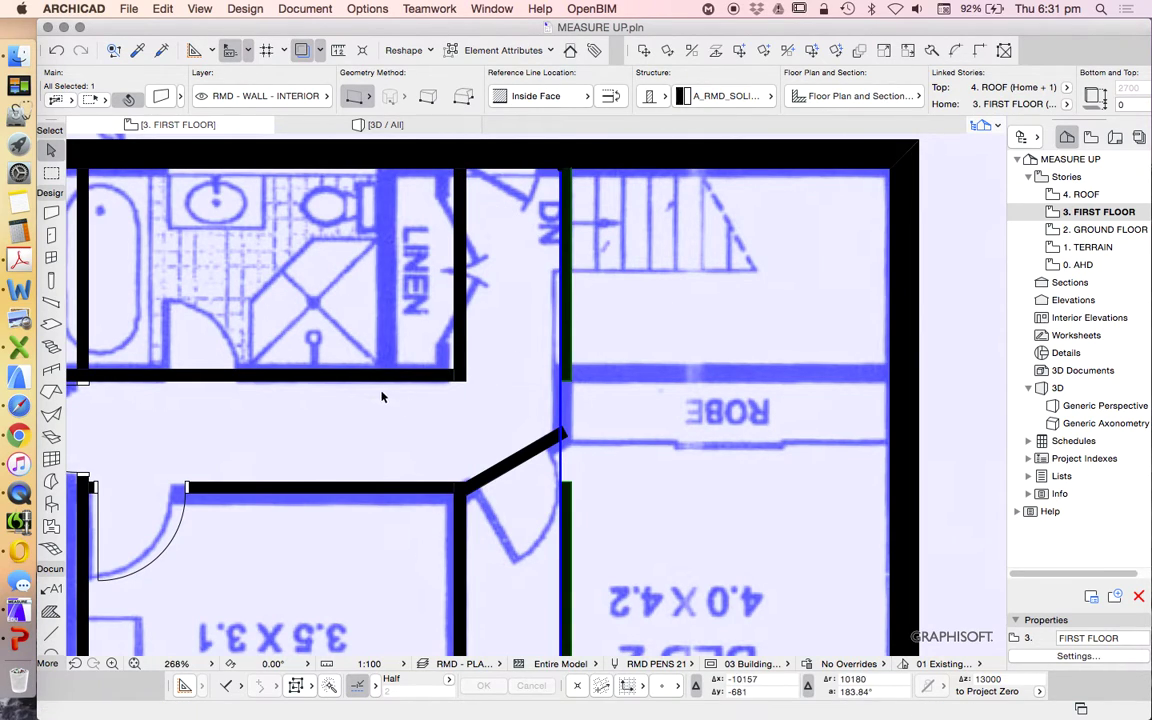
# Delete the door opening in the moved wall so it runs unbroken
pyautogui.click(572, 386)
pyautogui.press('Delete')
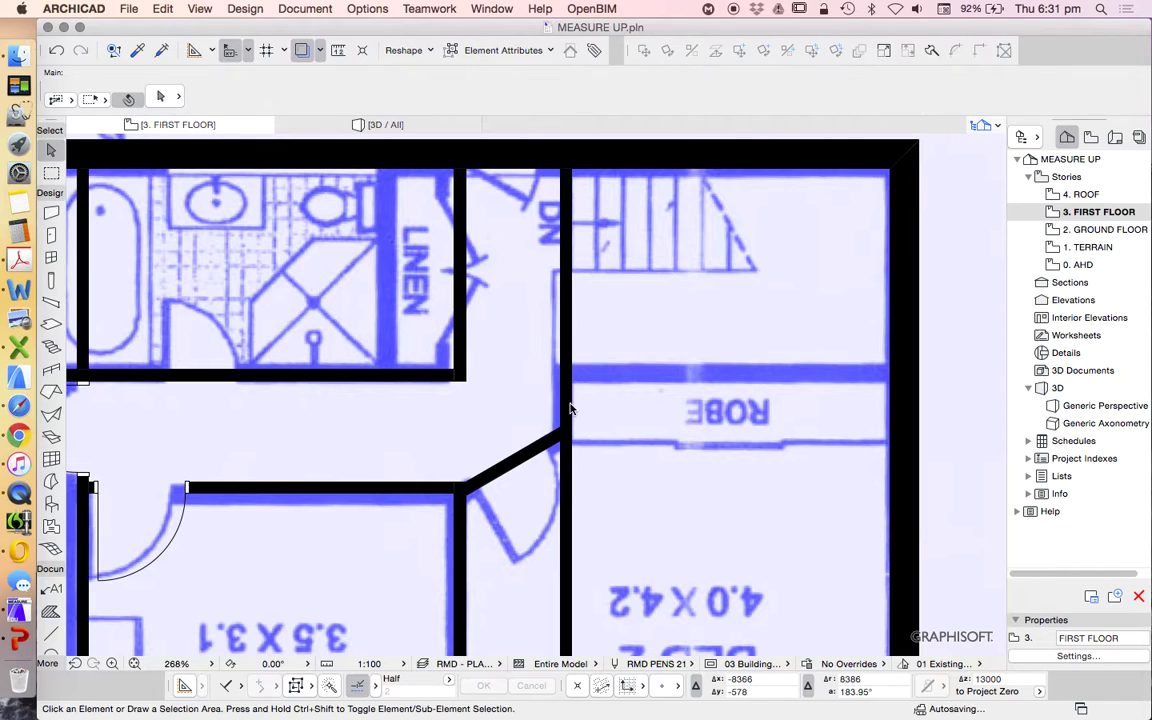
pyautogui.click(52, 634)
pyautogui.press('Escape')
pyautogui.scroll(-3, 535, 337)
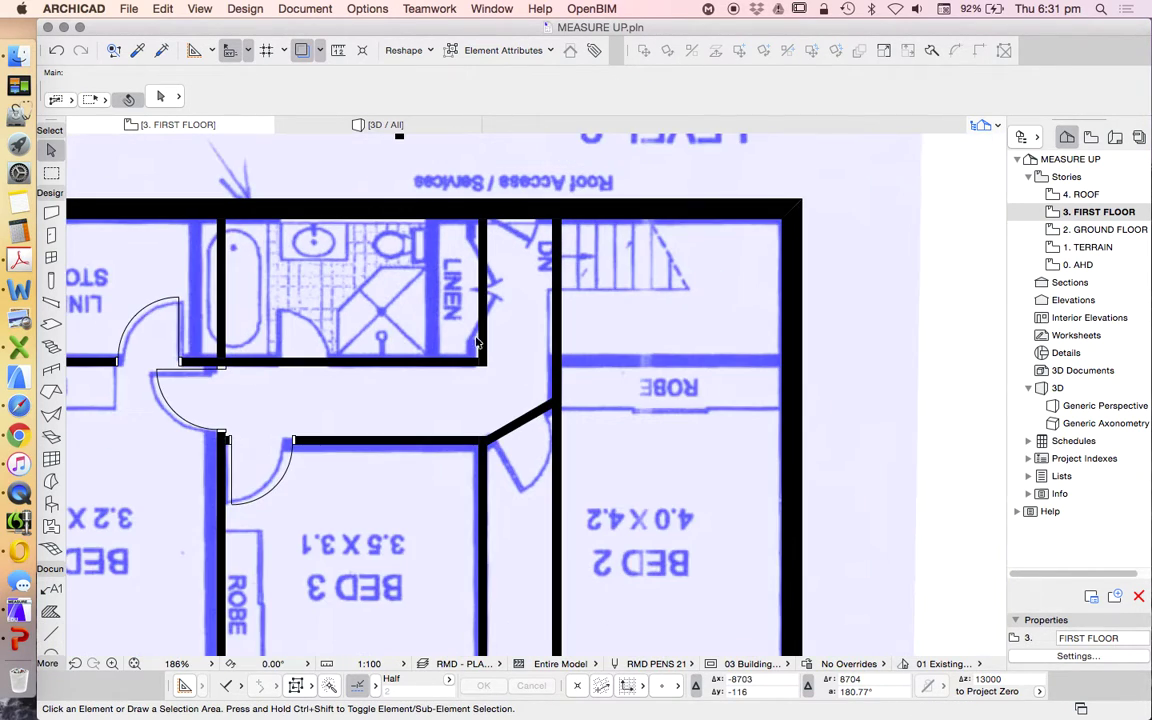
# Select the walls left of the bathroom and beside the linen cupboard and split them
pyautogui.click(218, 327)
pyautogui.scroll(3, 478, 333)
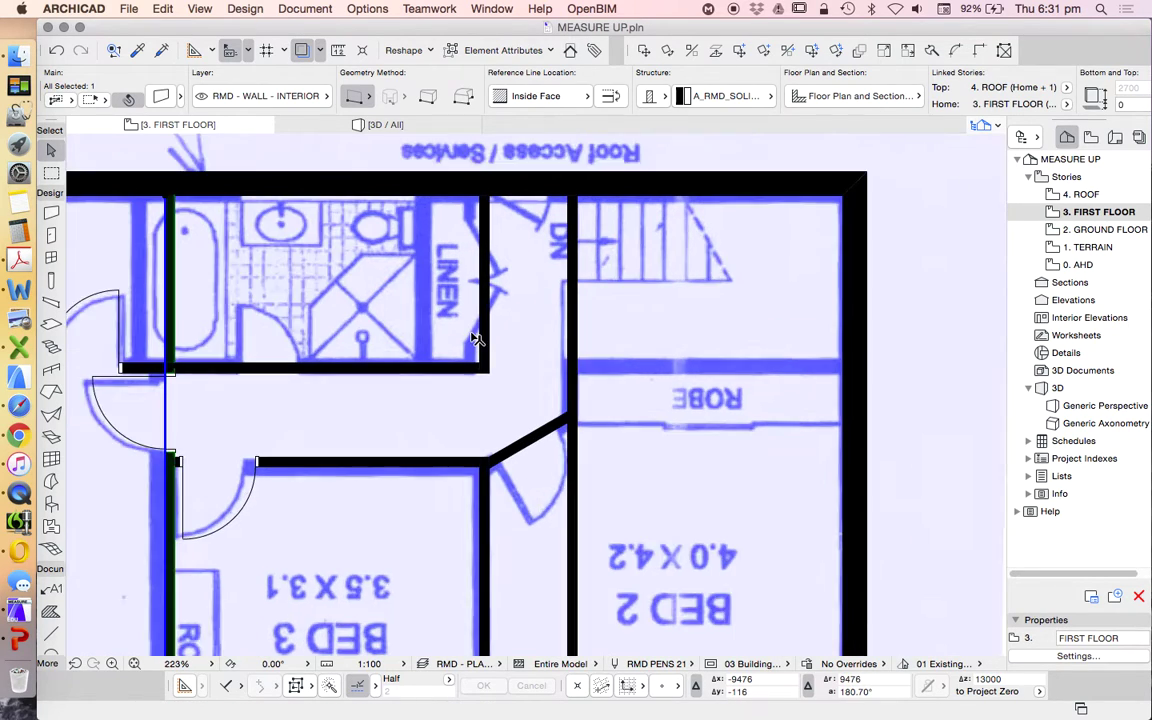
pyautogui.click(497, 340)
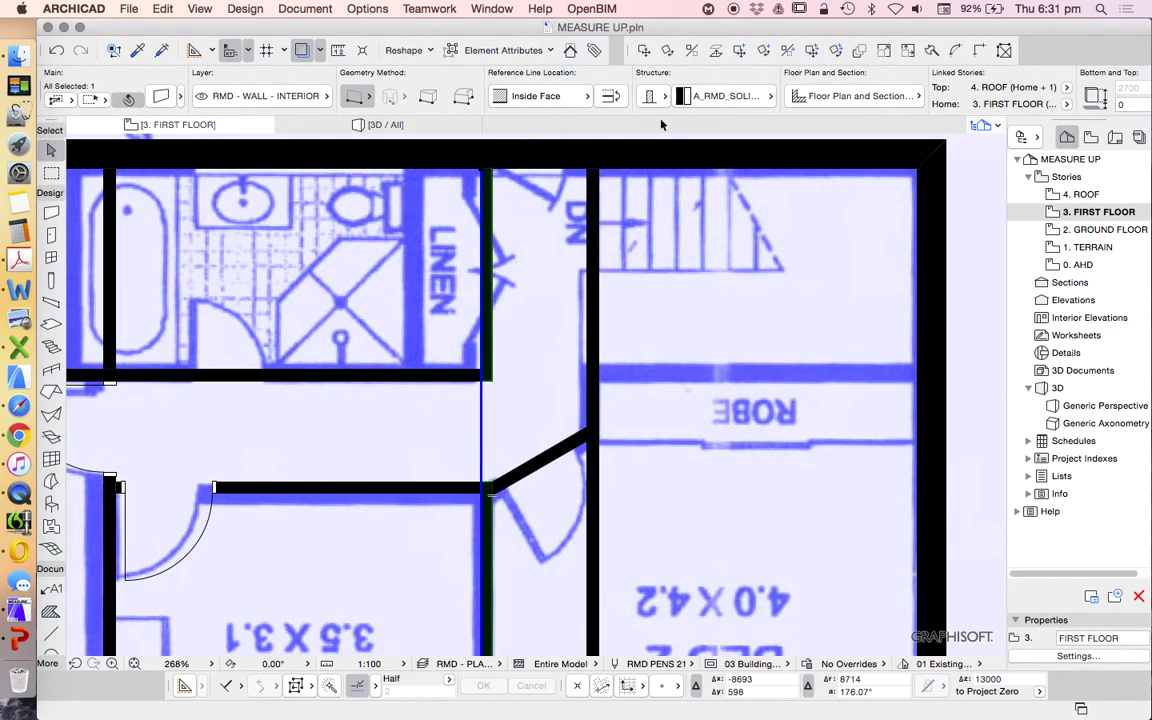
pyautogui.click(838, 50)
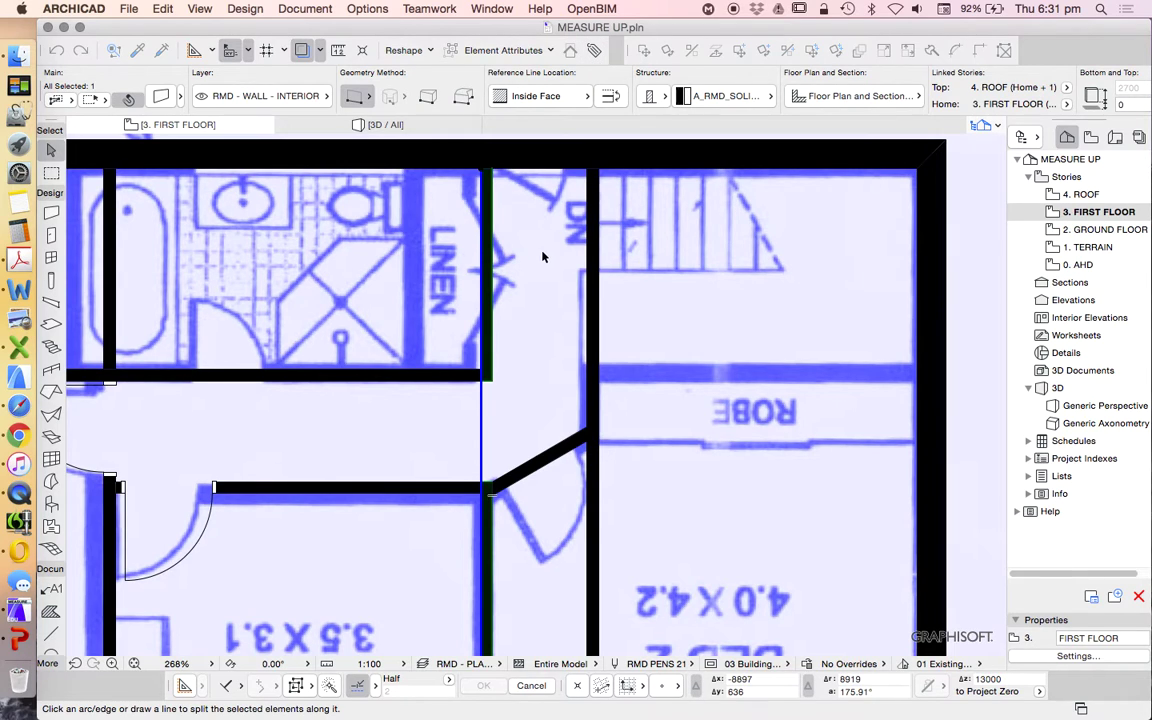
pyautogui.scroll(2, 487, 292)
pyautogui.scroll(1, 487, 292)
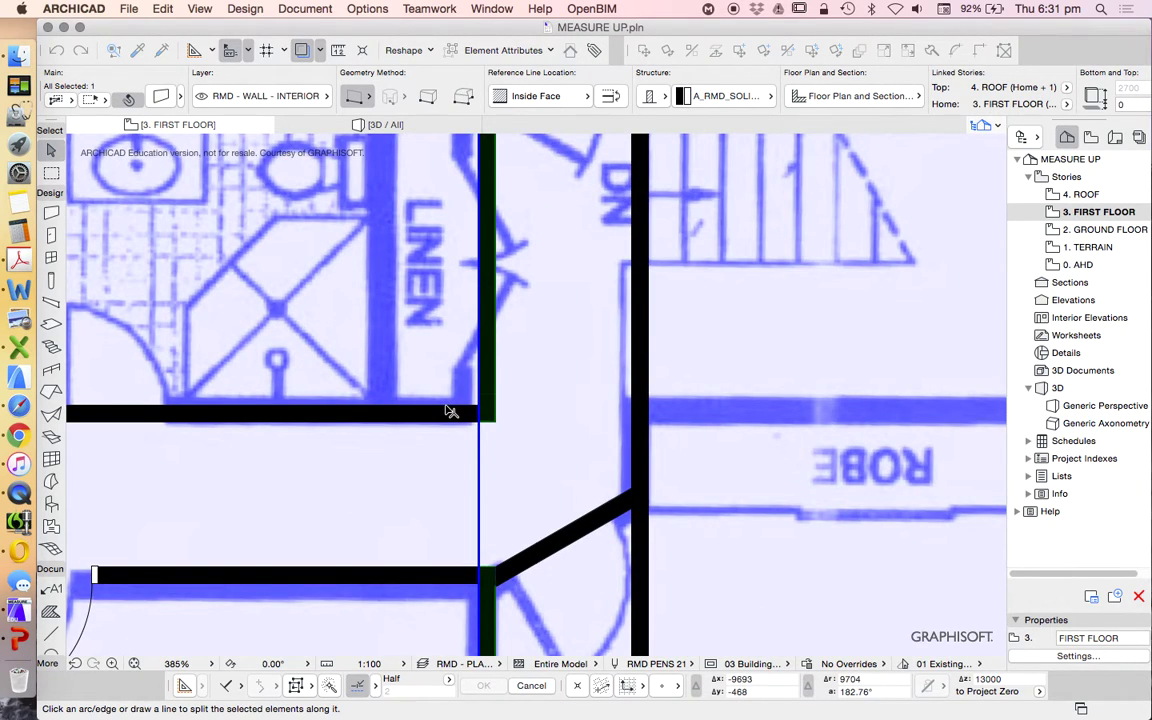
pyautogui.scroll(-2, 520, 285)
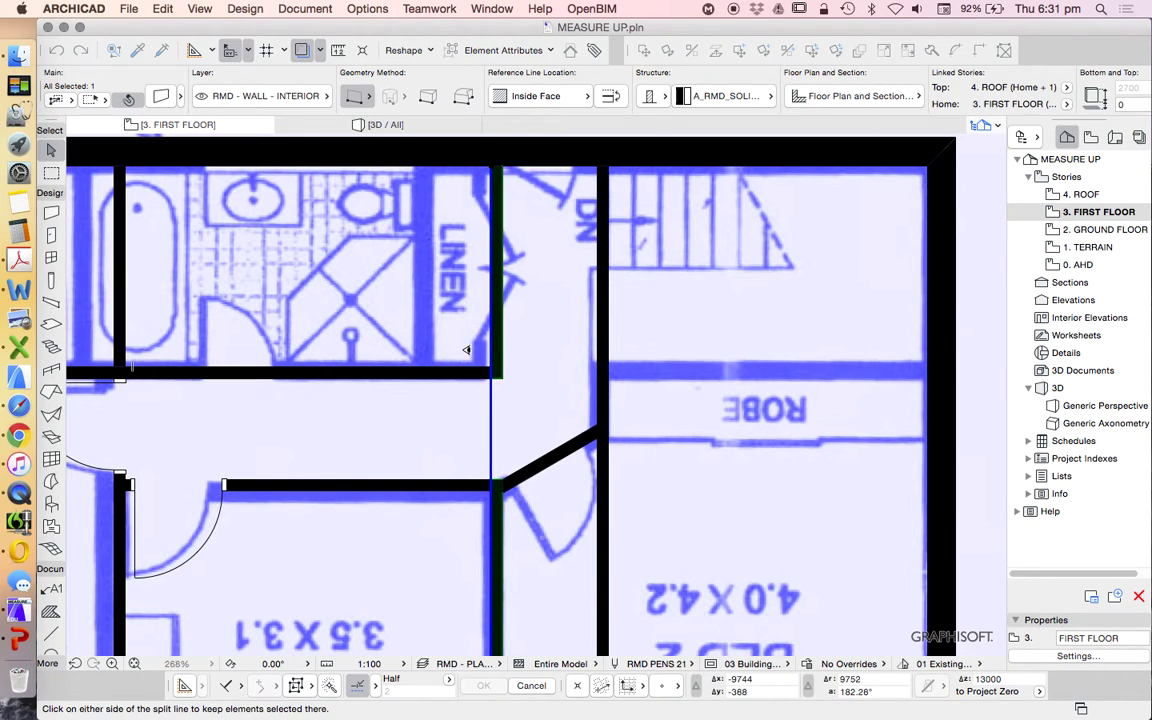
pyautogui.scroll(3, 465, 342)
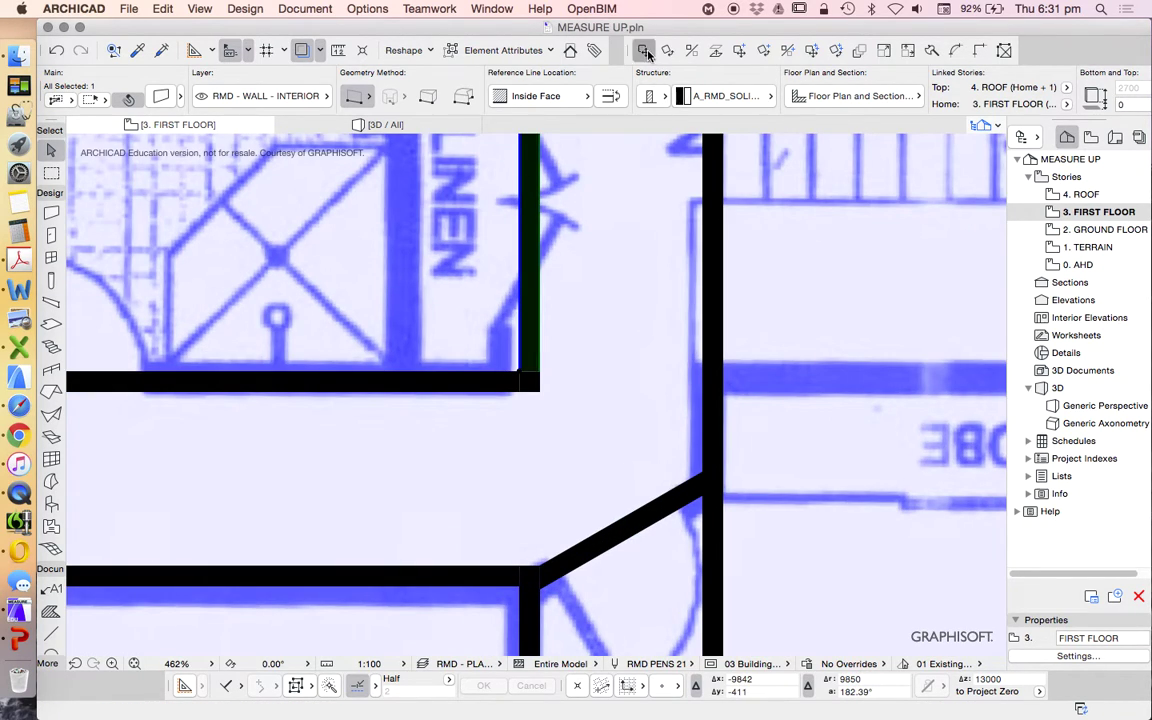
# Move the linen-cupboard wall 150 to the left
pyautogui.press('super+d')
pyautogui.click(573, 231)
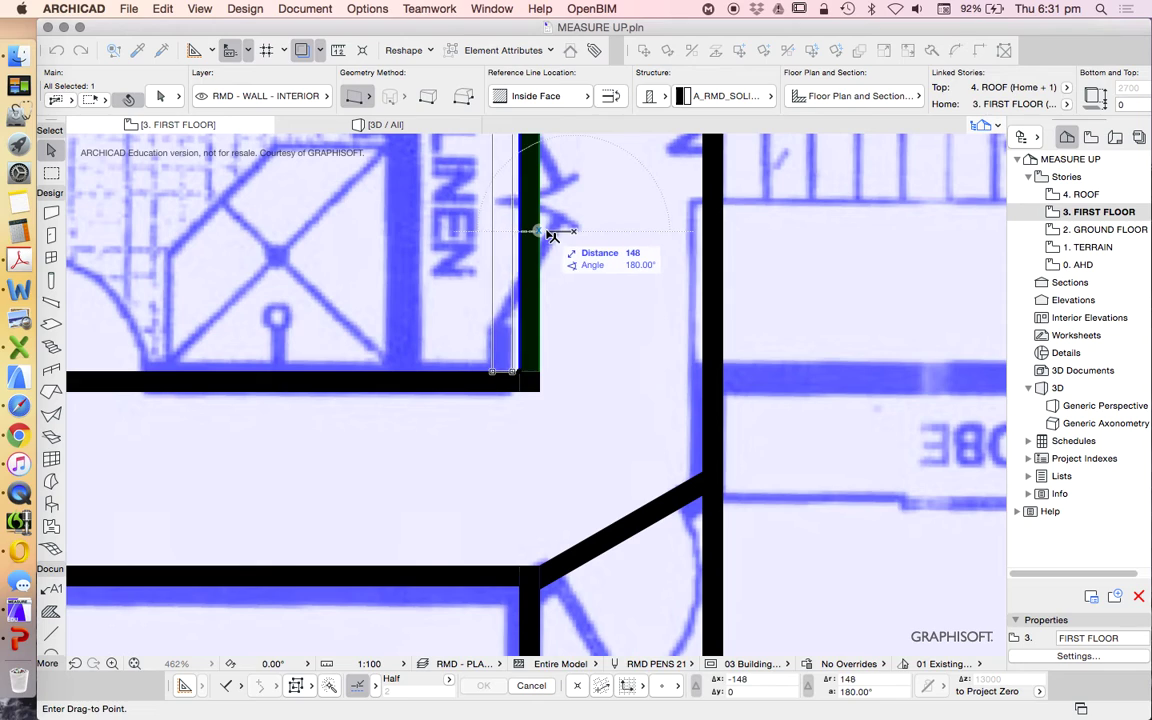
pyautogui.press('Tab')
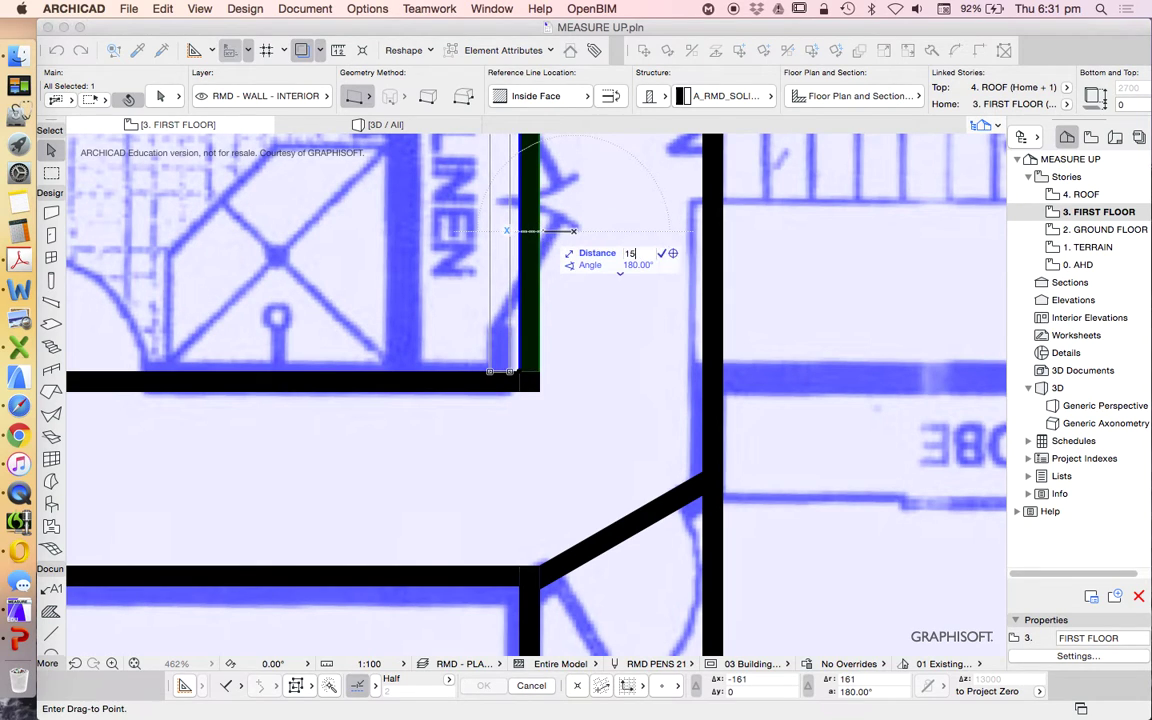
pyautogui.write('150')
pyautogui.press('Return')
pyautogui.scroll(-6, 596, 334)
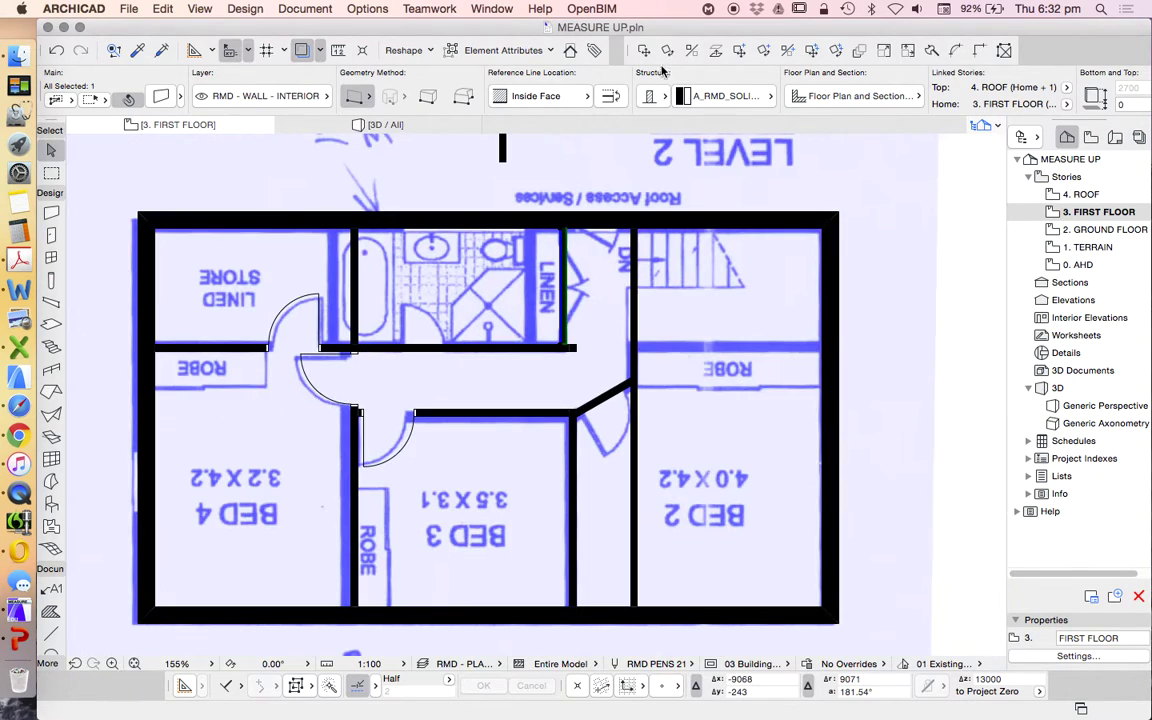
# Move the linen-cupboard wall a further 800 to the left
pyautogui.click(742, 51)
pyautogui.scroll(5, 568, 270)
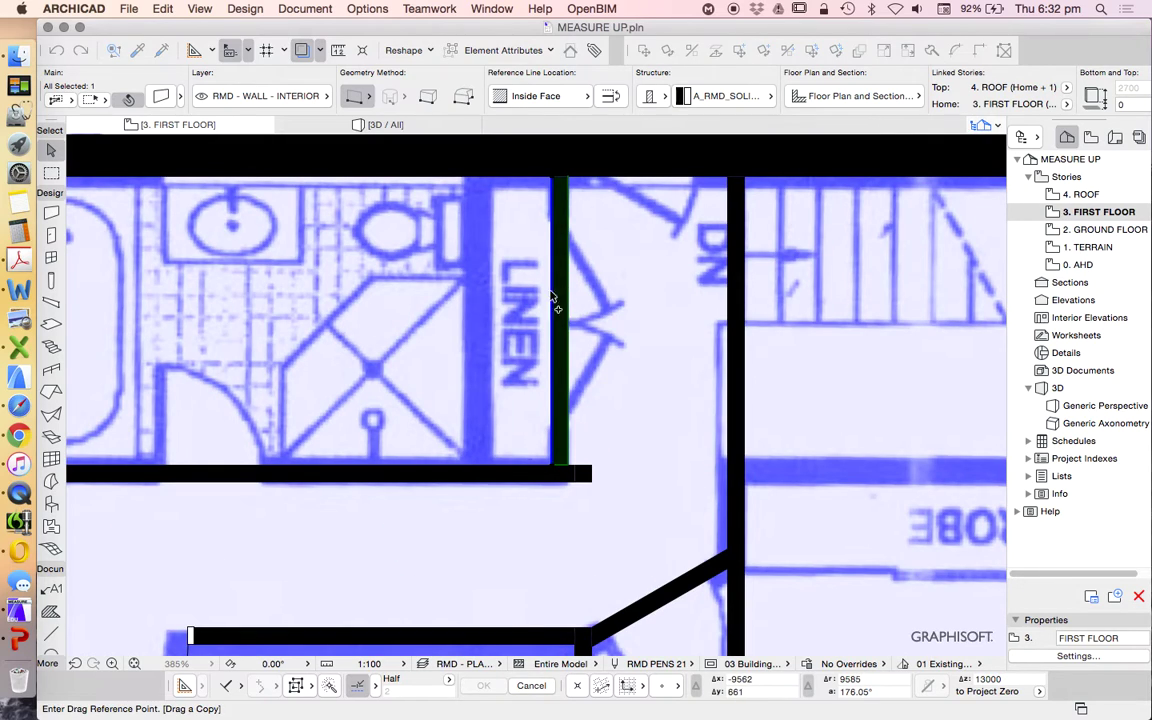
pyautogui.click(565, 296)
pyautogui.press('Tab')
pyautogui.press('Return')
pyautogui.scroll(-5, 476, 296)
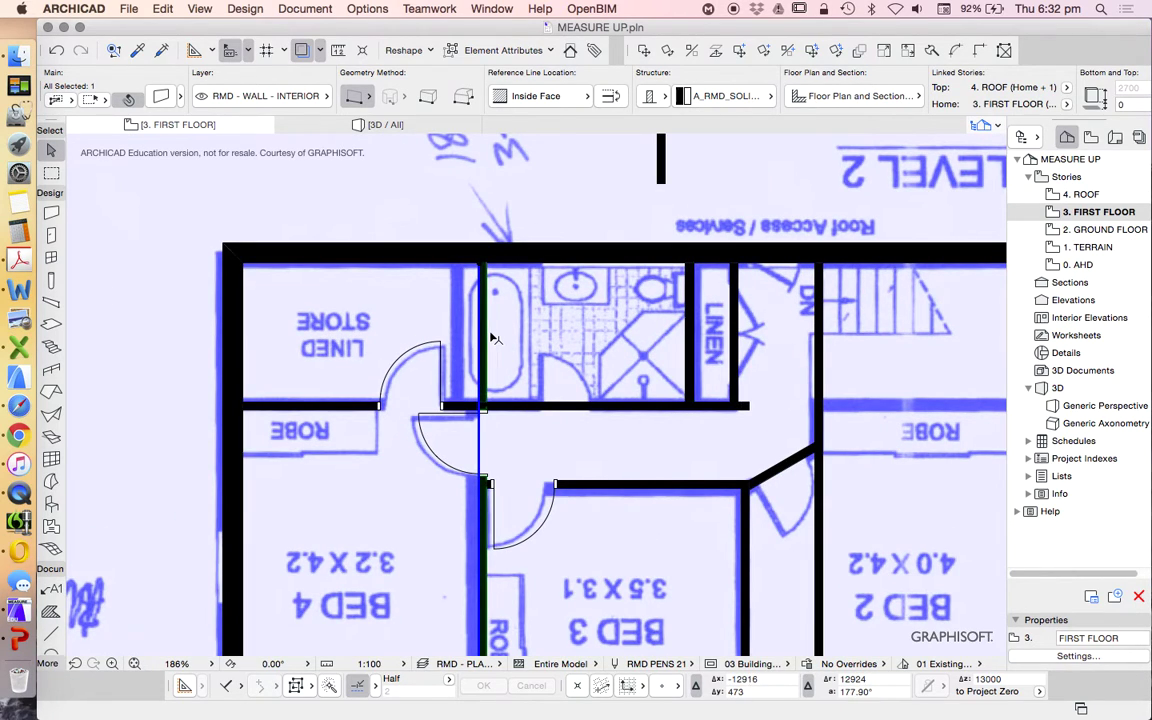
# Split the wall at the bathroom edge and move that piece 350 to the left
pyautogui.click(931, 51)
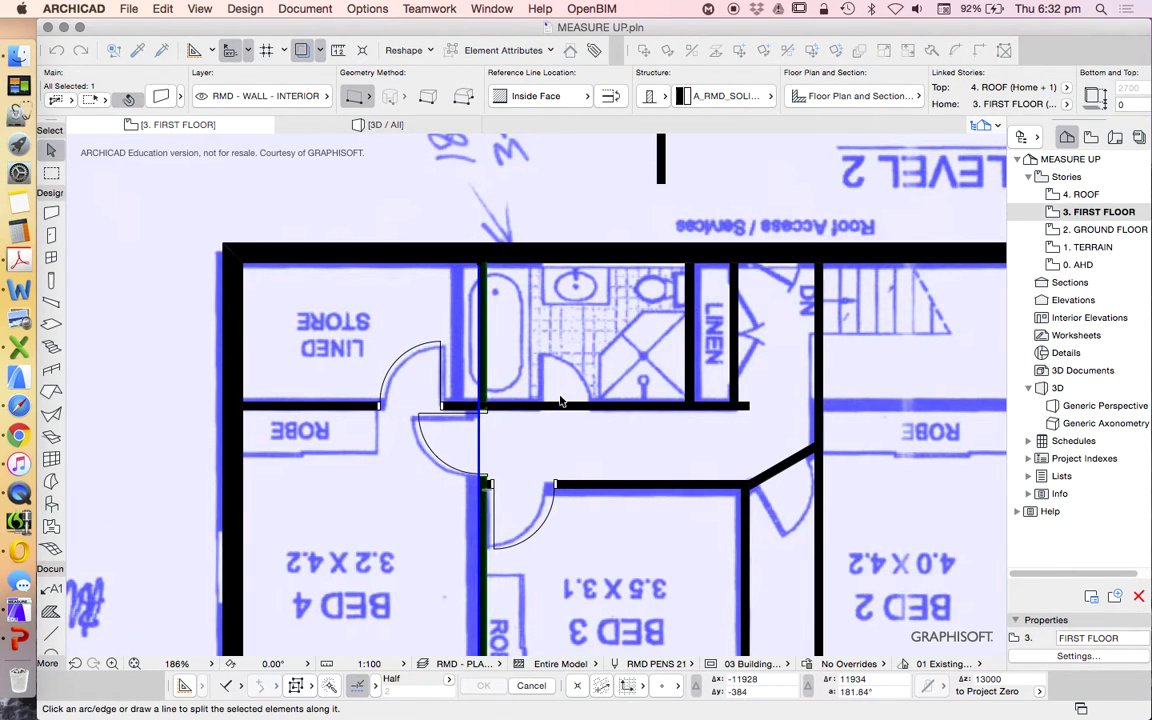
pyautogui.click(481, 470)
pyautogui.click(553, 481)
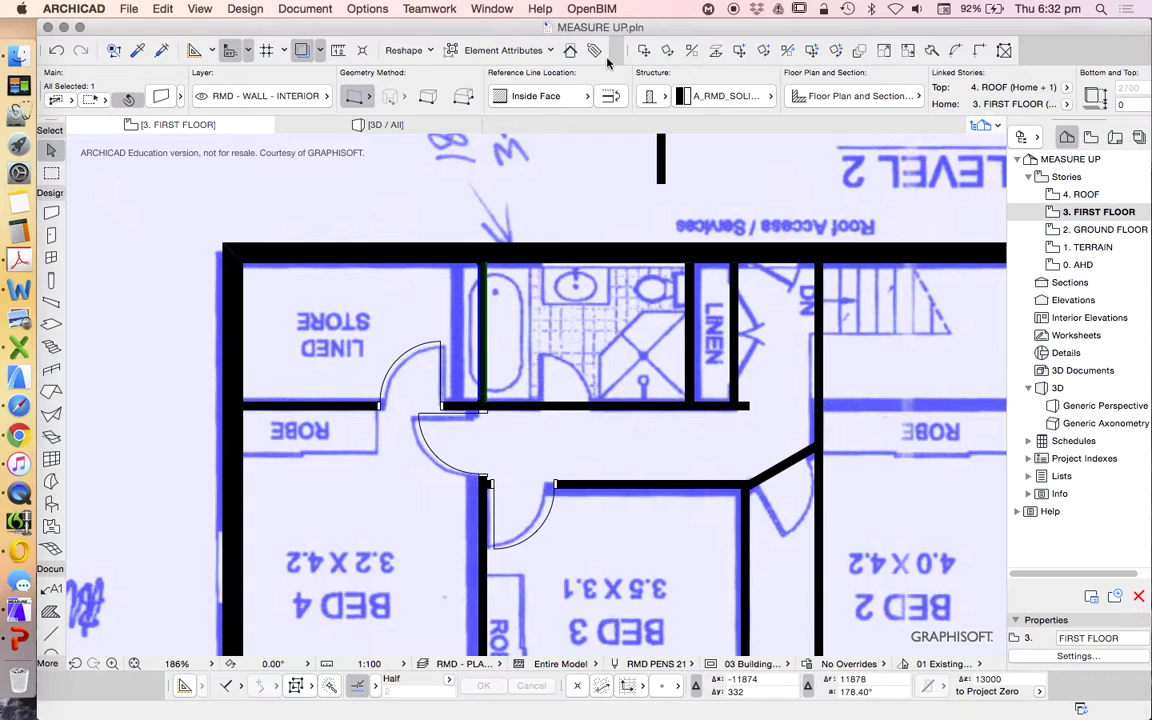
pyautogui.click(642, 51)
pyautogui.click(578, 370)
pyautogui.press('Tab')
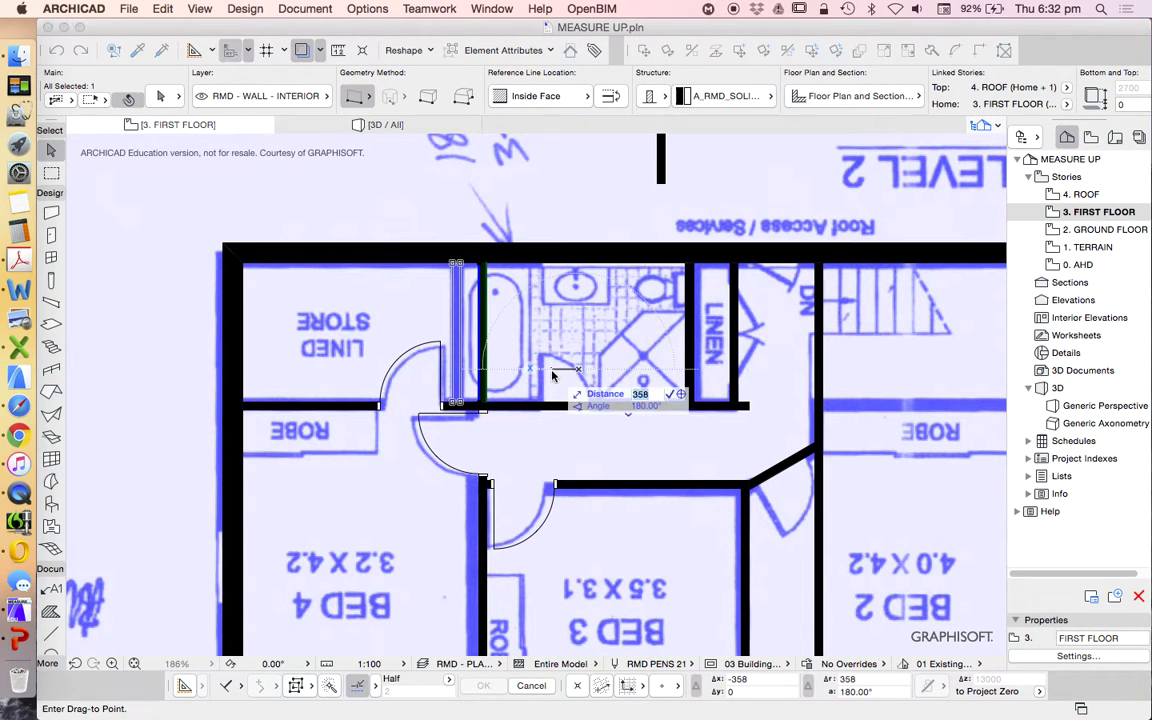
pyautogui.write('350')
pyautogui.press('Return')
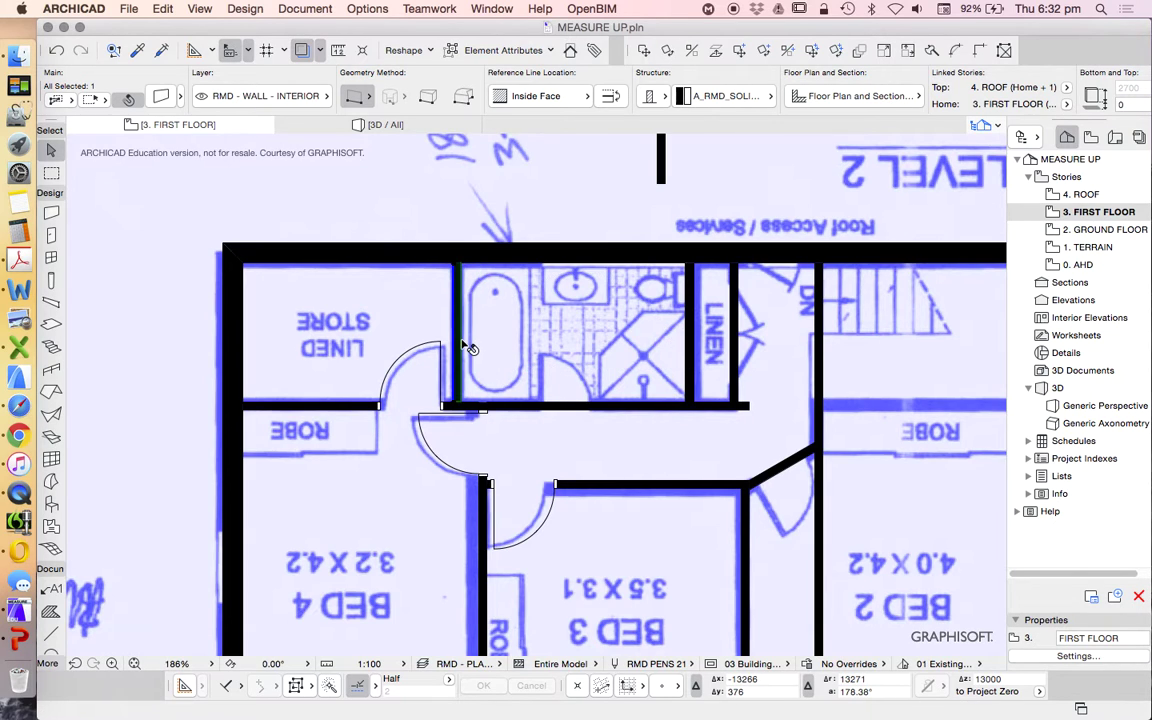
pyautogui.scroll(-5, 480, 380)
pyautogui.press('Escape')
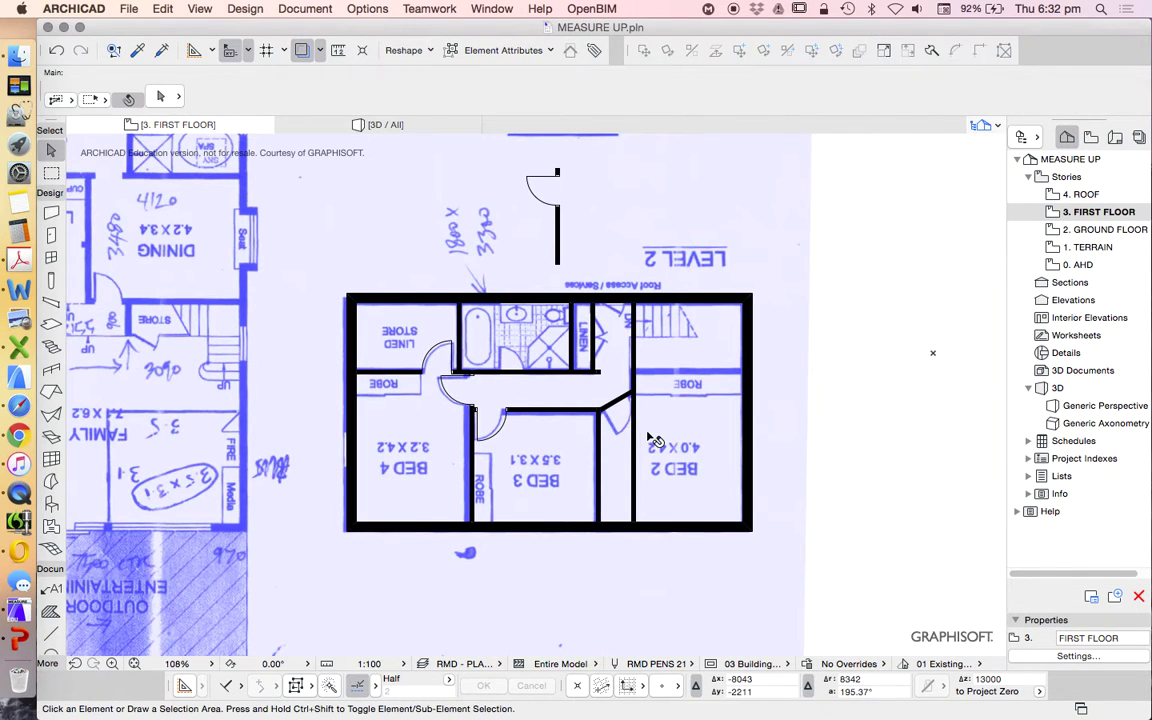
pyautogui.scroll(5, 632, 433)
# Turn off Trace to hide the sketch, leaving only black walls and openings
pyautogui.scroll(-4, 620, 340)
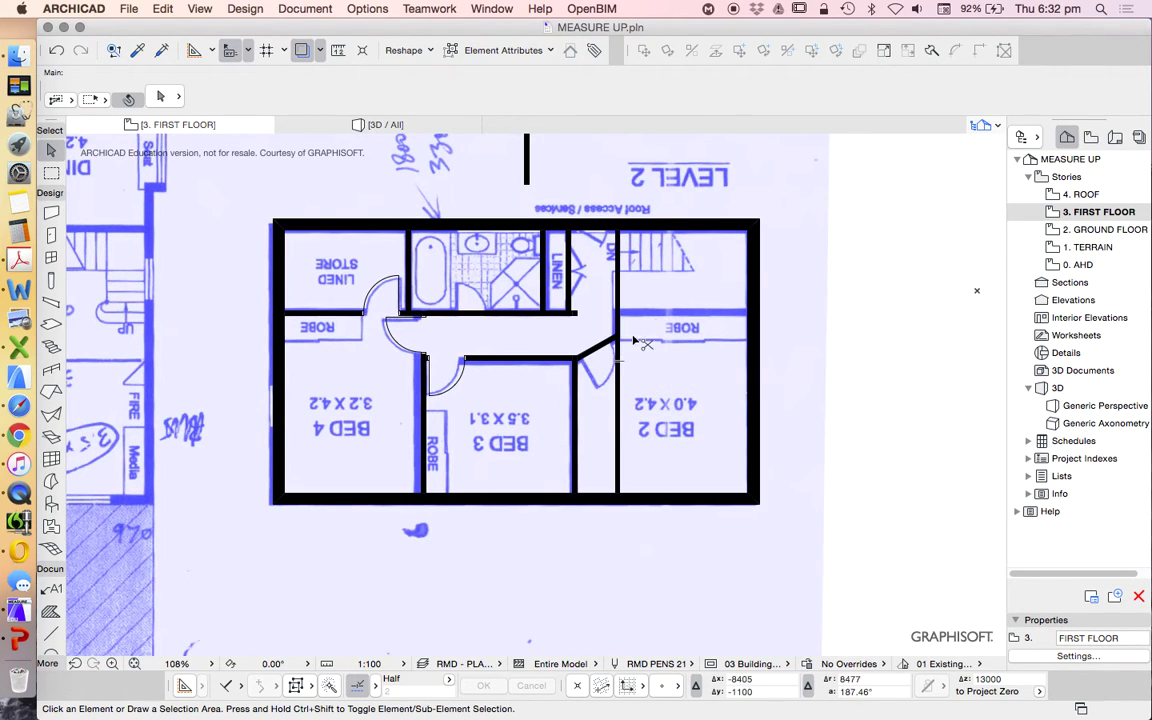
pyautogui.scroll(8, 625, 345)
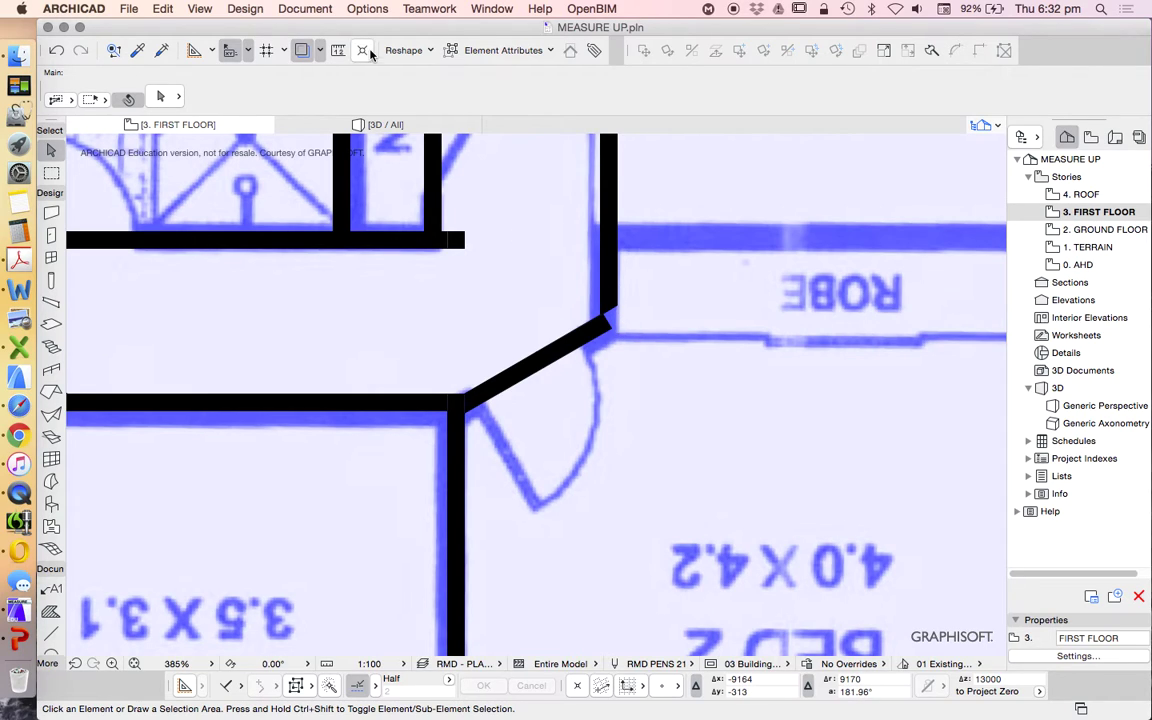
pyautogui.click(301, 50)
pyautogui.scroll(-4, 622, 410)
pyautogui.scroll(2, 555, 396)
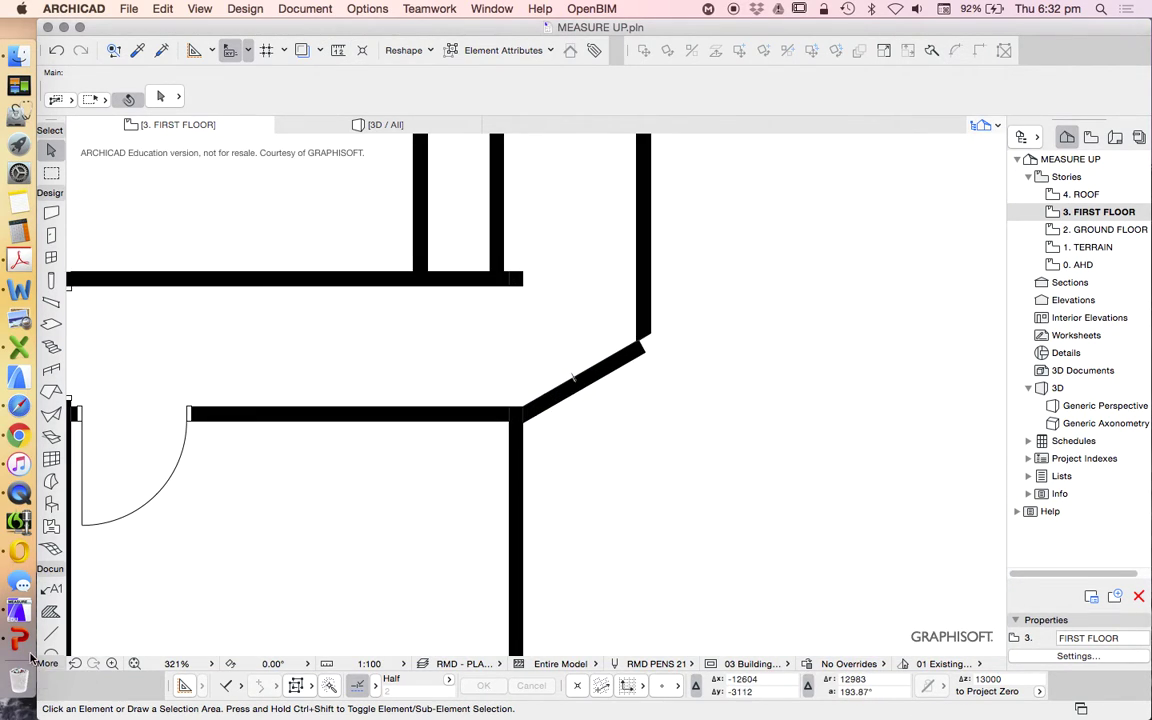
# Draw a drafting line along the angled corridor wall, end to end
pyautogui.click(51, 633)
pyautogui.scroll(4, 748, 391)
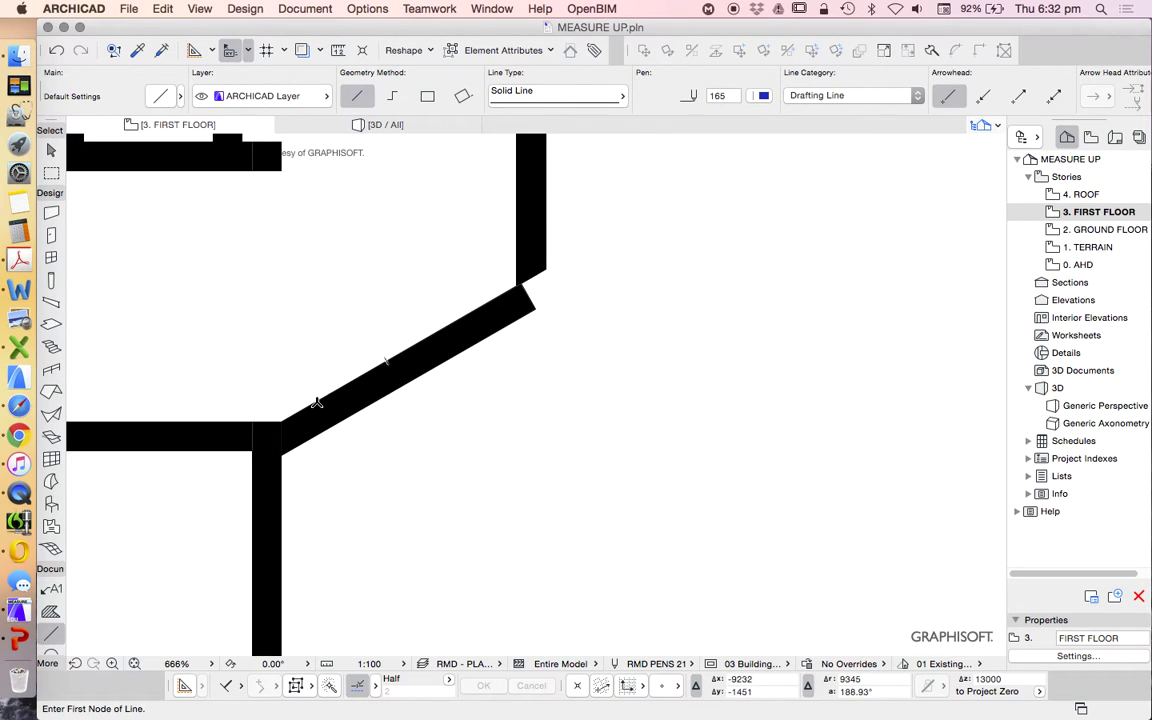
pyautogui.click(316, 402)
pyautogui.click(516, 290)
pyautogui.scroll(-6, 542, 417)
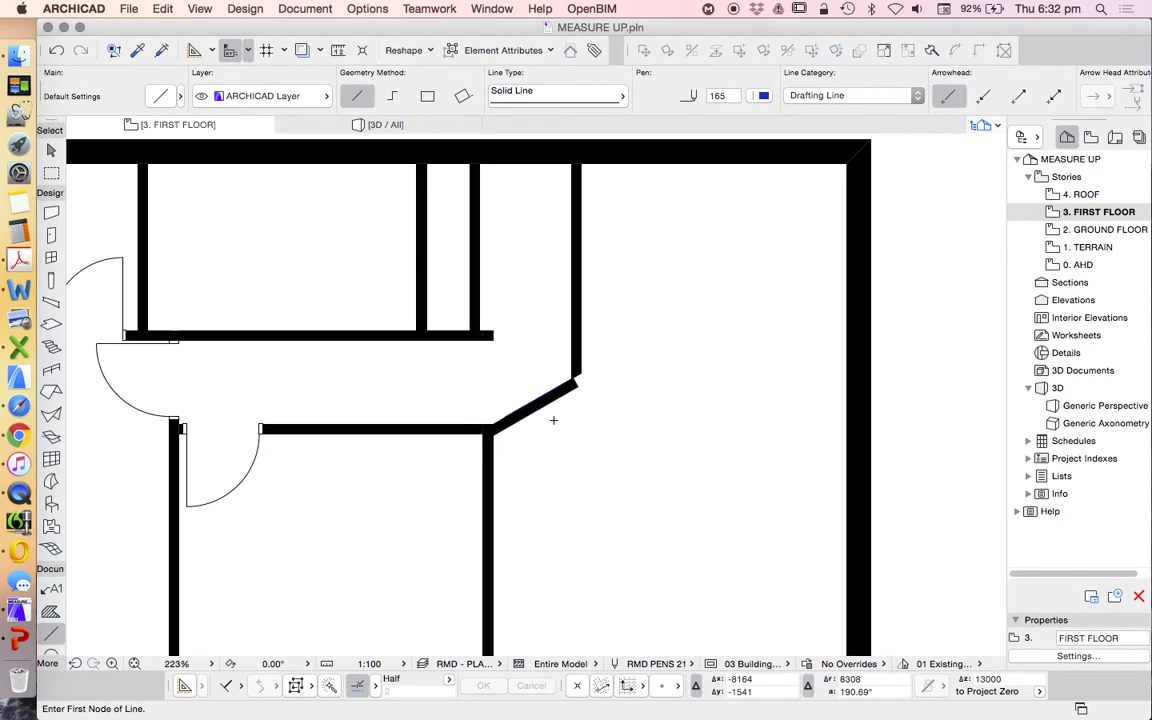
pyautogui.scroll(3, 542, 417)
# Select the corridor, angled and vertical walls and the new line to check their joins
pyautogui.press('Escape')
pyautogui.click(419, 449)
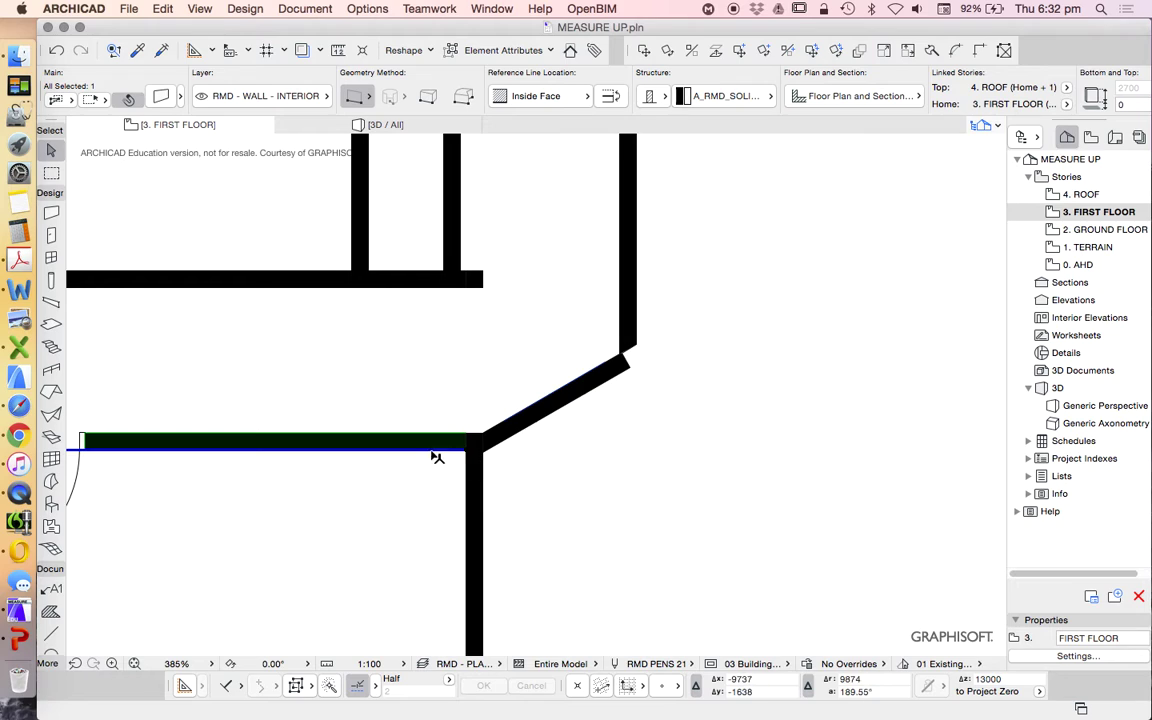
pyautogui.click(539, 421)
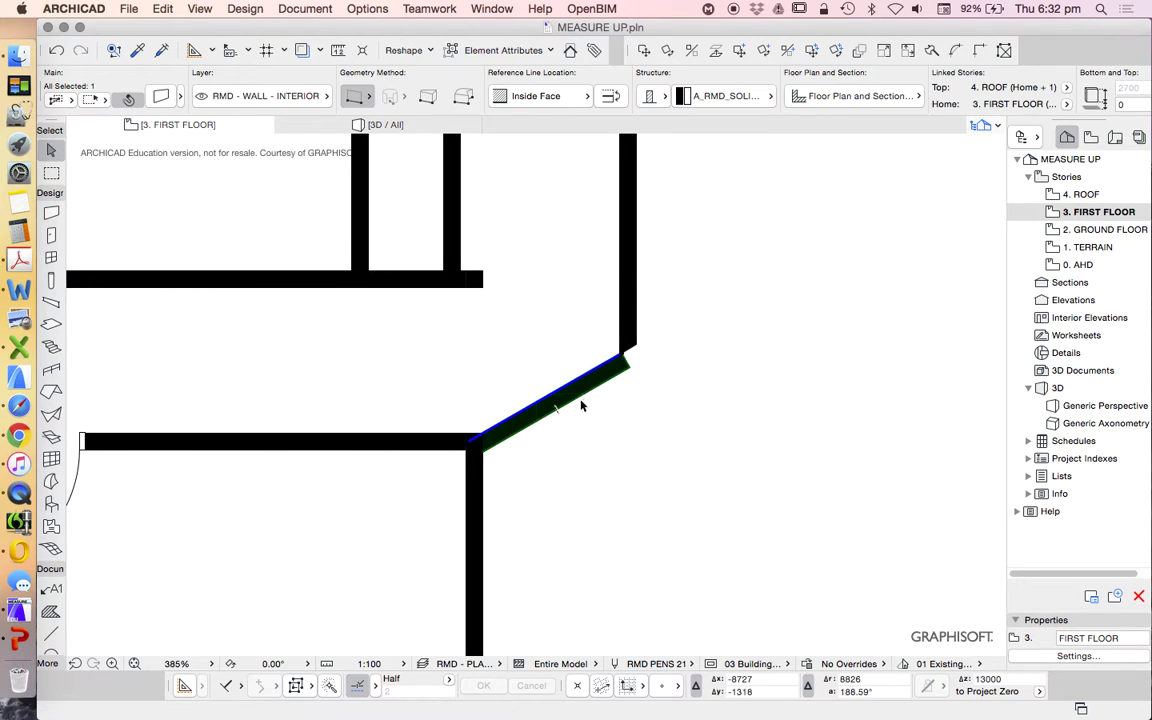
pyautogui.click(636, 304)
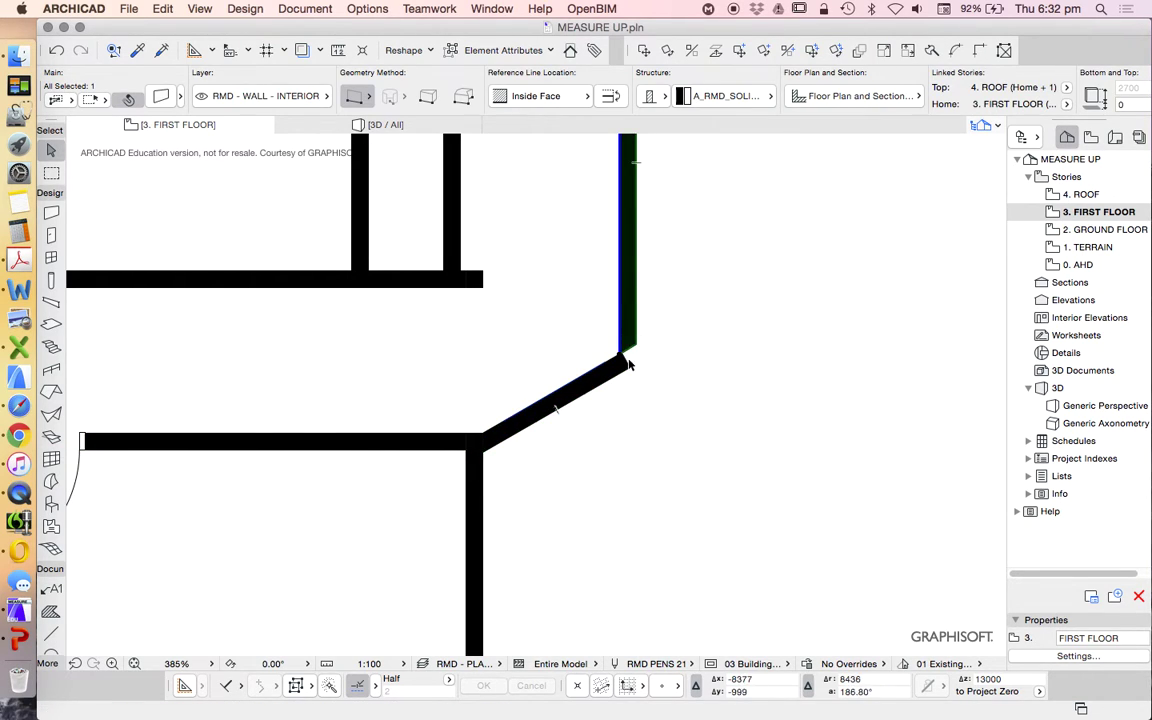
pyautogui.click(627, 369)
pyautogui.keyDown('shift'); pyautogui.click(638, 346); pyautogui.keyUp('shift')
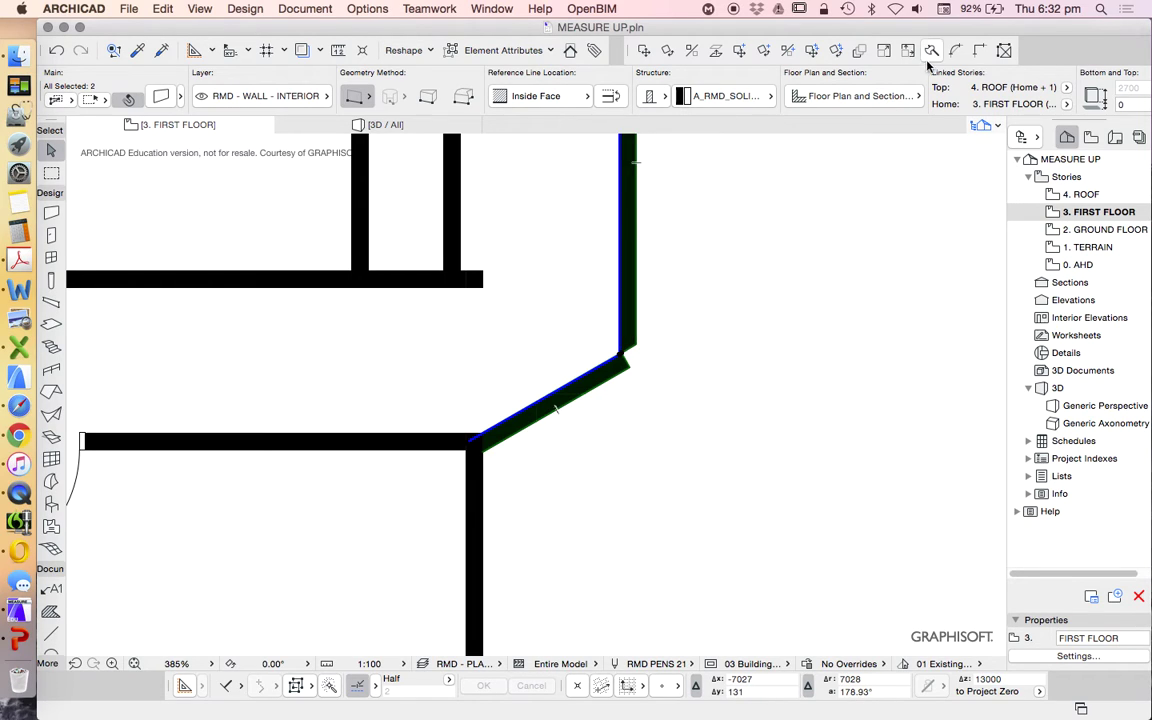
pyautogui.click(599, 373)
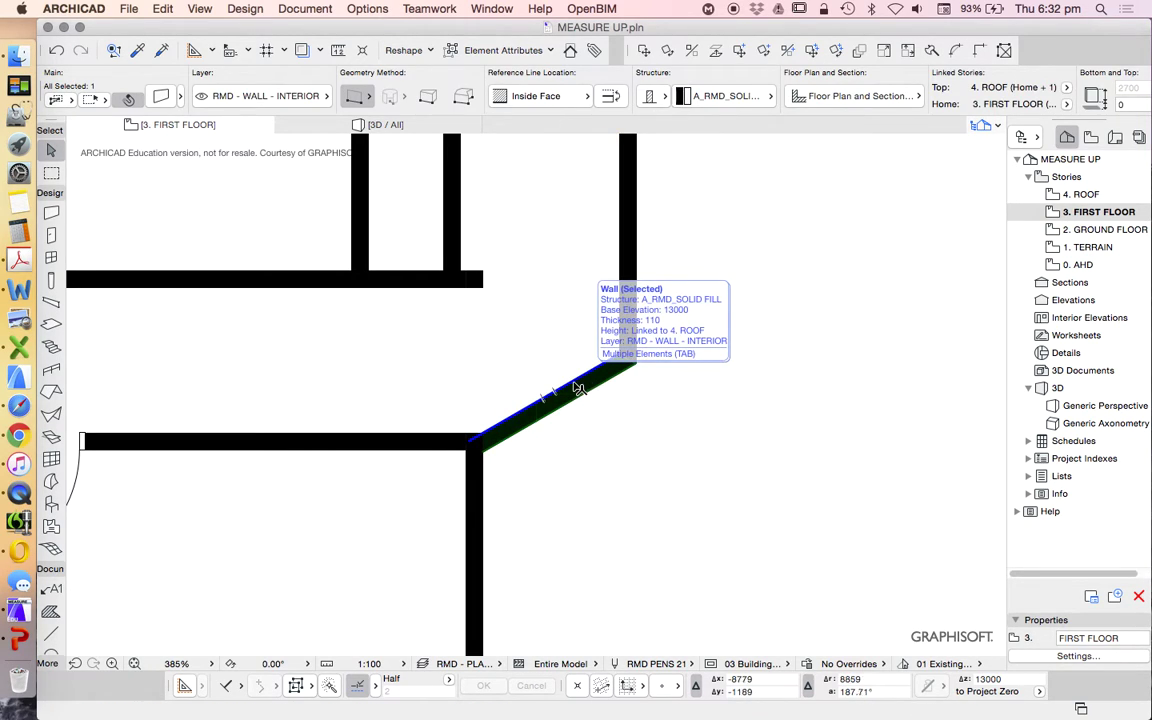
pyautogui.click(575, 387)
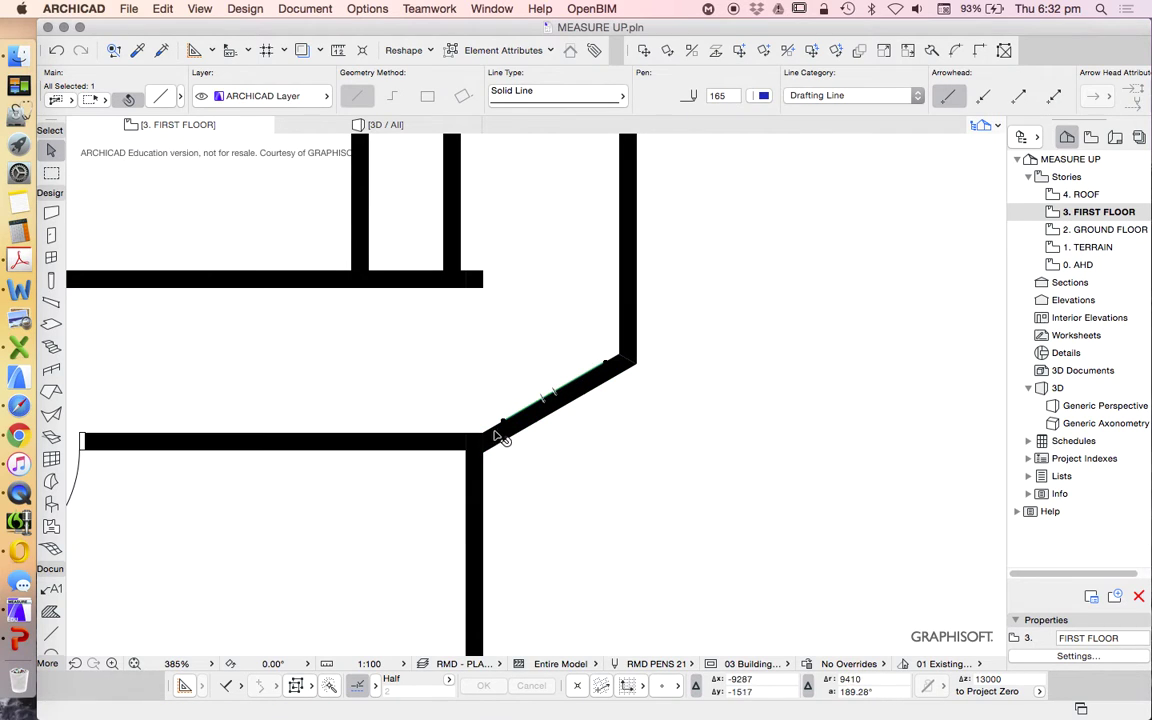
pyautogui.scroll(-2, 633, 425)
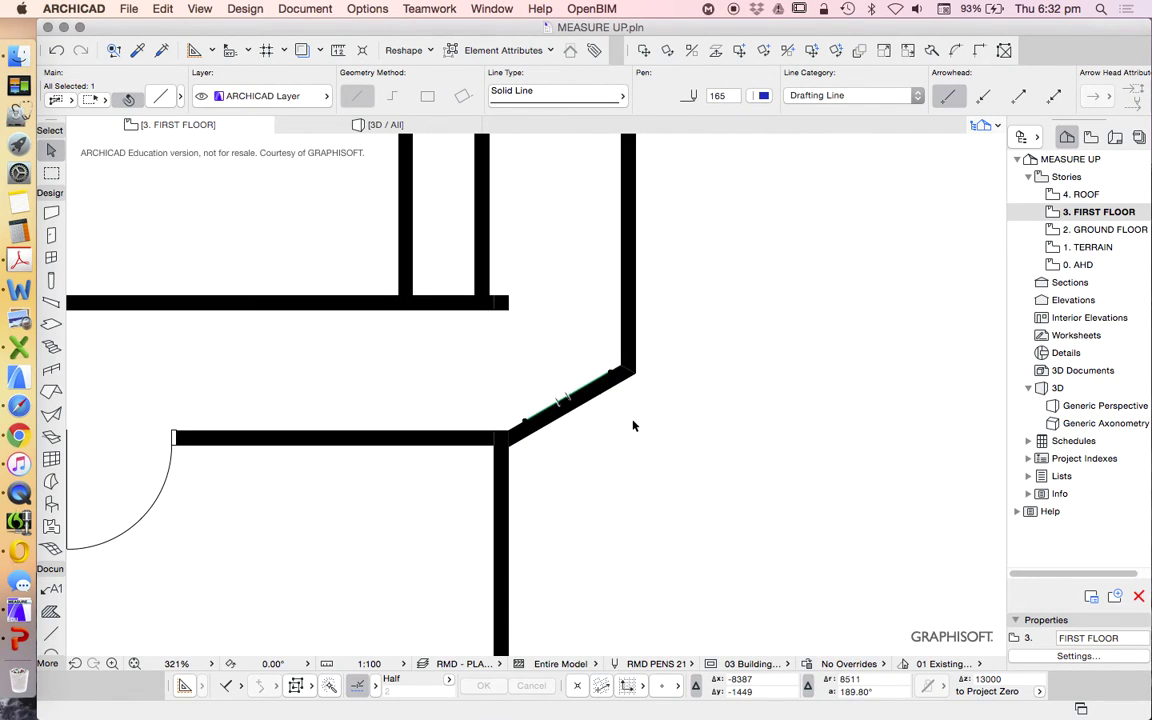
pyautogui.click(633, 425)
pyautogui.scroll(-4, 633, 425)
# Select the corridor walls and show the sketch trace beneath the first-floor walls
pyautogui.scroll(1, 545, 406)
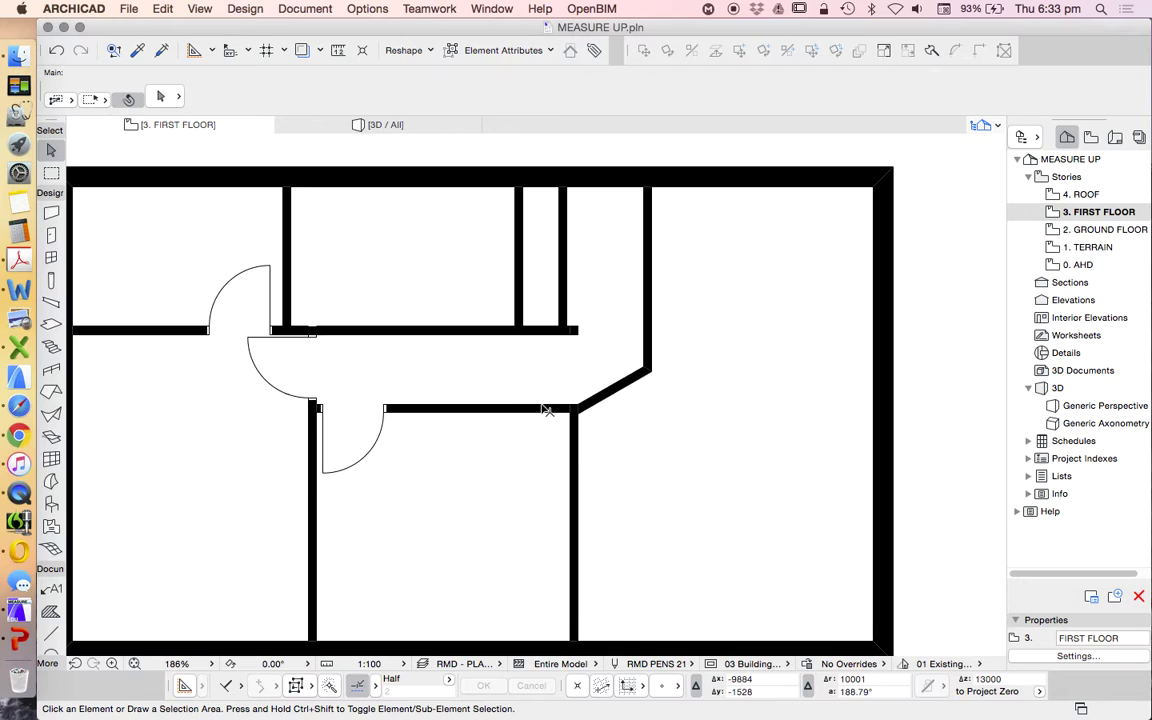
pyautogui.click(545, 409)
pyautogui.click(635, 378)
pyautogui.click(649, 314)
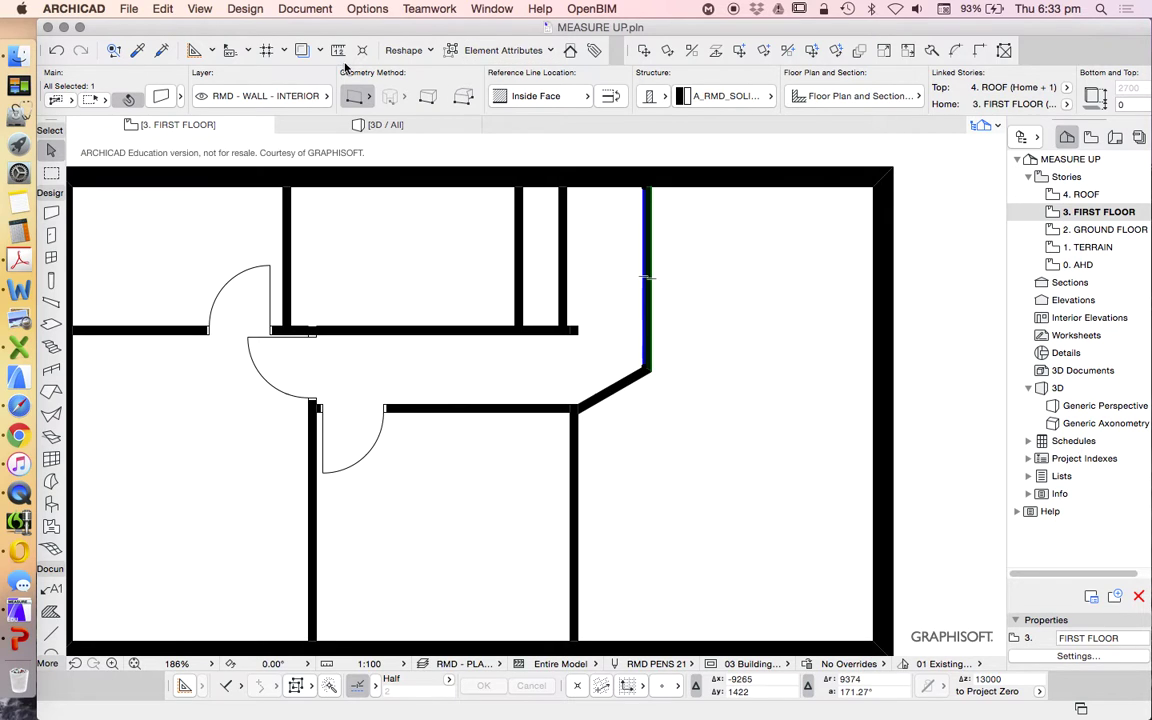
pyautogui.click(302, 50)
pyautogui.scroll(-2, 712, 327)
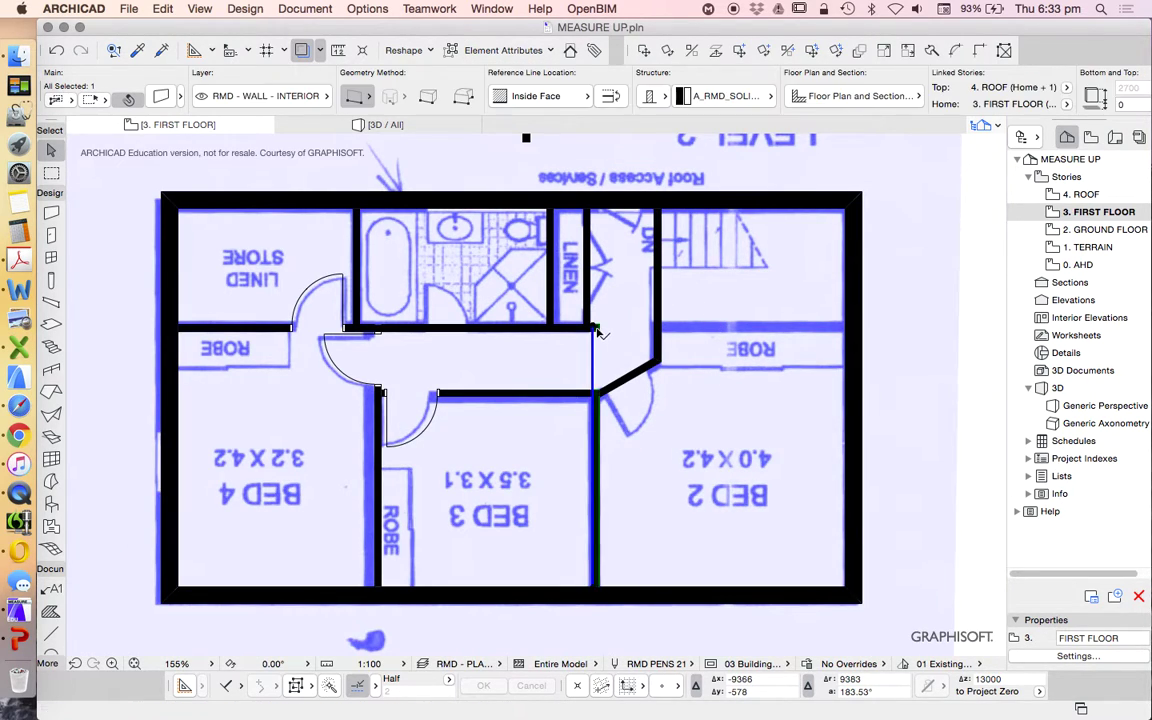
# Stretch the wall above the Bed 2 robe across to the right outer wall
pyautogui.click(604, 333)
pyautogui.scroll(4, 604, 333)
pyautogui.click(580, 340)
pyautogui.click(589, 334)
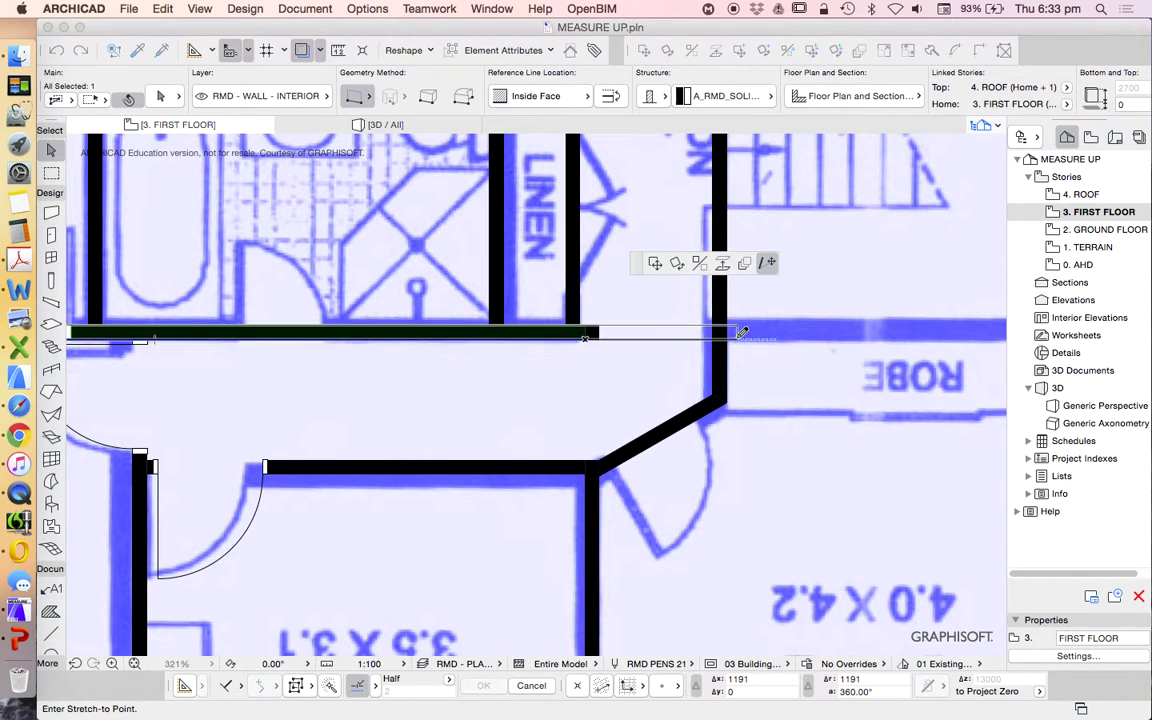
pyautogui.scroll(-4, 589, 334)
pyautogui.click(846, 330)
pyautogui.click(618, 344)
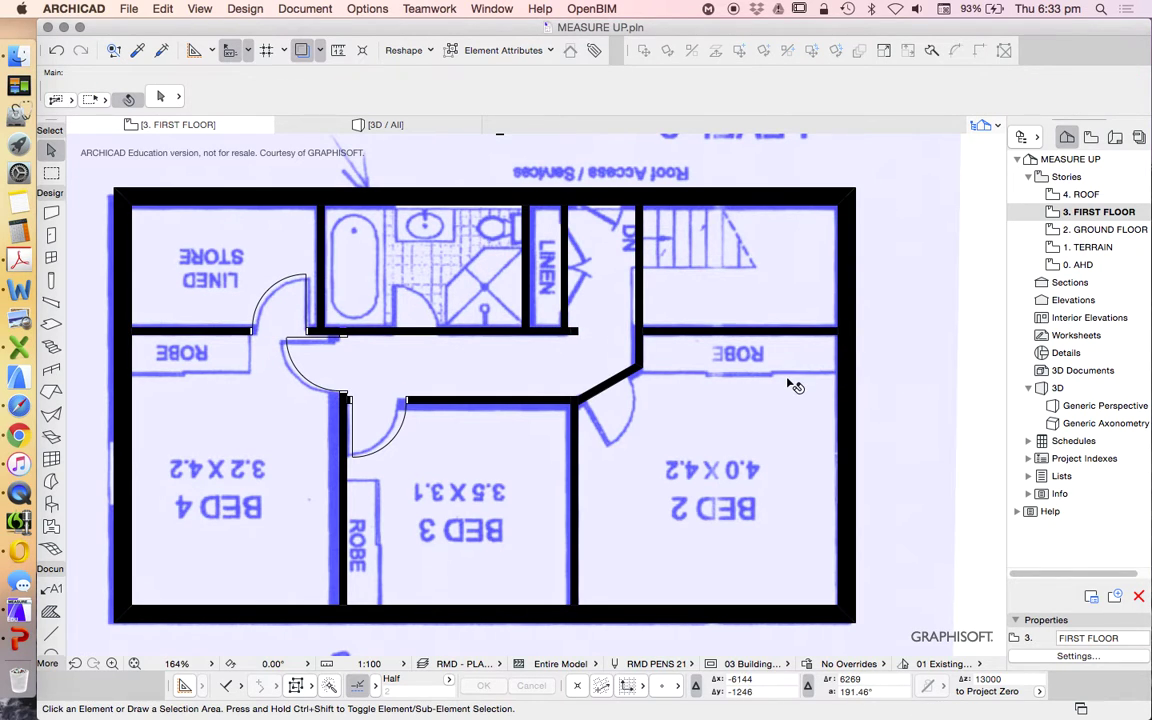
pyautogui.scroll(3, 768, 336)
pyautogui.click(760, 332)
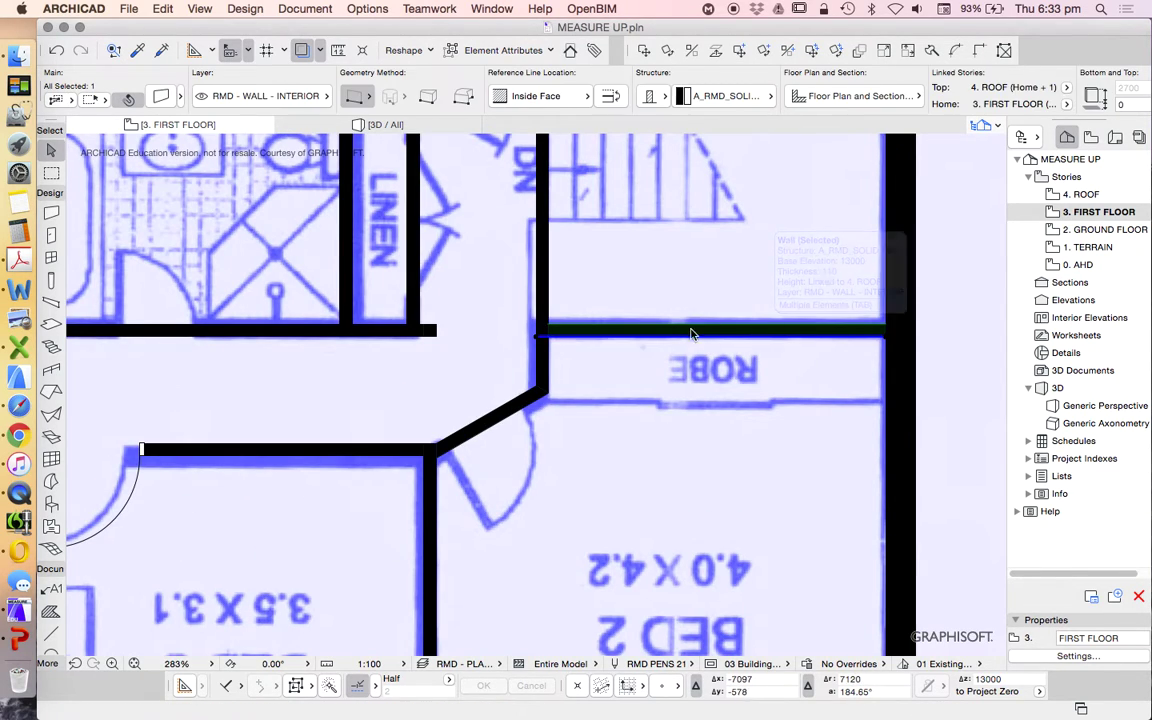
pyautogui.scroll(-1, 725, 282)
pyautogui.scroll(-2, 608, 329)
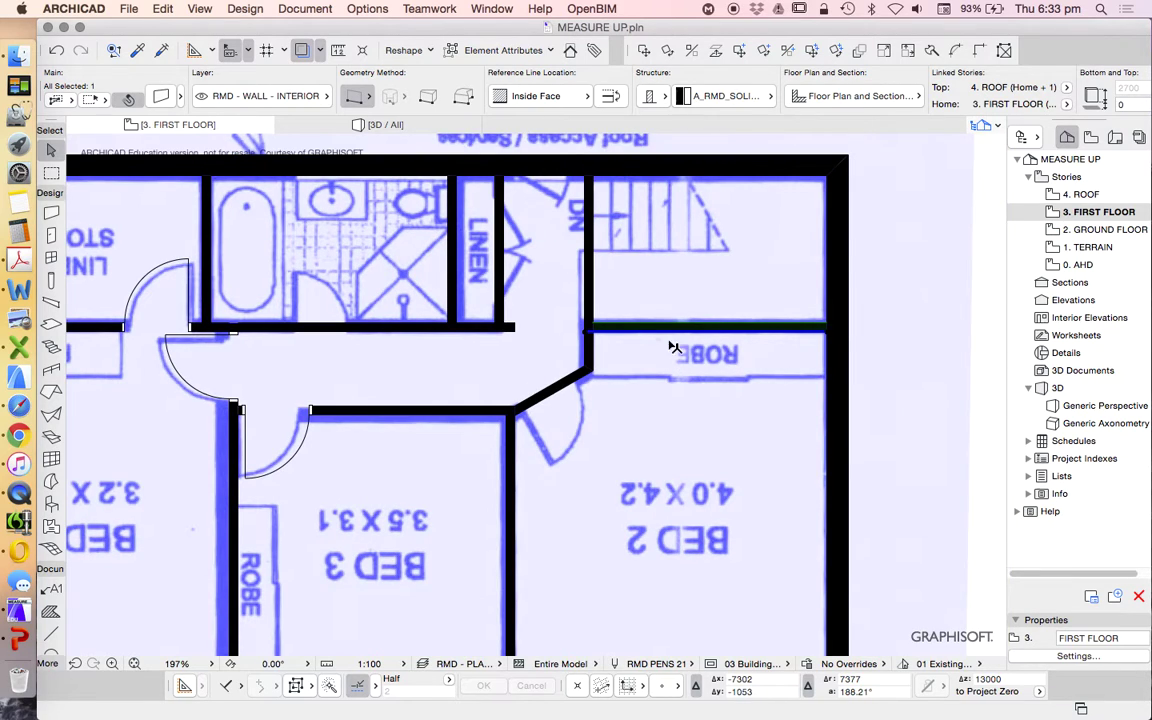
pyautogui.scroll(-2, 735, 358)
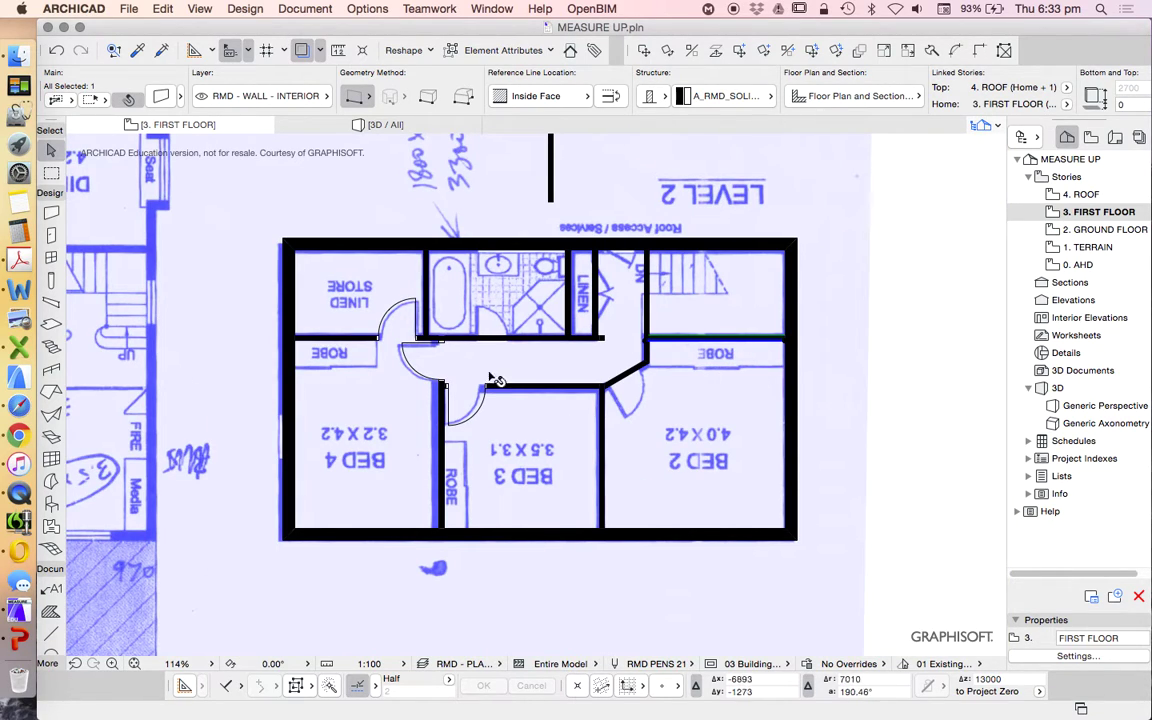
# Draw a rotated-rectangle slab covering the Bed 2 robe
pyautogui.click(51, 324)
pyautogui.scroll(5, 660, 350)
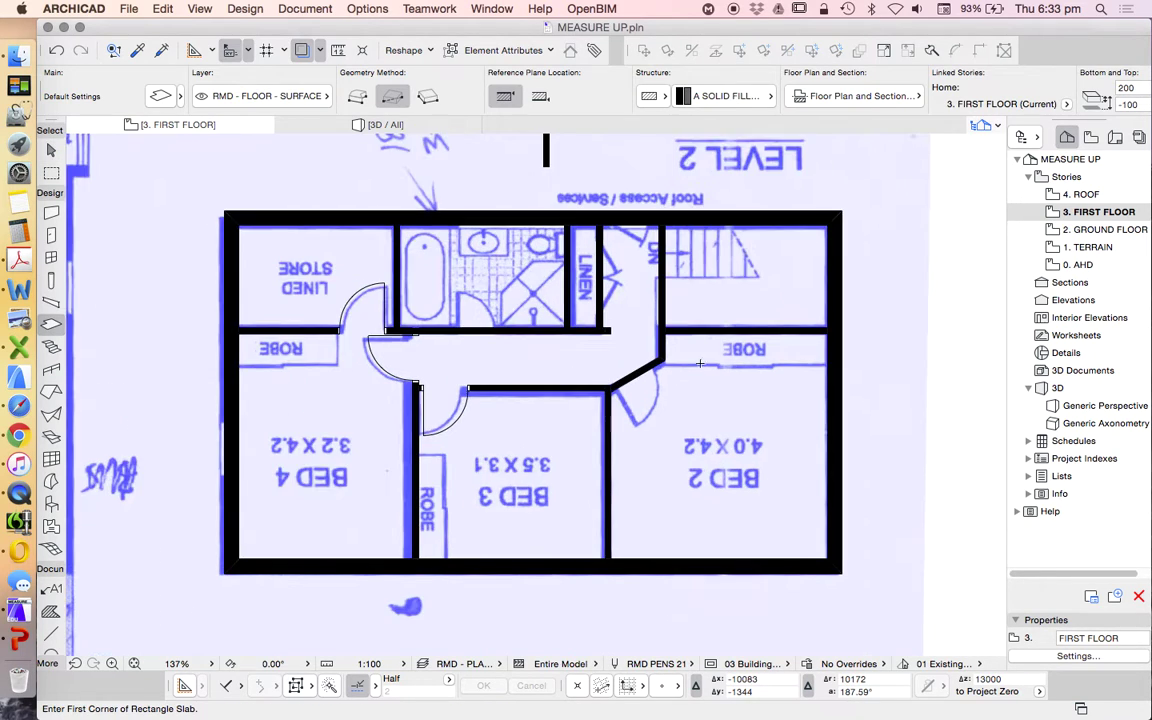
pyautogui.click(591, 295)
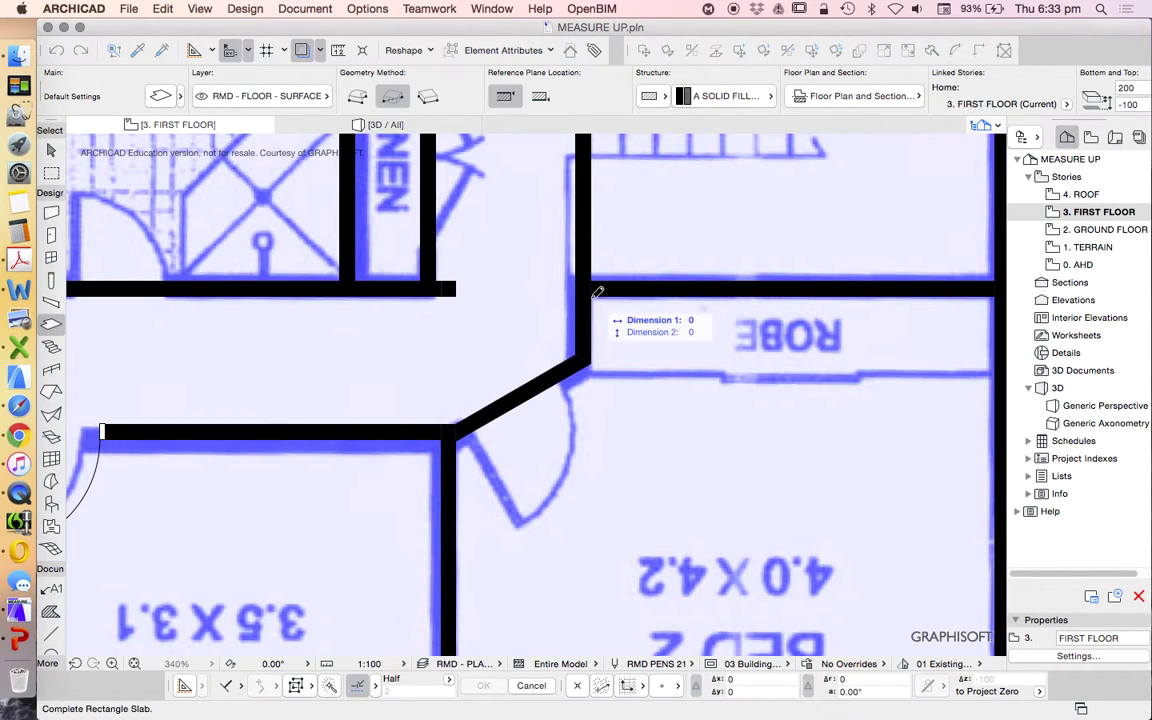
pyautogui.scroll(-2, 591, 295)
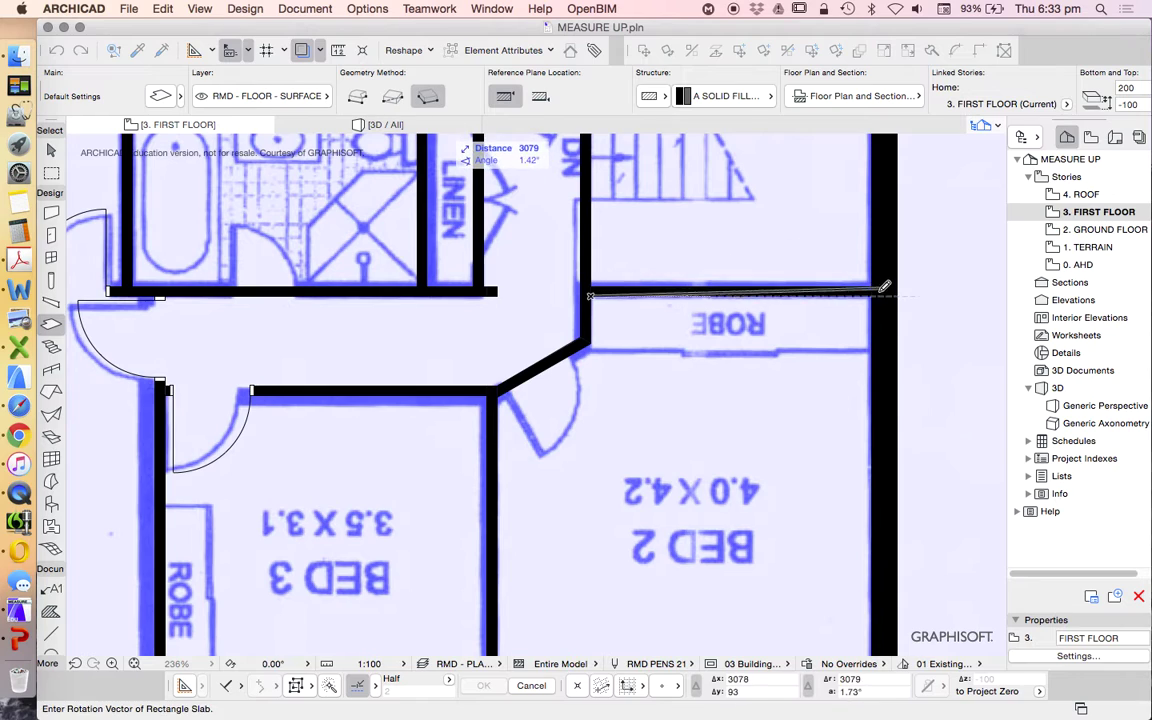
pyautogui.click(871, 297)
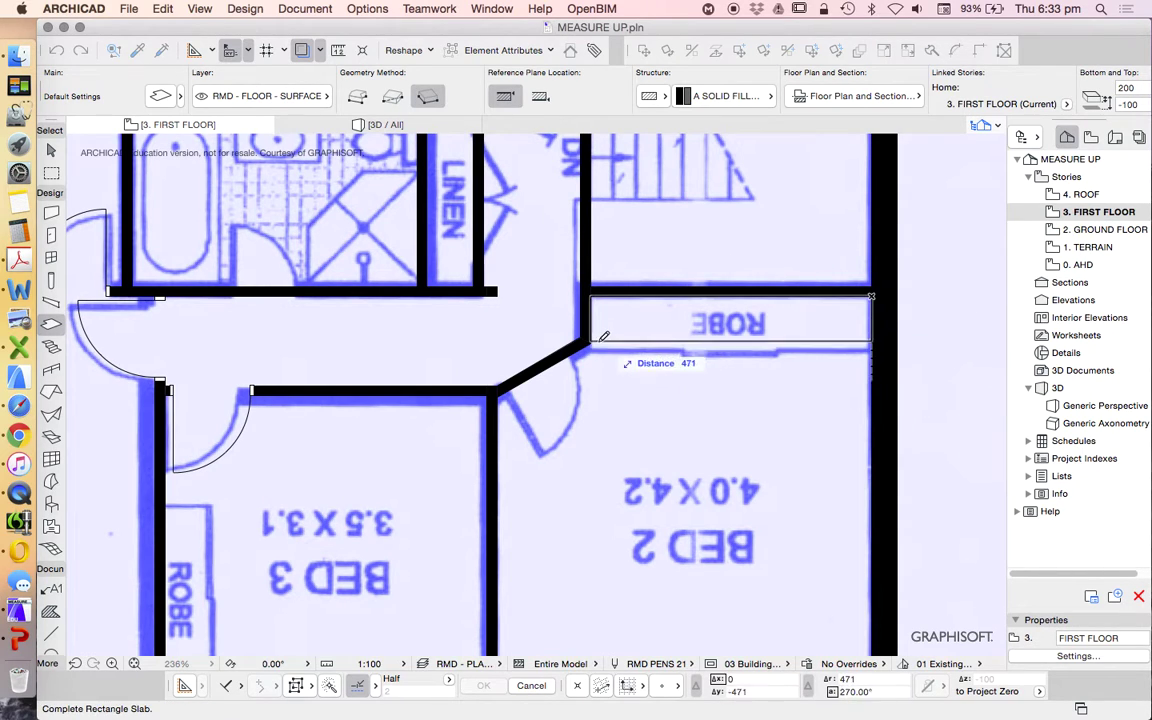
pyautogui.click(604, 337)
pyautogui.scroll(-10, 715, 365)
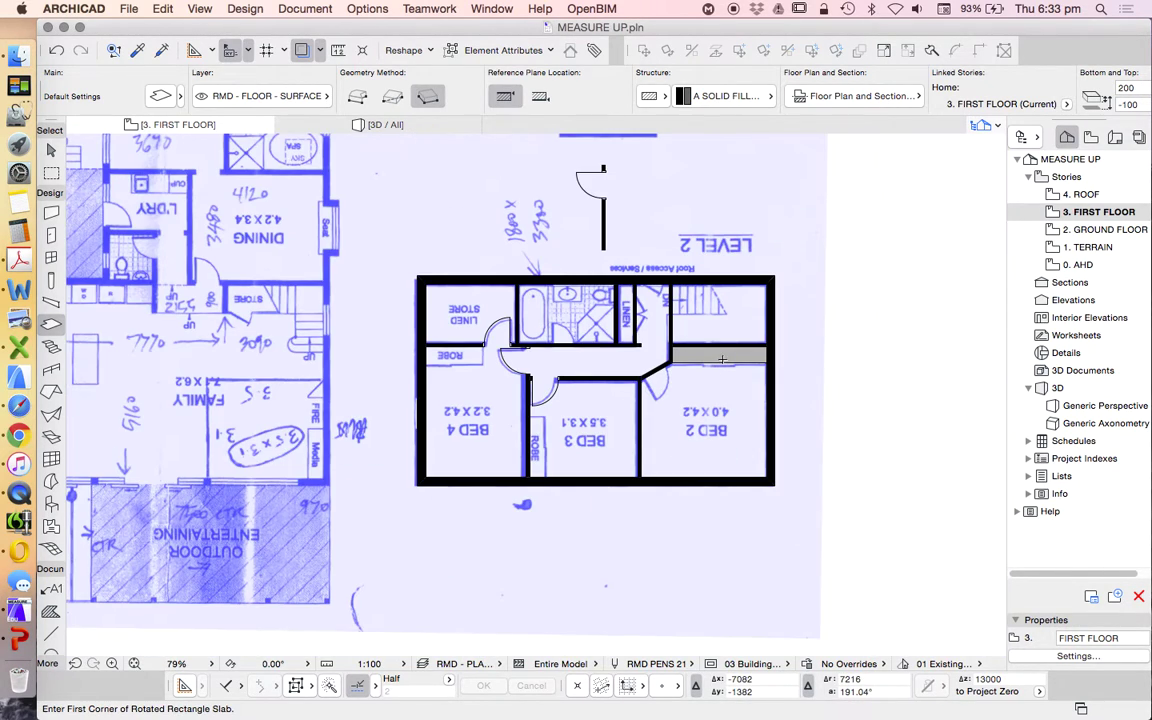
pyautogui.press('Escape')
# Set the robe slab to 2400 thick, 0 offset, empty cover fill with pens 11
pyautogui.click(722, 356)
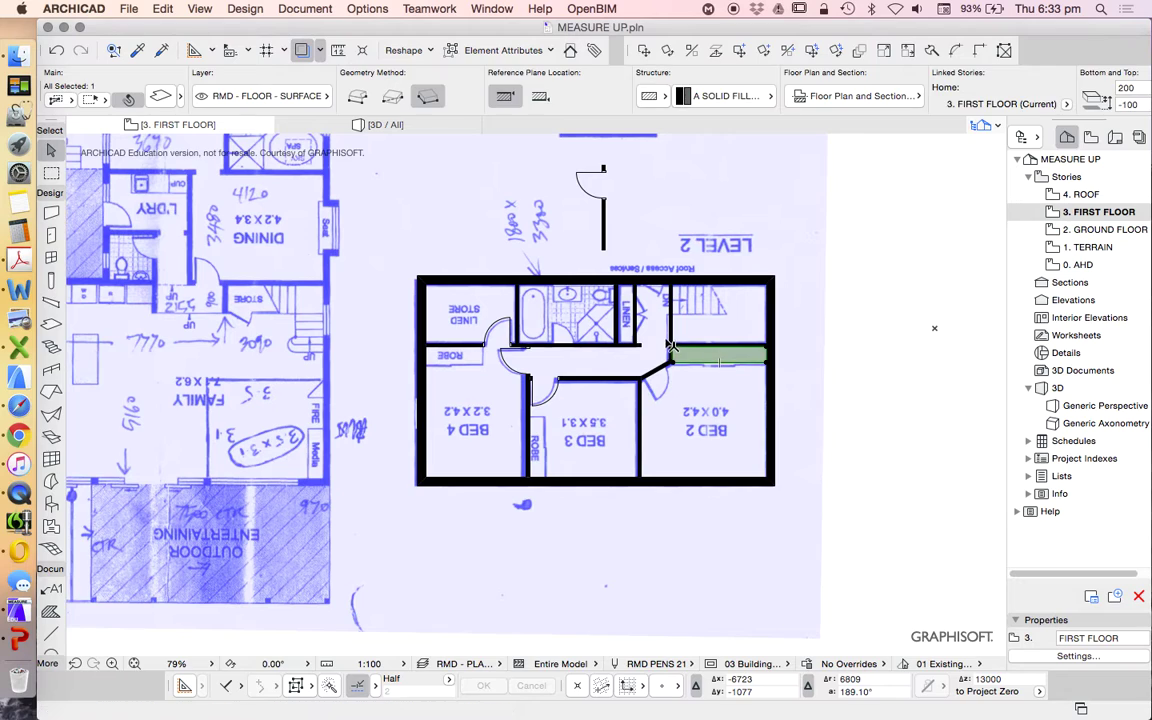
pyautogui.click(148, 88)
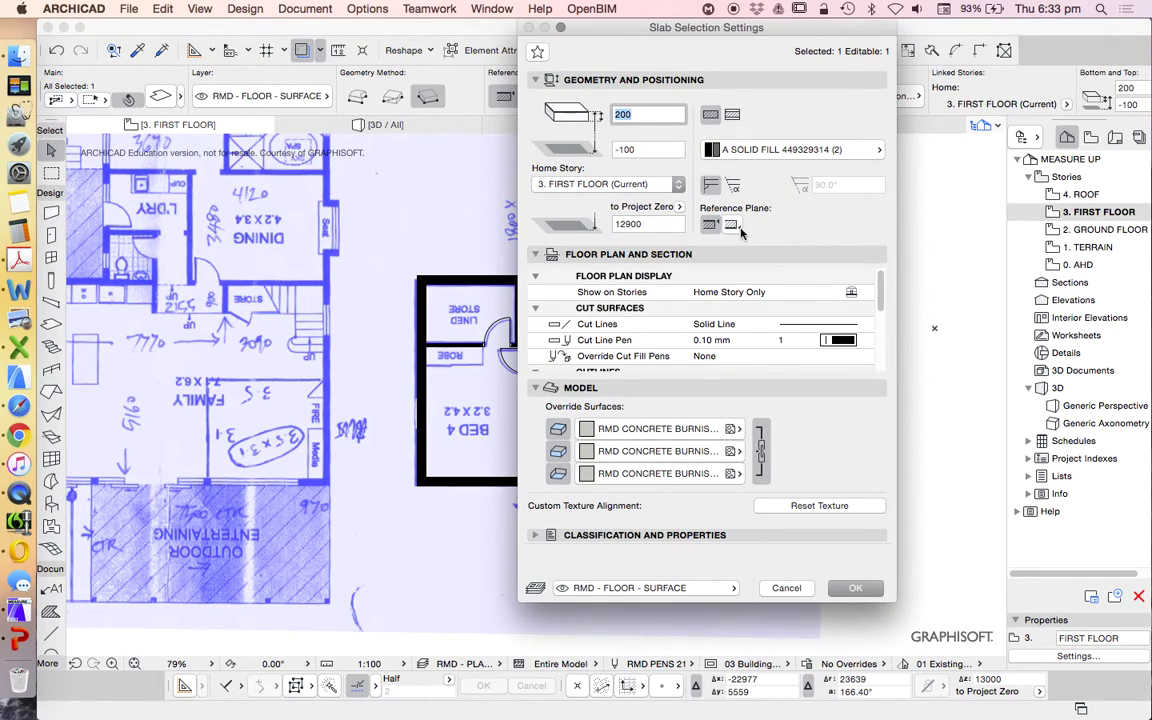
pyautogui.click(735, 225)
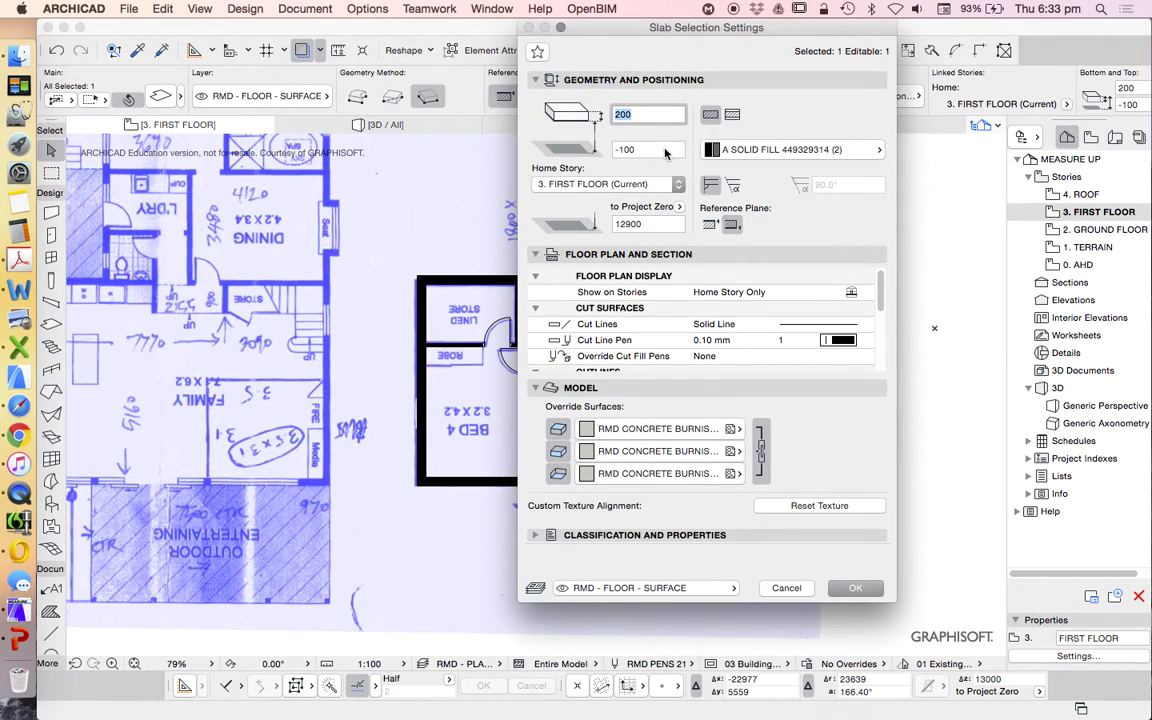
pyautogui.click(664, 151)
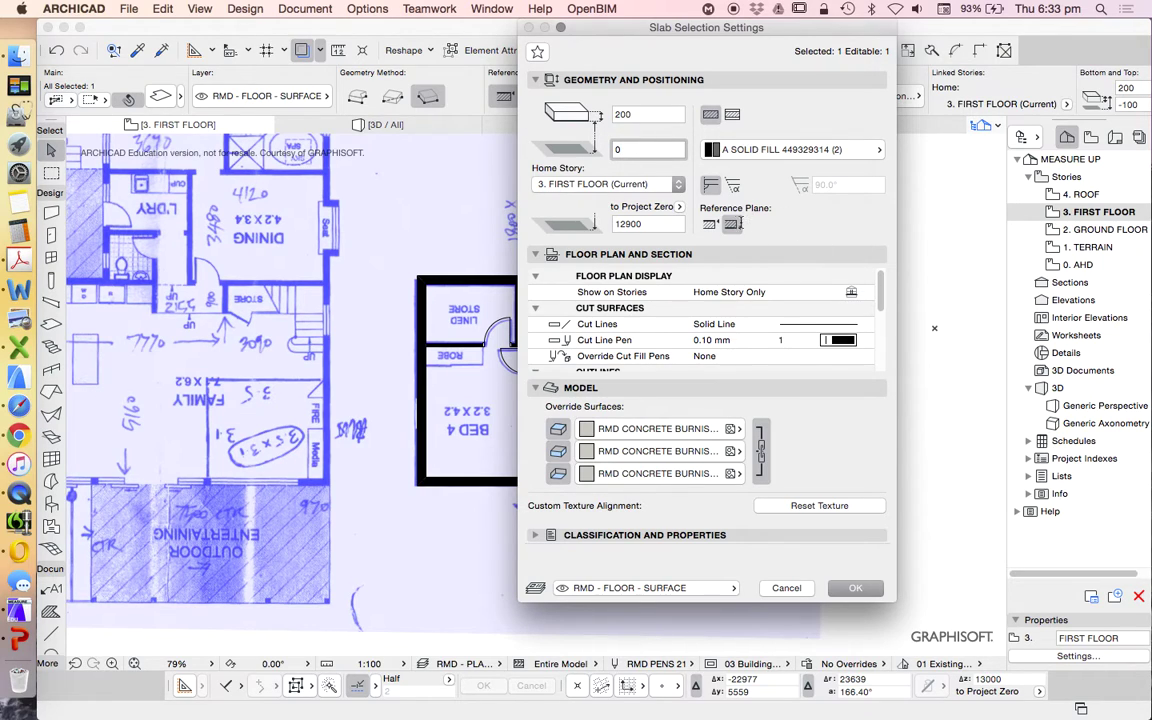
pyautogui.click(657, 116)
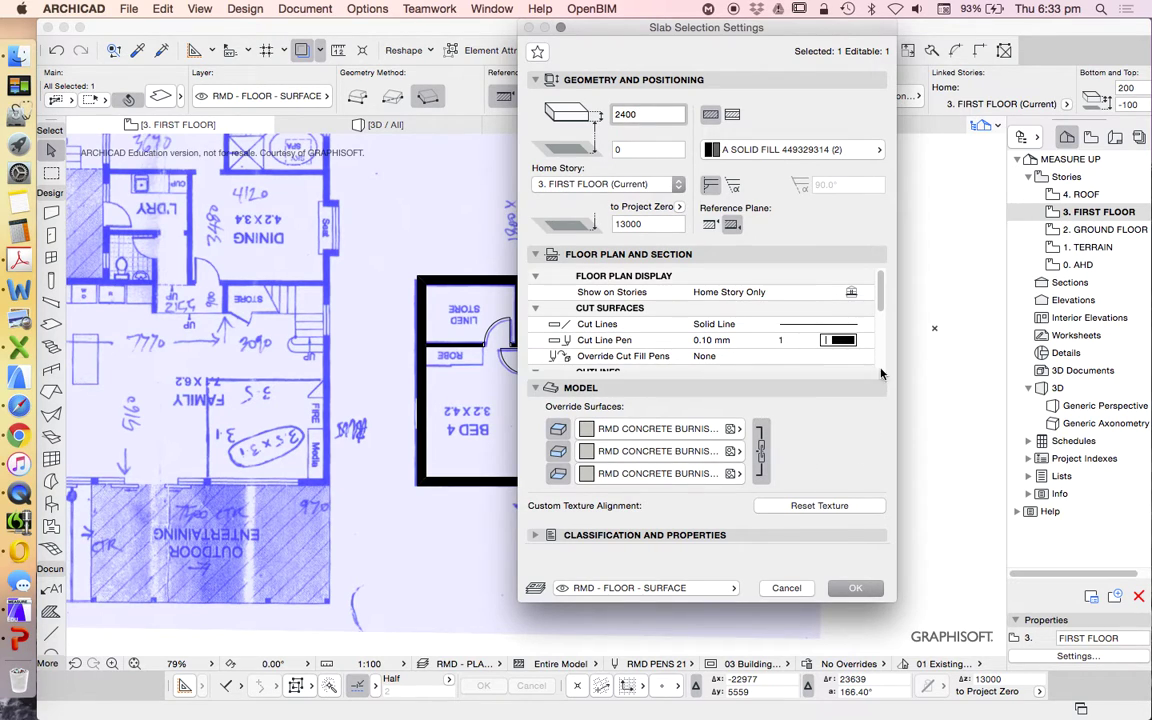
pyautogui.scroll(-5, 829, 318)
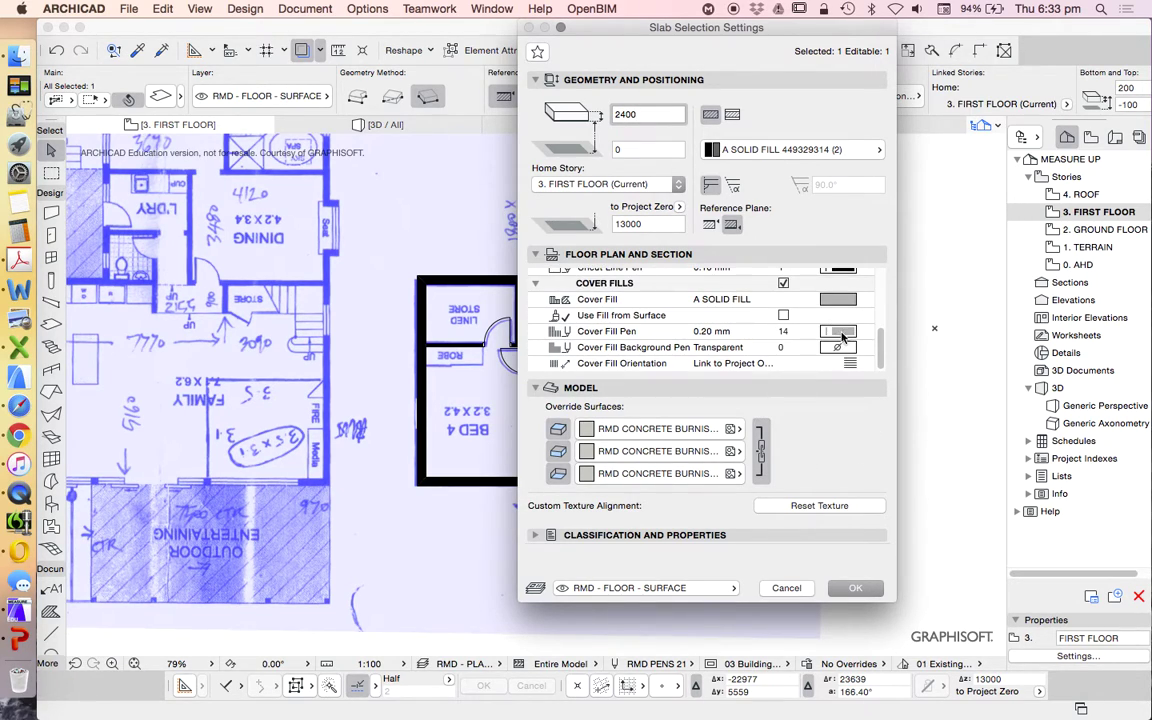
pyautogui.click(840, 299)
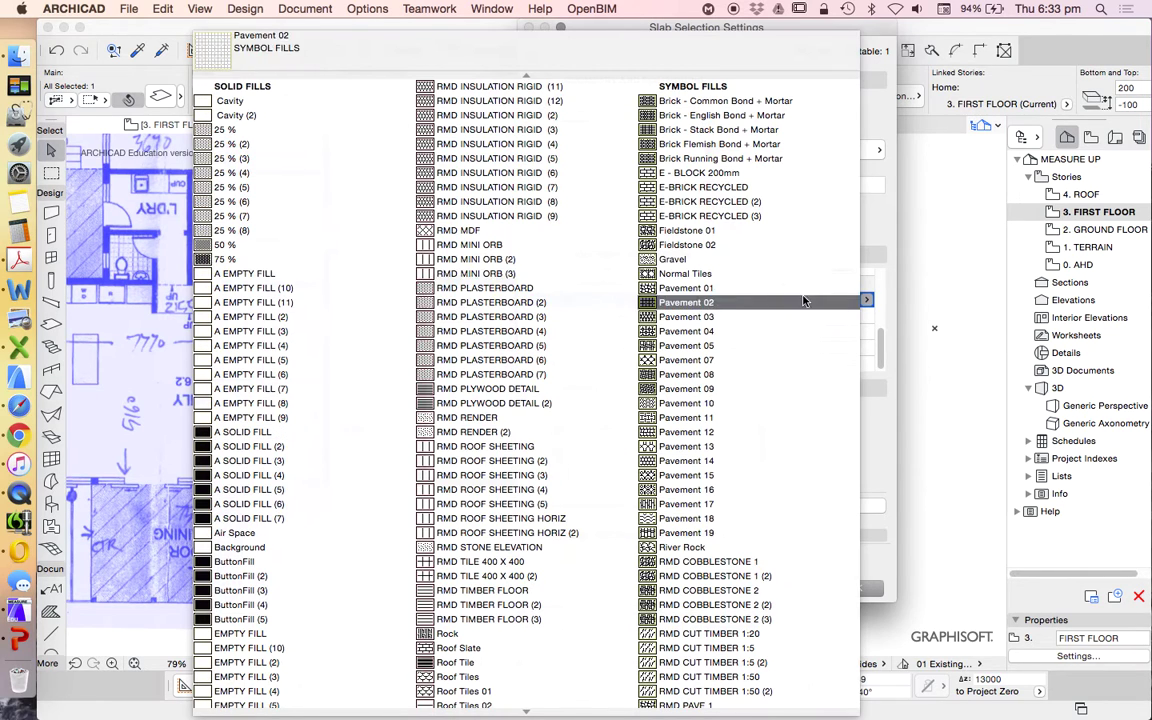
pyautogui.click(330, 272)
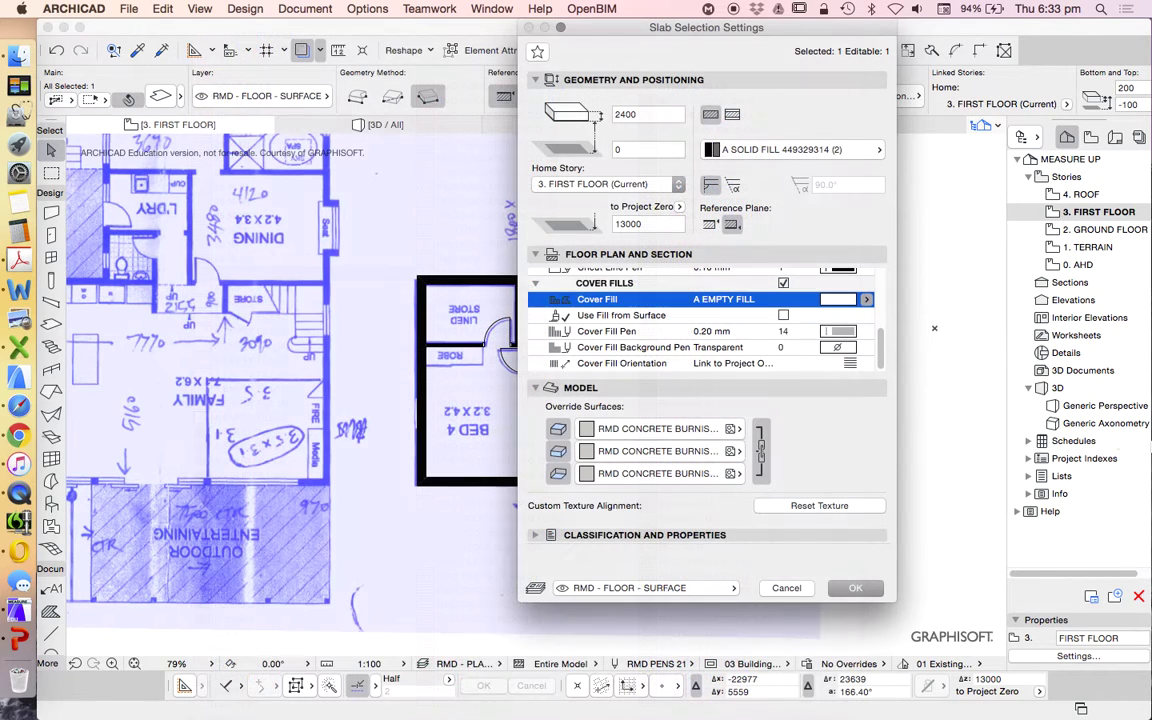
pyautogui.click(840, 348)
pyautogui.click(1010, 353)
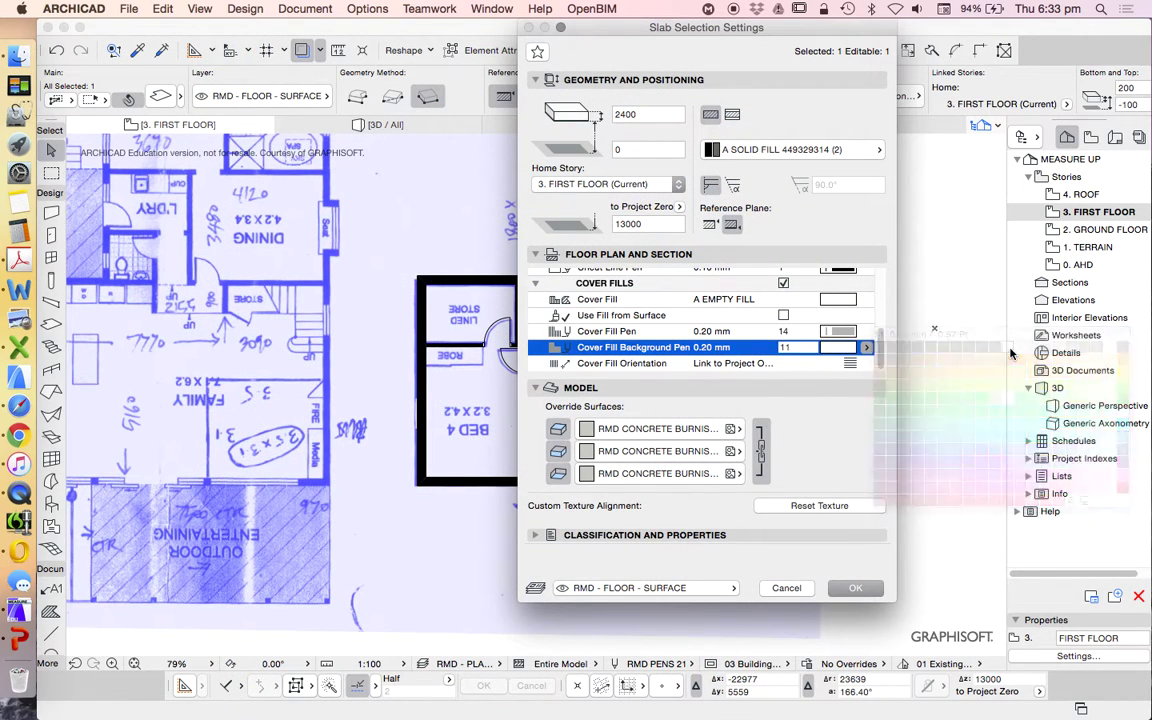
pyautogui.click(790, 331)
pyautogui.click(838, 331)
pyautogui.click(858, 302)
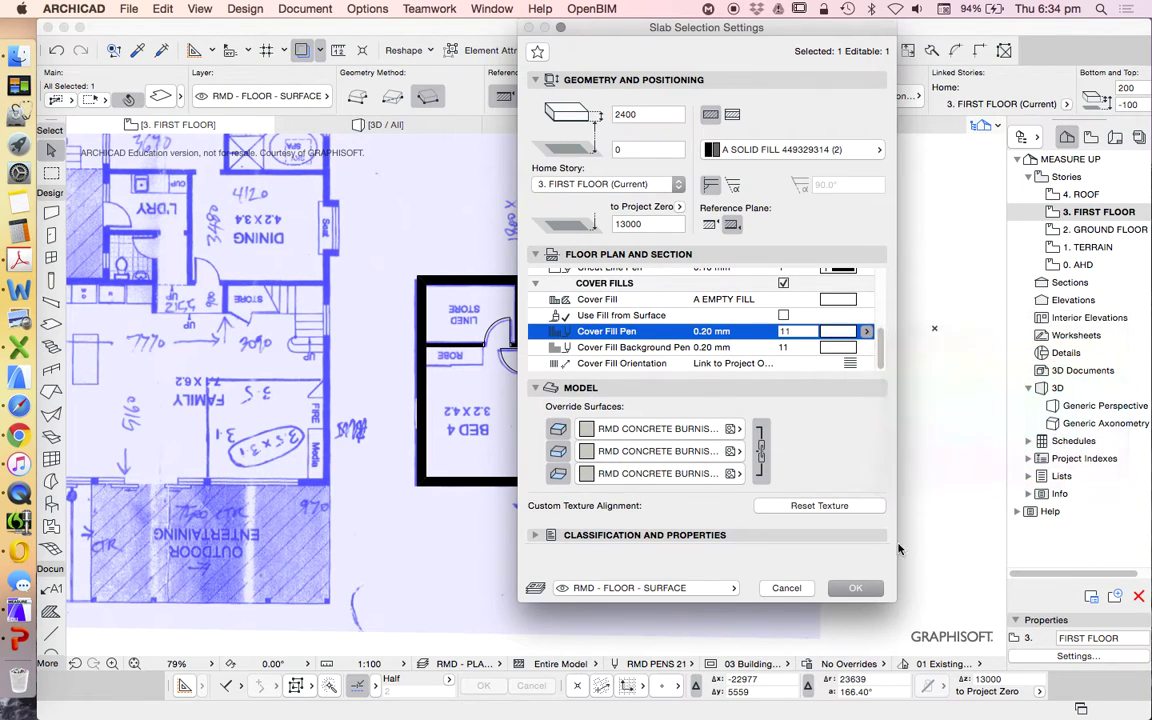
# Apply the slab settings and draw a 1900-long robe slab in BED 3
pyautogui.click(866, 592)
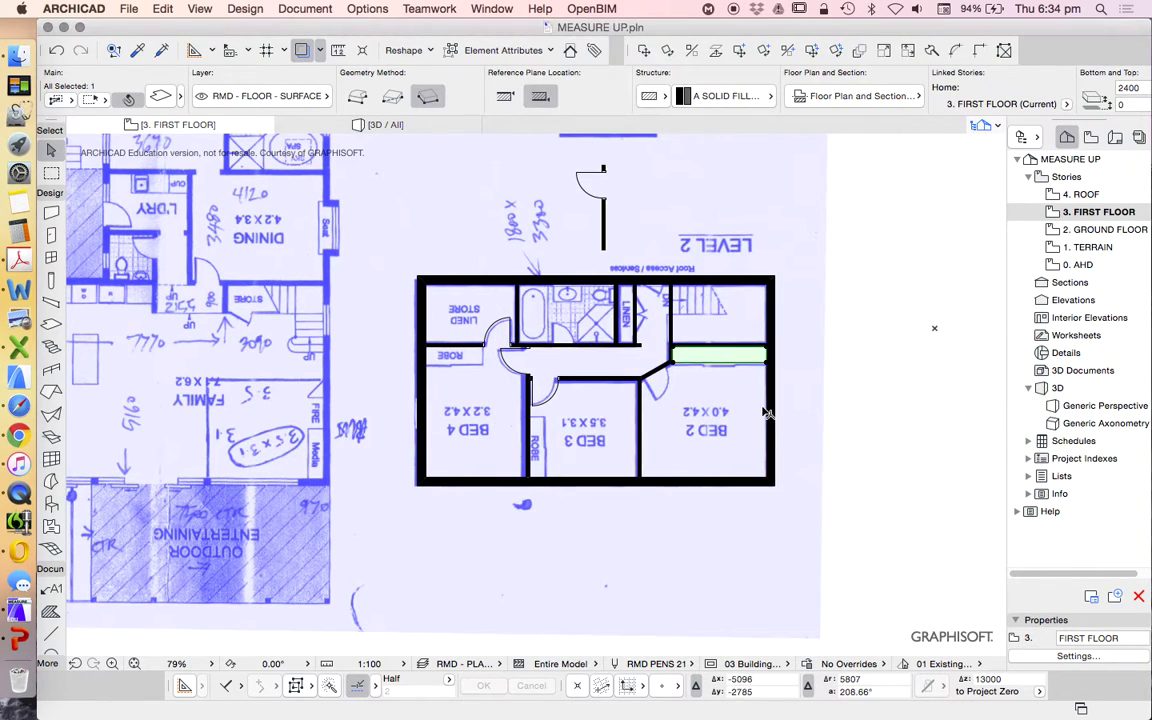
pyautogui.scroll(2, 705, 337)
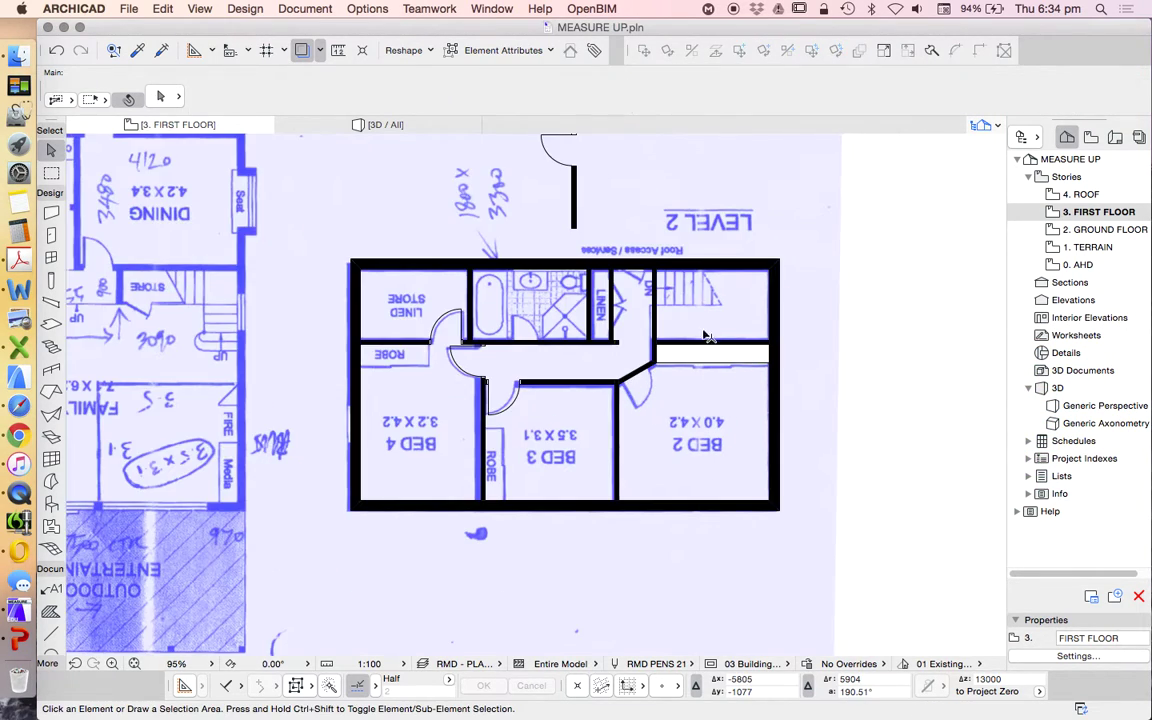
pyautogui.keyDown('alt'); pyautogui.click(746, 363); pyautogui.keyUp('alt')
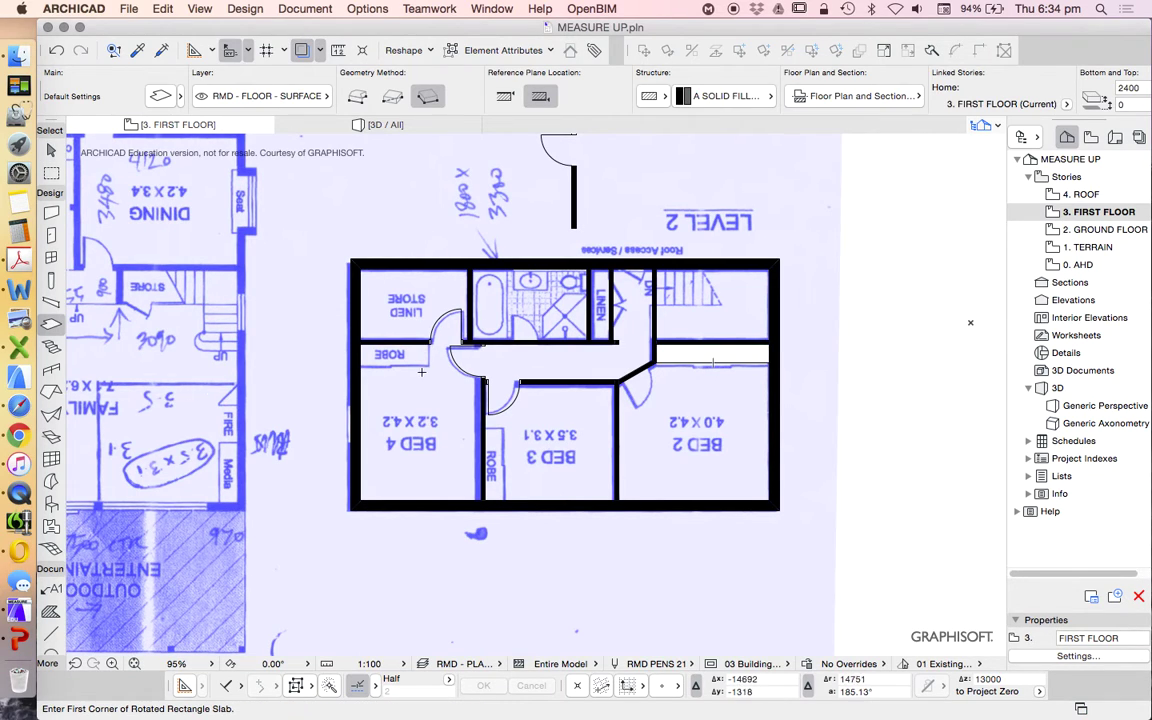
pyautogui.scroll(5, 421, 372)
pyautogui.scroll(-3, 430, 365)
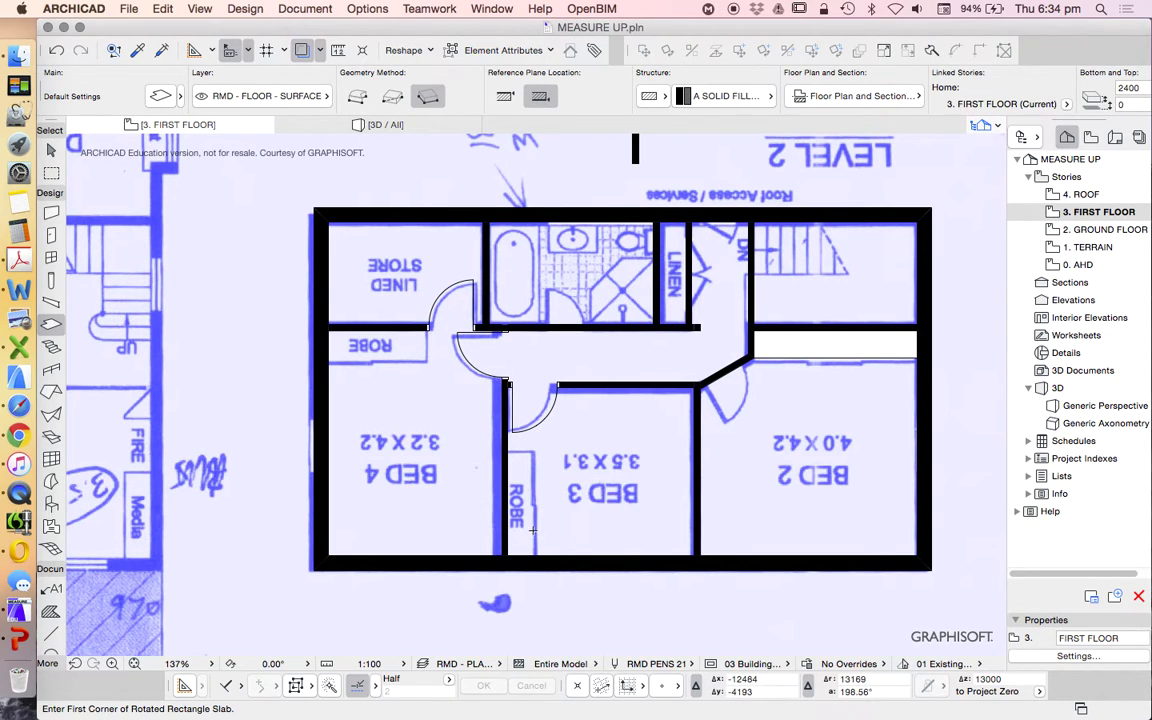
pyautogui.scroll(4, 508, 553)
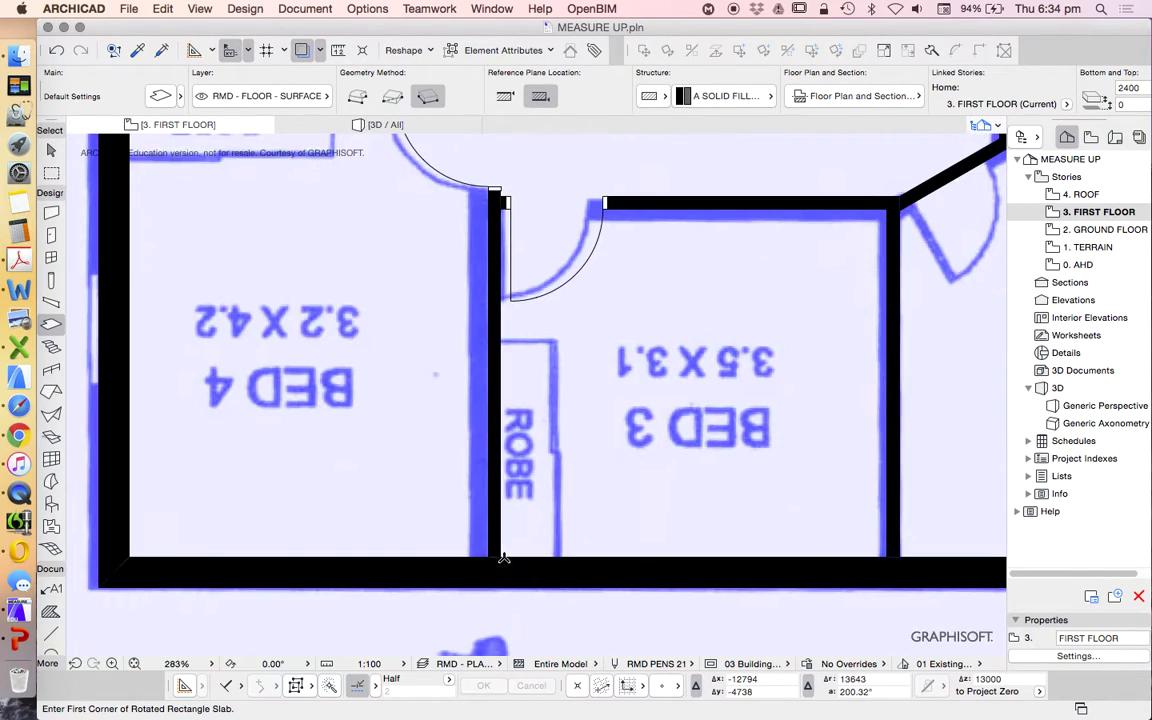
pyautogui.click(499, 557)
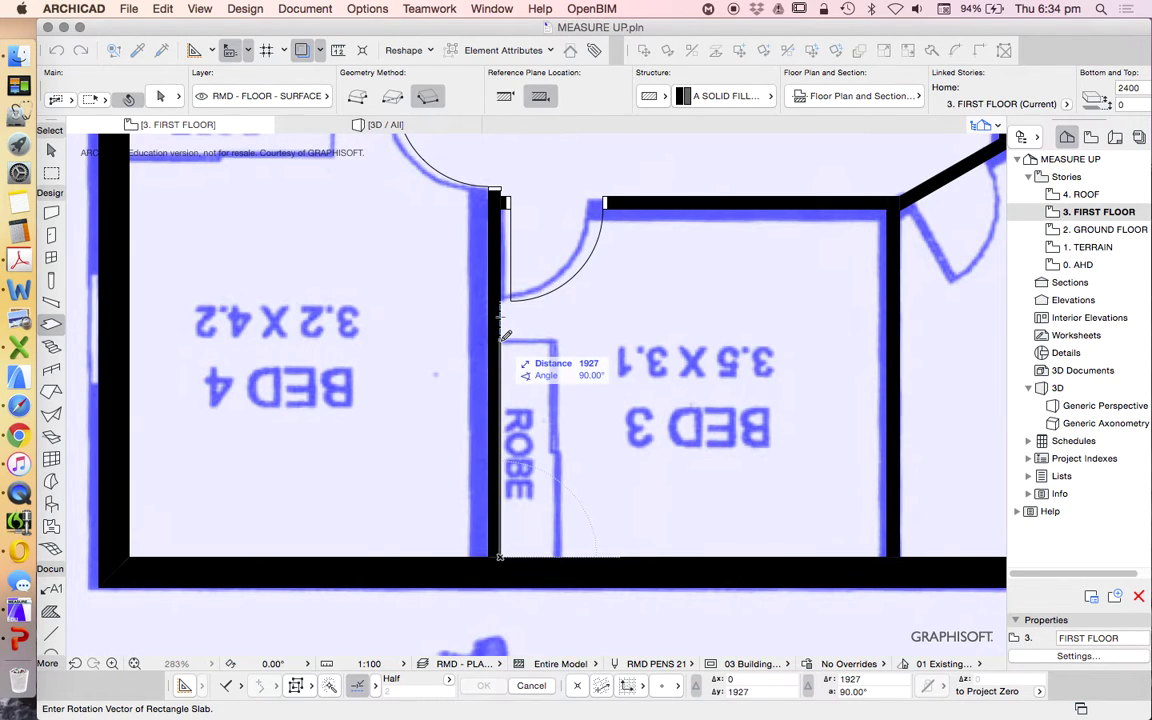
pyautogui.press('Tab')
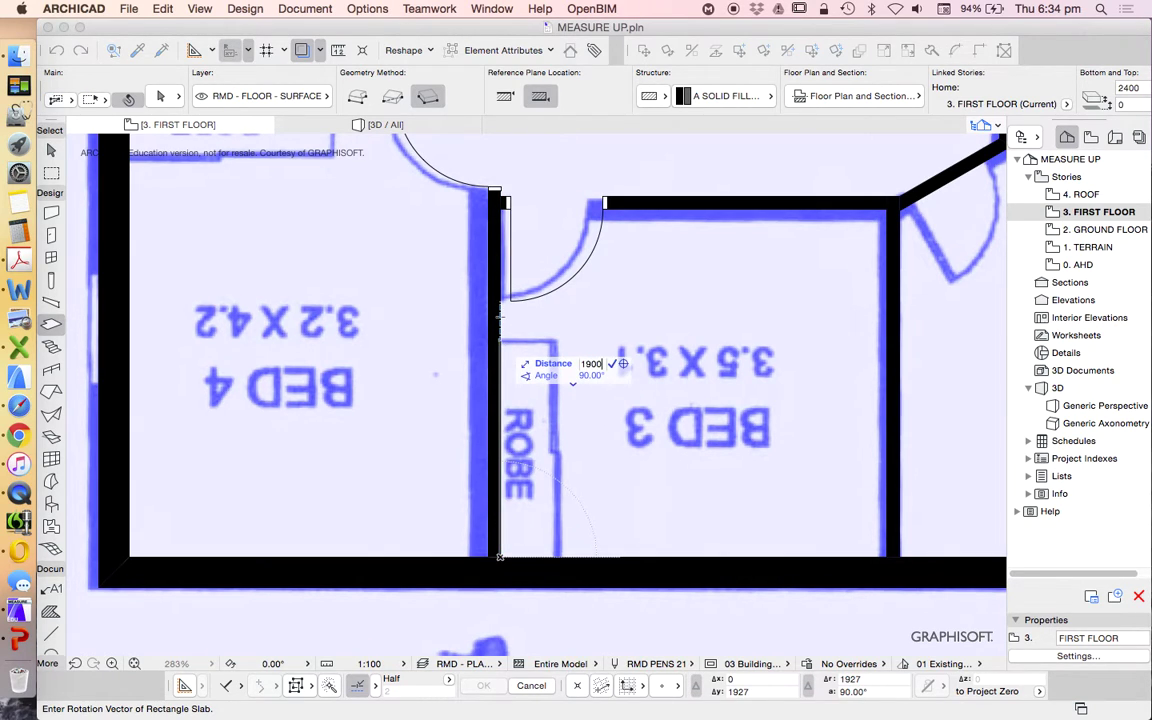
pyautogui.write('1900')
pyautogui.press('Return')
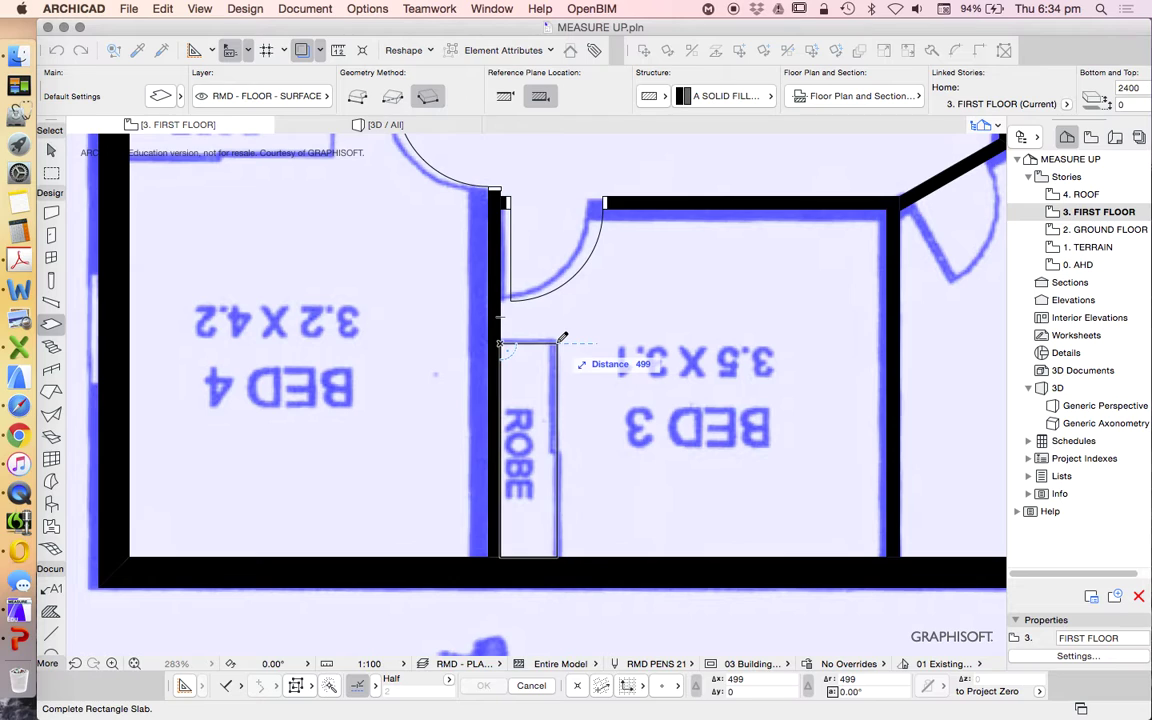
pyautogui.write('500')
pyautogui.press('Return')
pyautogui.scroll(-5, 540, 432)
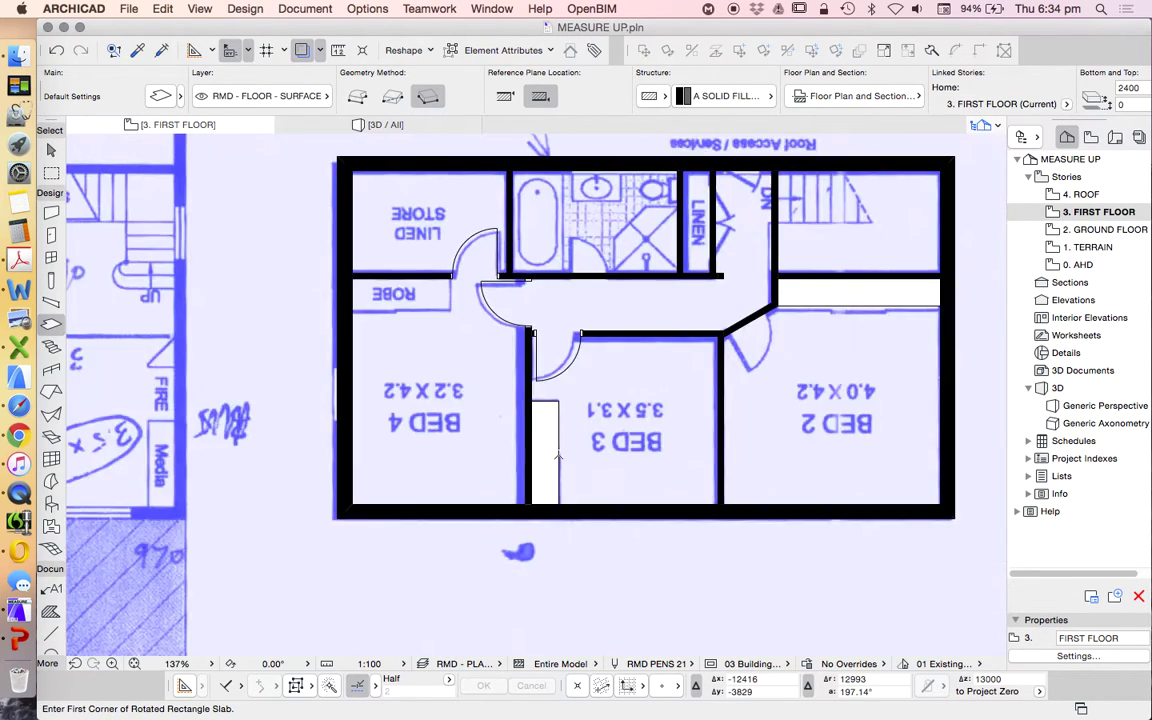
pyautogui.scroll(6, 436, 302)
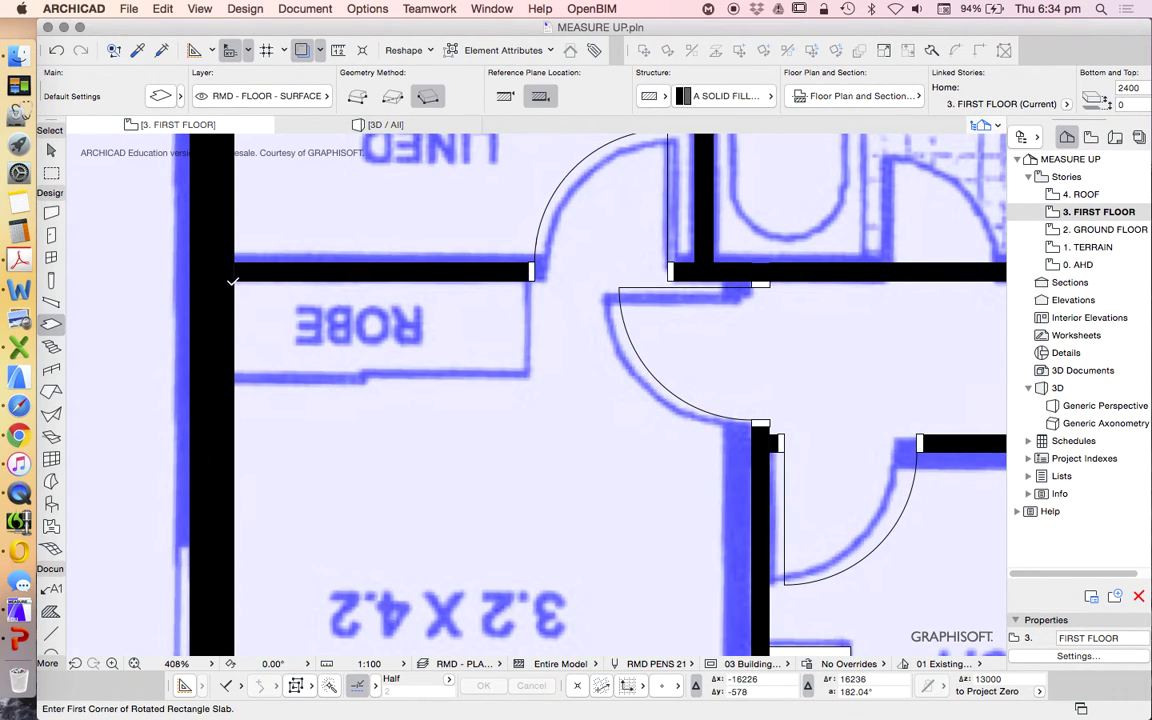
# Draw a 1570 × 500 robe slab in BED 4
pyautogui.click(233, 283)
pyautogui.click(529, 282)
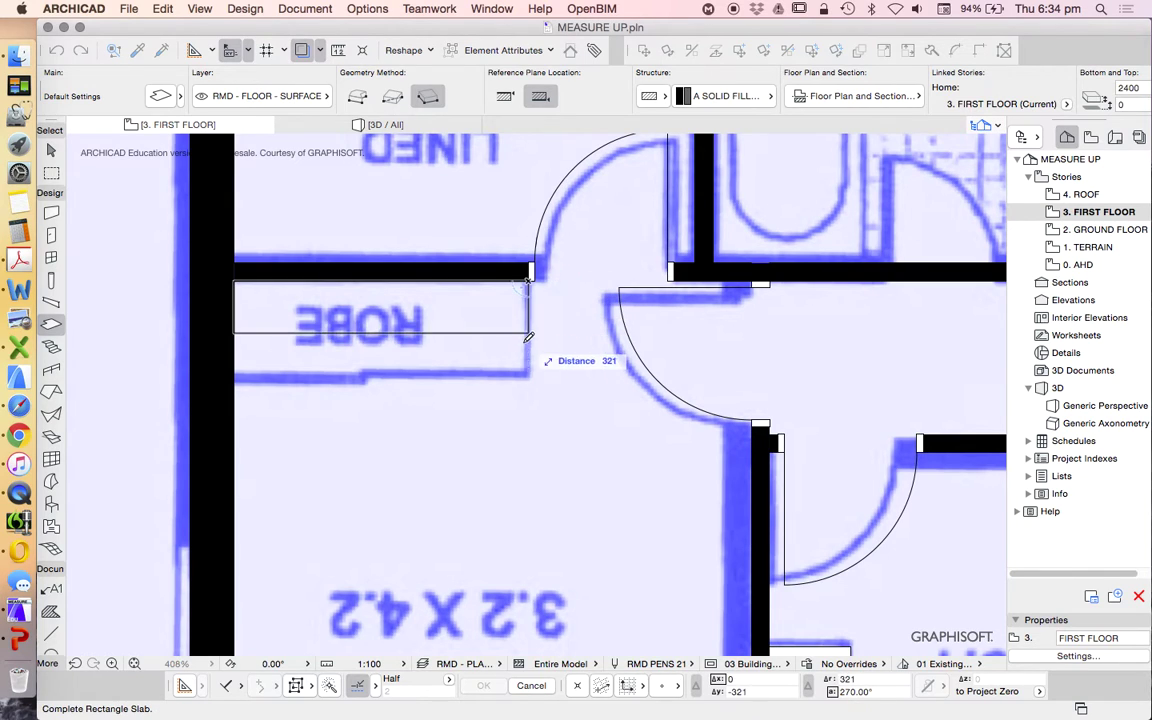
pyautogui.press('Escape')
pyautogui.click(233, 281)
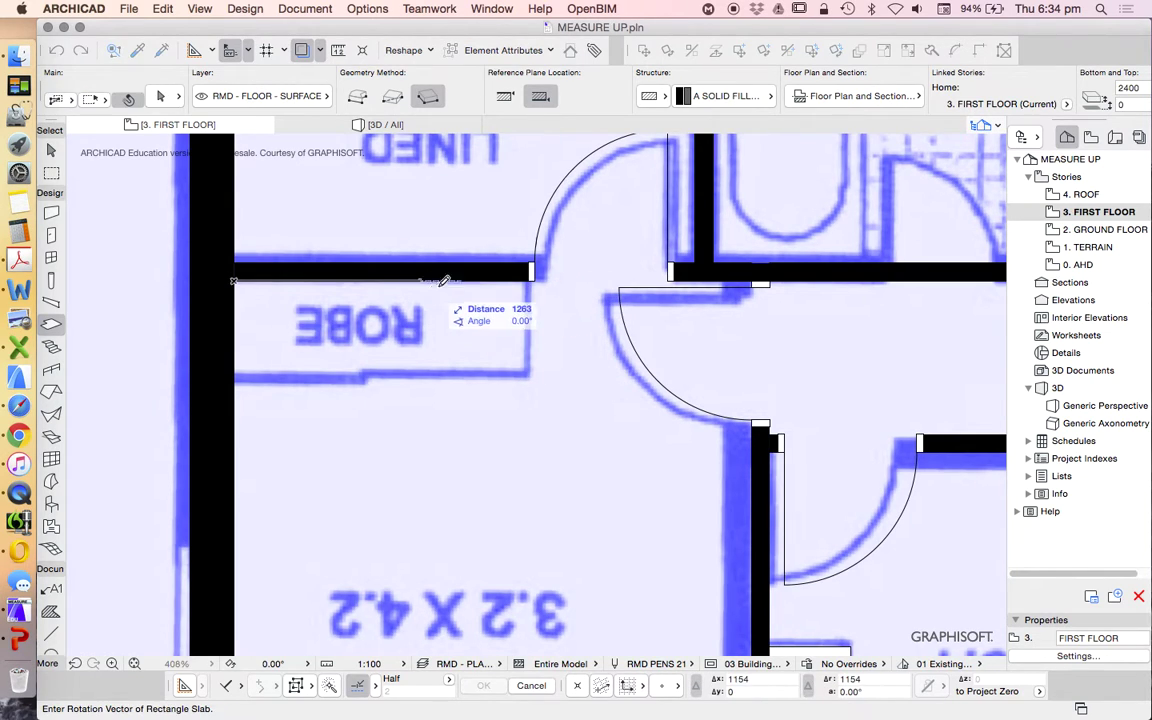
pyautogui.write('1570')
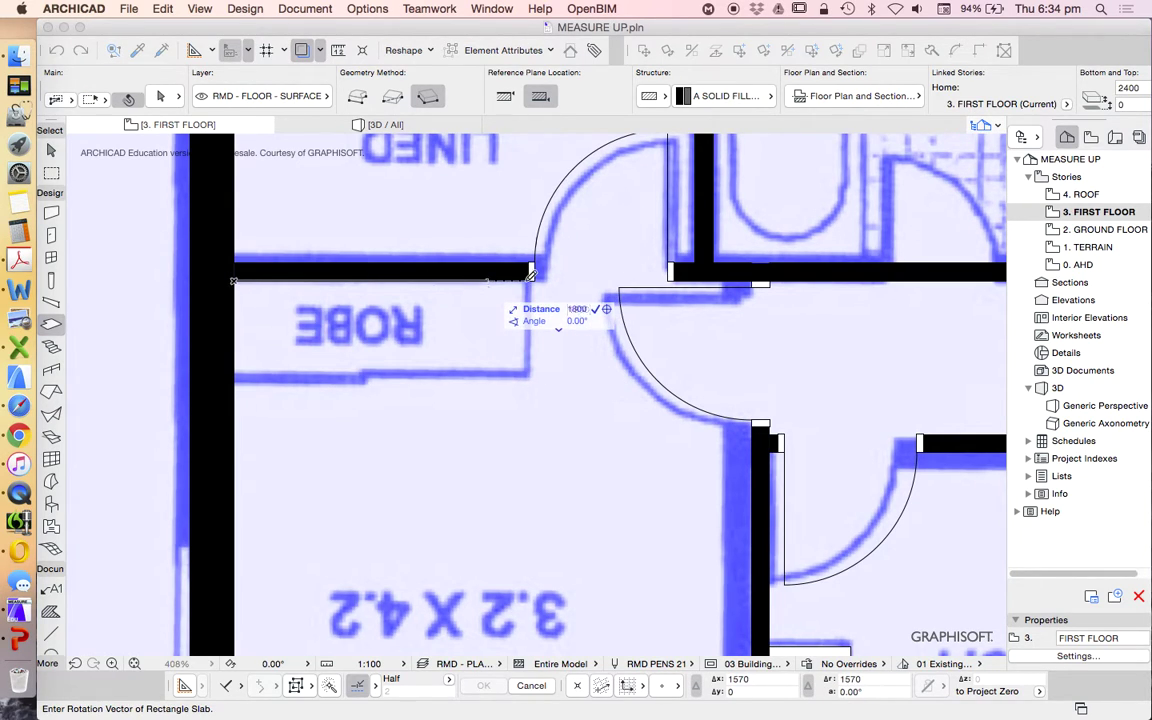
pyautogui.press('Return')
pyautogui.write('500')
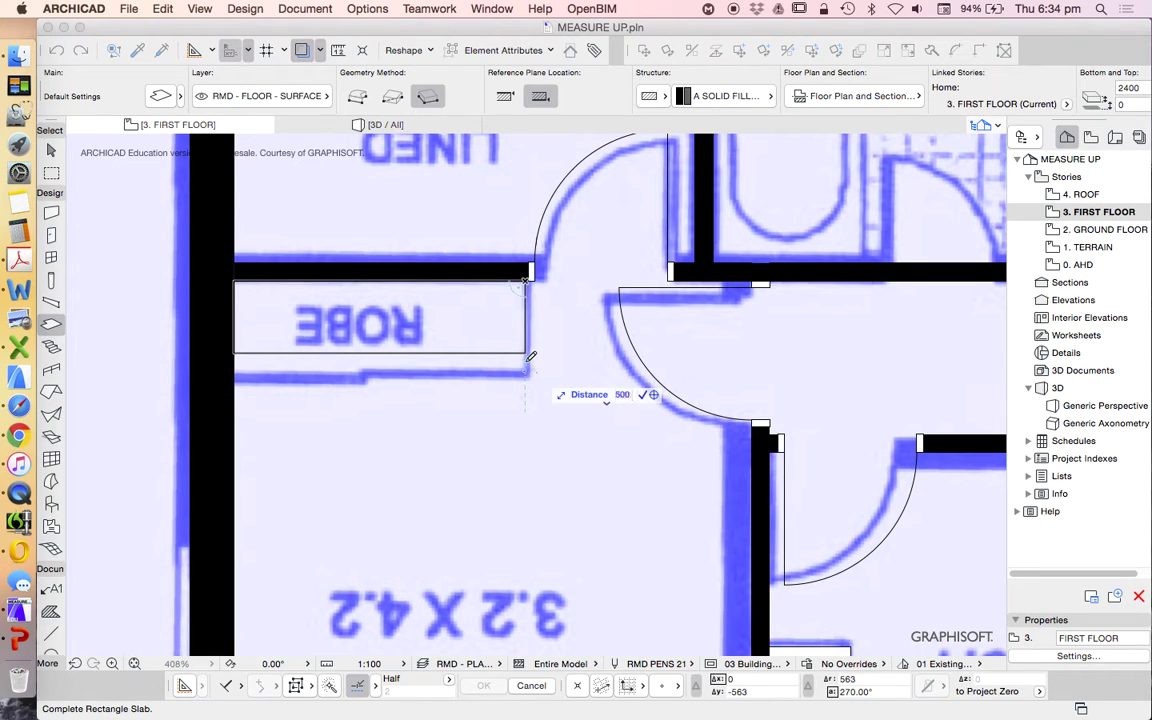
pyautogui.press('Return')
# Nudge the adjoining door so its jamb meets the slab edge
pyautogui.press('Escape')
pyautogui.scroll(5, 520, 282)
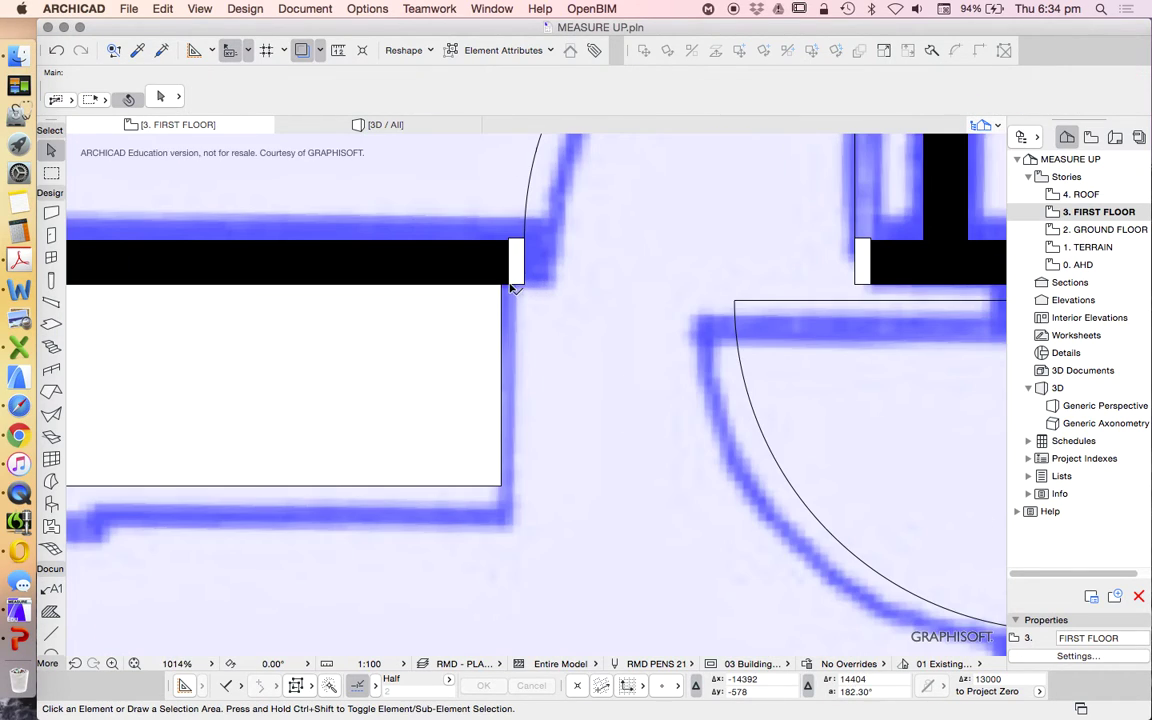
pyautogui.moveTo(511, 288); pyautogui.dragTo(501, 288)
pyautogui.press('Escape')
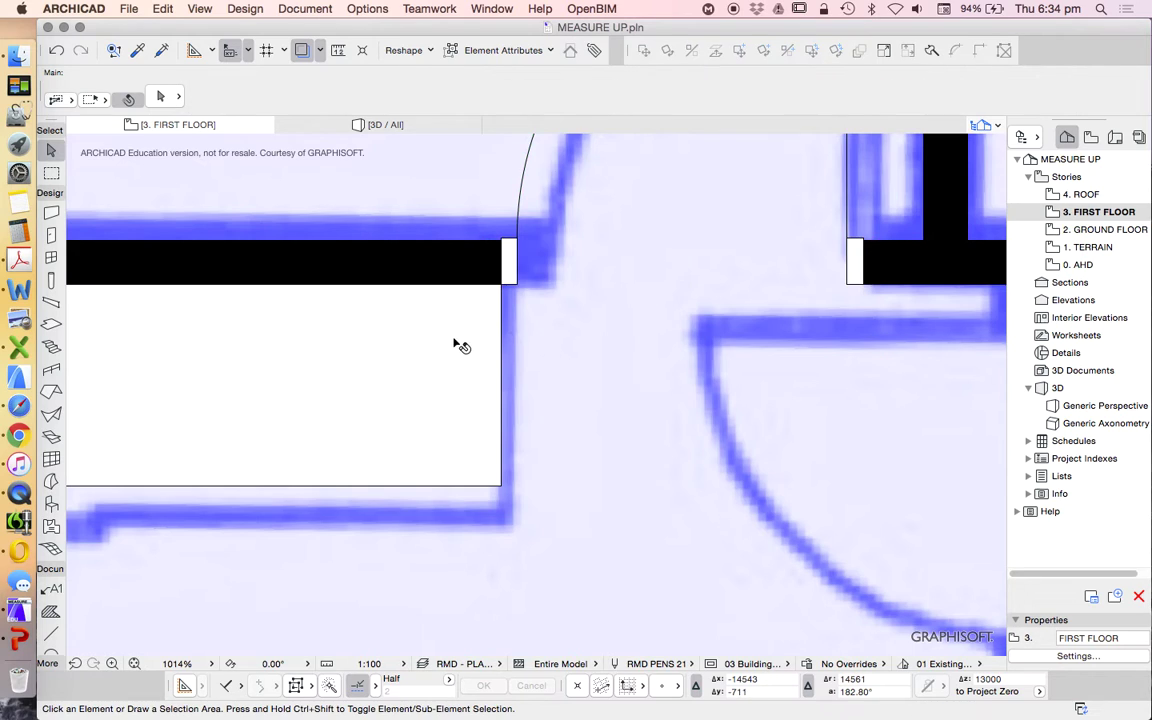
pyautogui.scroll(-12, 456, 344)
pyautogui.scroll(3, 416, 414)
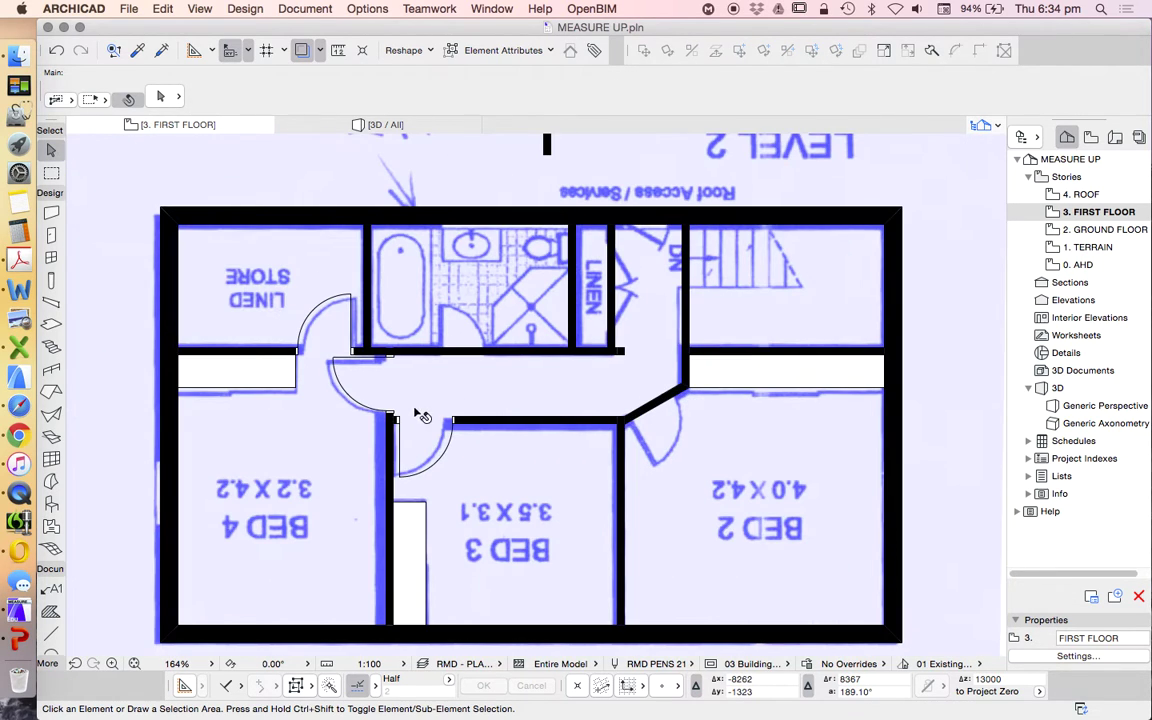
# Place a trial door in the bathroom wall, then delete it
pyautogui.keyDown('alt'); pyautogui.click(385, 400); pyautogui.keyUp('alt')
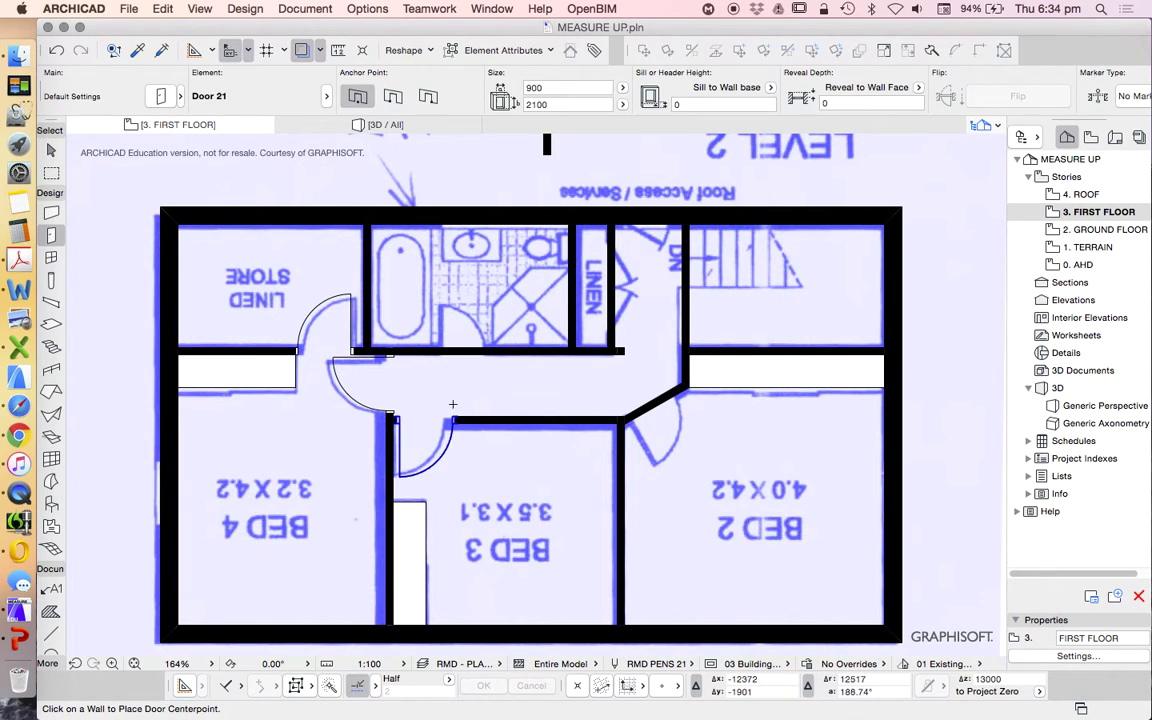
pyautogui.scroll(3, 463, 360)
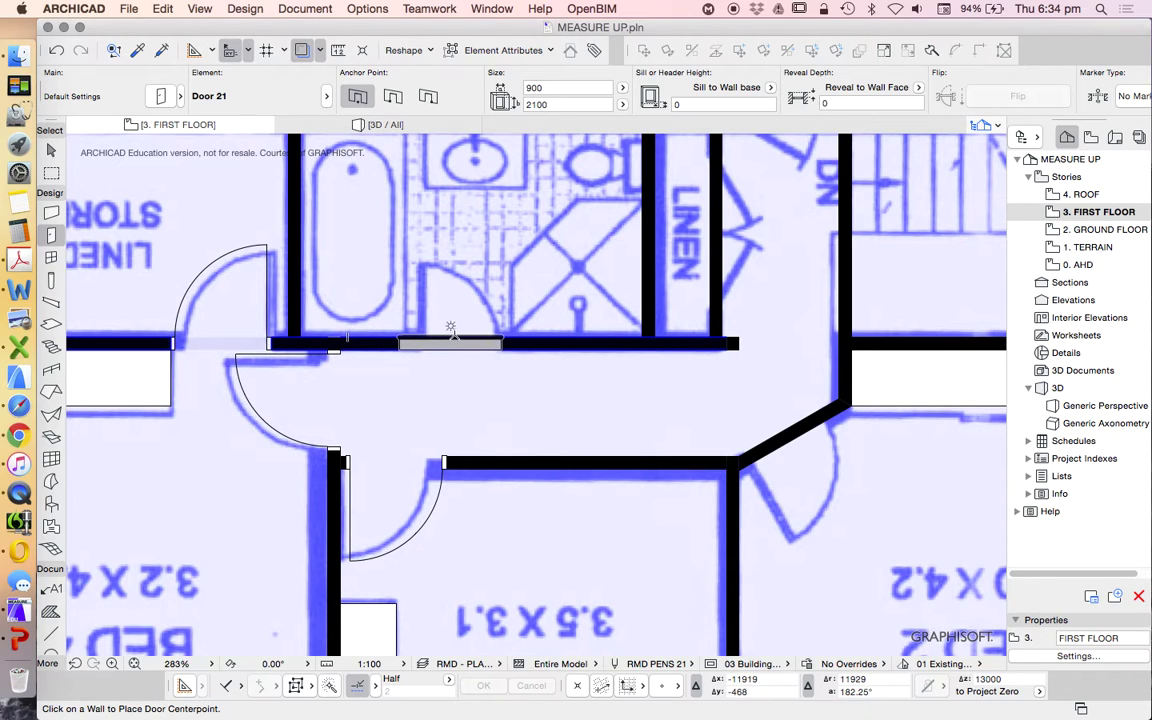
pyautogui.click(455, 340)
pyautogui.click(413, 235)
pyautogui.press('Escape')
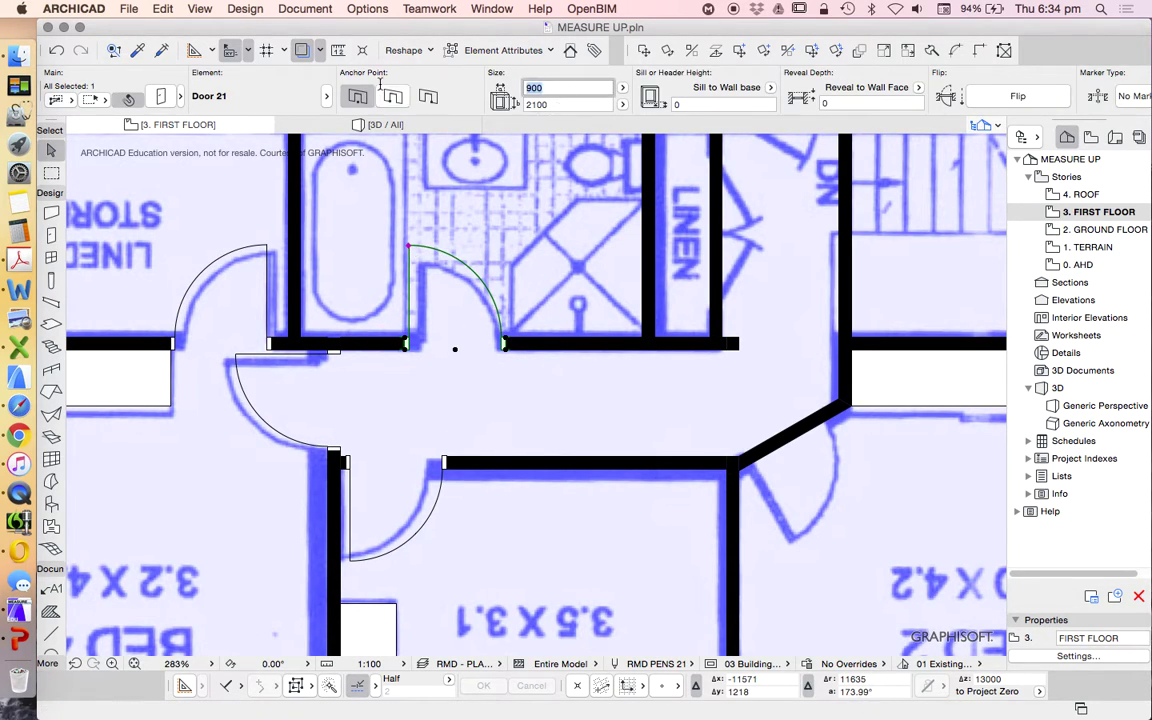
pyautogui.press('Return')
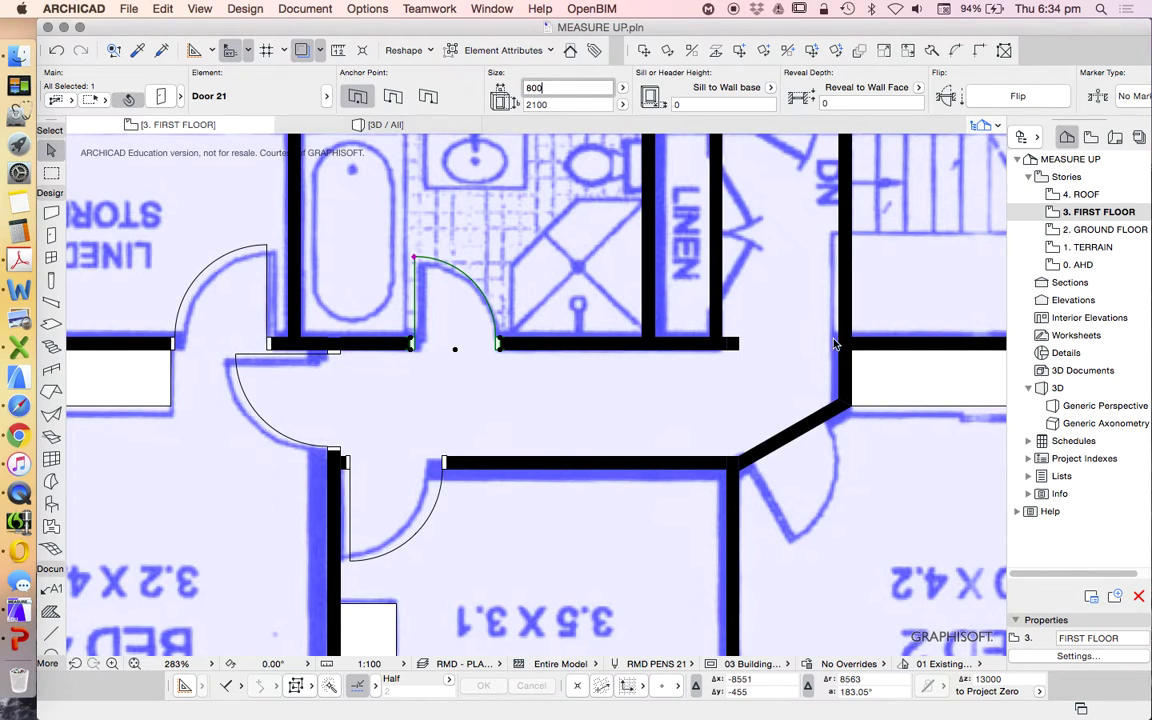
pyautogui.press('Delete')
pyautogui.scroll(-2, 365, 427)
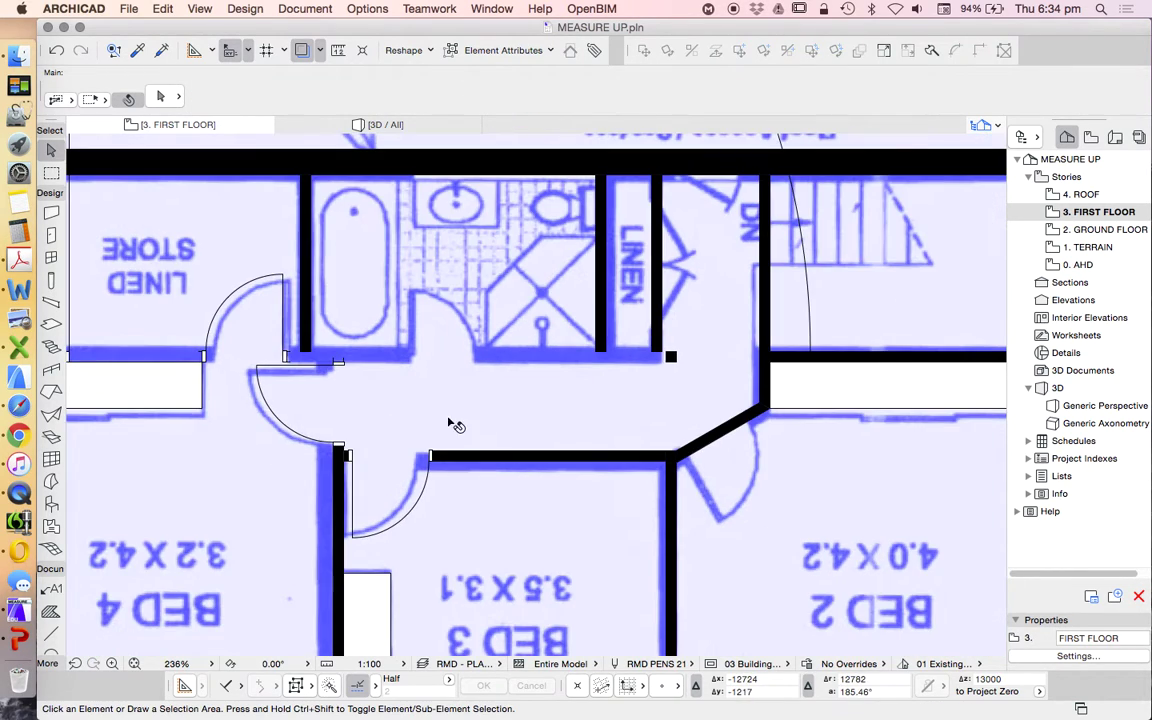
# Place a door in the diagonal corridor wall swinging into BED 2
pyautogui.press('d')
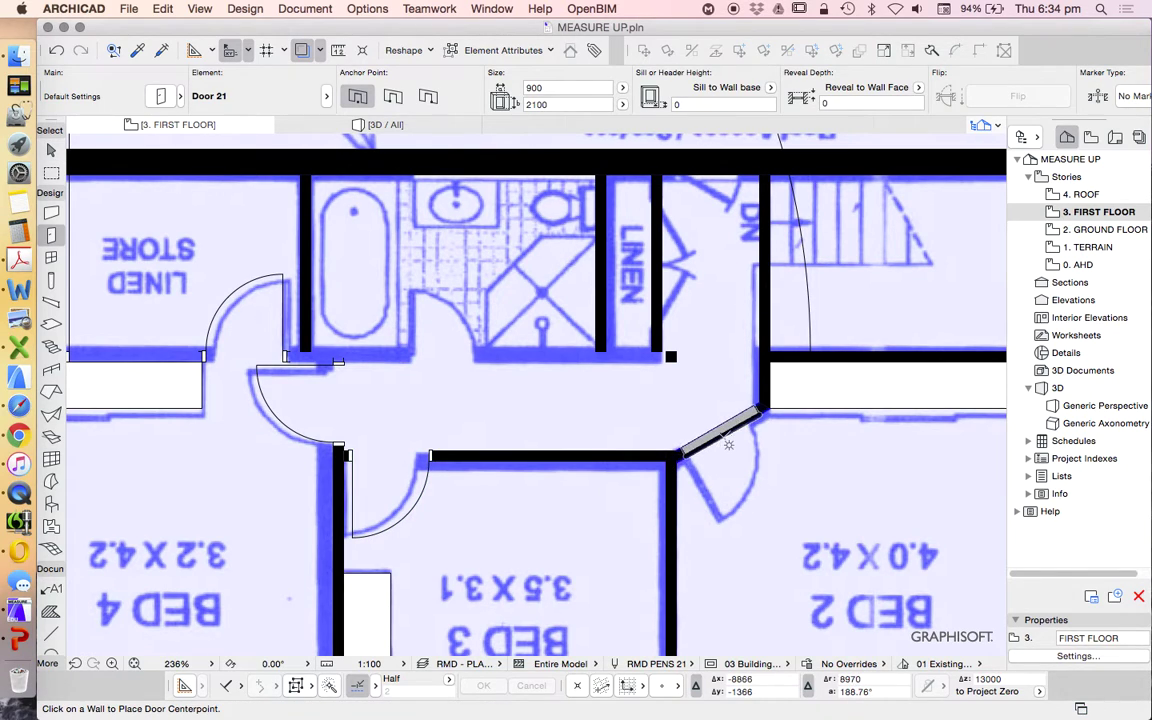
pyautogui.click(722, 432)
pyautogui.click(763, 512)
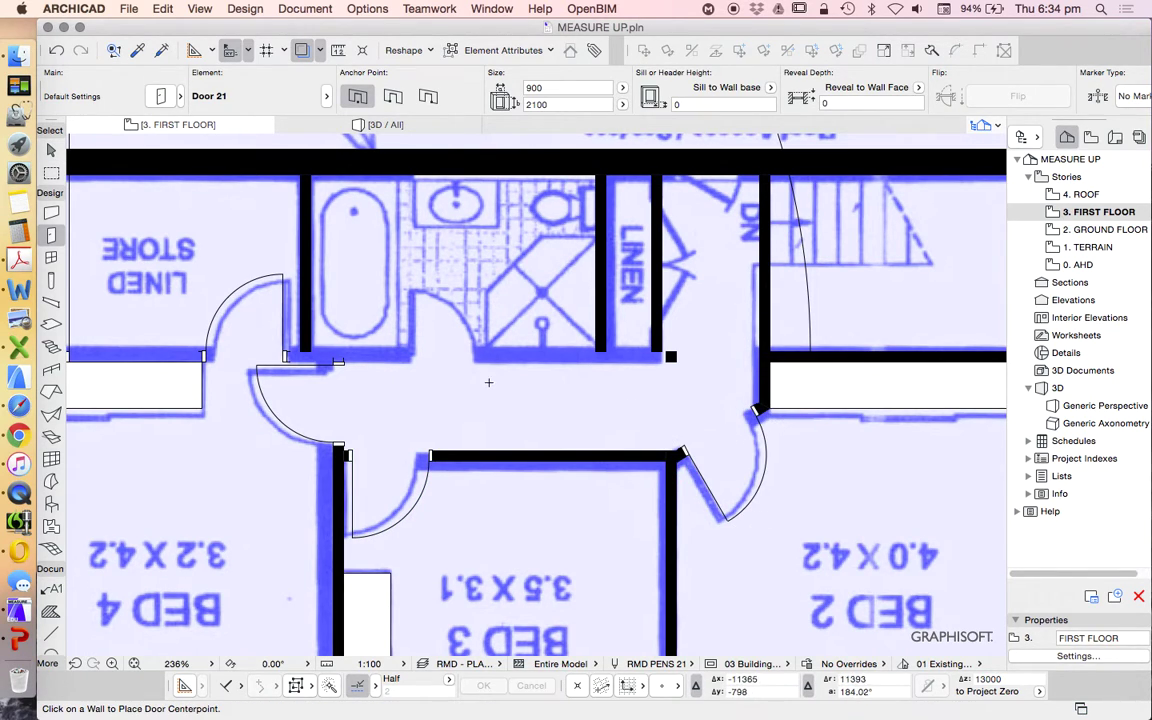
pyautogui.press('Escape')
# Set the oversized door's width to 800, then undo the change
pyautogui.scroll(-2, 507, 410)
pyautogui.click(345, 370)
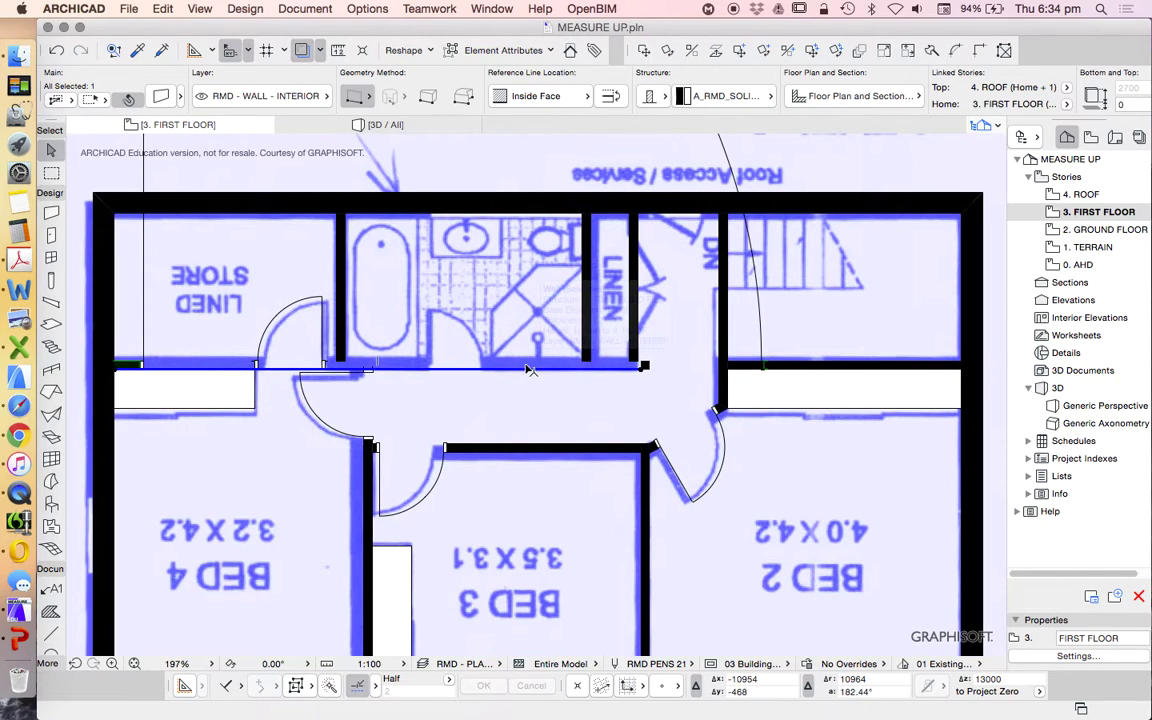
pyautogui.press('Escape')
pyautogui.scroll(-2, 314, 378)
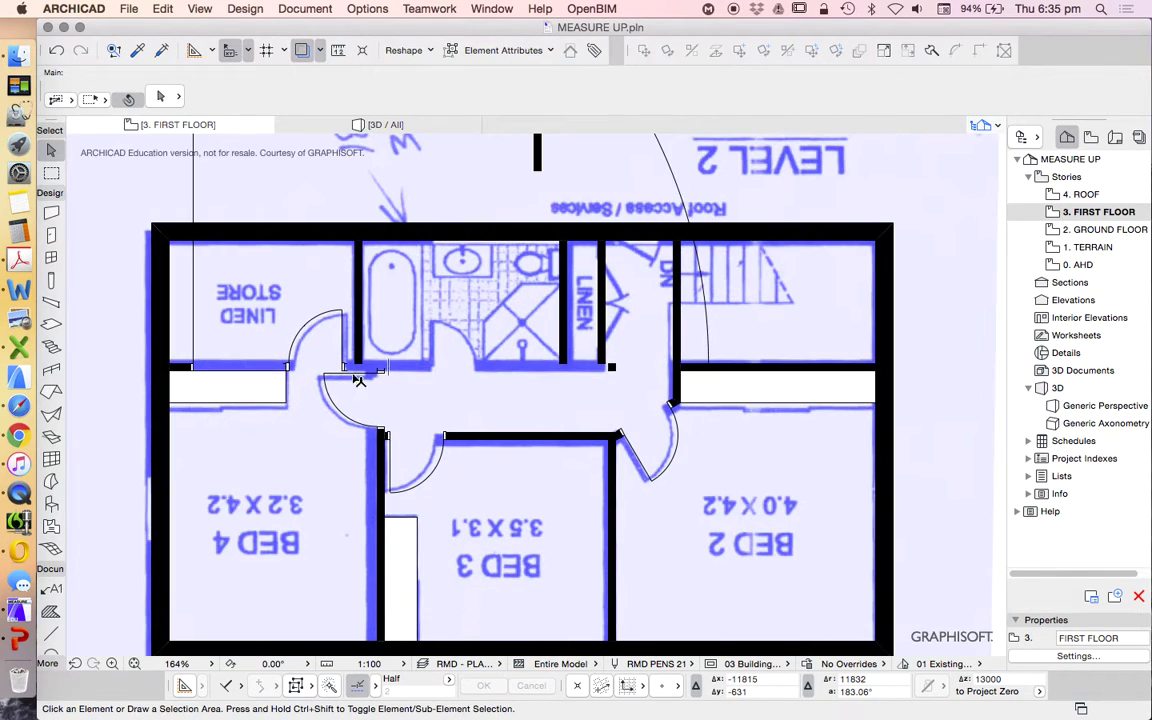
pyautogui.click(378, 383)
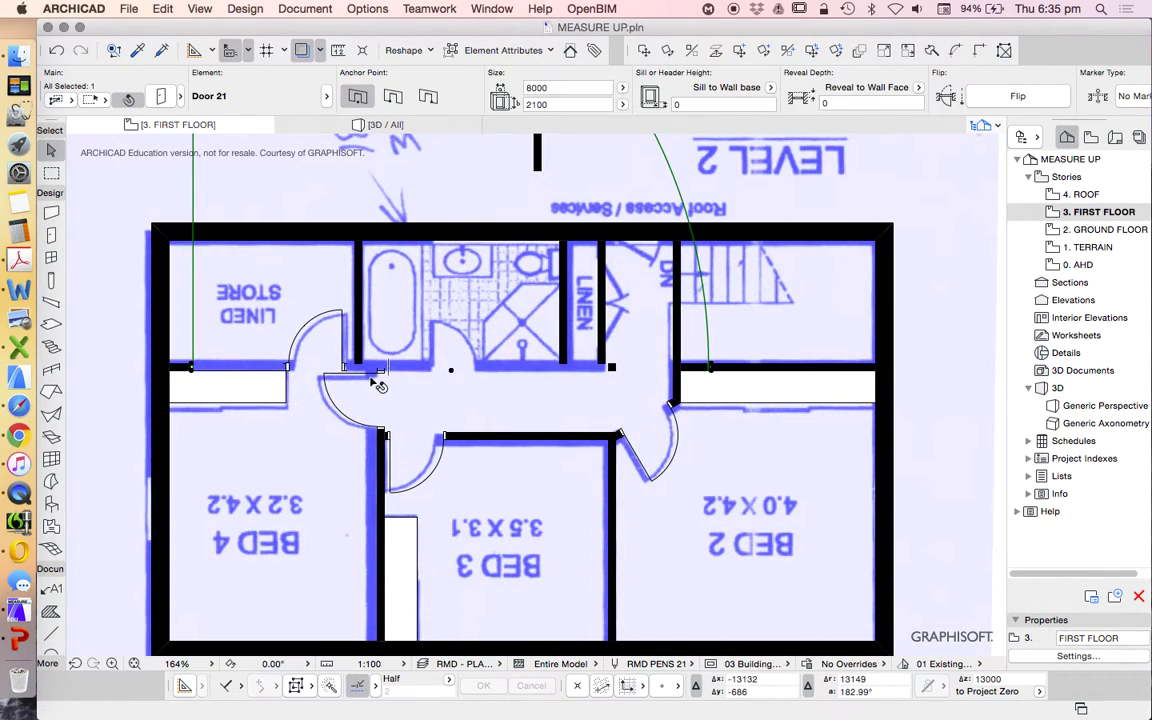
pyautogui.click(569, 86)
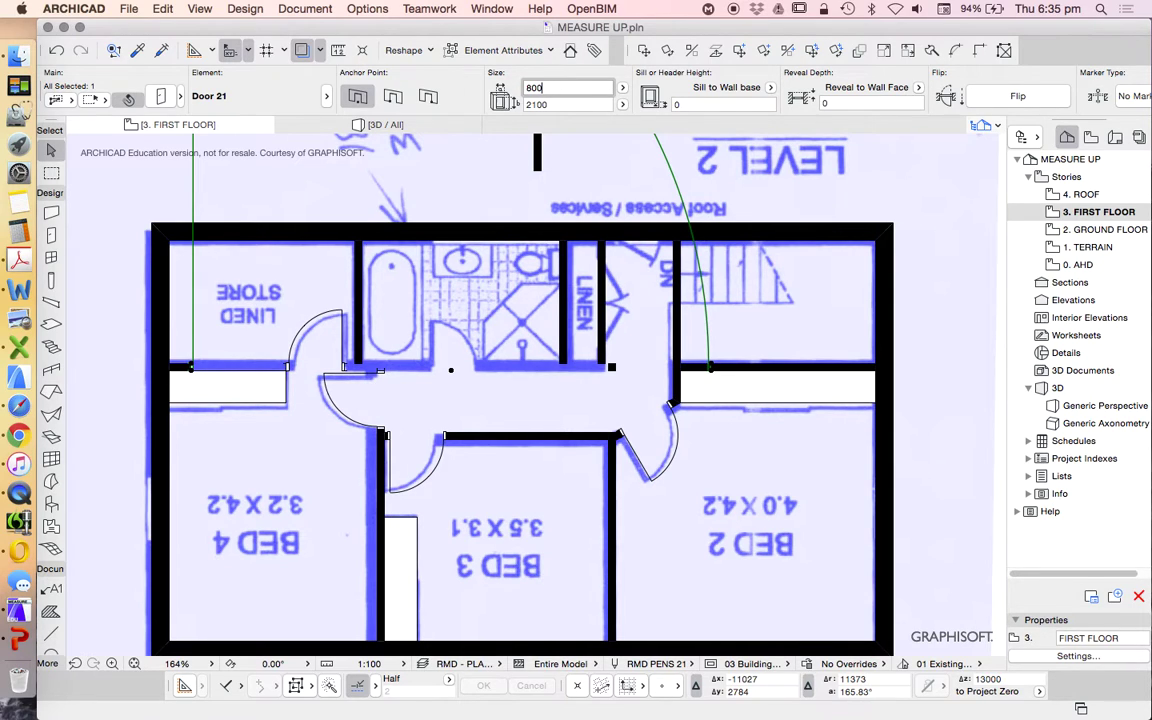
pyautogui.press('Return')
pyautogui.press('Return')
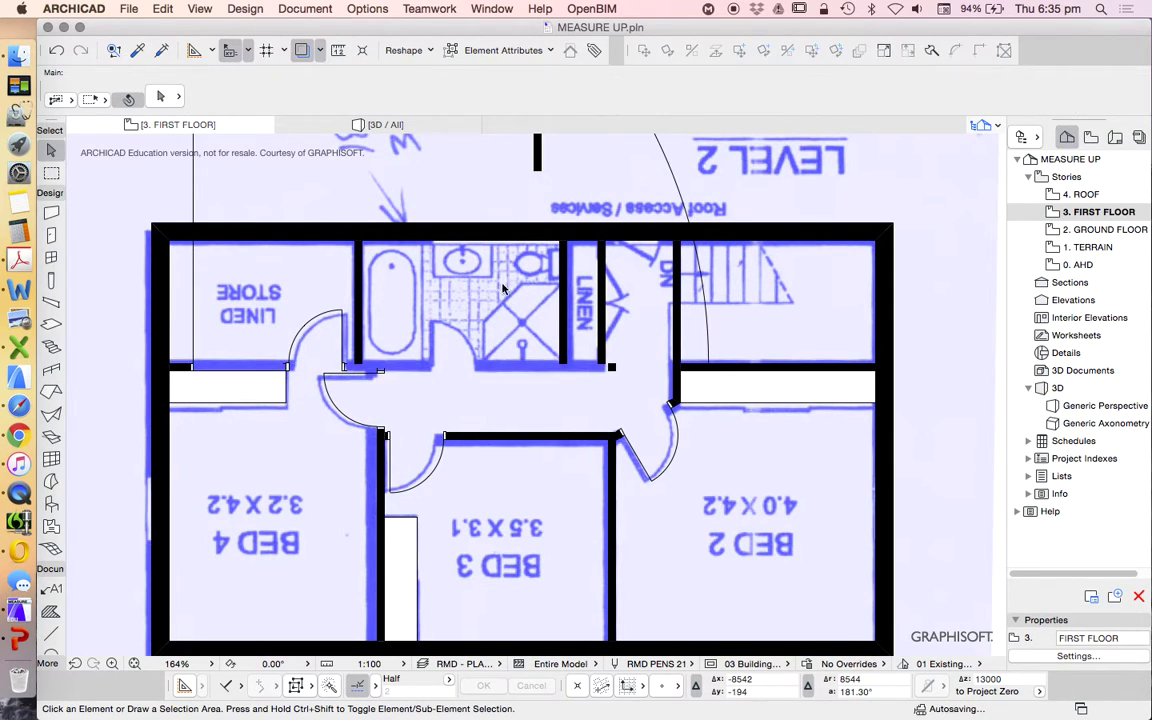
pyautogui.press('super+z')
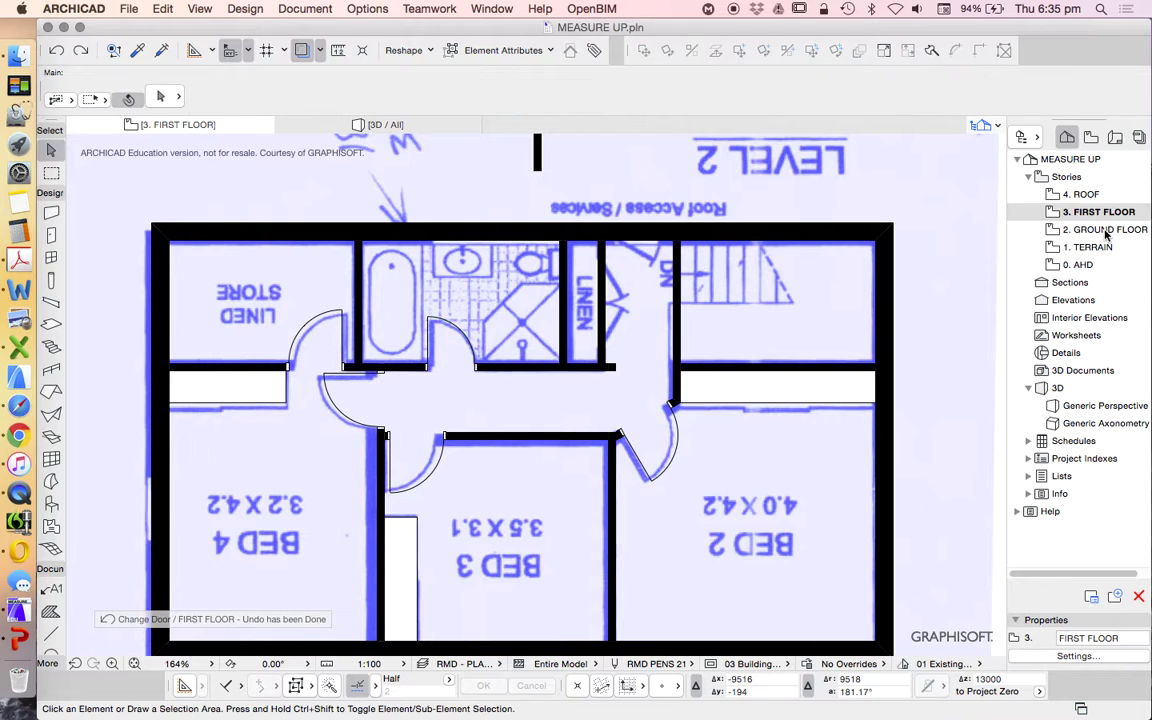
# Place a double door on the first-floor linen cupboard wall
pyautogui.doubleClick(1108, 229)
pyautogui.scroll(-5, 734, 390)
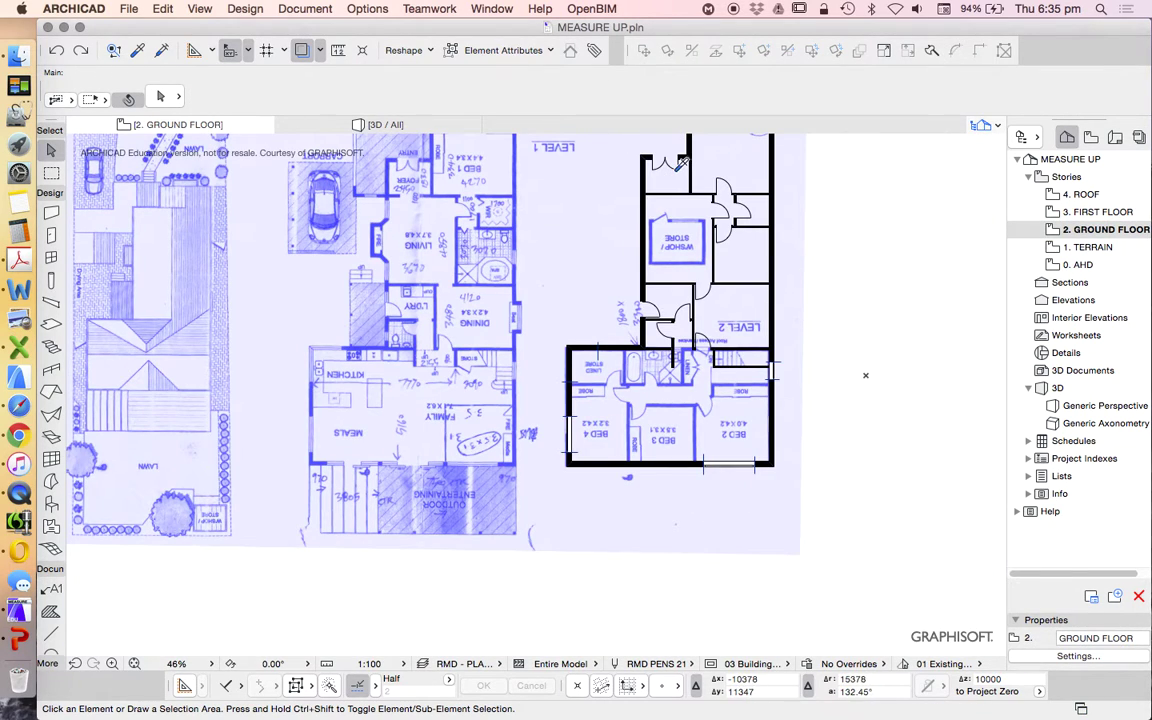
pyautogui.press('d')
pyautogui.doubleClick(1090, 213)
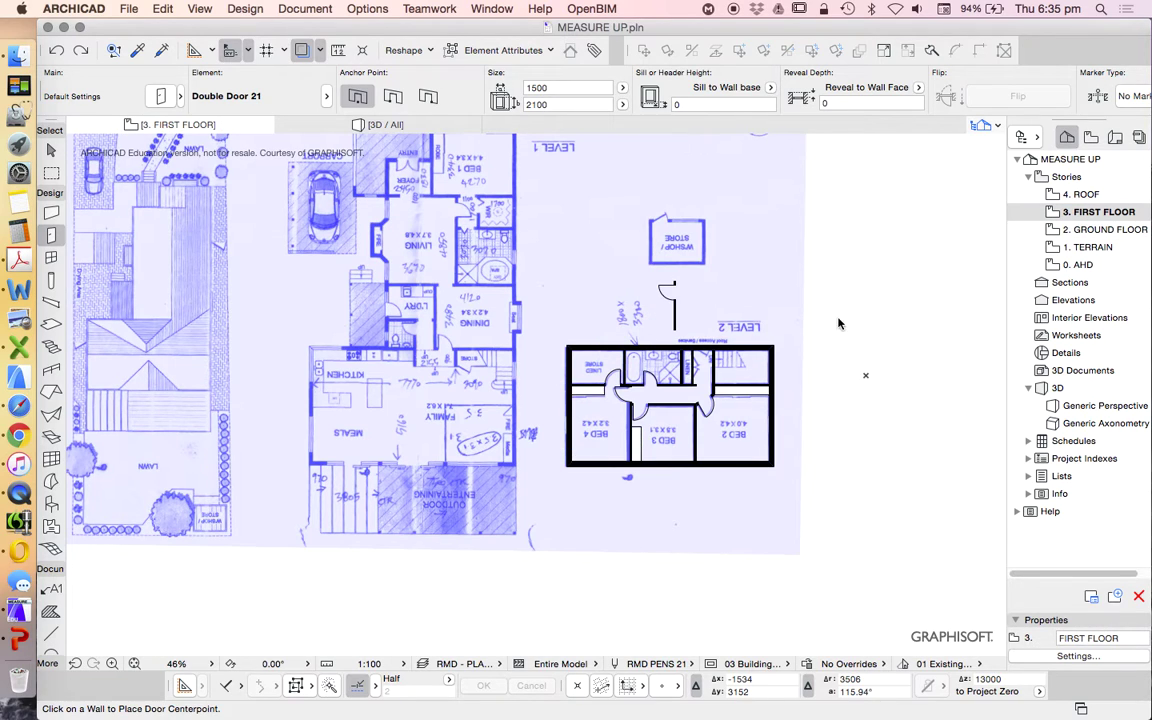
pyautogui.scroll(7, 675, 407)
pyautogui.scroll(2, 675, 407)
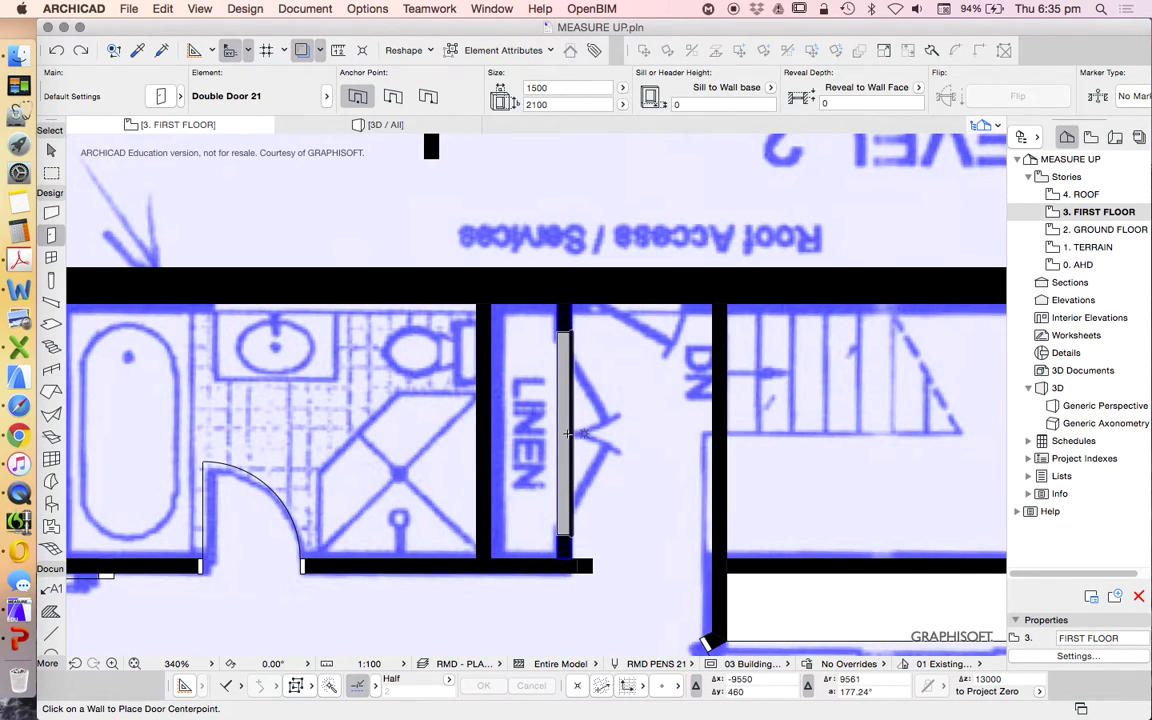
pyautogui.click(566, 433)
pyautogui.click(758, 422)
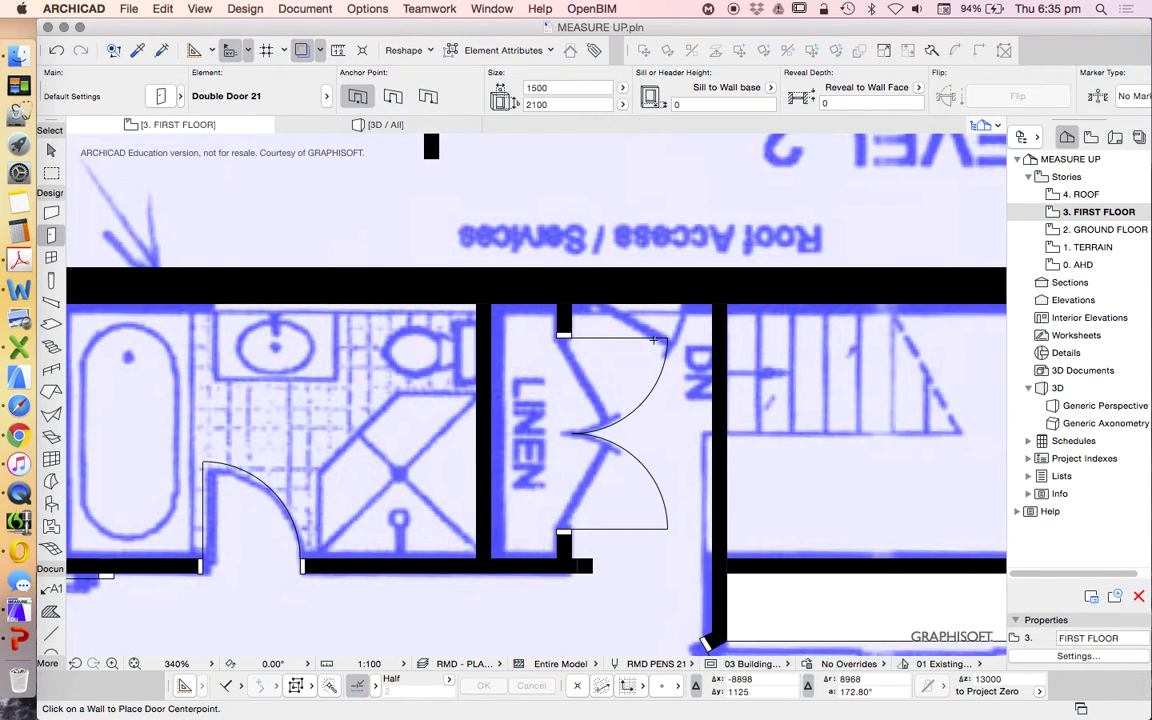
# Drag both double-door leaves to a 30° opening angle
pyautogui.keyDown('shift'); pyautogui.click(660, 342); pyautogui.keyUp('shift')
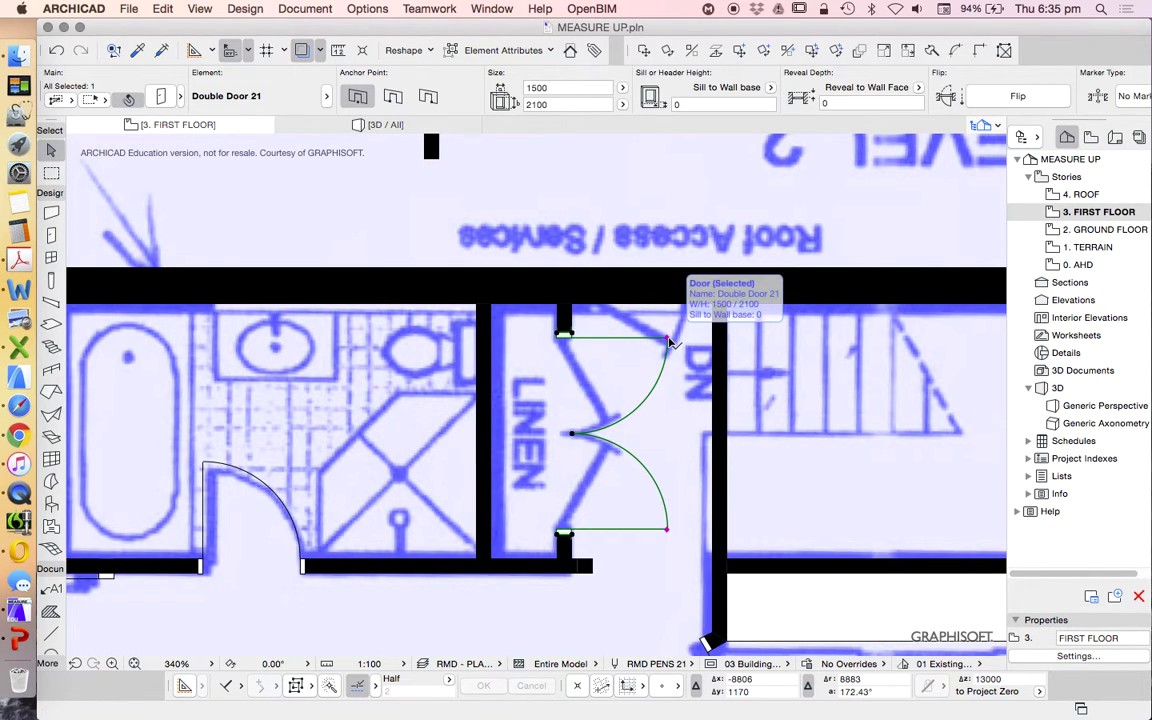
pyautogui.click(669, 341)
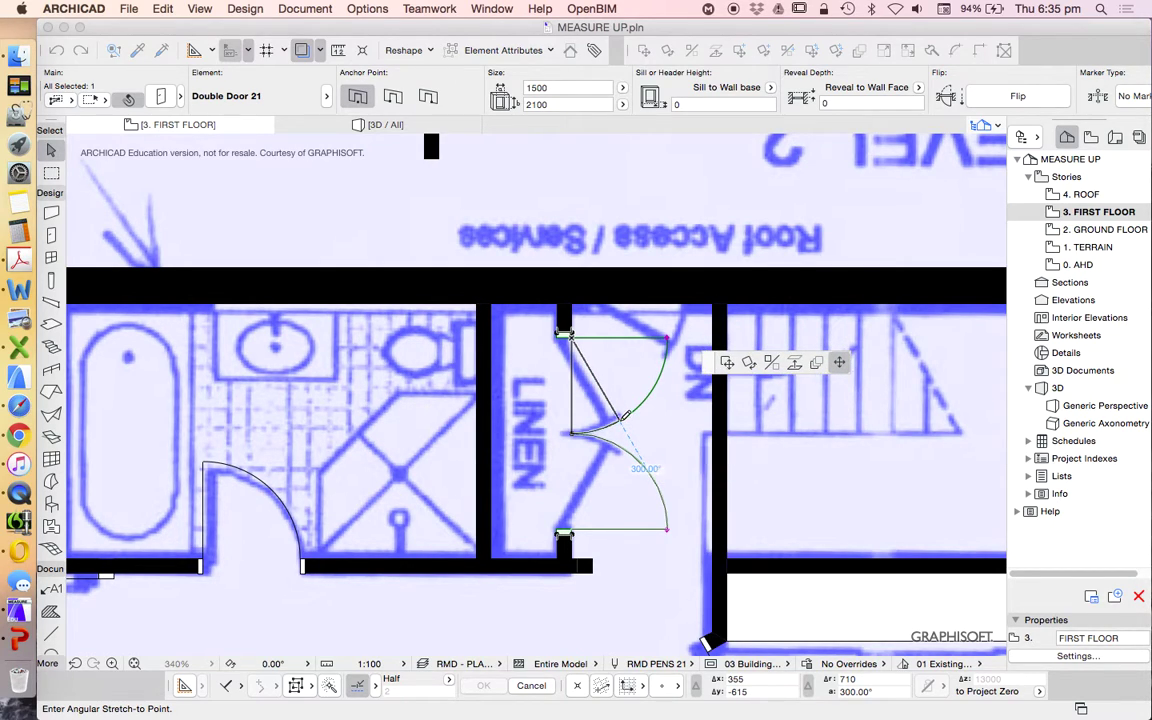
pyautogui.click(622, 410)
pyautogui.click(669, 535)
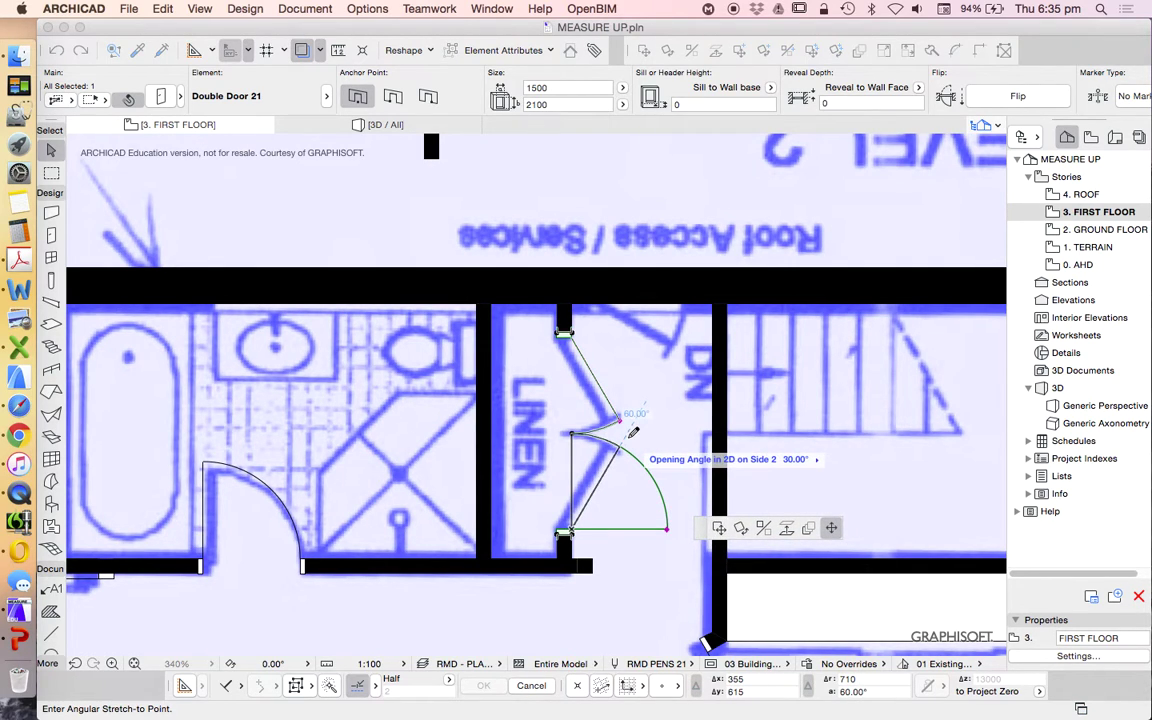
pyautogui.click(631, 437)
# Delete the stray short wall and its door above the first-floor plan
pyautogui.press('Escape')
pyautogui.scroll(-10, 630, 440)
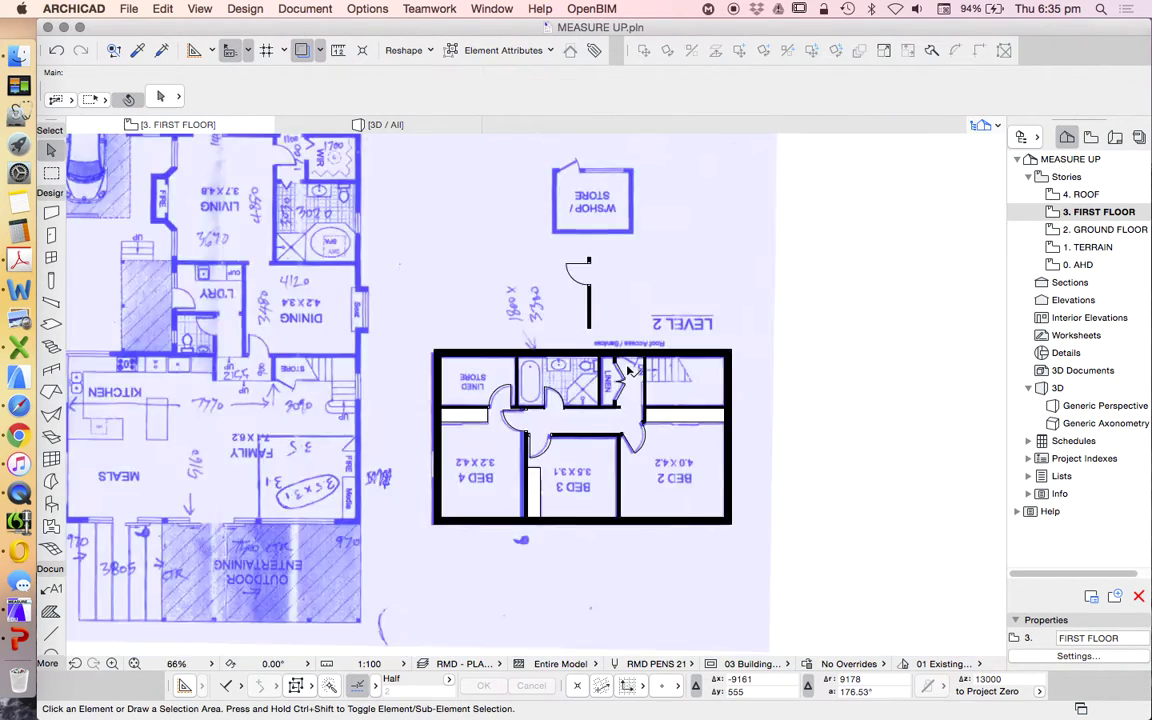
pyautogui.scroll(-2, 628, 370)
pyautogui.click(595, 322)
pyautogui.press('Delete')
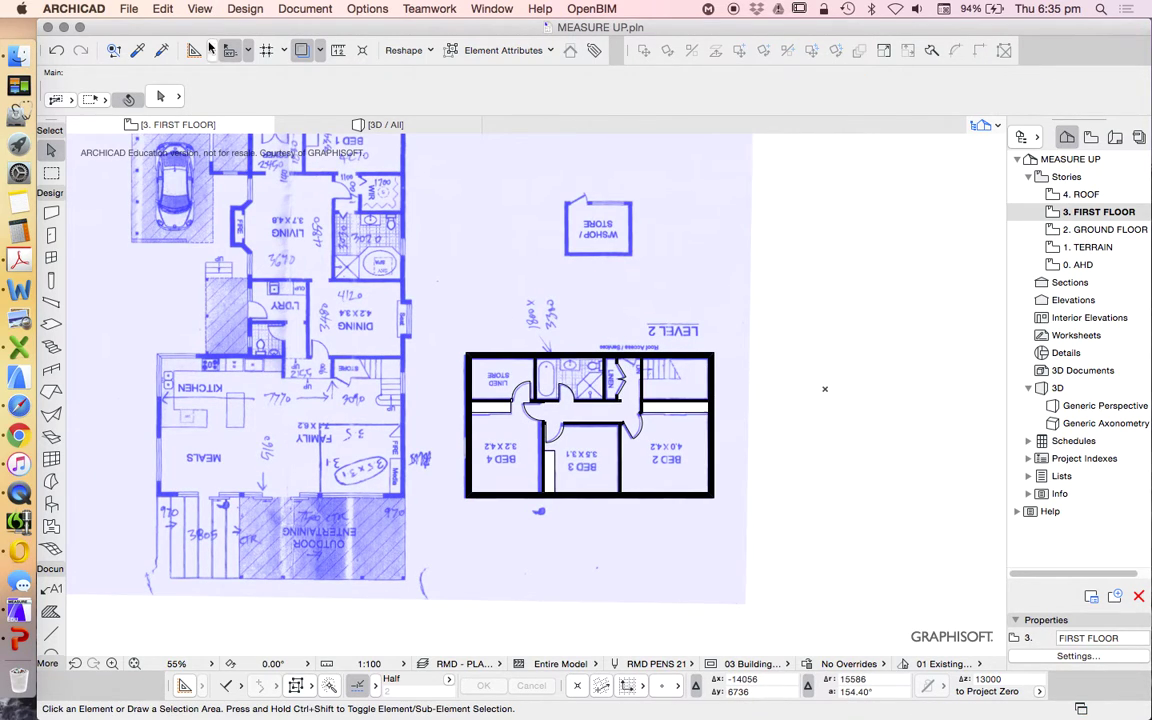
# Hide the sketch trace and switch to the 2. GROUND FLOOR plan
pyautogui.click(302, 52)
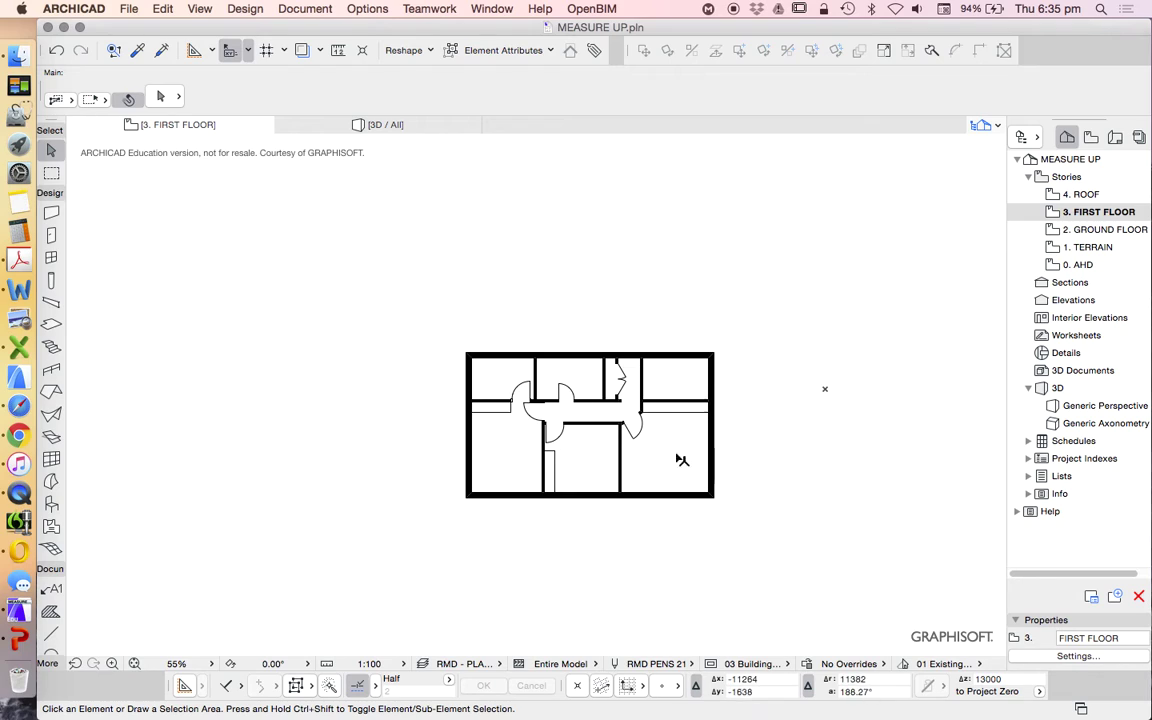
pyautogui.doubleClick(1100, 229)
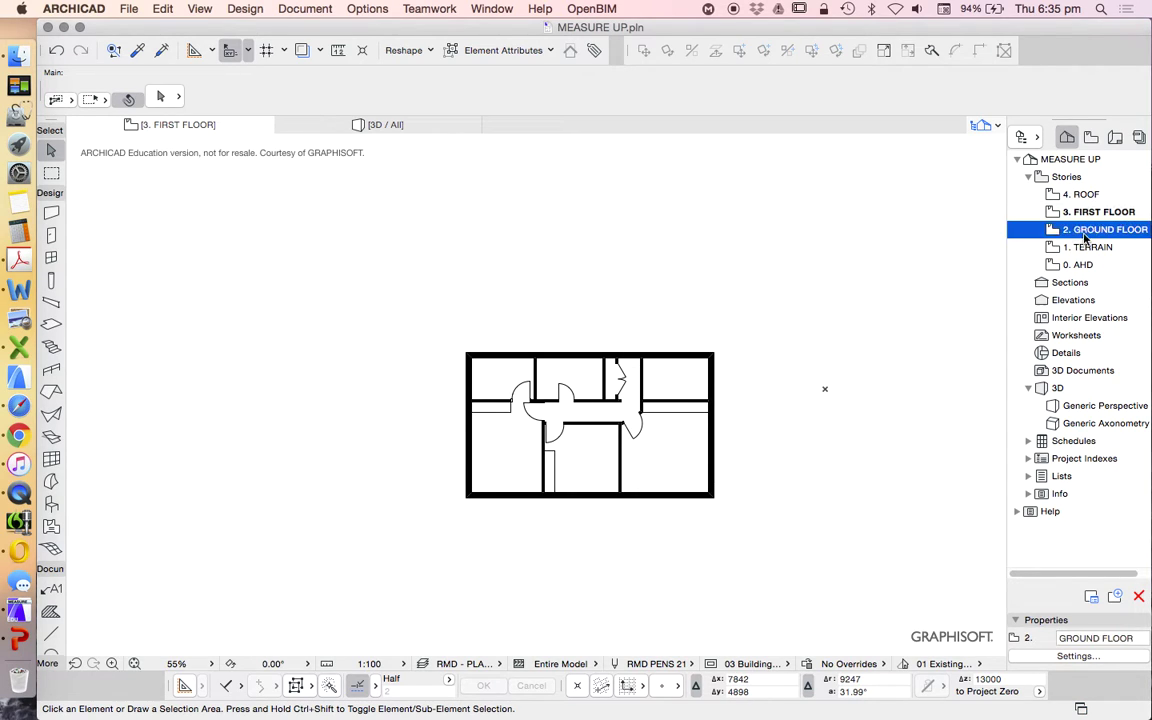
pyautogui.scroll(-3, 650, 330)
pyautogui.scroll(3, 720, 368)
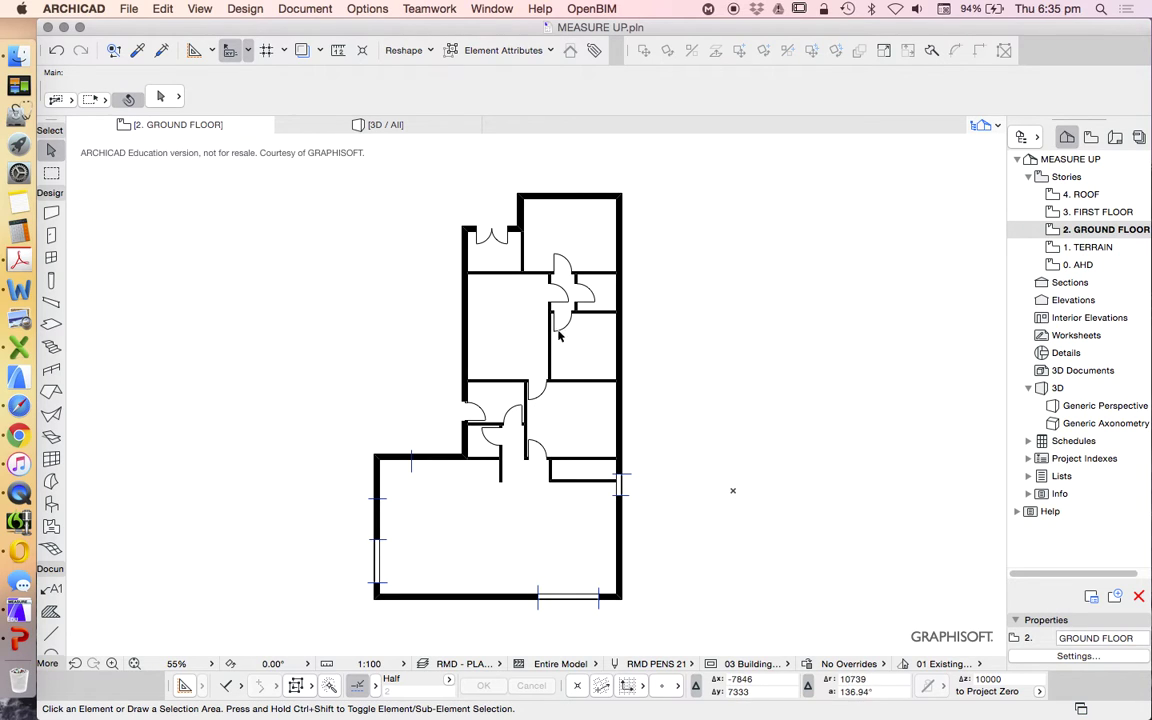
# Change the ground floor's upper left wall thickness from 270 to 110
pyautogui.click(465, 318)
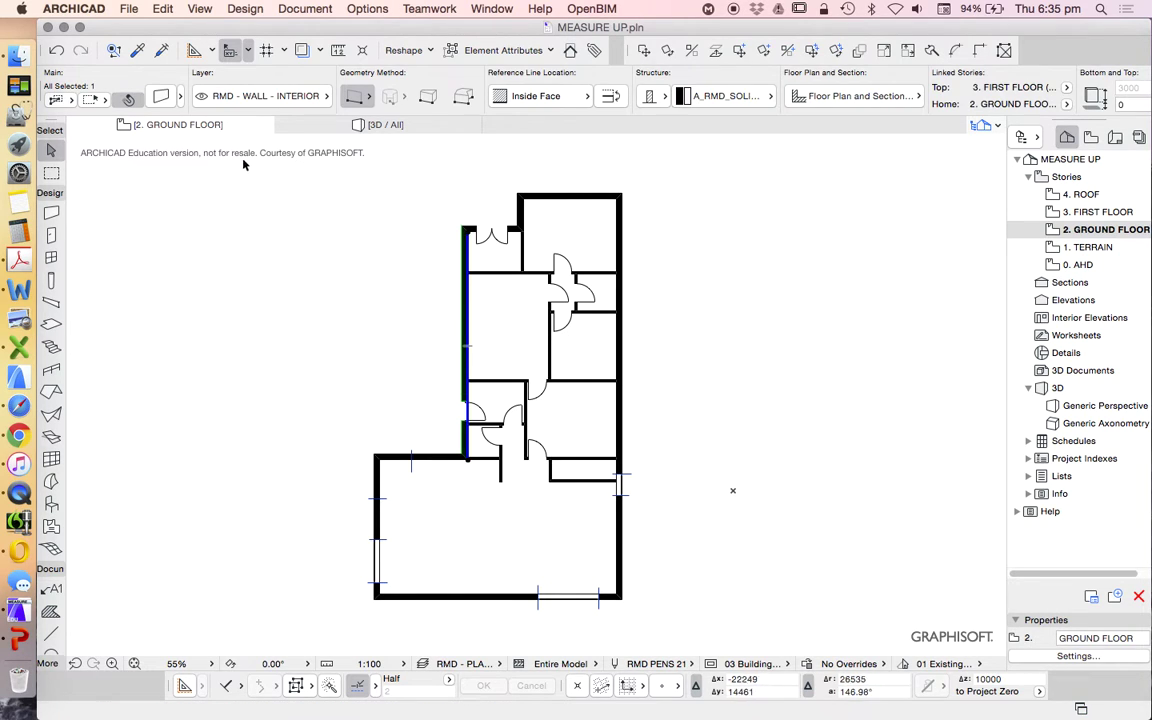
pyautogui.click(155, 104)
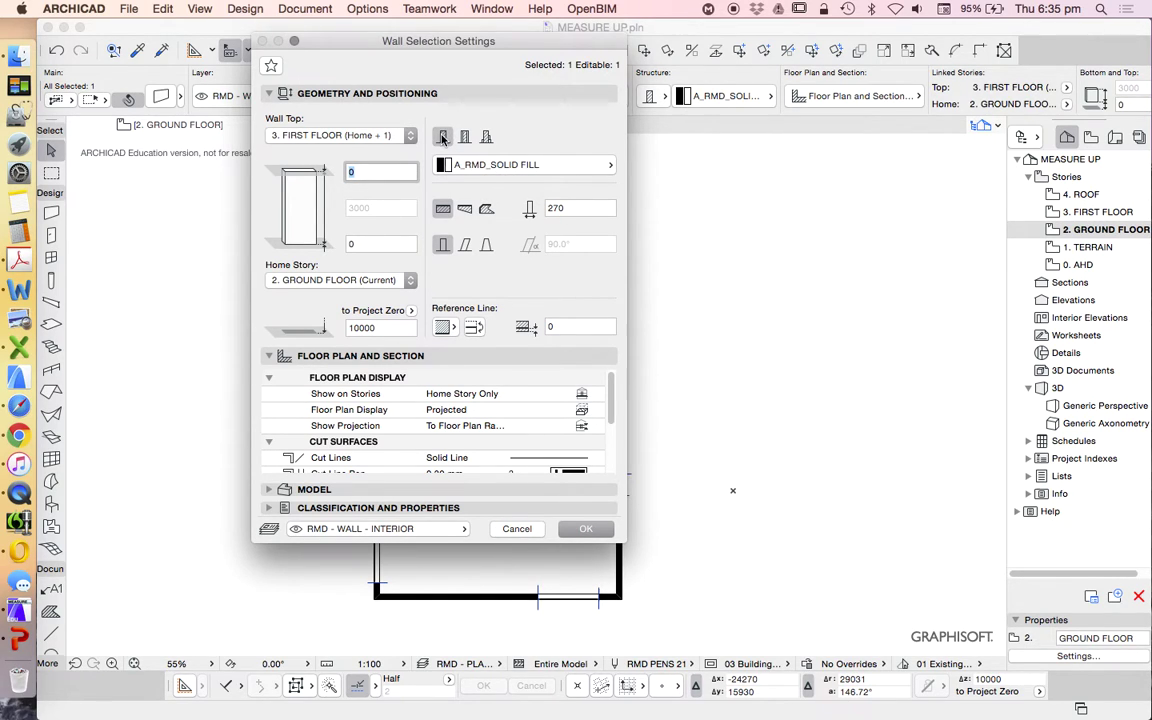
pyautogui.click(497, 166)
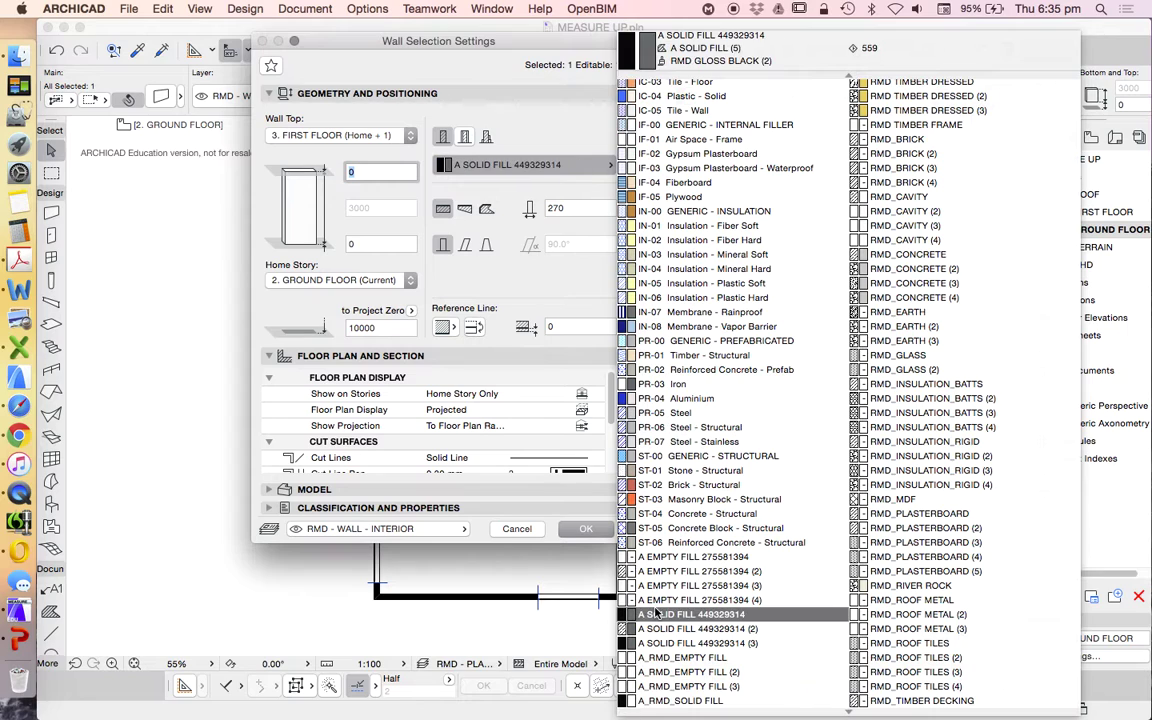
pyautogui.scroll(-3, 690, 600)
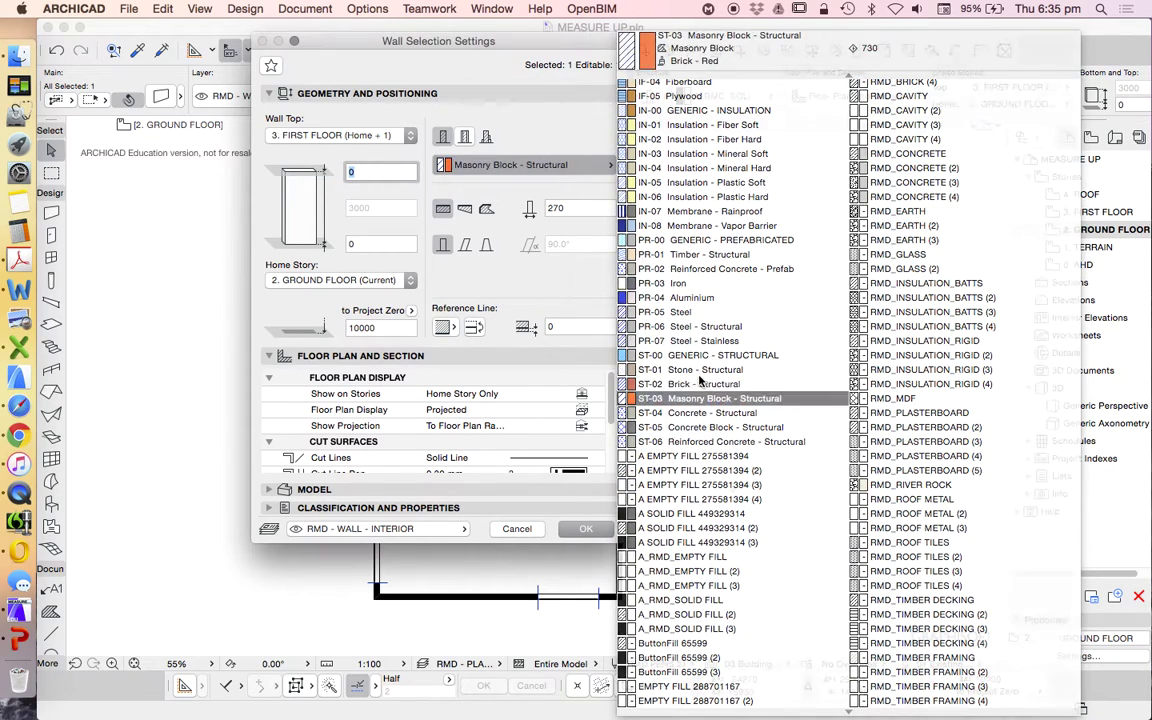
pyautogui.click(575, 207)
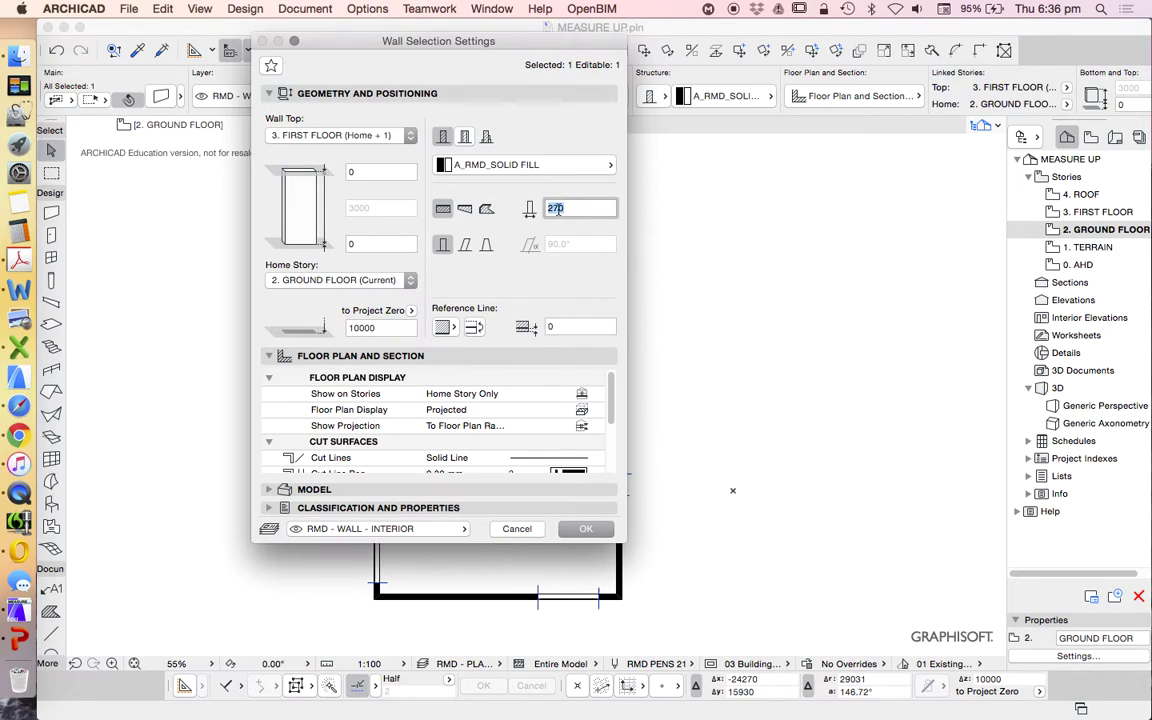
pyautogui.press('Return')
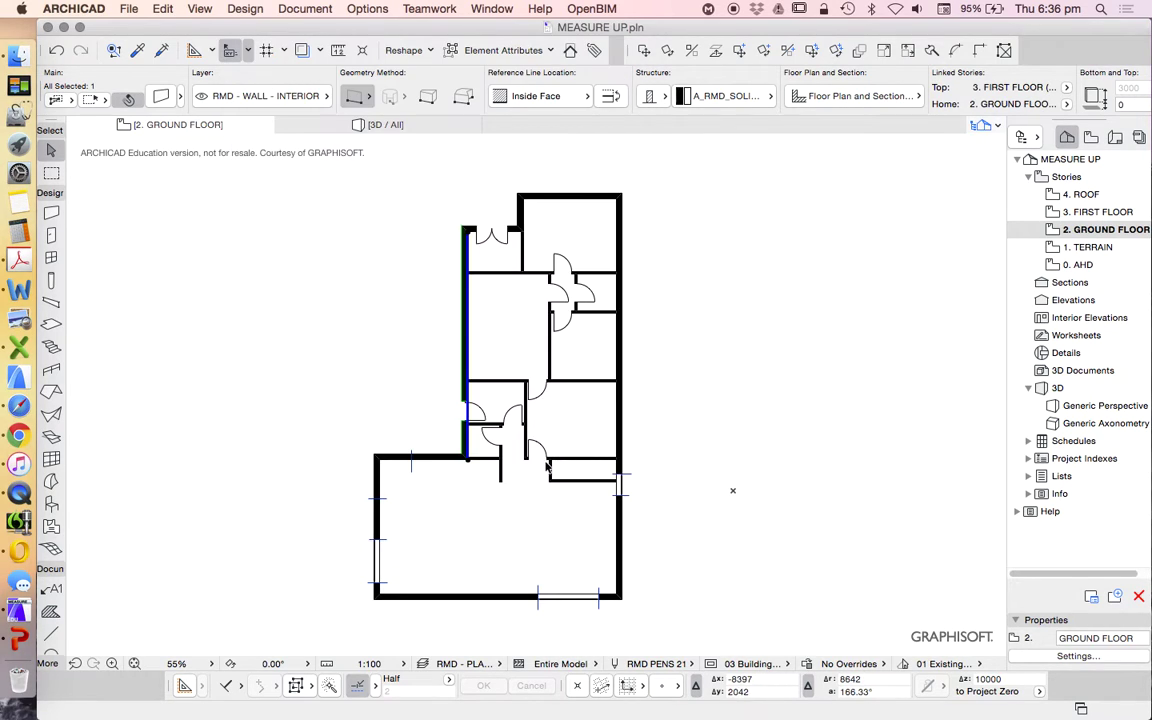
pyautogui.click(162, 100)
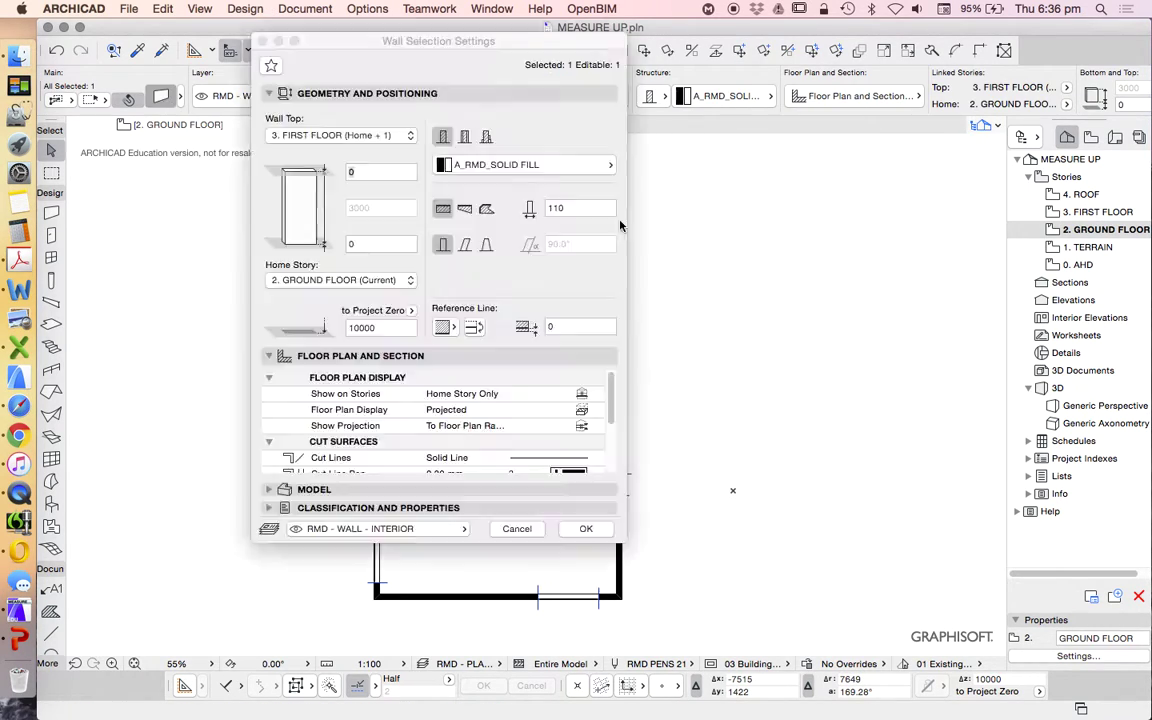
pyautogui.press('Return')
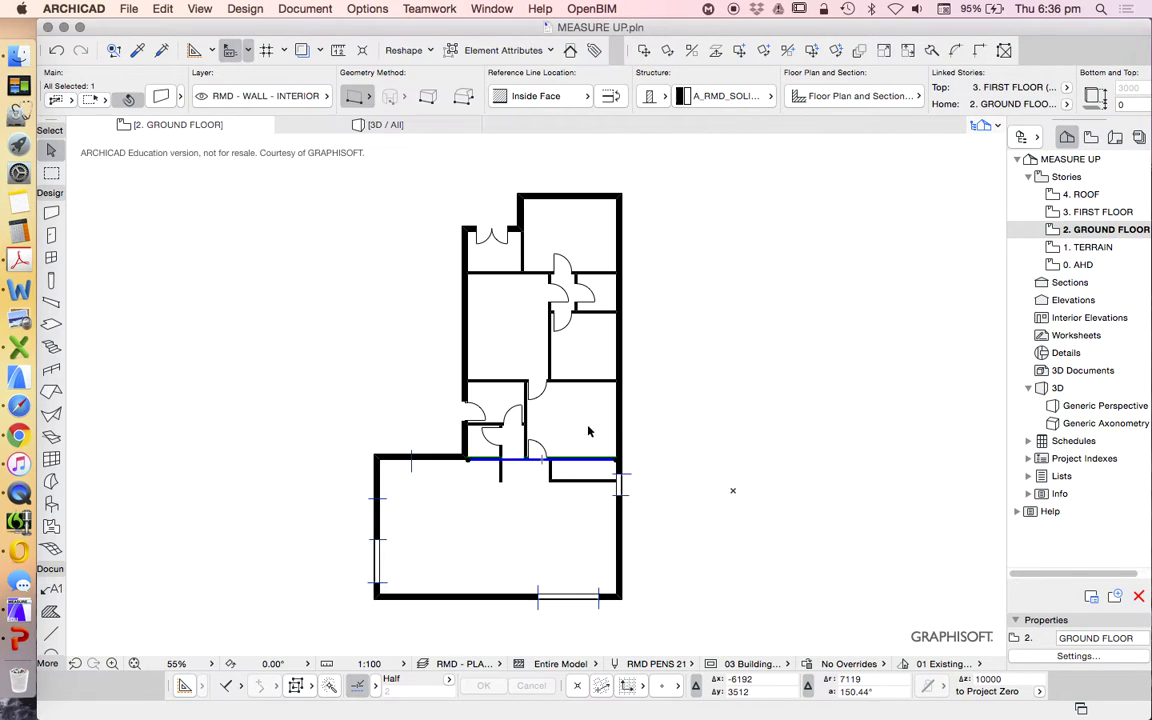
pyautogui.click(584, 438)
pyautogui.scroll(3, 580, 442)
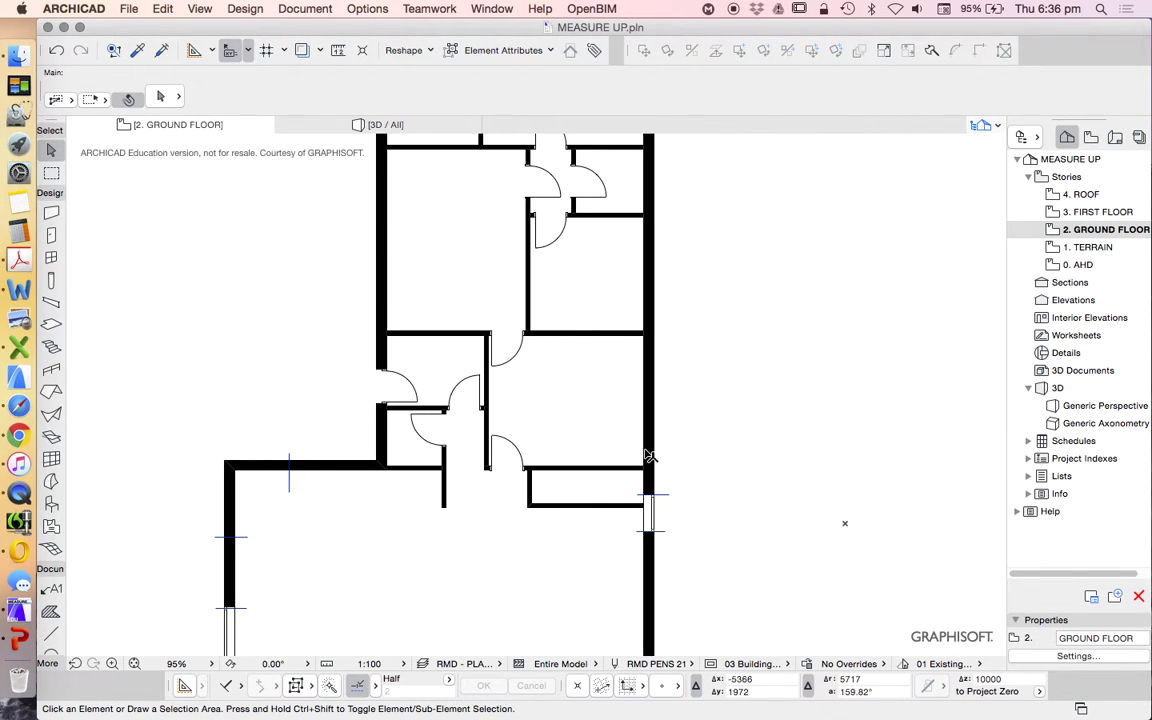
pyautogui.scroll(-3, 648, 470)
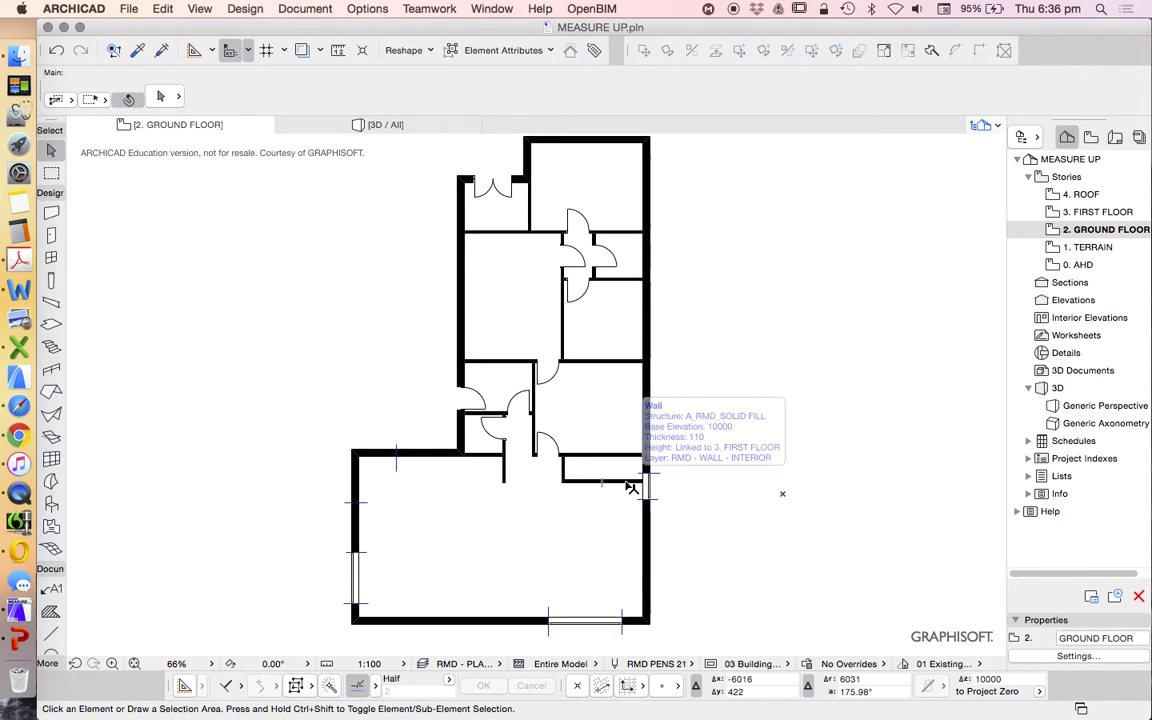
pyautogui.click(300, 51)
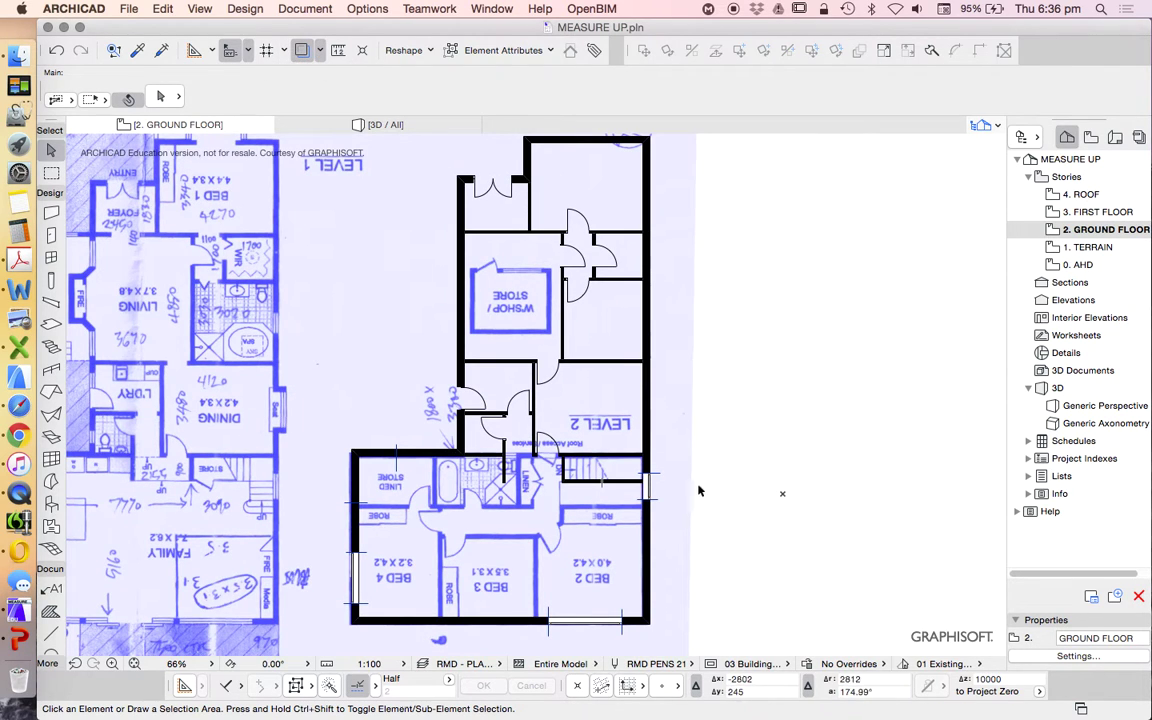
pyautogui.scroll(-3, 630, 504)
pyautogui.scroll(2, 632, 504)
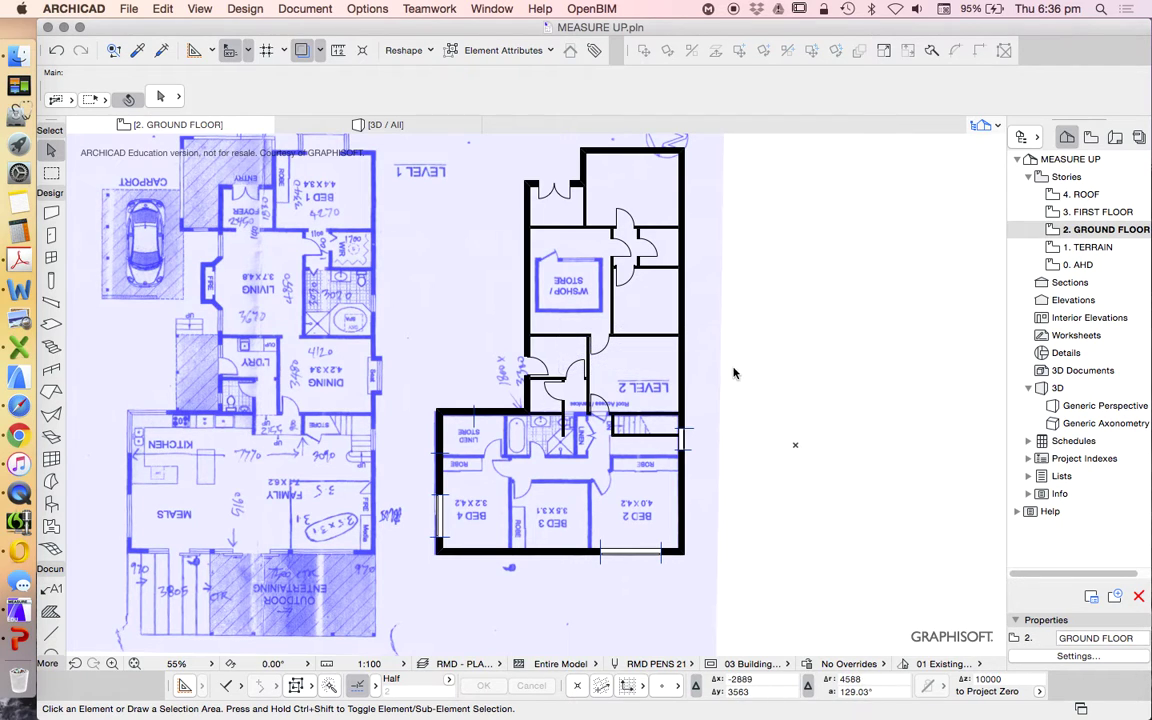
pyautogui.scroll(-2, 672, 657)
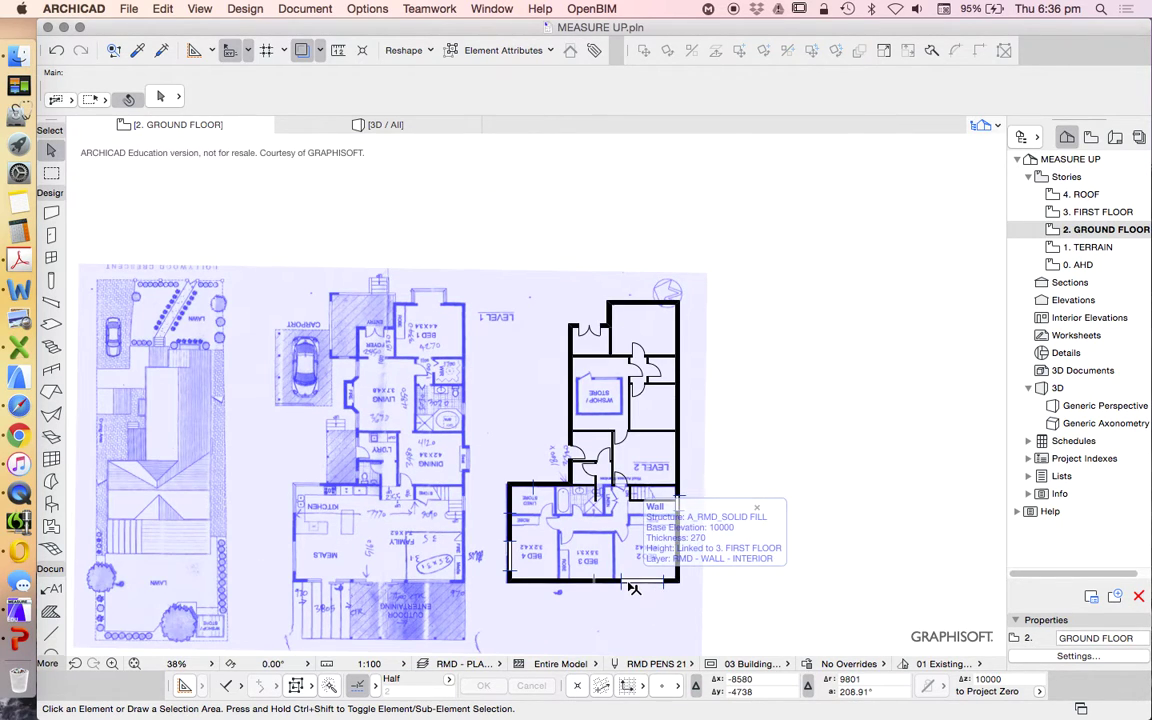
pyautogui.scroll(2, 675, 591)
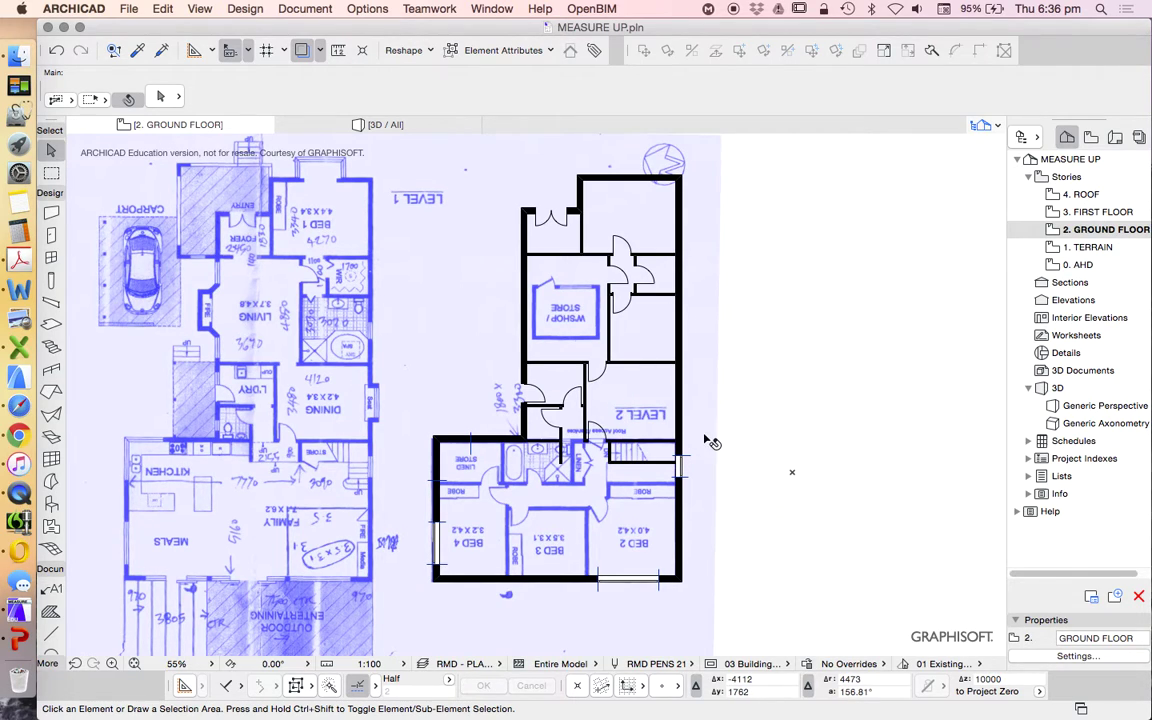
pyautogui.press('super+f')
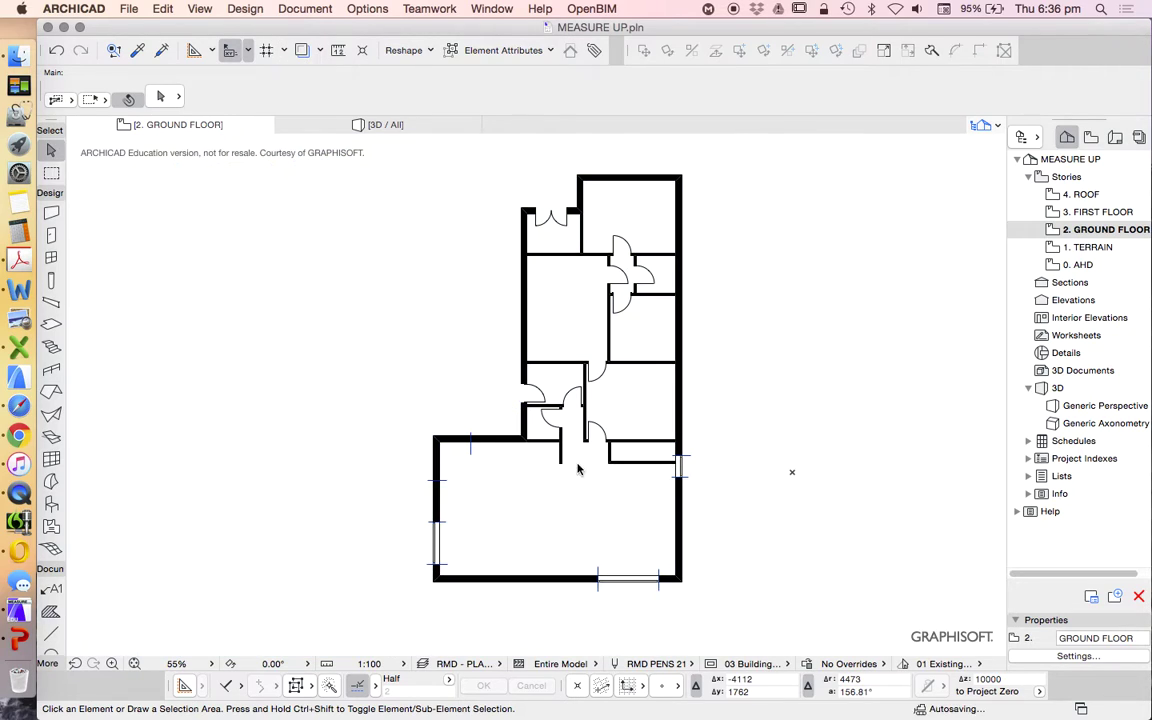
pyautogui.scroll(-4, 728, 505)
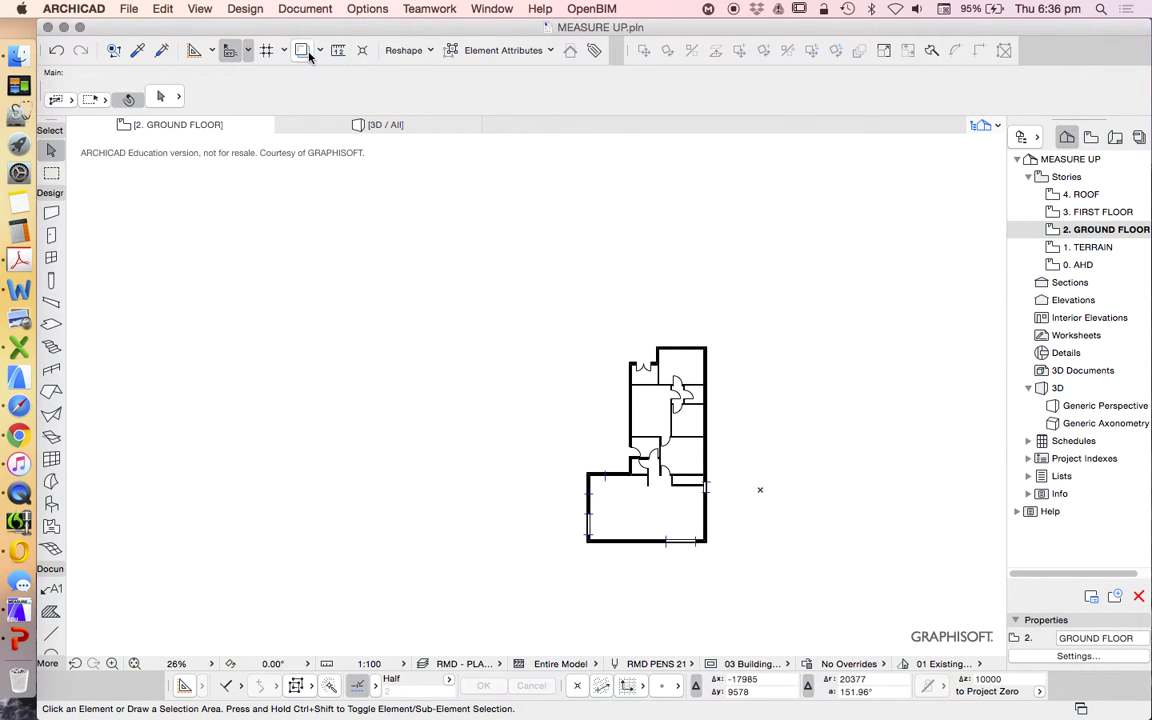
pyautogui.scroll(8, 672, 513)
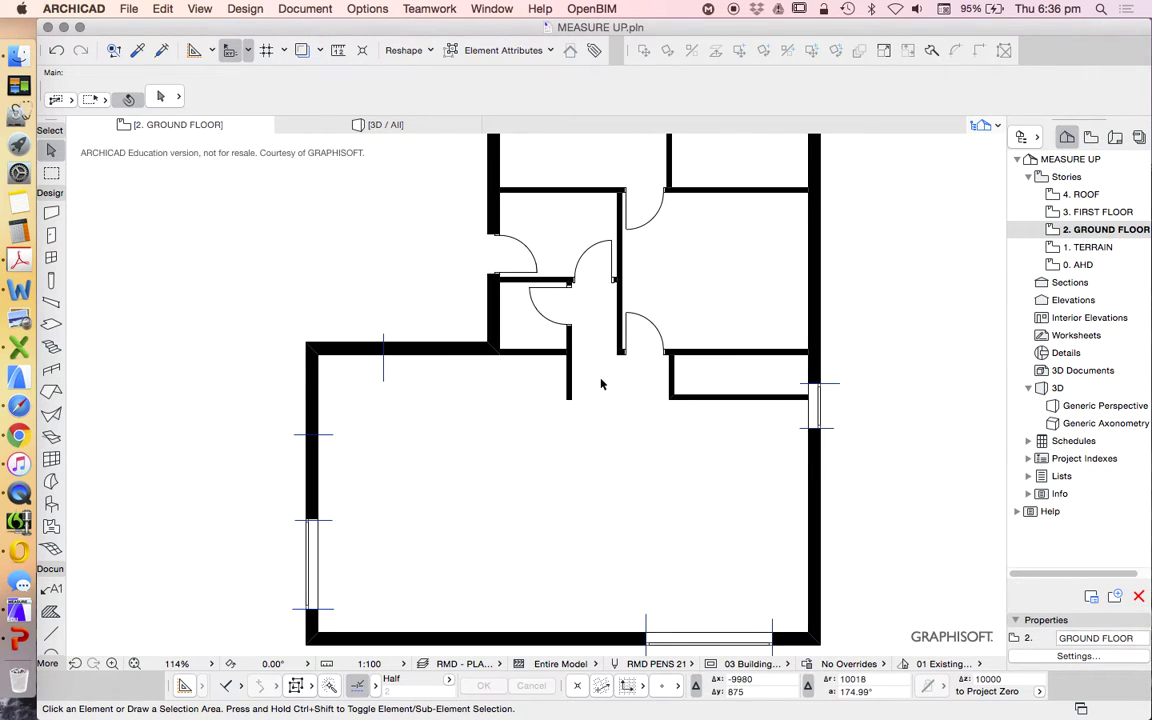
pyautogui.scroll(-4, 601, 384)
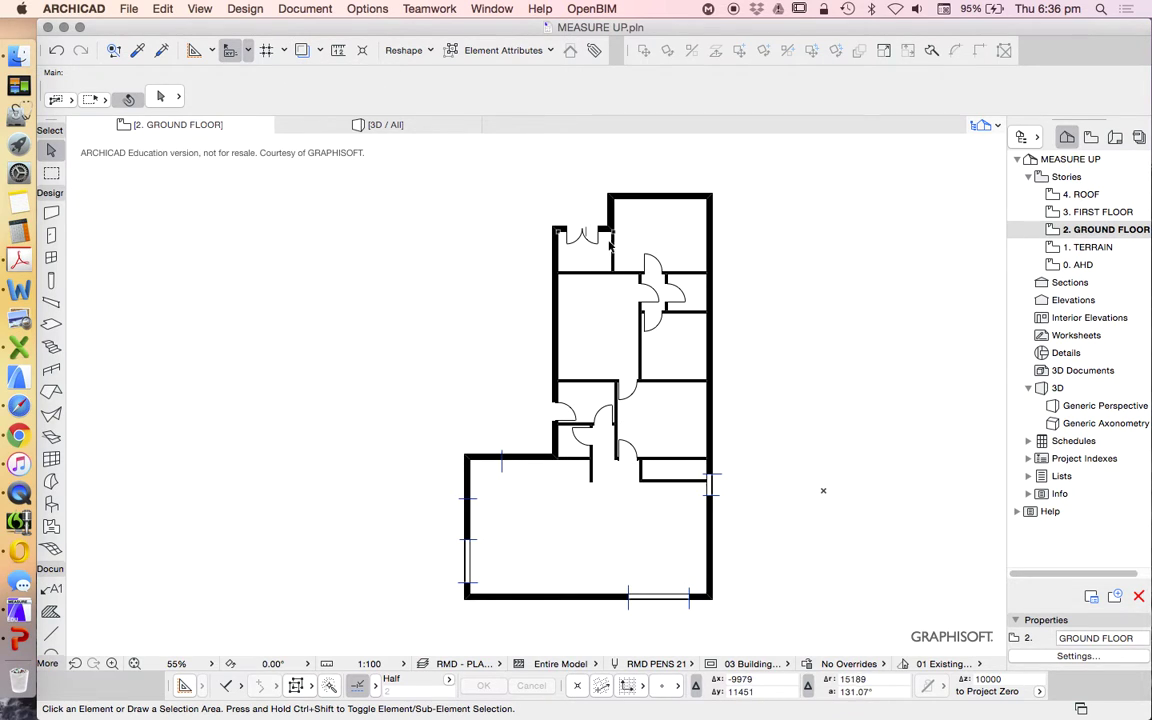
pyautogui.scroll(8, 597, 231)
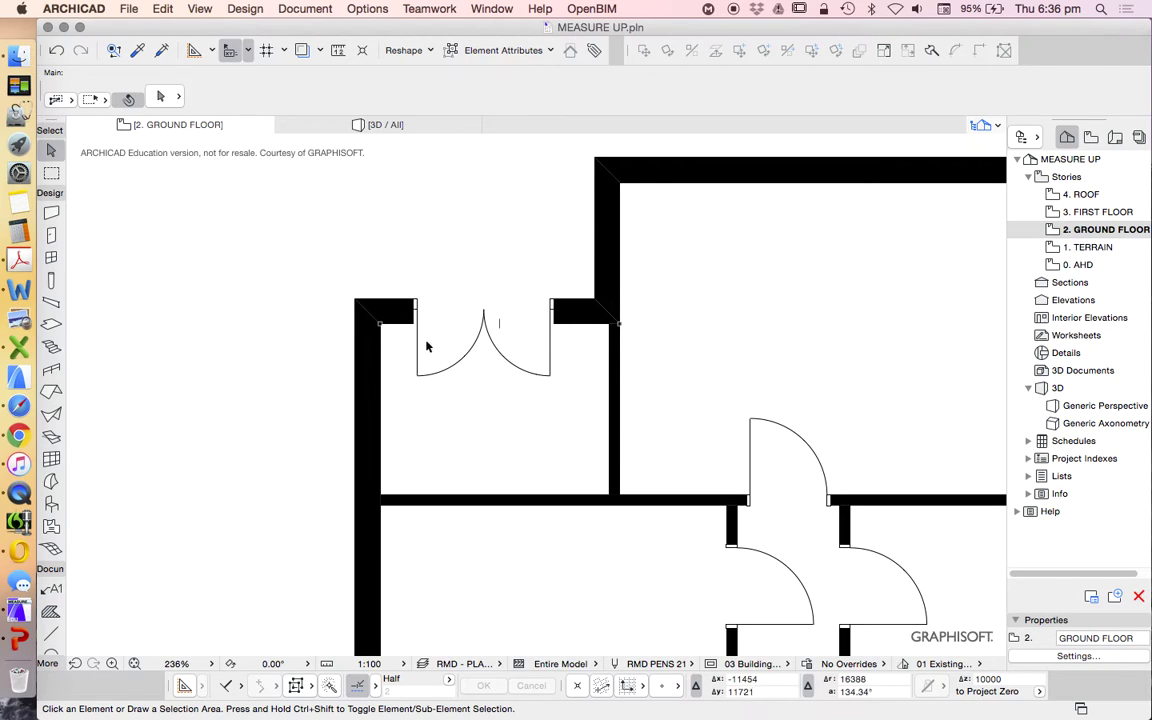
pyautogui.scroll(-7, 378, 318)
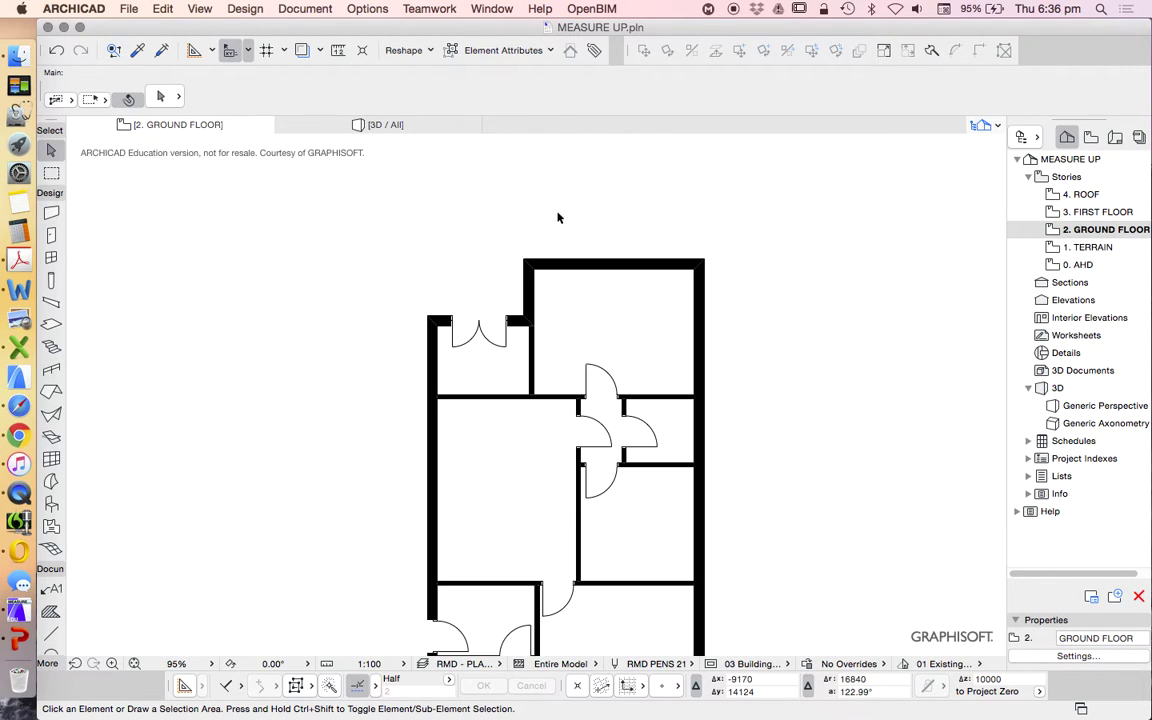
pyautogui.scroll(-2, 558, 218)
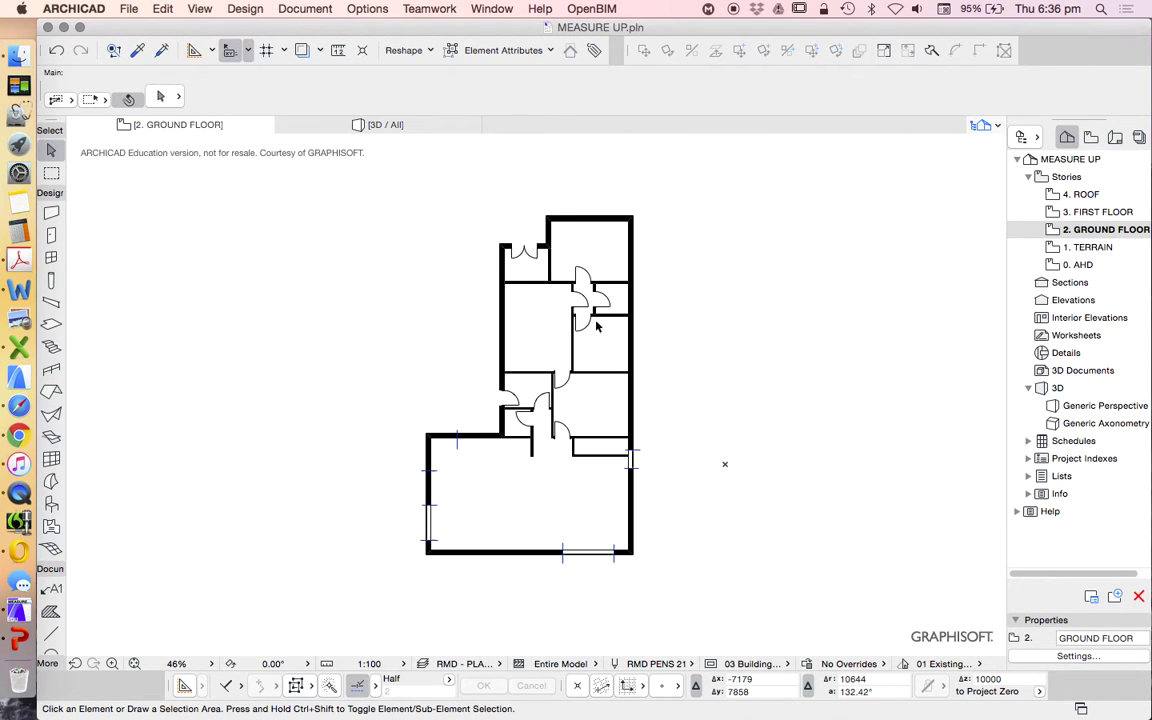